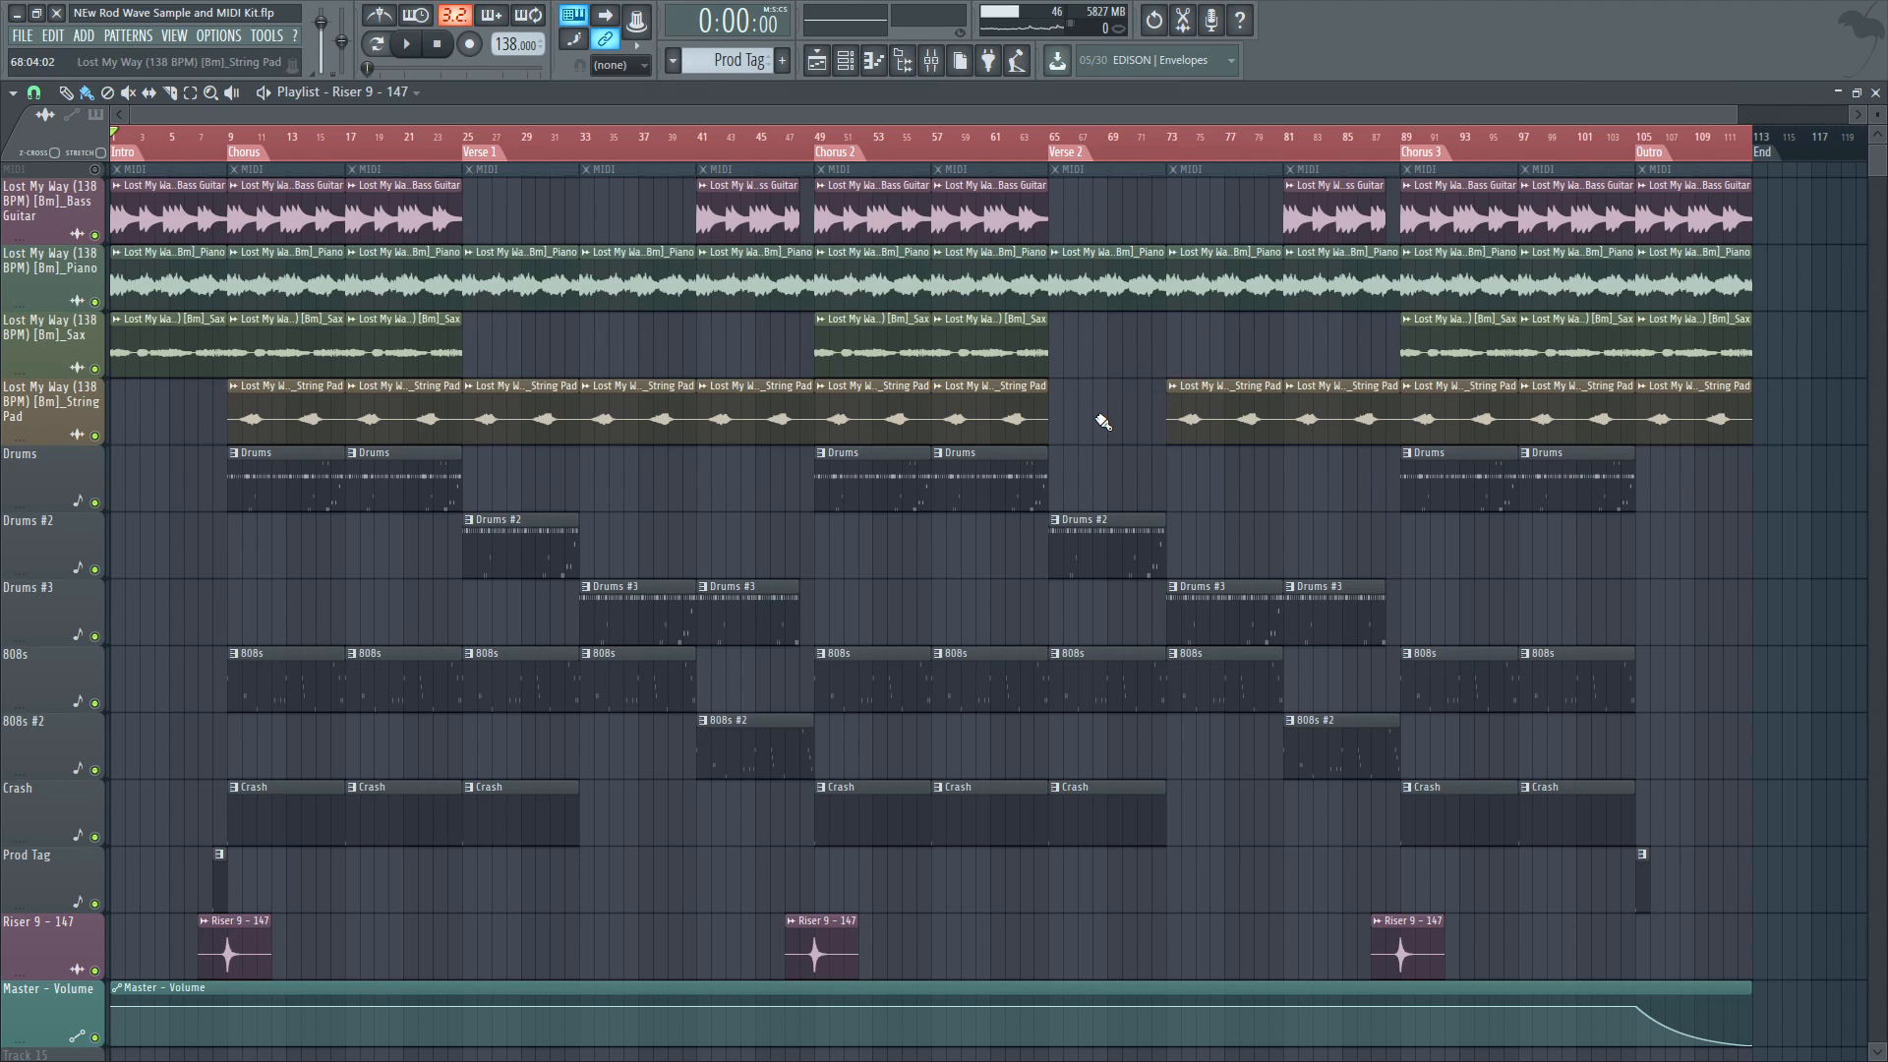
Select the arrangement from the Intro through the end of Chorus 2 and play it from the start
{"action": "left_click", "coordinate": [925, 159]}
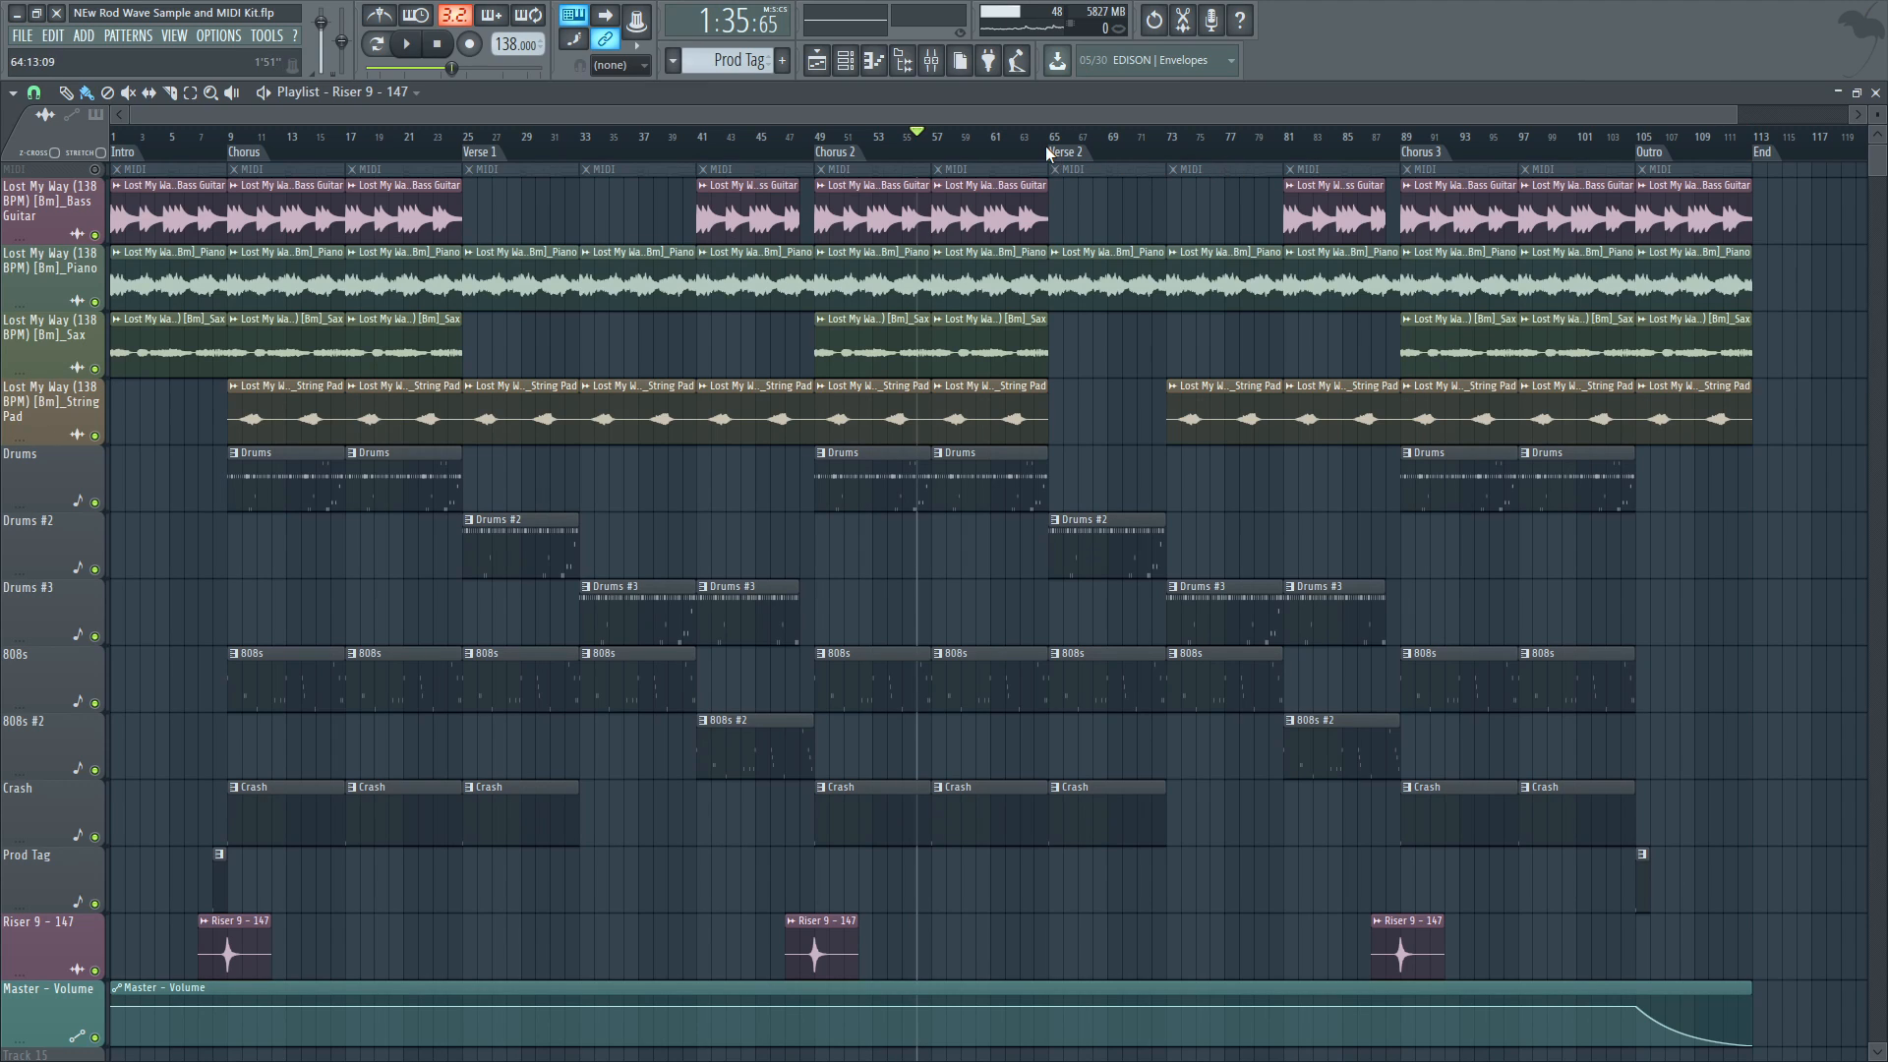
{"action": "left_click", "coordinate": [1003, 152]}
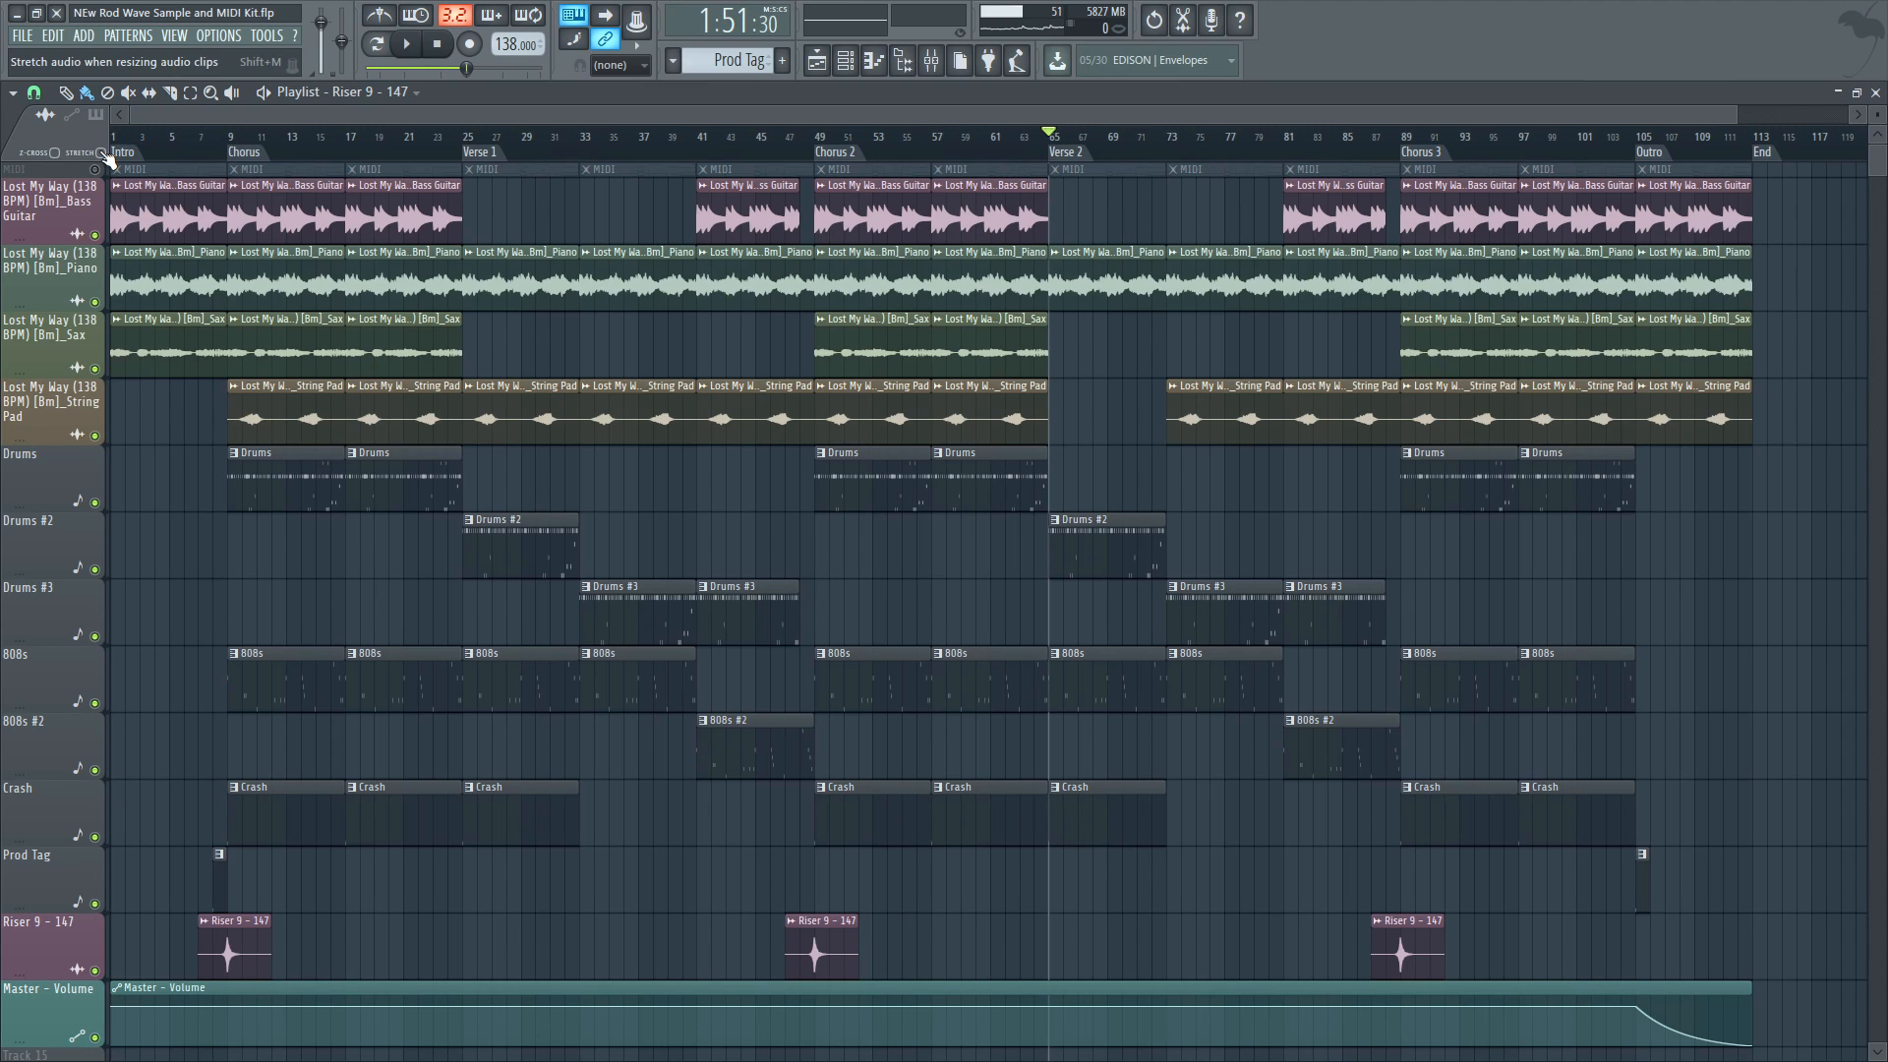
{"action": "left_click_drag", "start_coordinate": [1054, 154], "coordinate": [69, 290]}
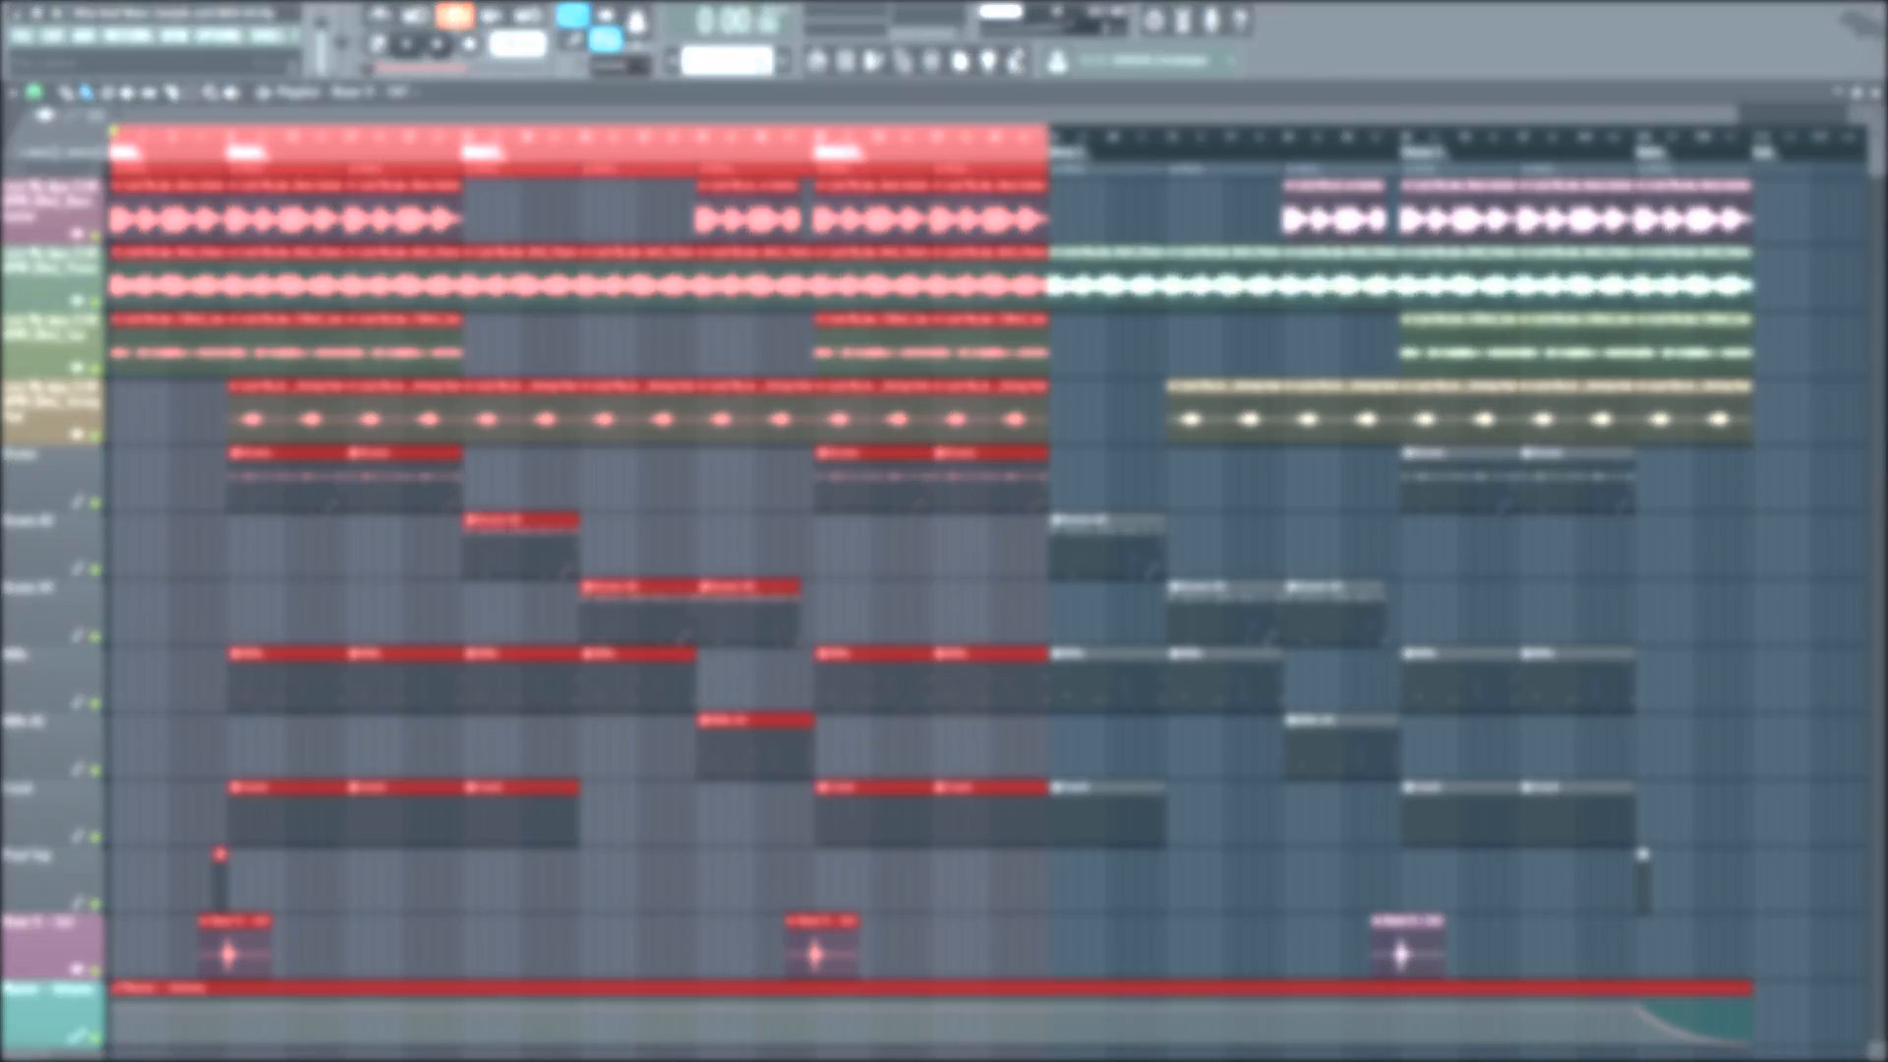
{"action": "left_click", "coordinate": [406, 44]}
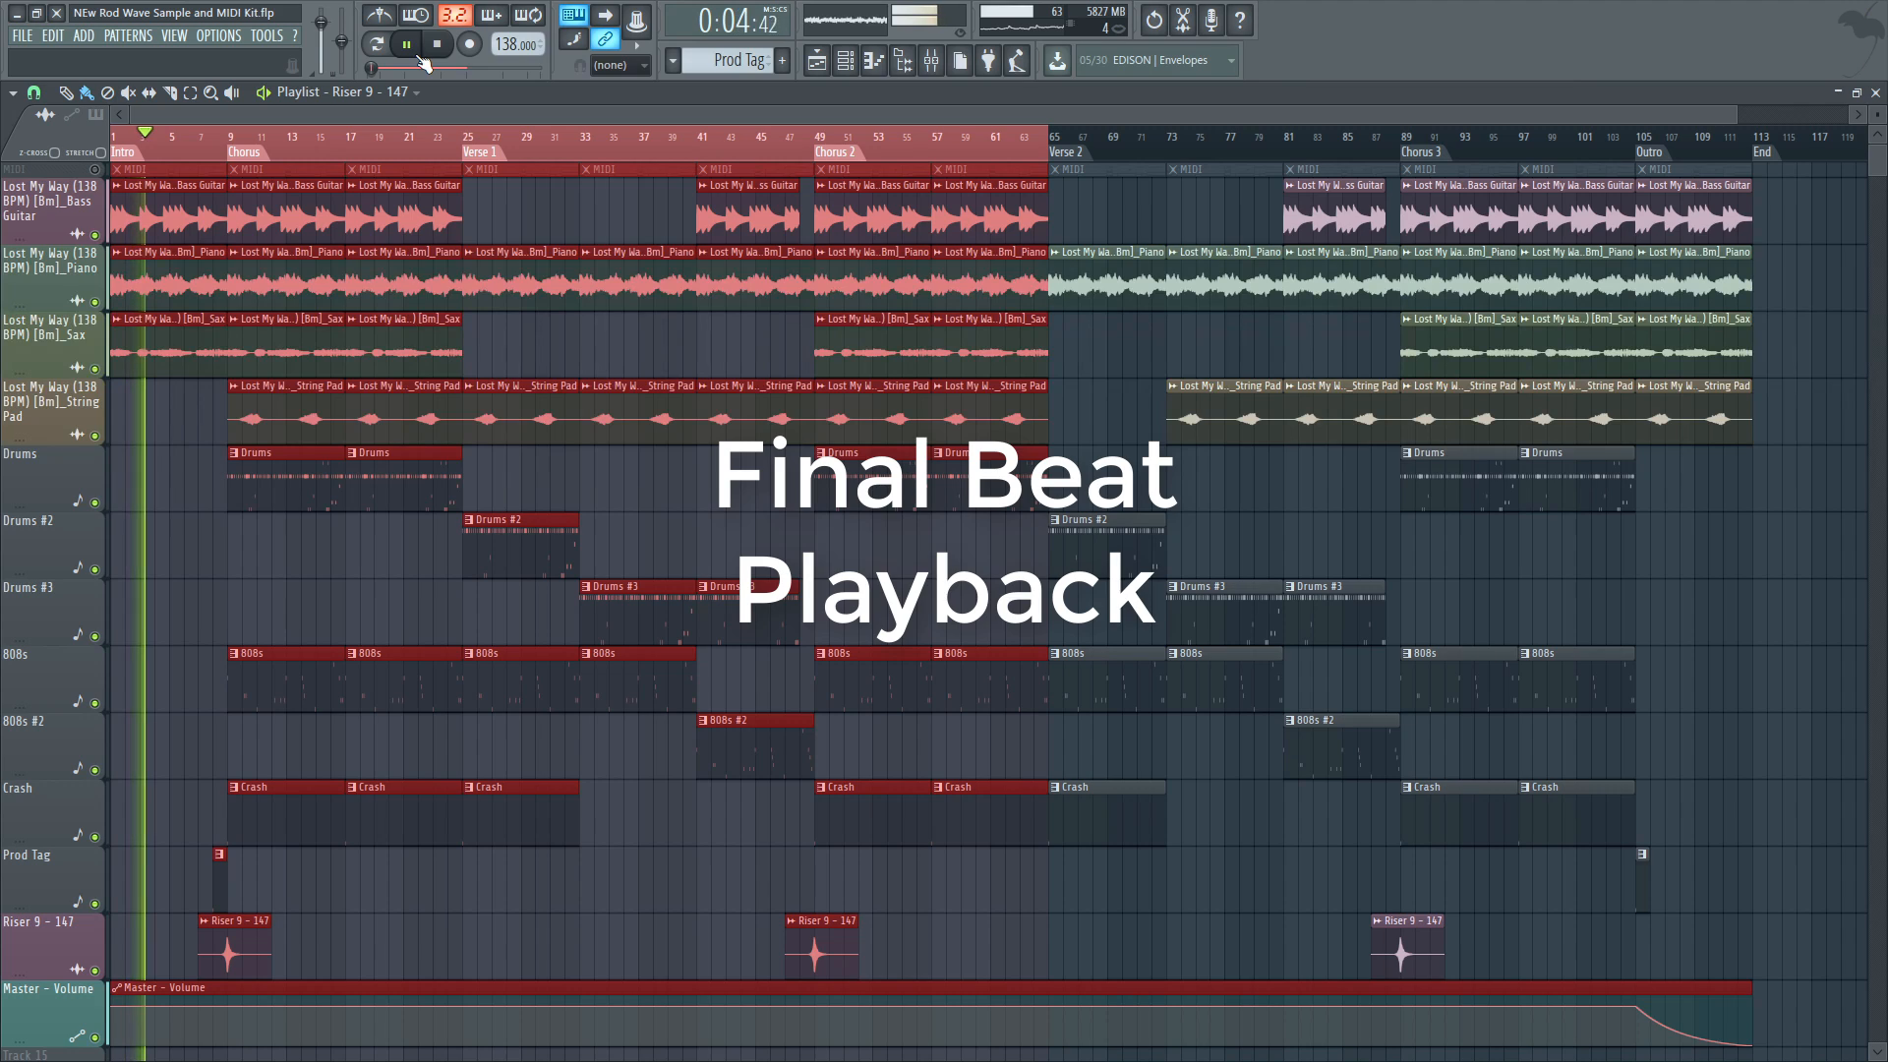
Open the mixer and enlarge it alongside the first part of the arrangement so all used tracks are in view
{"action": "left_click", "coordinate": [940, 73]}
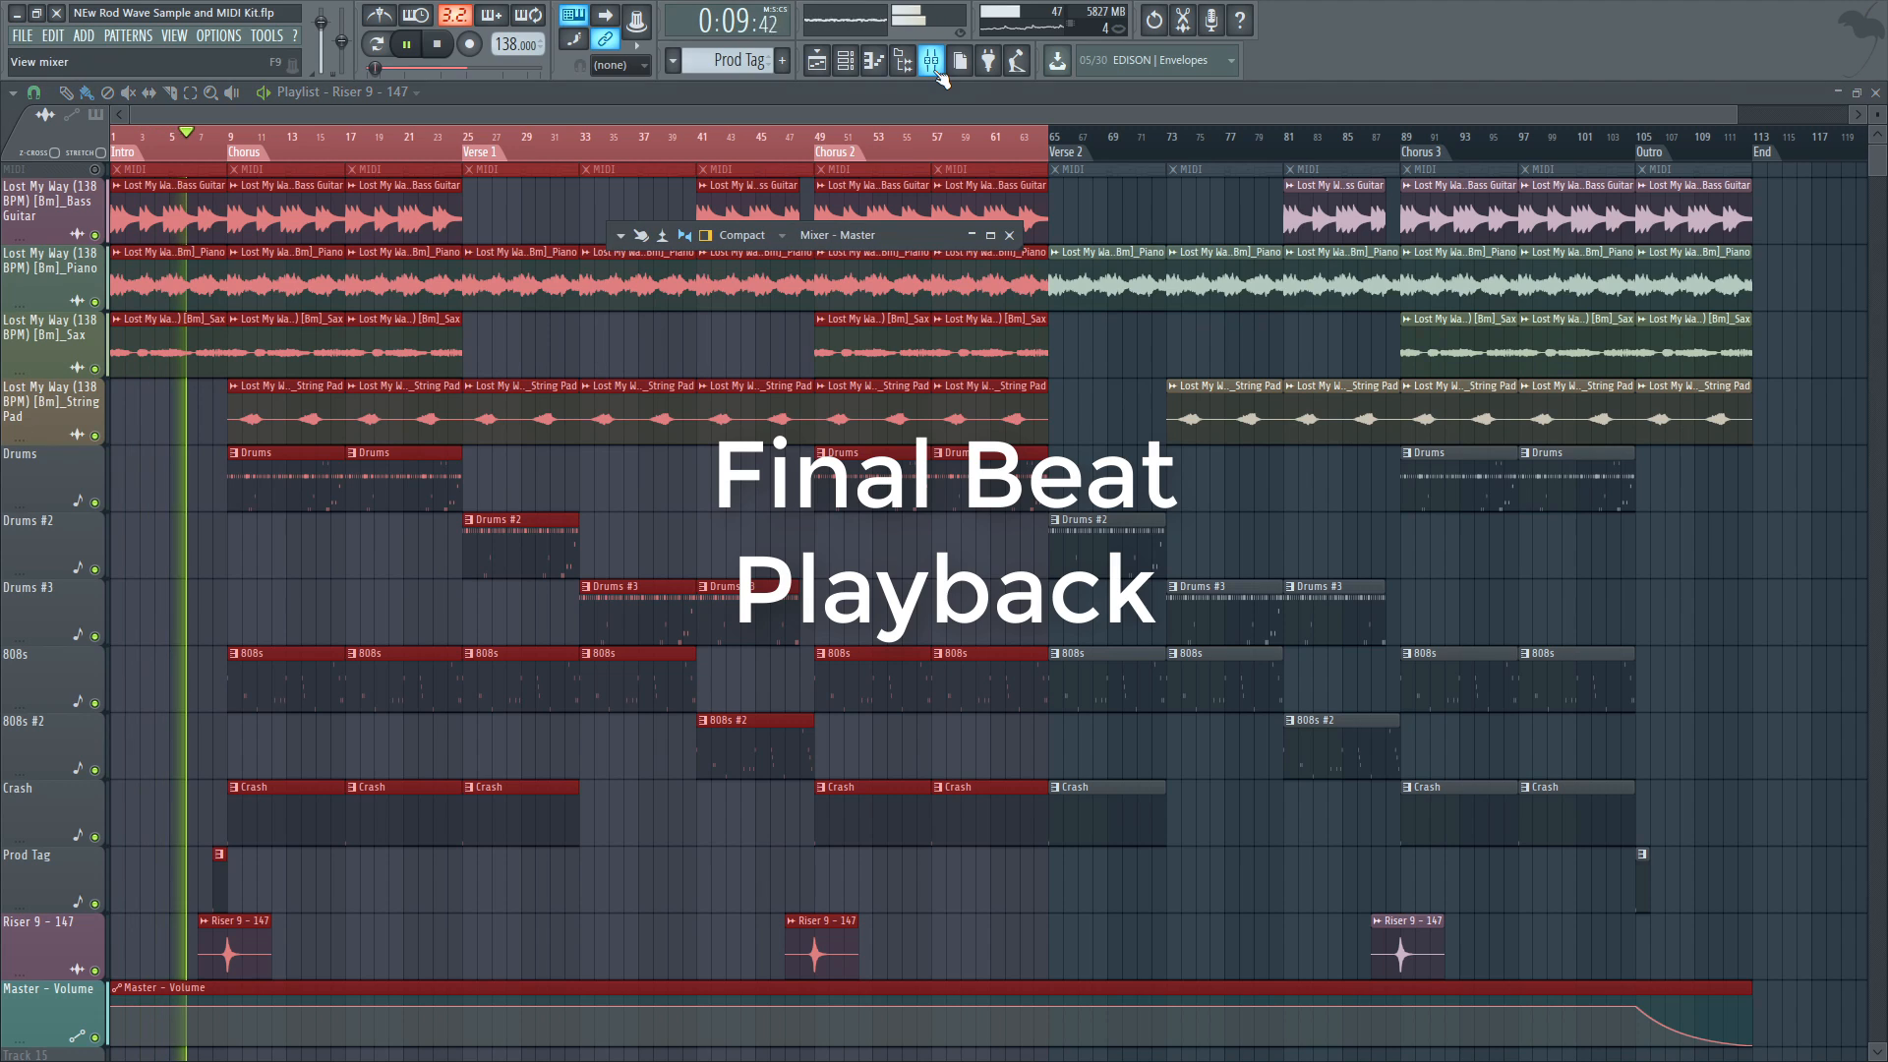
{"action": "left_click", "coordinate": [991, 236]}
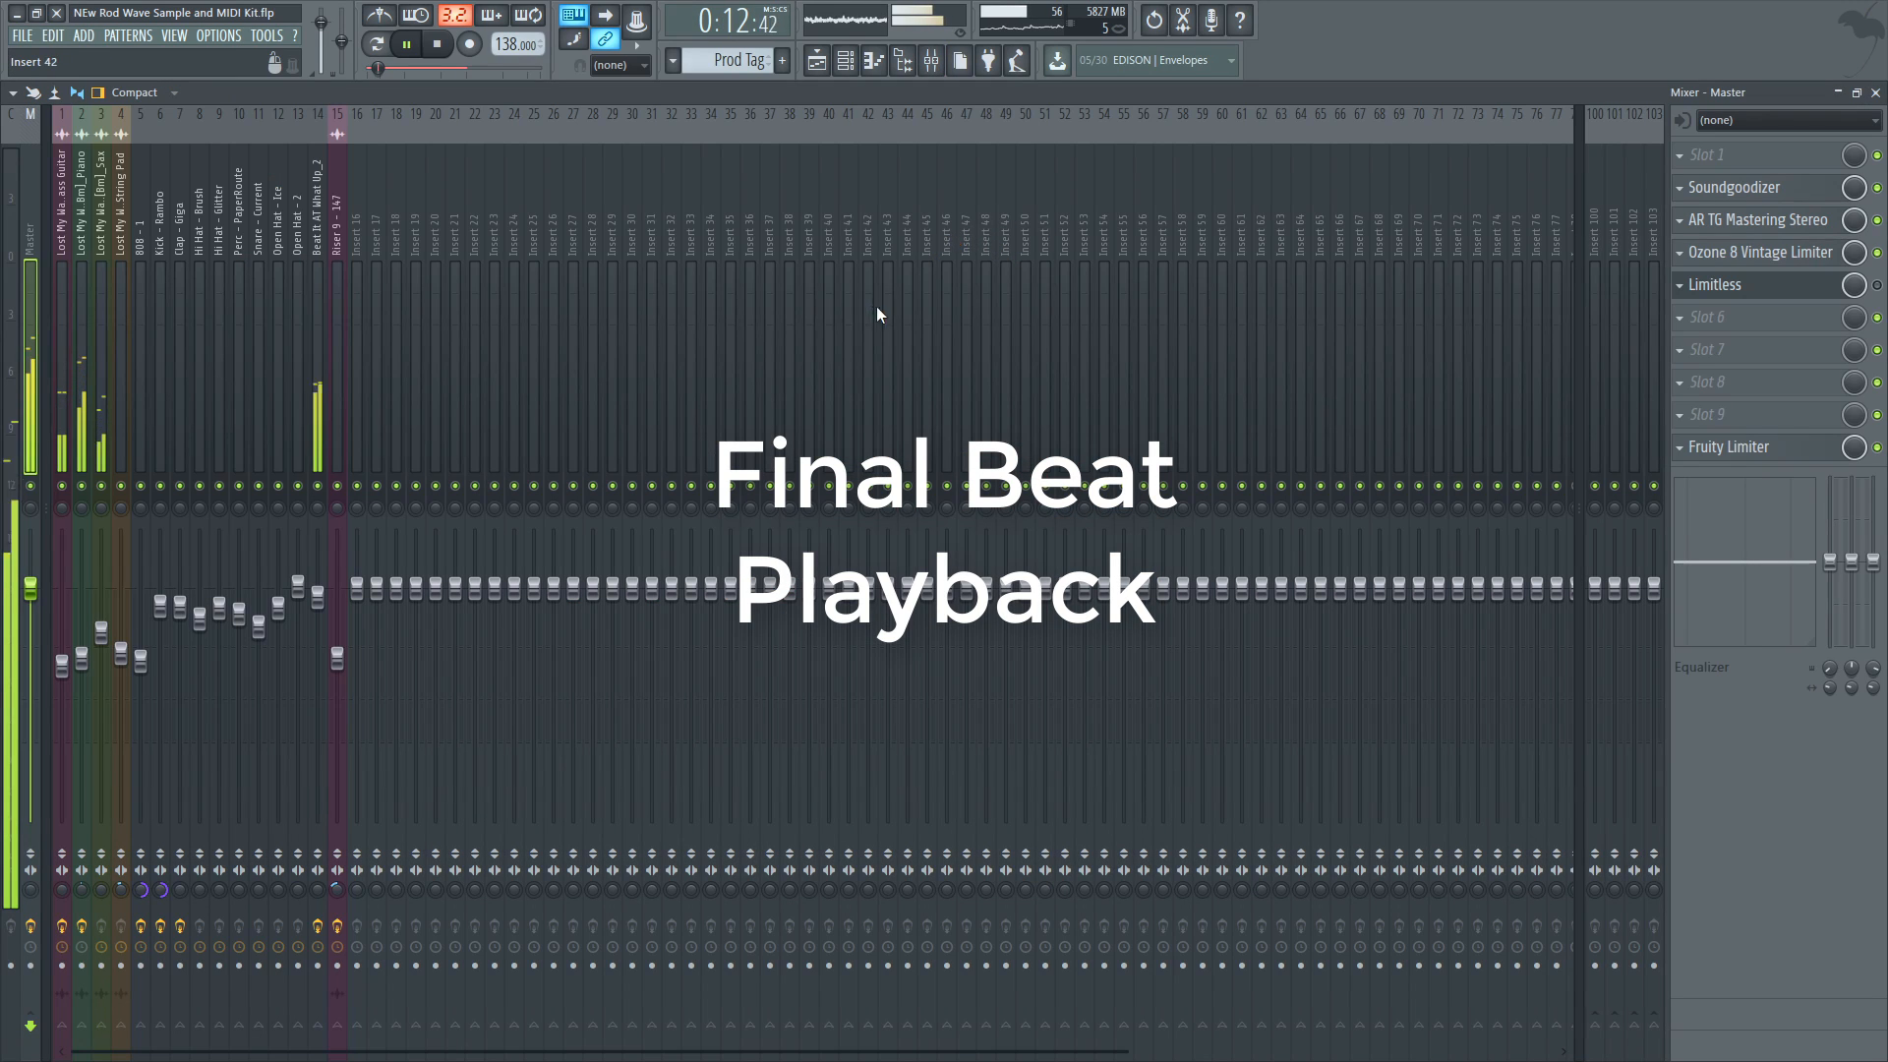
{"action": "left_click", "coordinate": [1858, 93]}
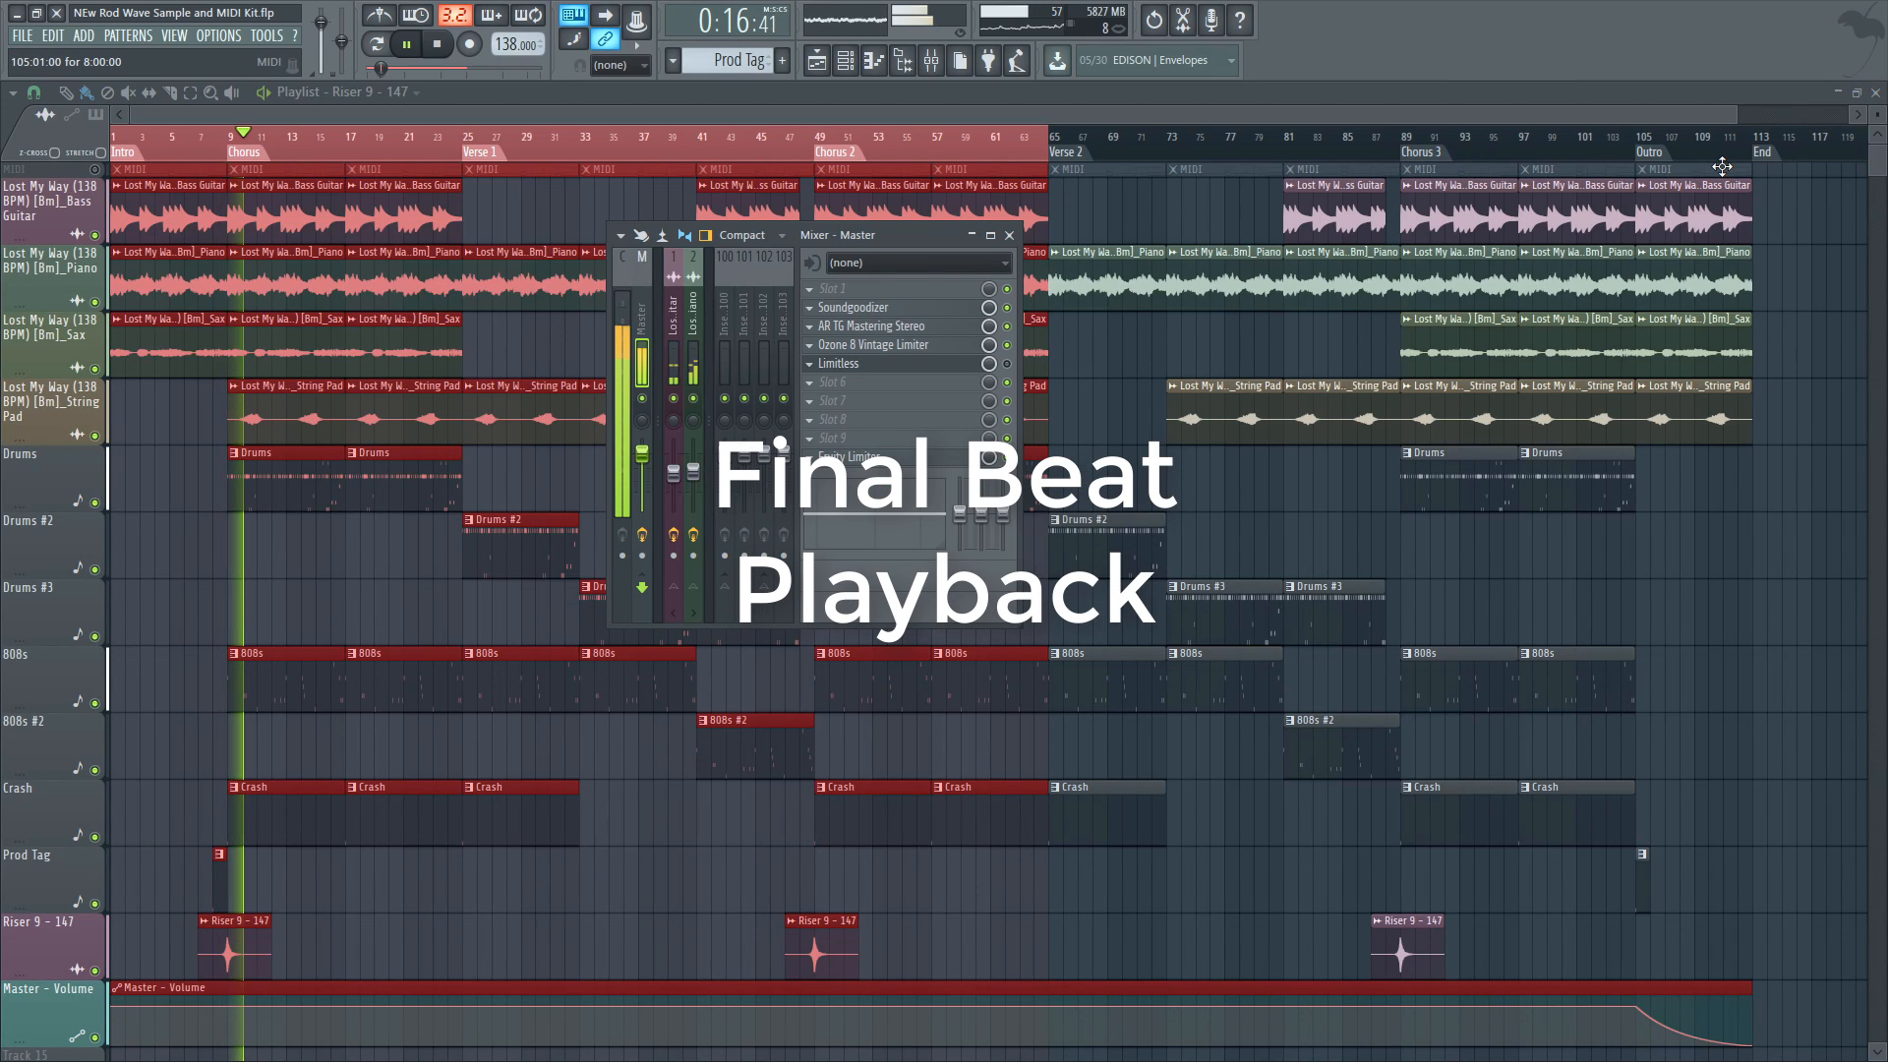
{"action": "left_click_drag", "start_coordinate": [857, 237], "coordinate": [1669, 171]}
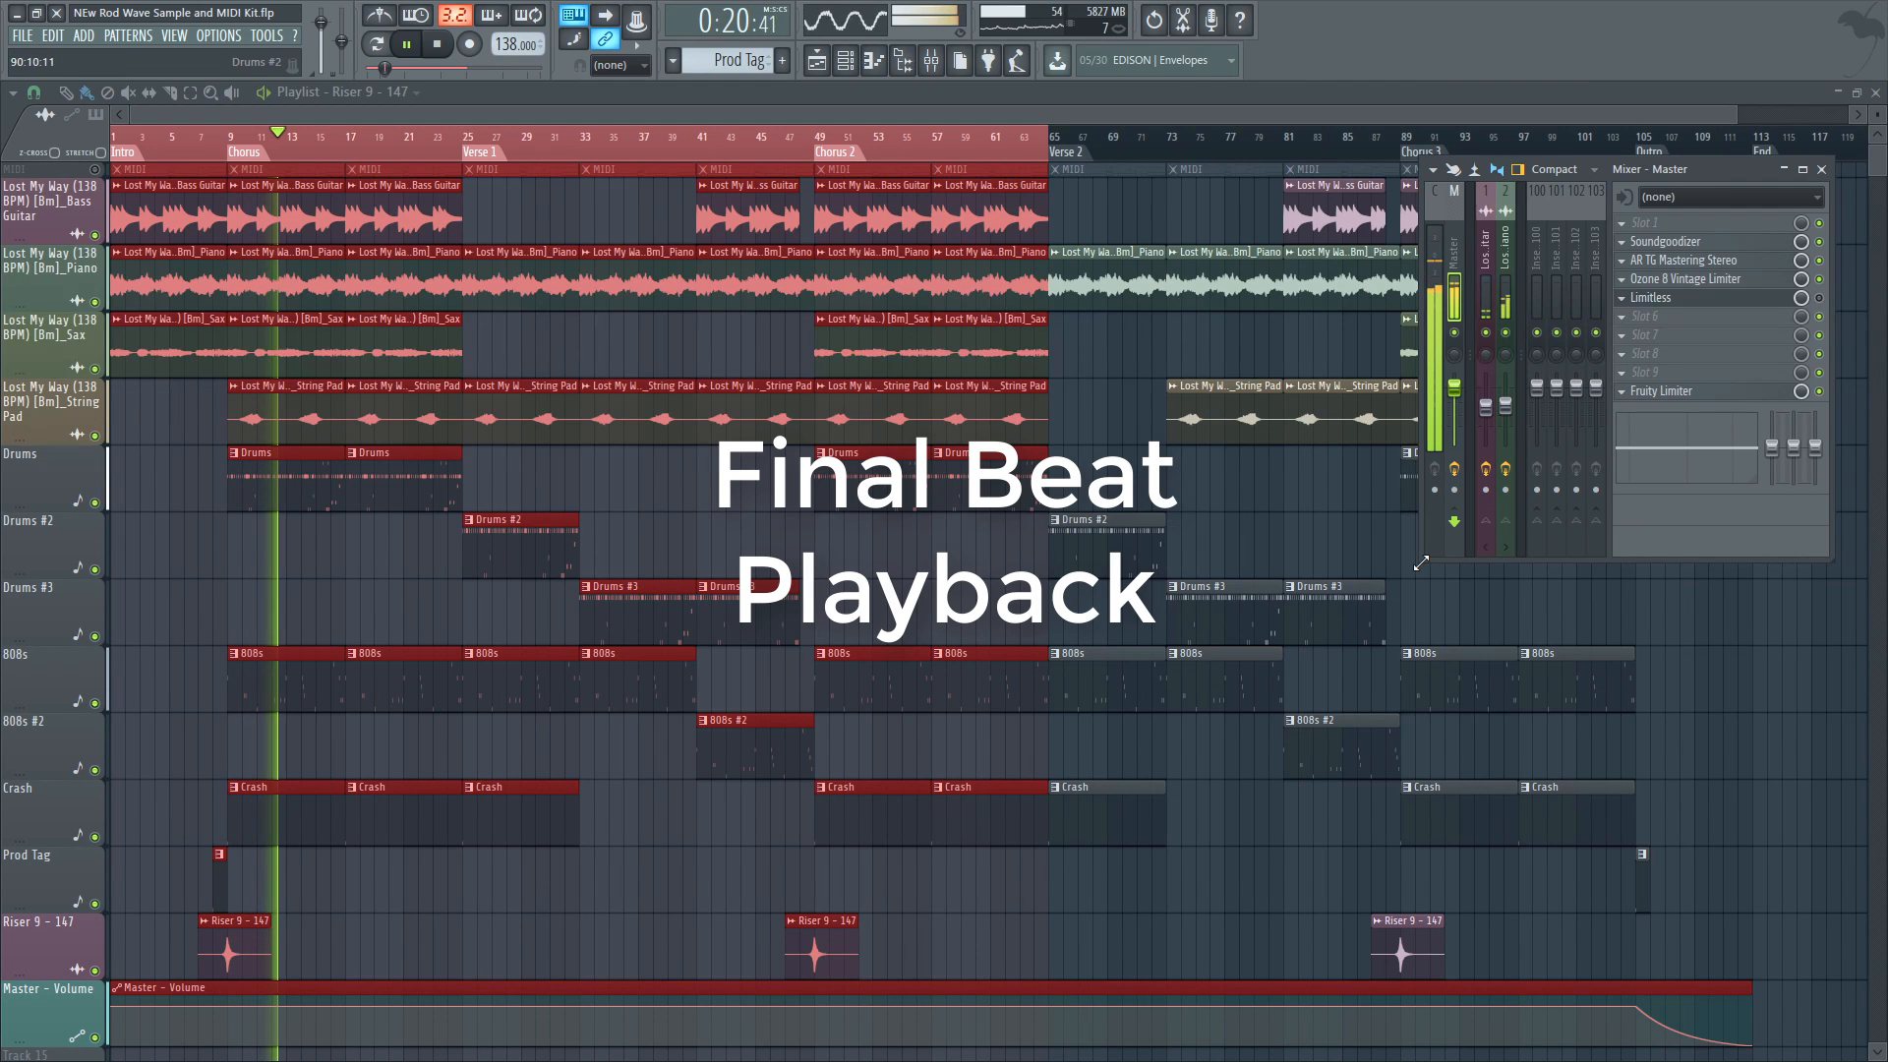
{"action": "left_click_drag", "start_coordinate": [1421, 564], "coordinate": [1080, 774]}
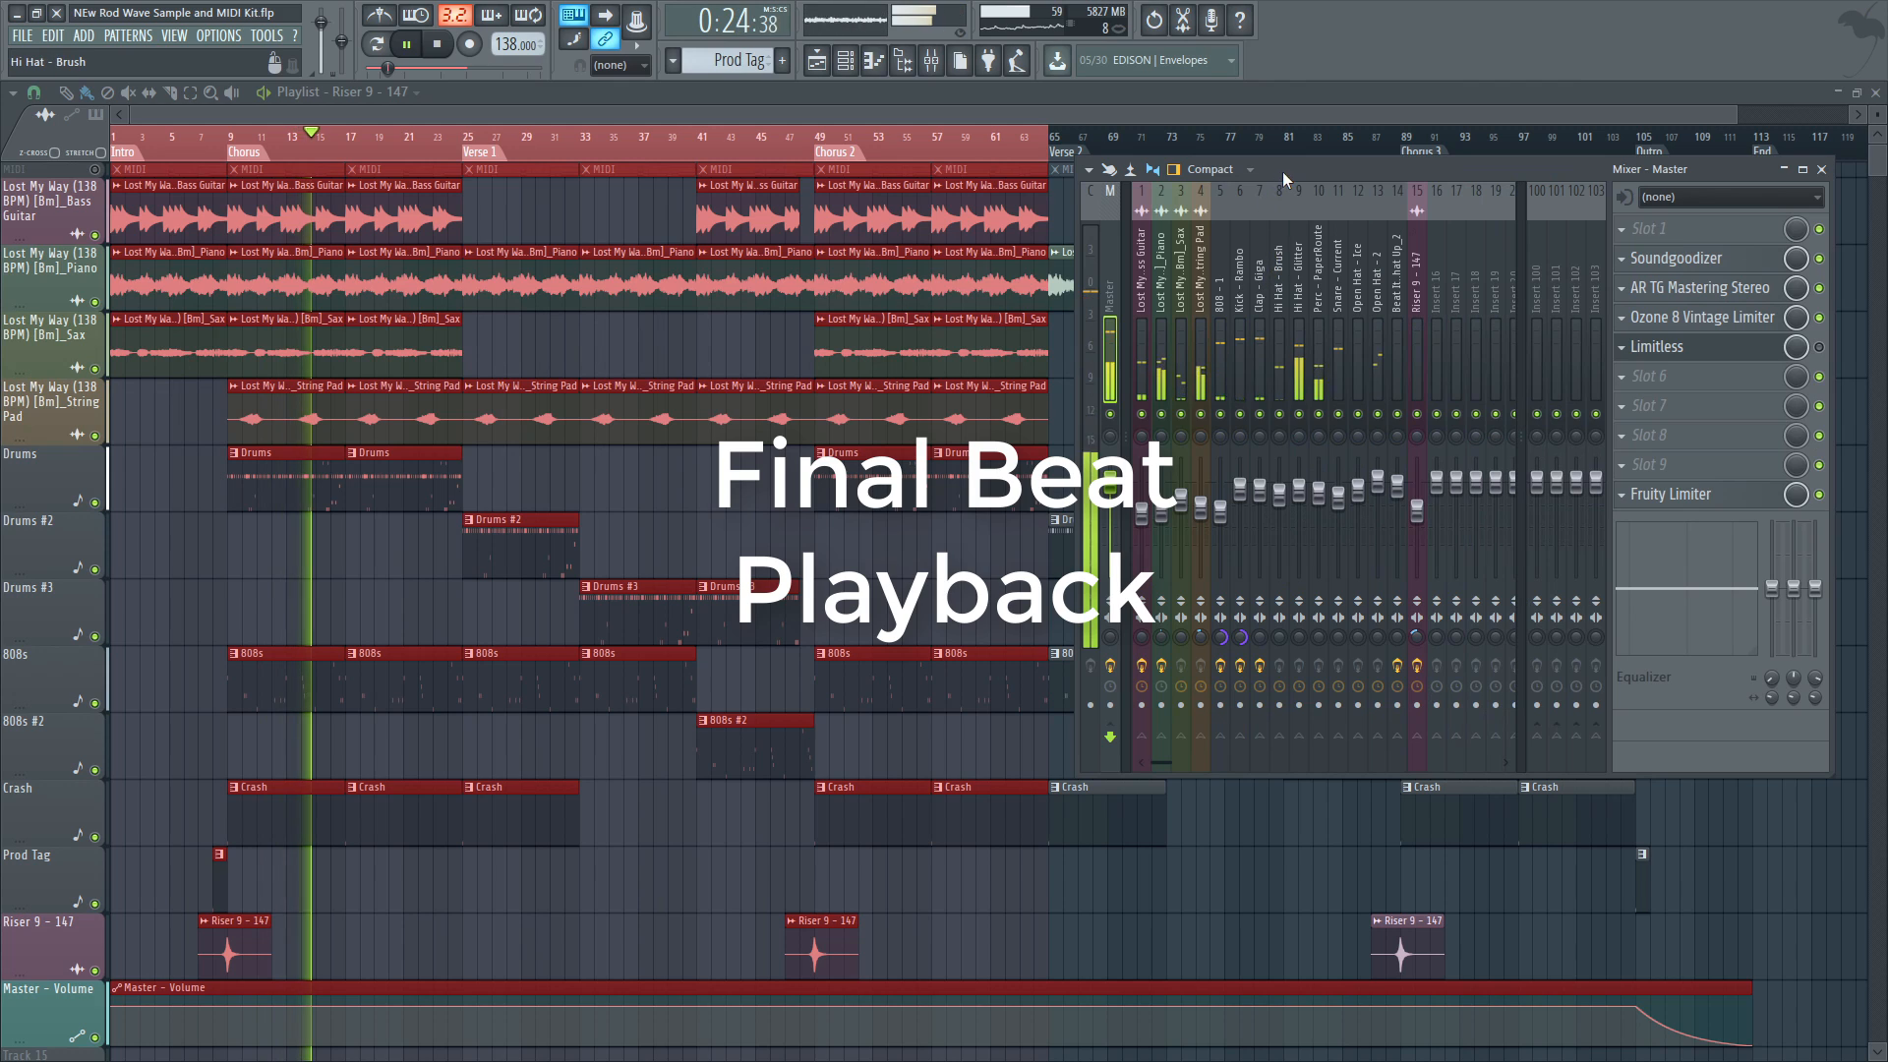
{"action": "left_click_drag", "start_coordinate": [1283, 171], "coordinate": [1261, 142]}
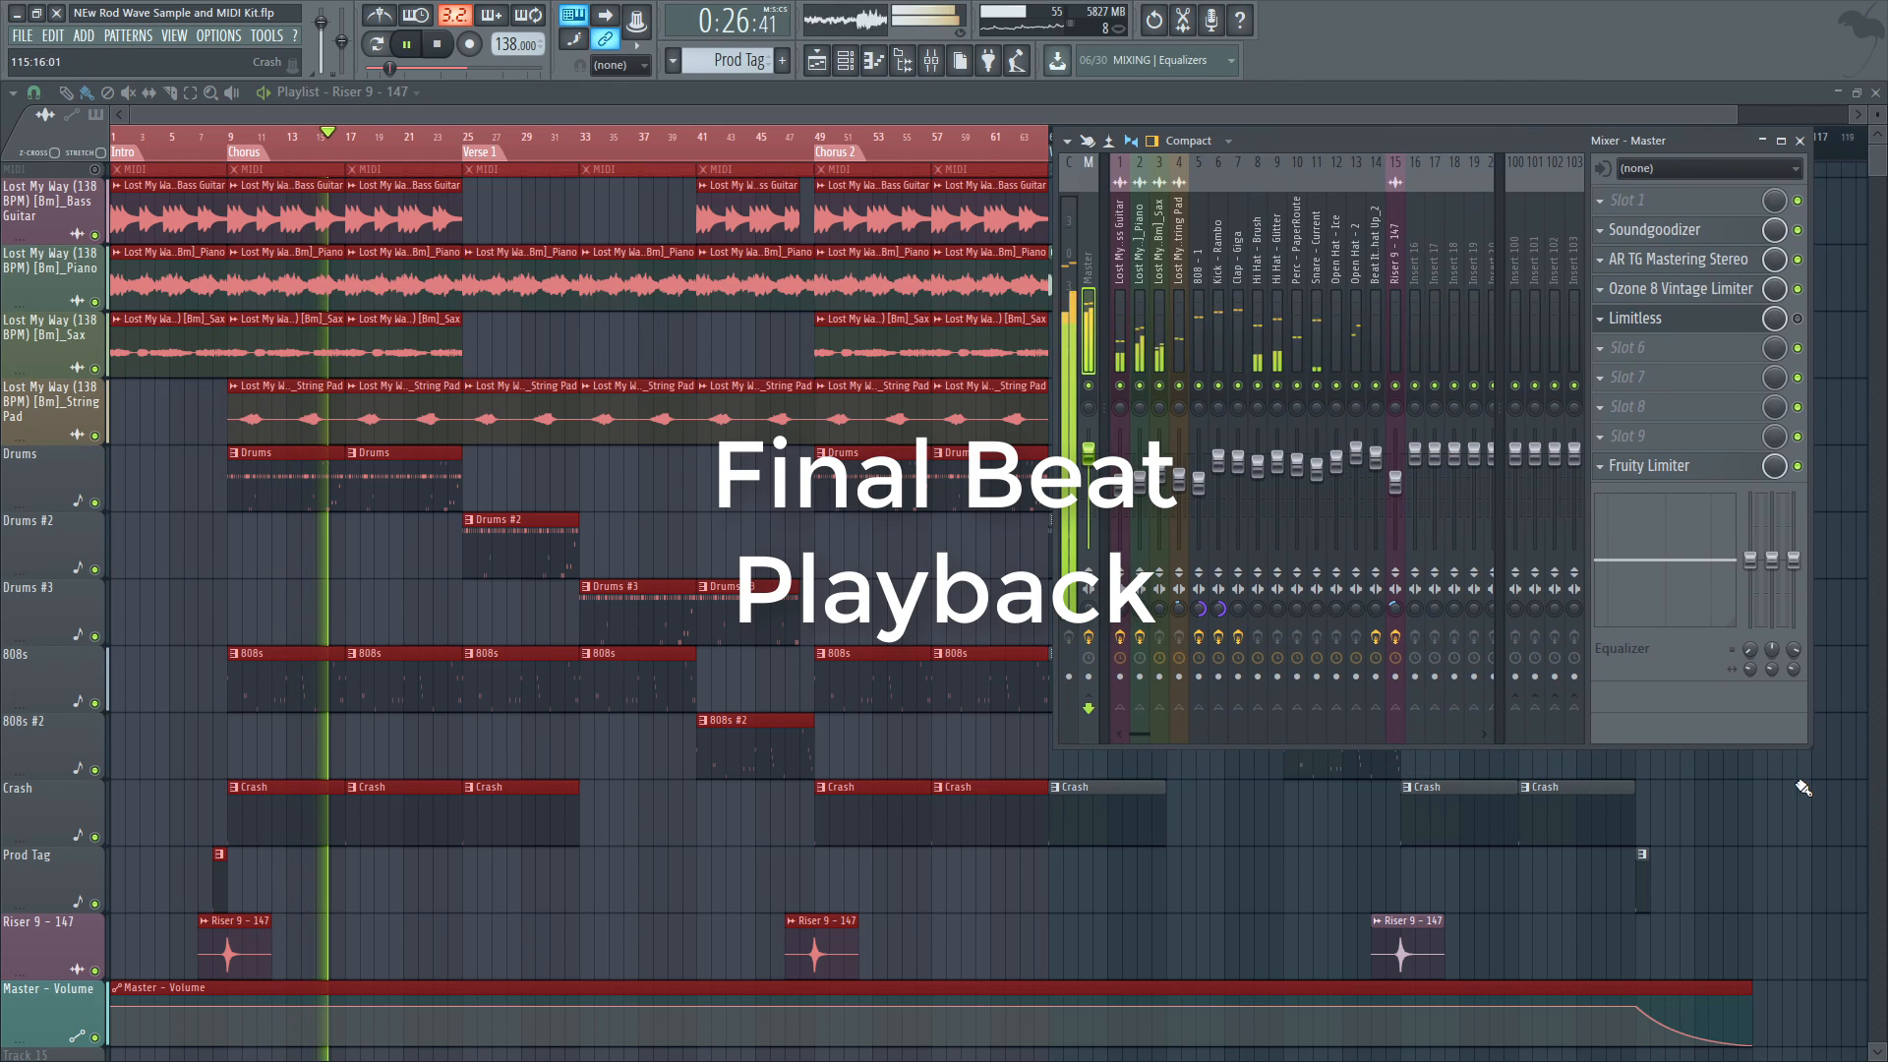
{"action": "left_click_drag", "start_coordinate": [1809, 746], "coordinate": [1886, 1045]}
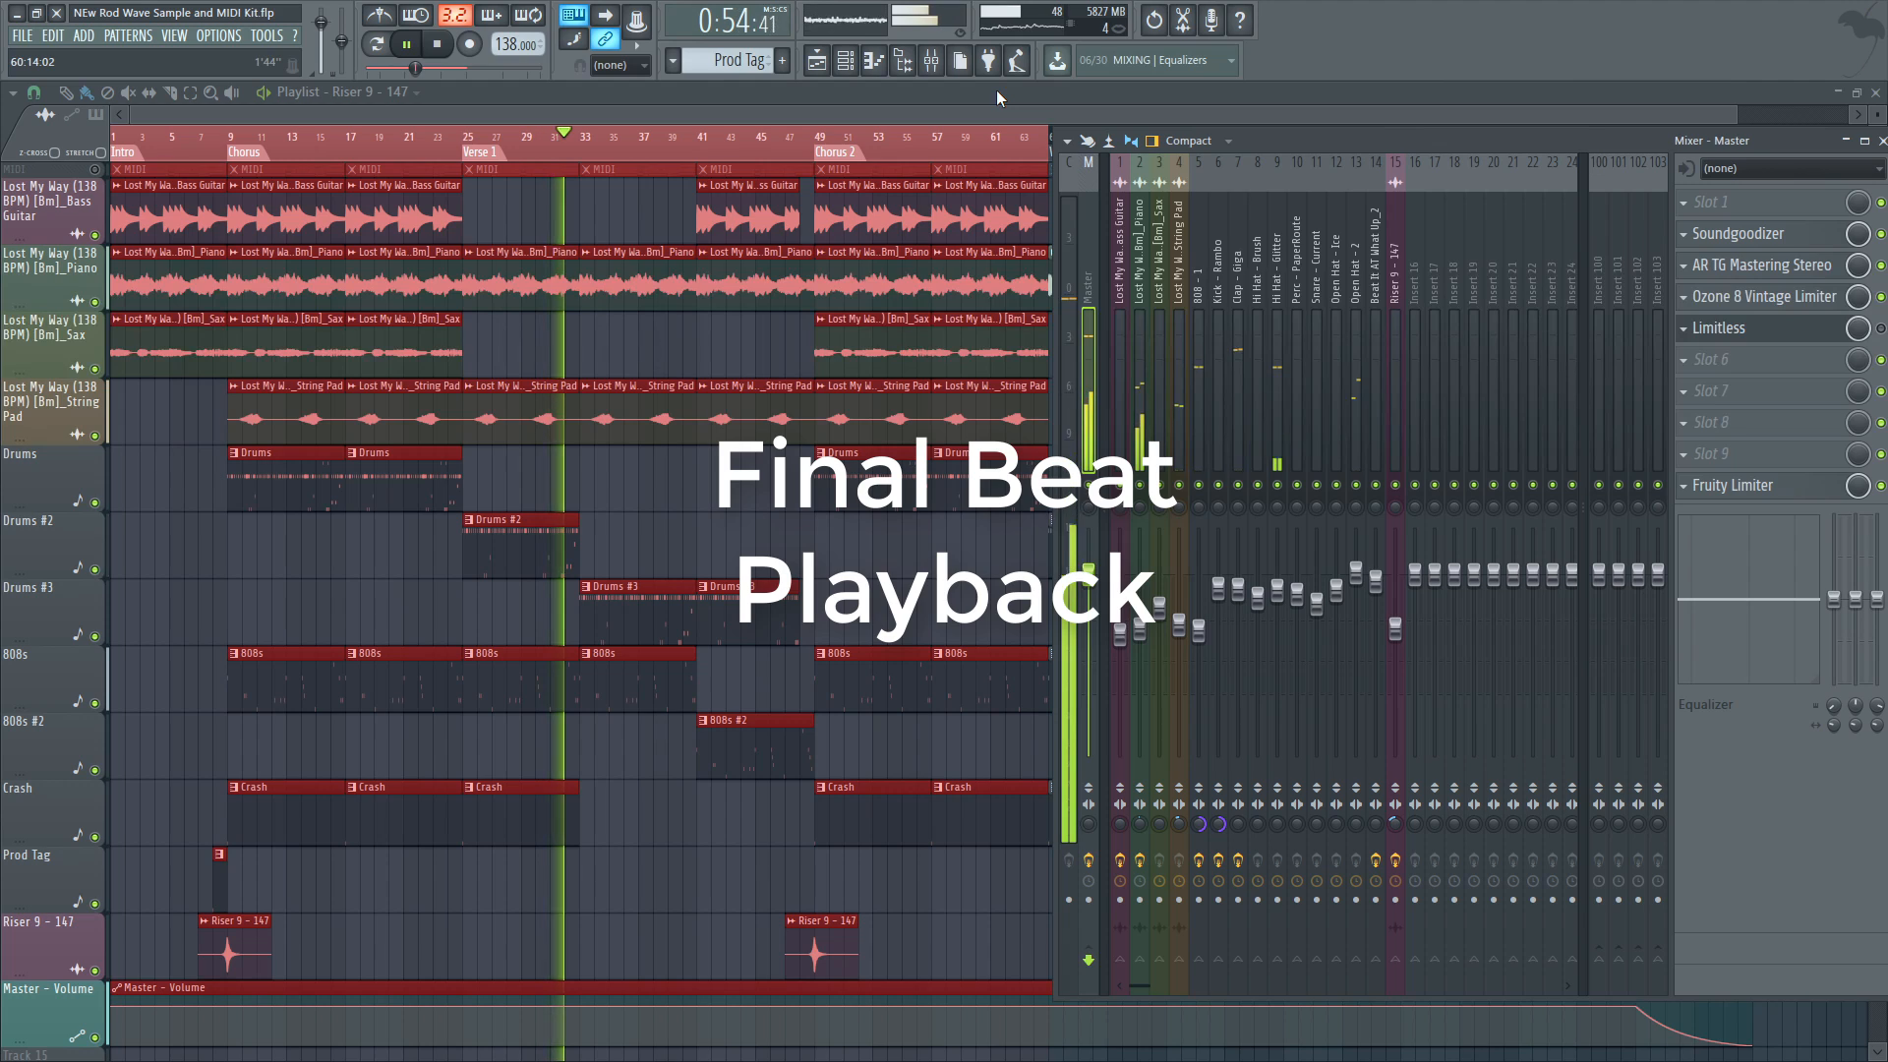
Select the Clap - Giga mixer track for a look, and return to the full playlist to stop playback
{"action": "left_click", "coordinate": [1243, 433]}
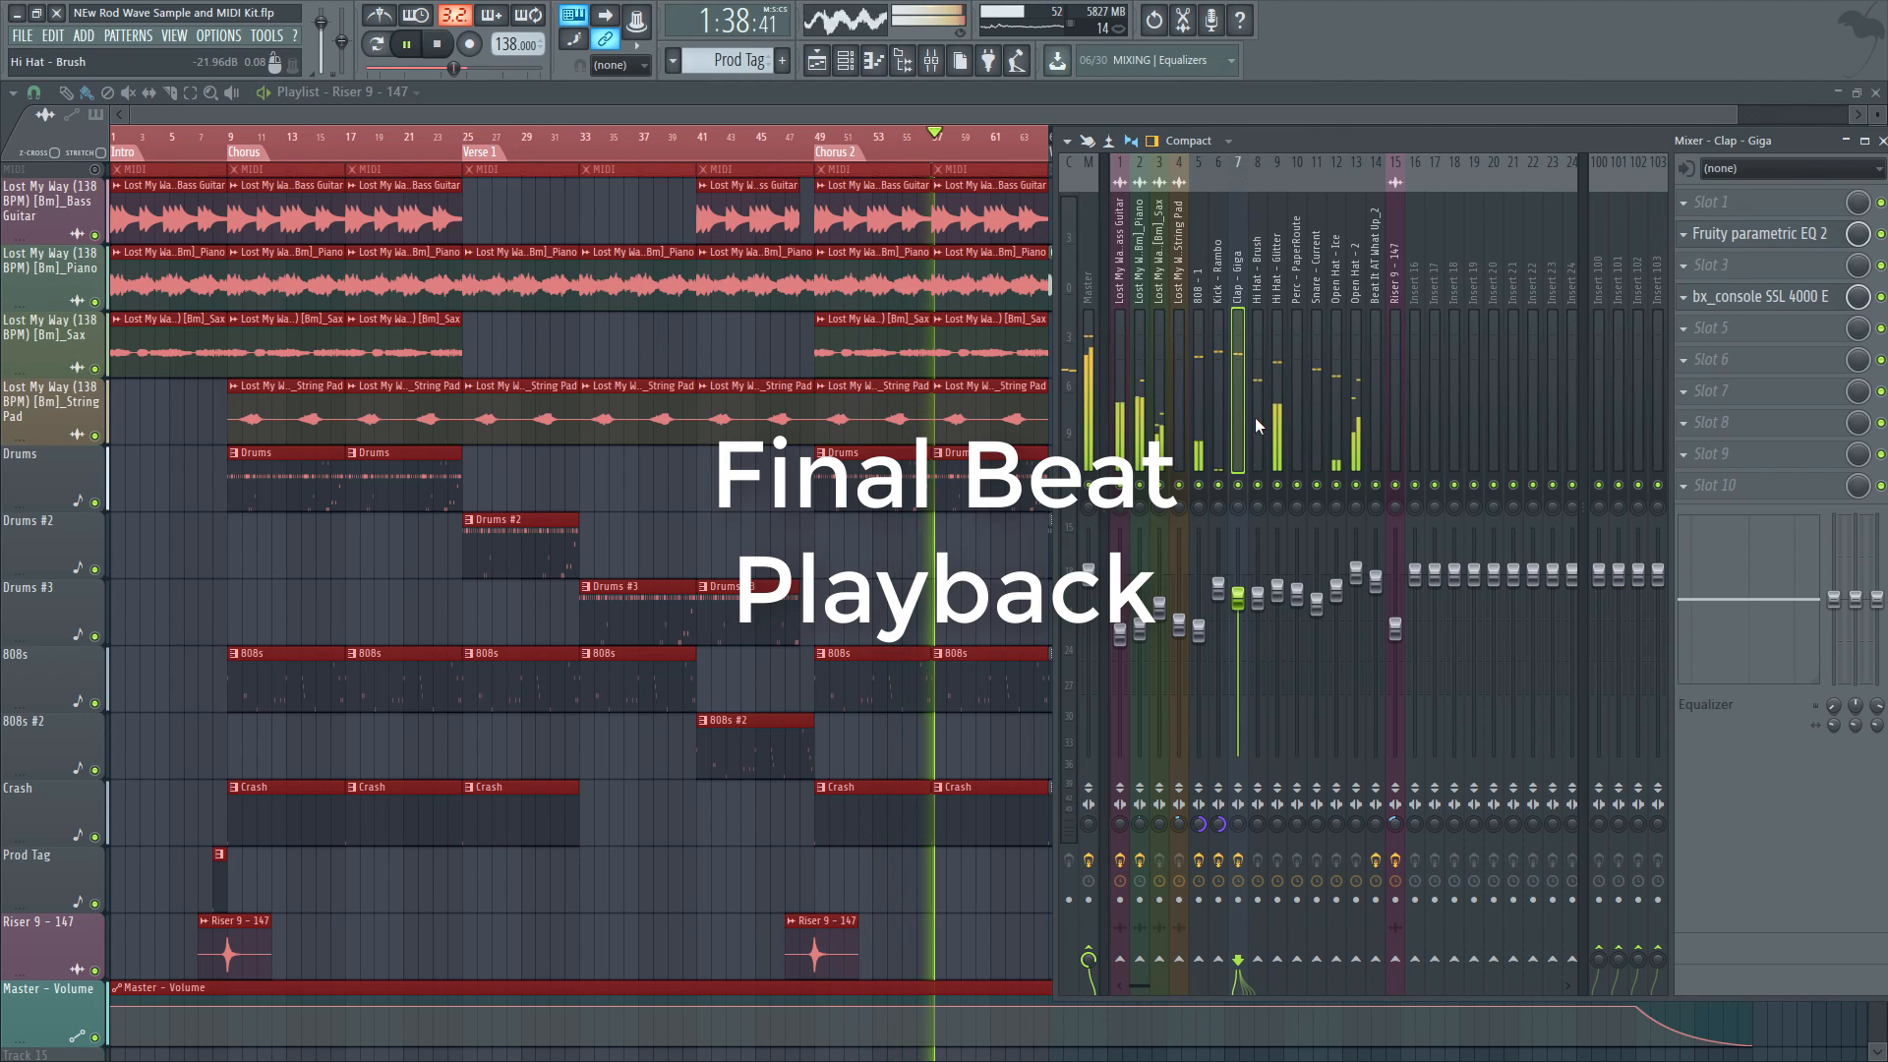
{"action": "left_click", "coordinate": [1094, 110]}
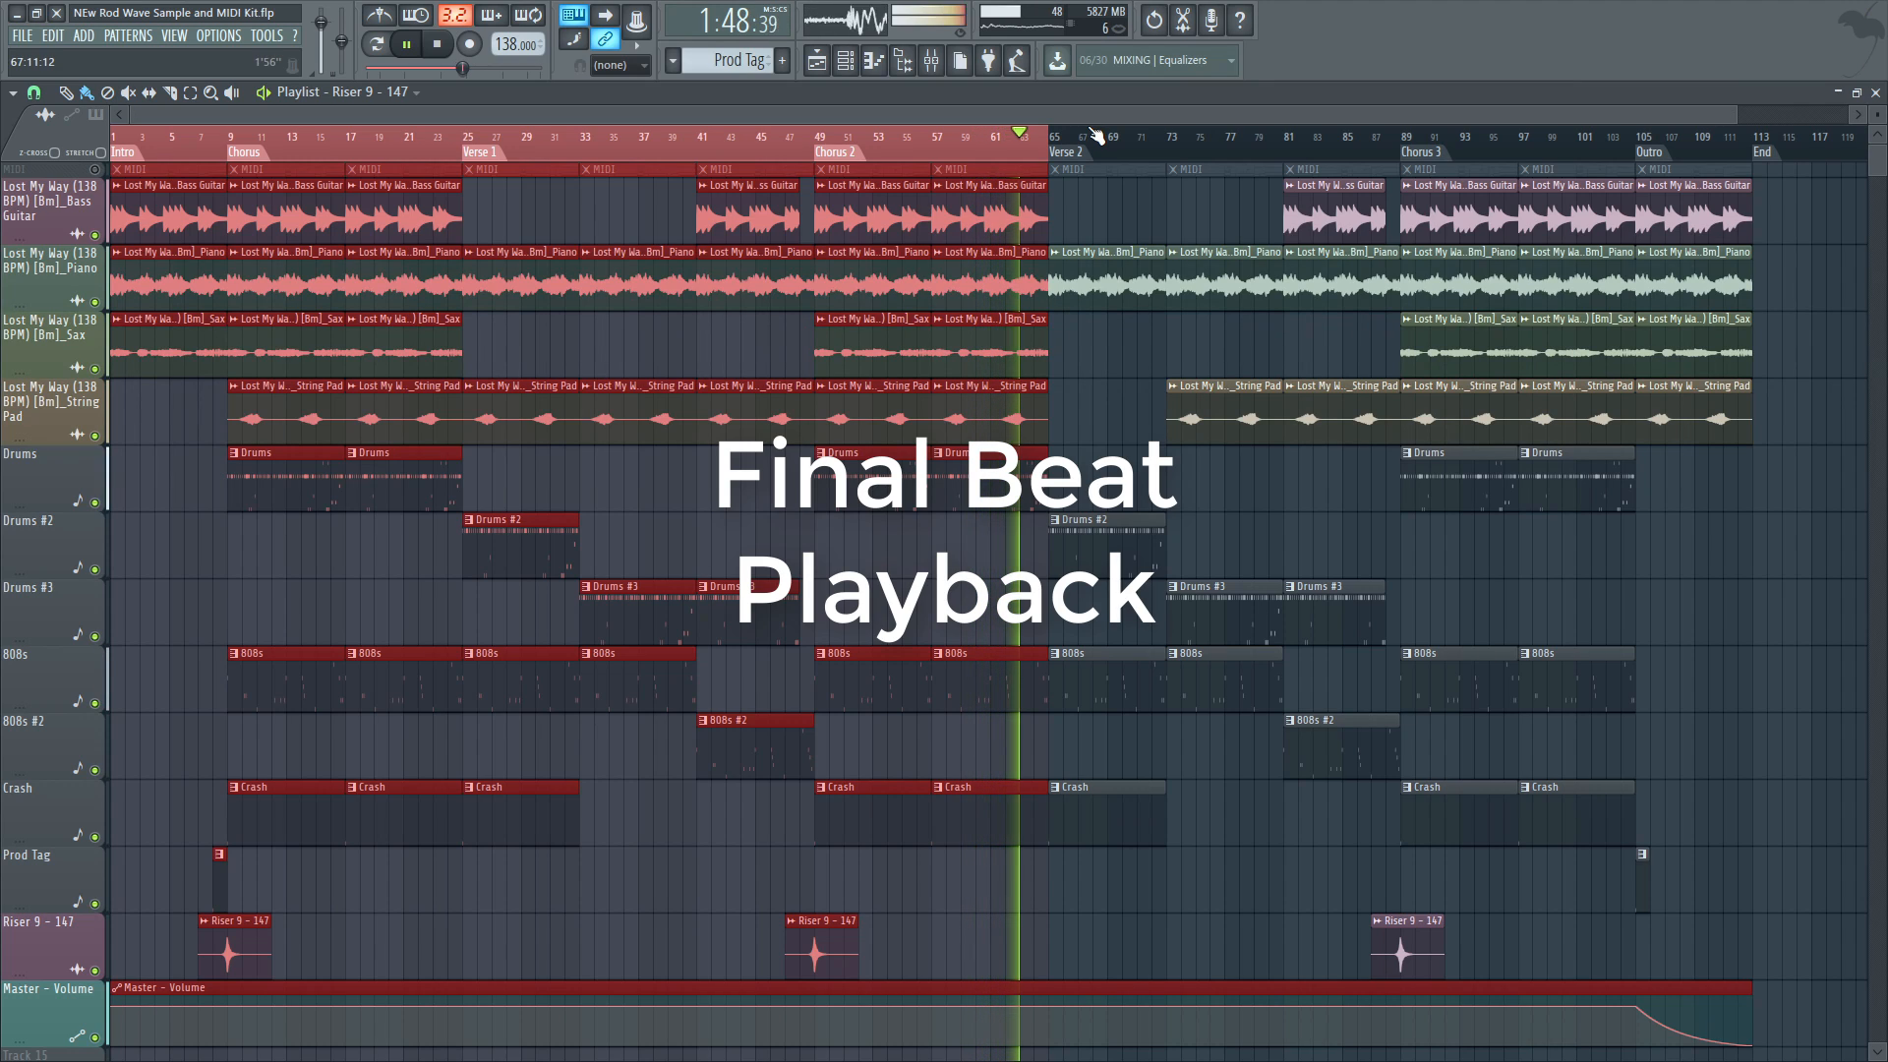
{"action": "left_click", "coordinate": [449, 48]}
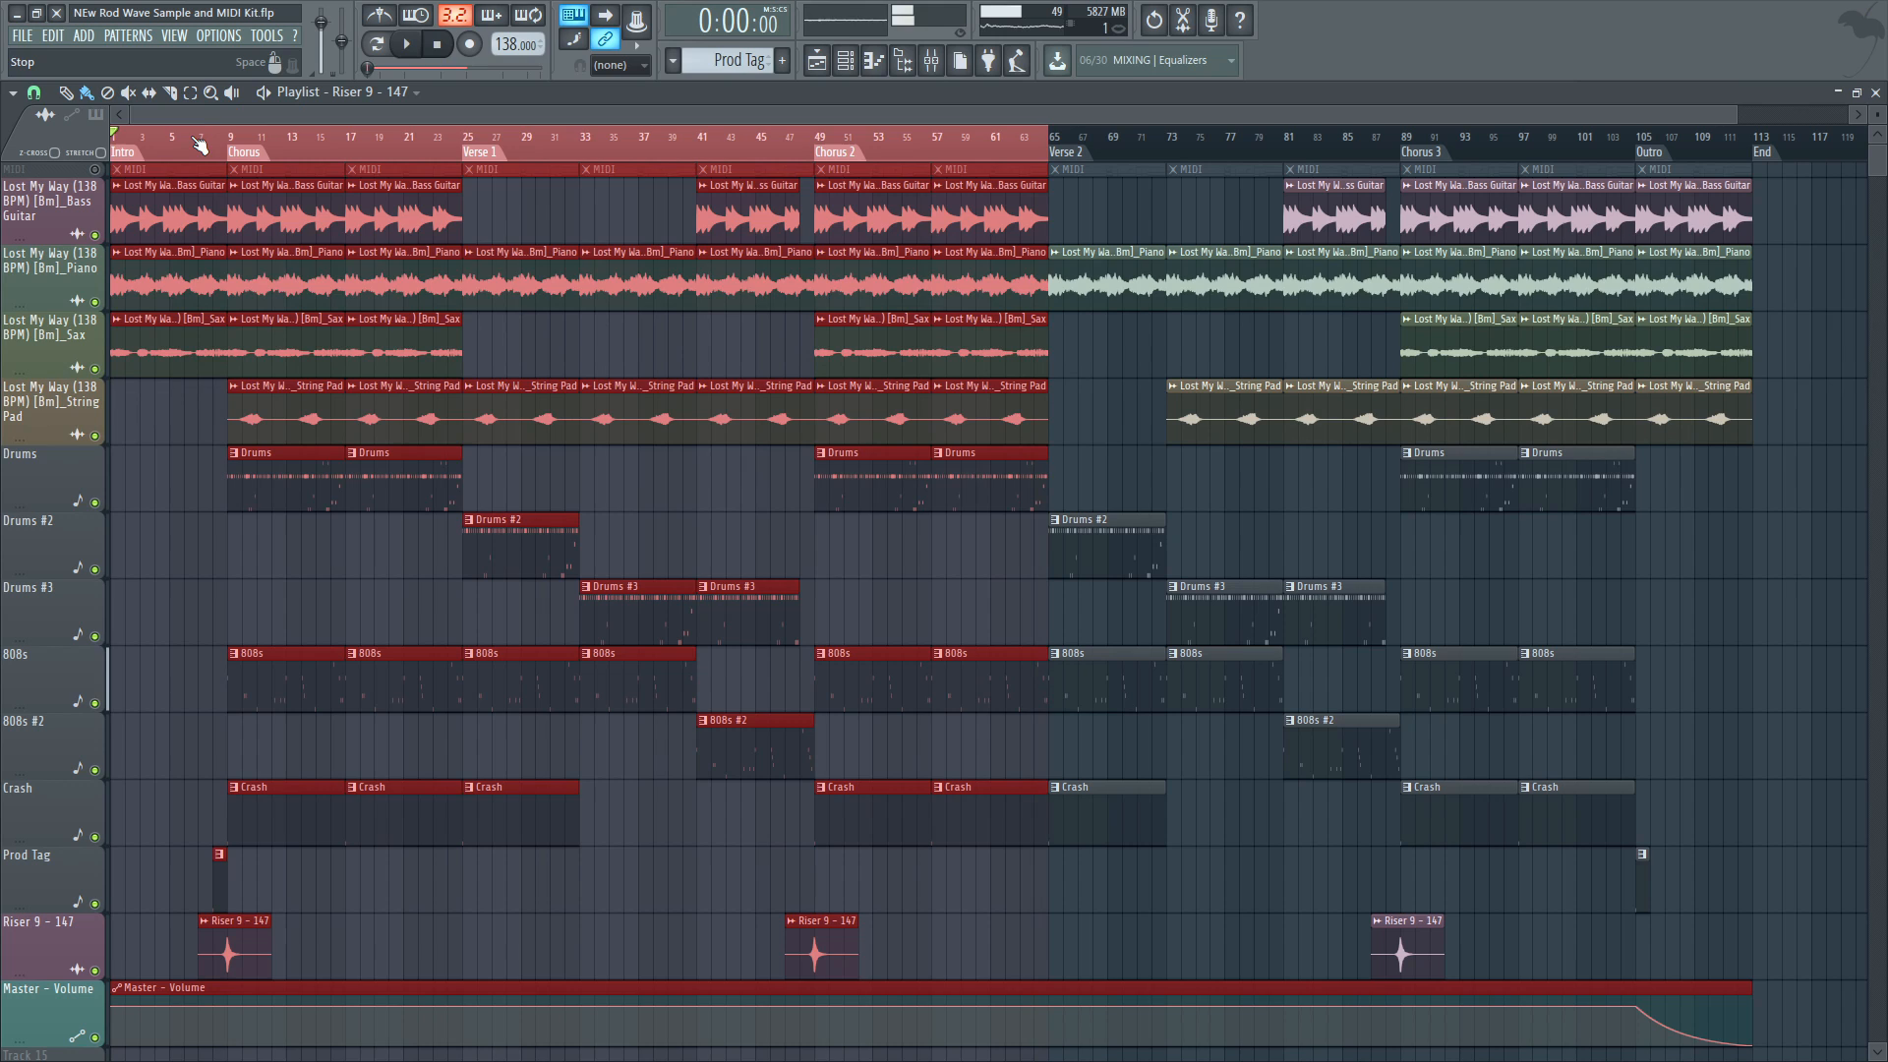
Clear the playlist's time selection and open the MIDI pattern's Piano notes in the piano roll
{"action": "left_click", "coordinate": [199, 143]}
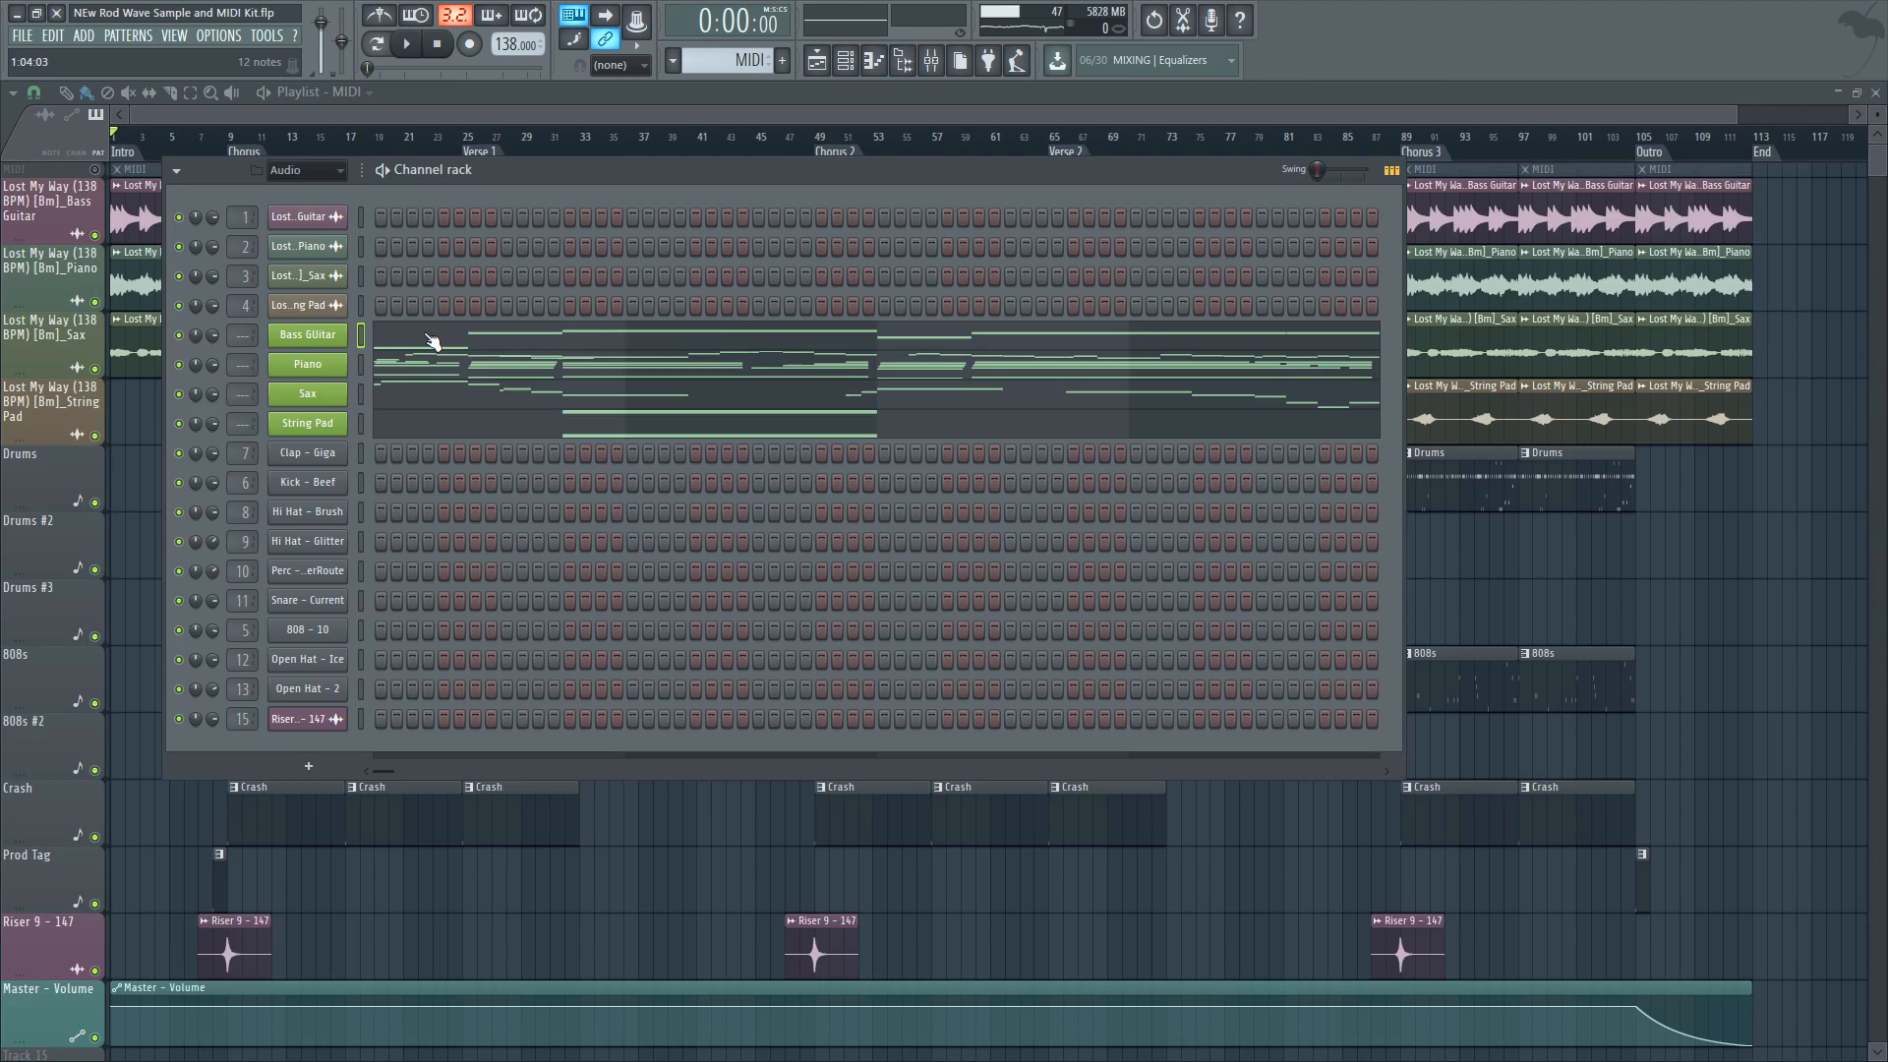
{"action": "left_click", "coordinate": [391, 361]}
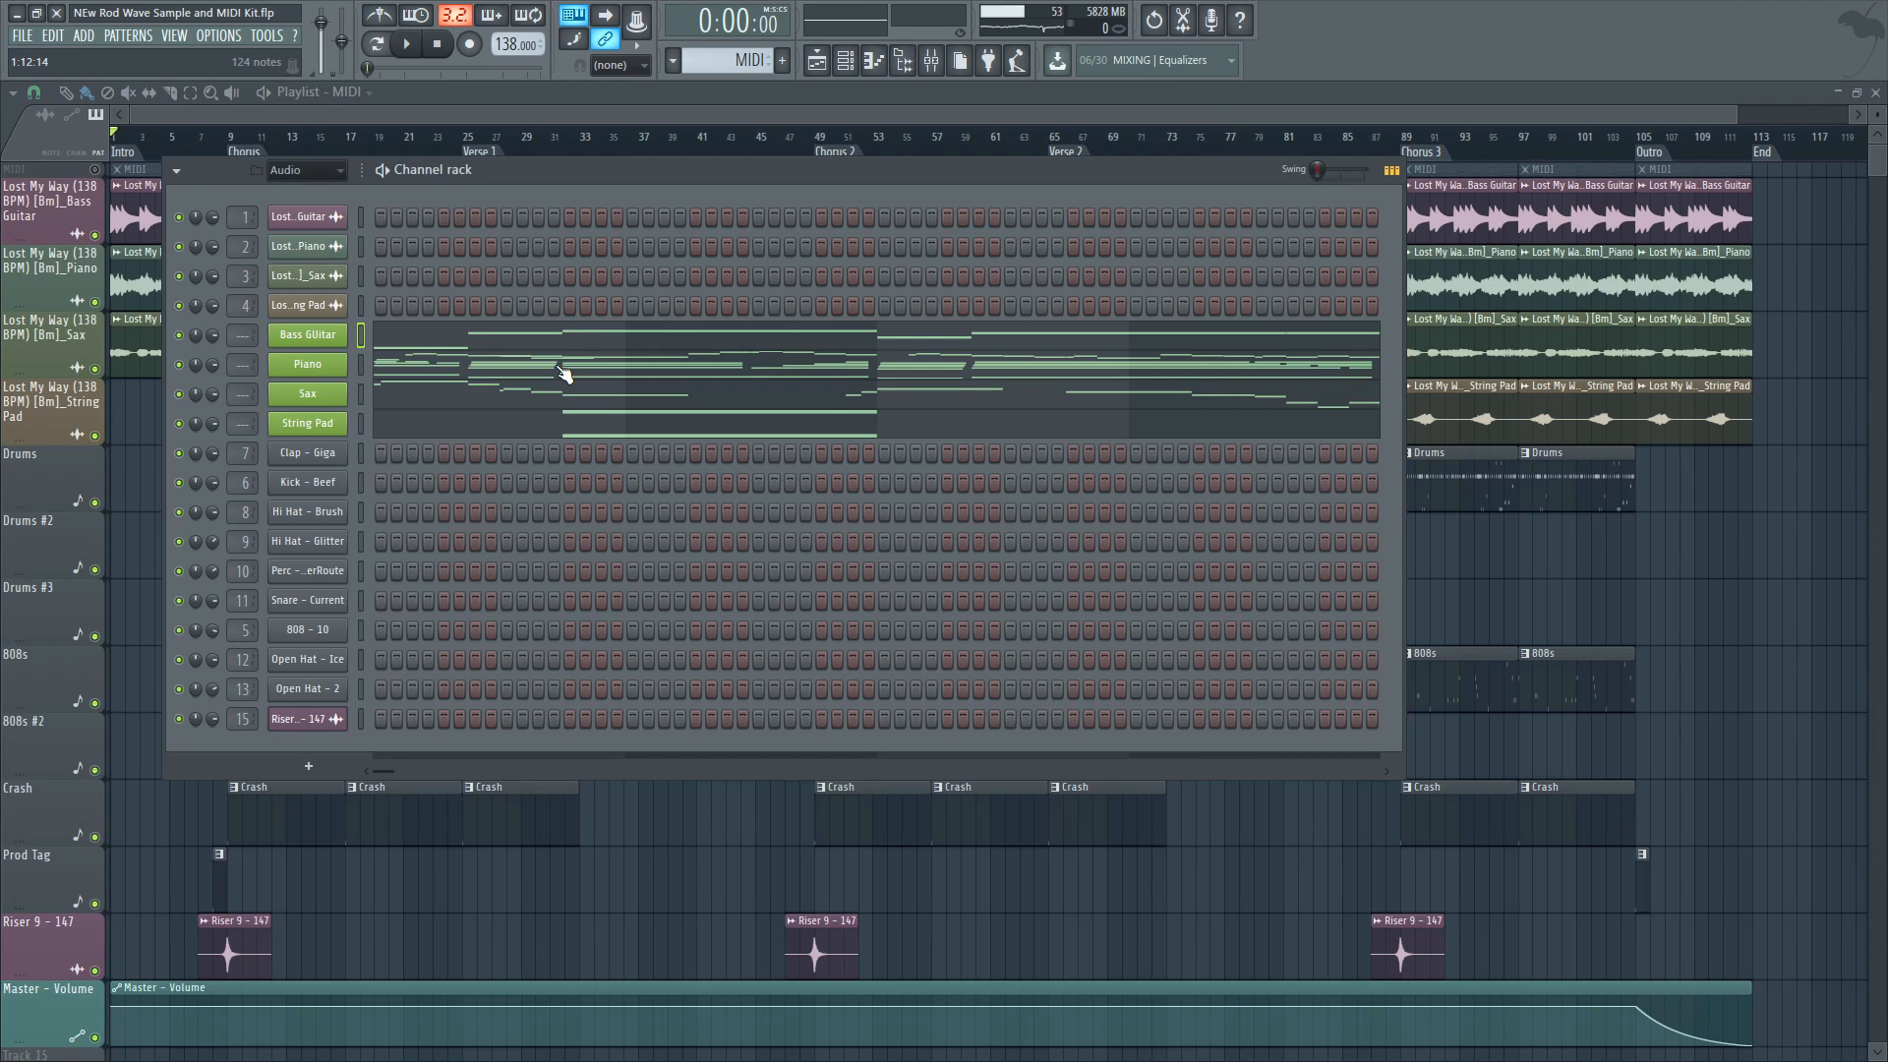
{"action": "left_click", "coordinate": [564, 374]}
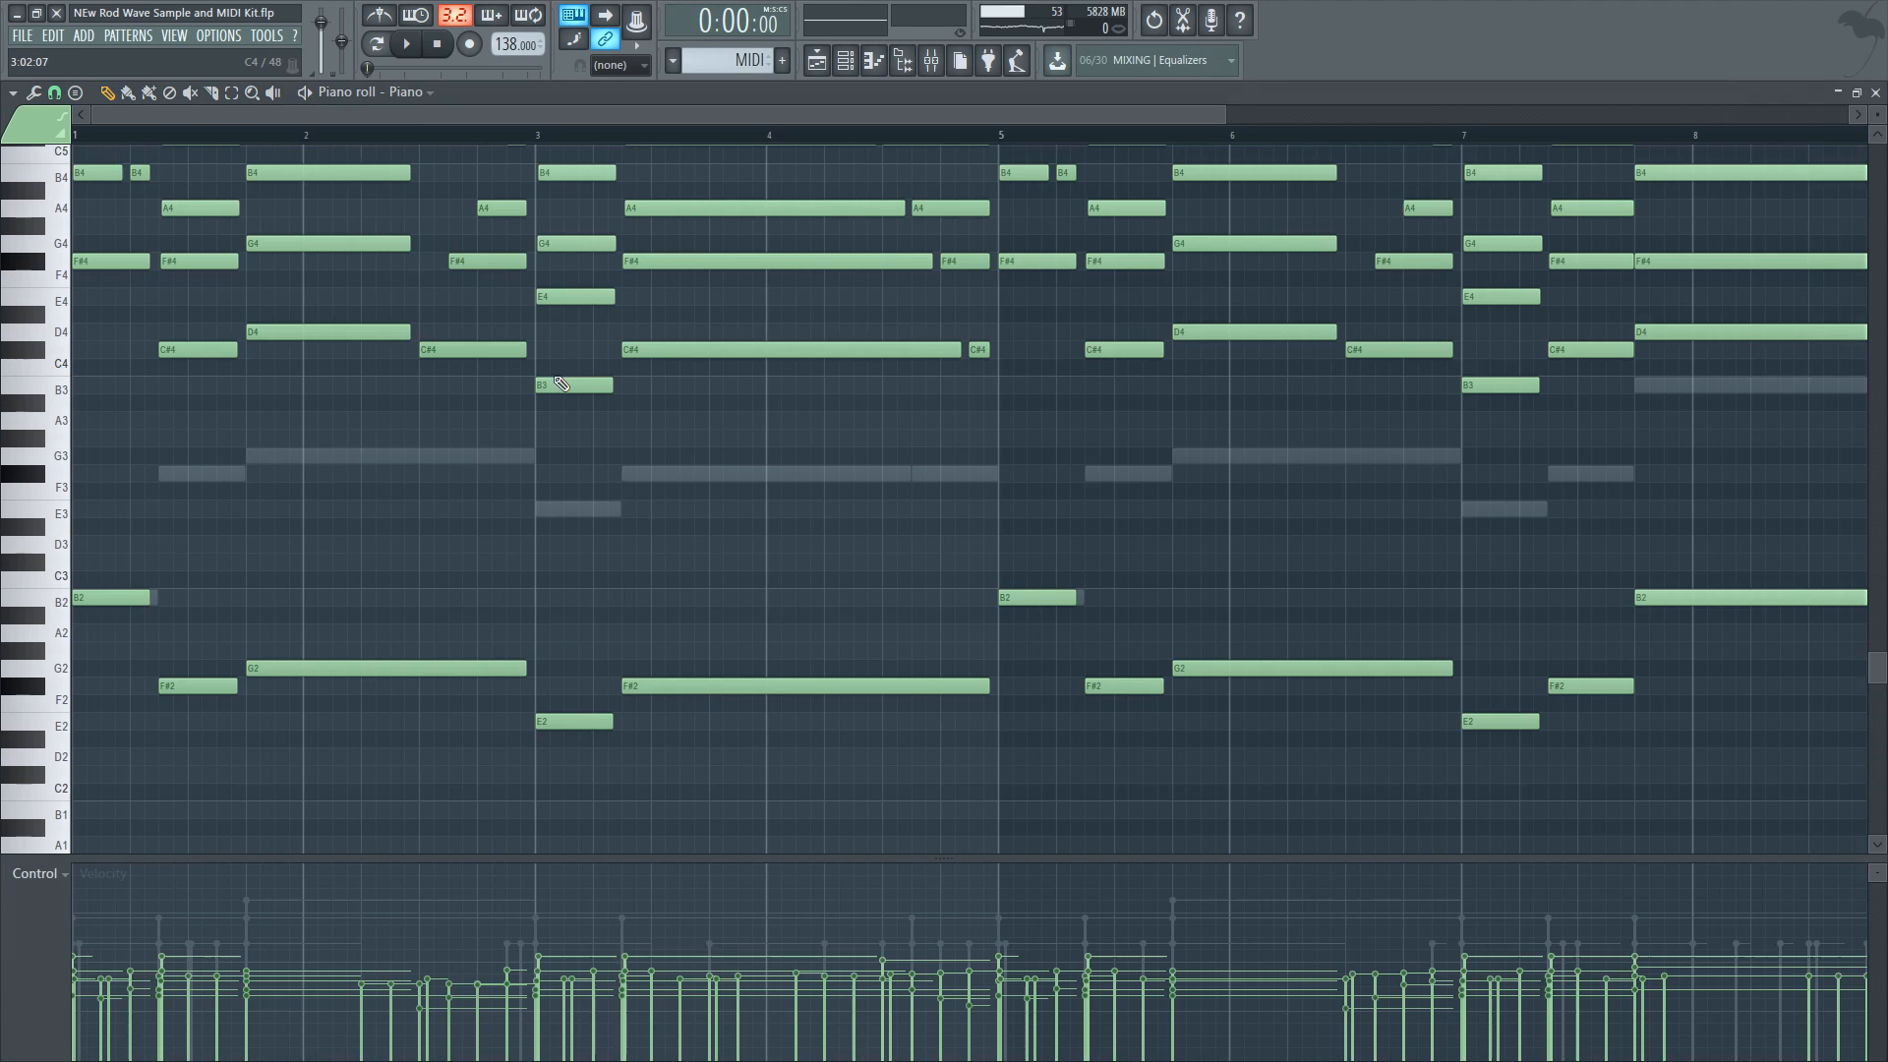
Examine the Piano part's melody, chords and bass notes across all eight bars, and return to the channel rack
{"action": "scroll", "coordinate": [600, 399], "scroll_direction": "up", "scroll_amount": 6}
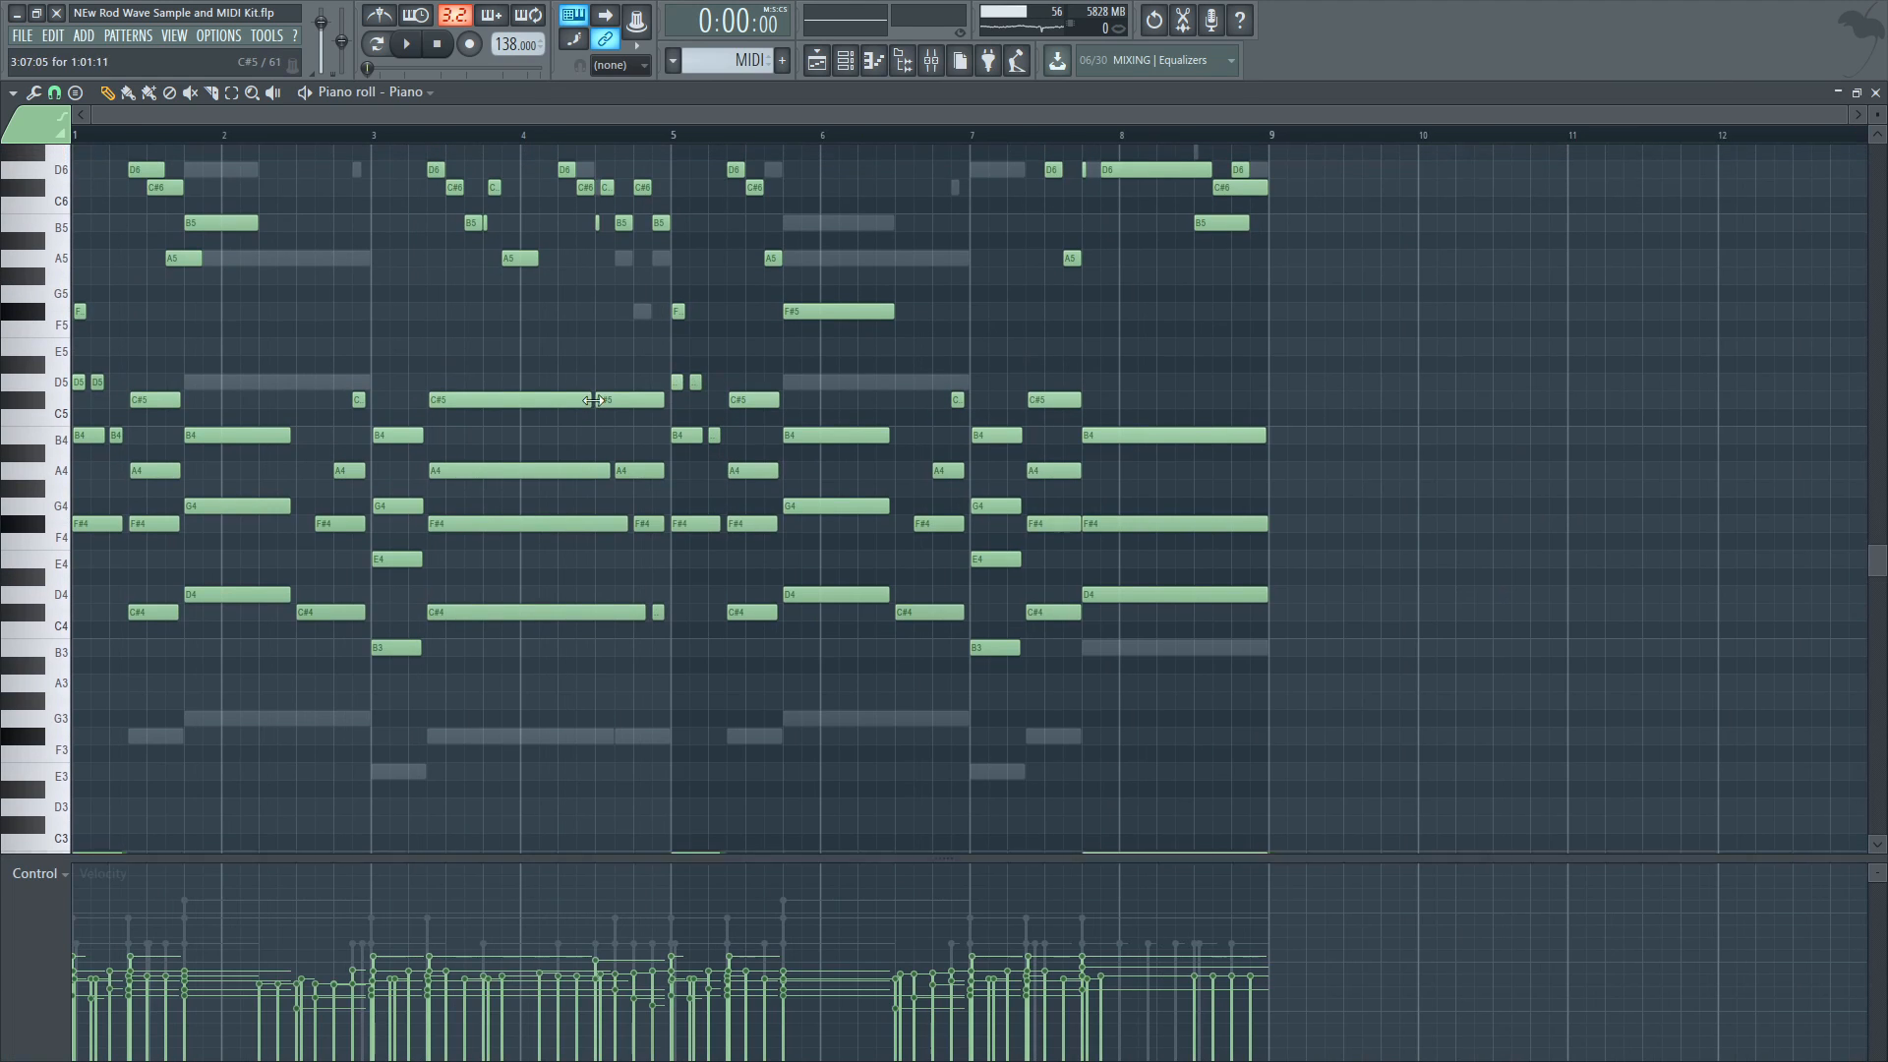
{"action": "scroll", "coordinate": [611, 402], "scroll_direction": "down", "scroll_amount": 7}
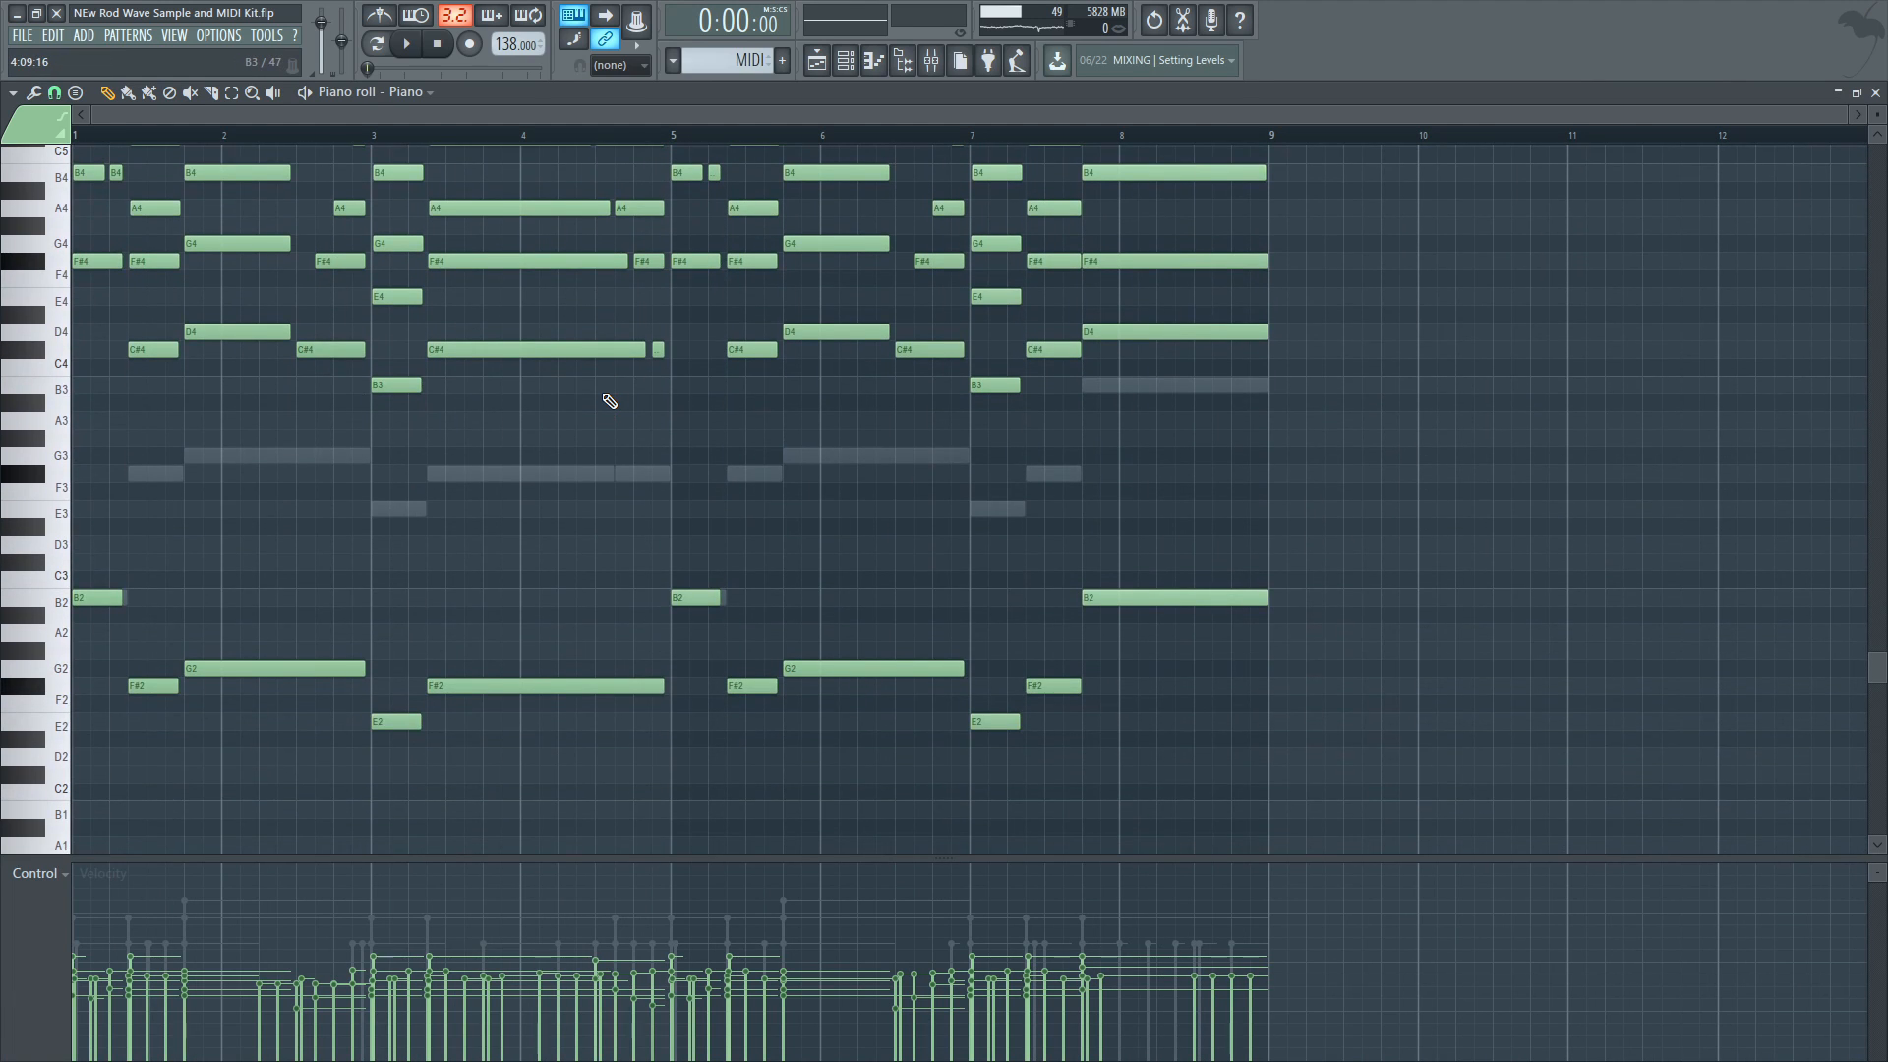
{"action": "scroll", "coordinate": [629, 398], "scroll_direction": "up", "scroll_amount": 2}
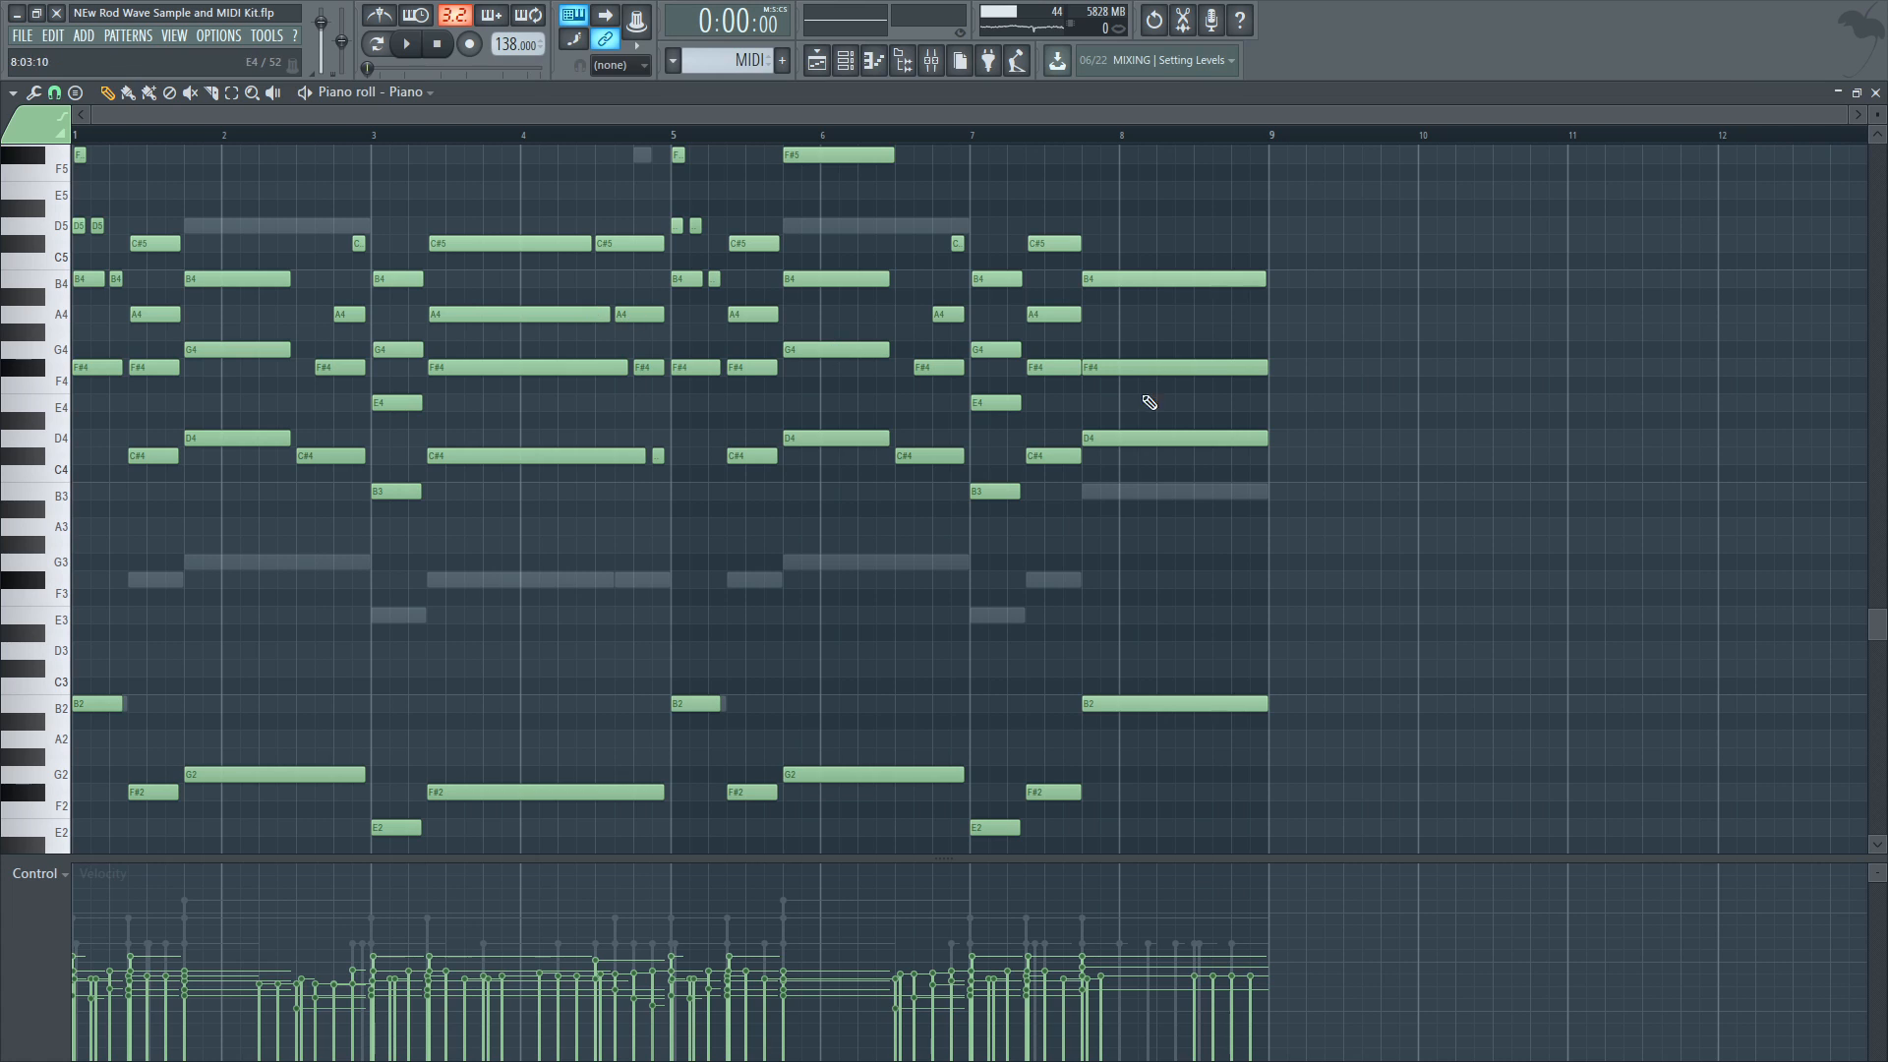
{"action": "scroll", "coordinate": [1141, 403], "scroll_direction": "up", "scroll_amount": 3}
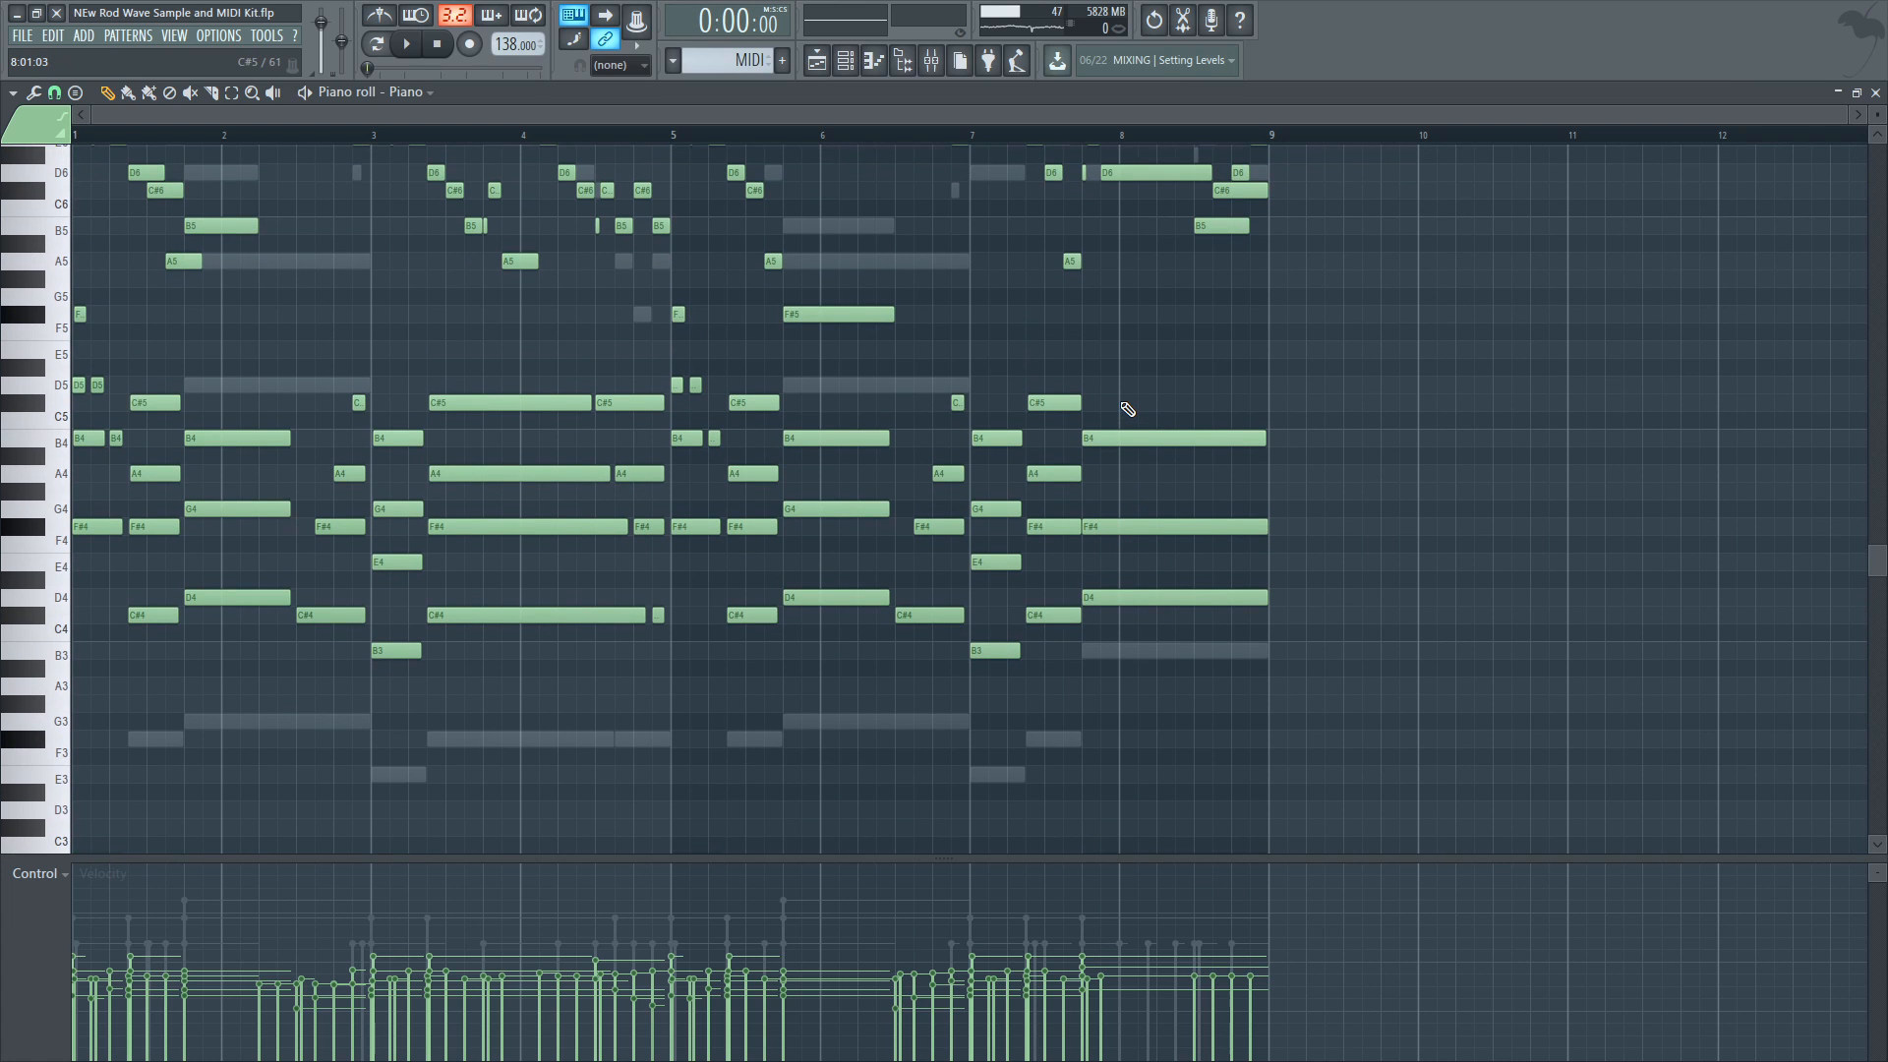
{"action": "scroll", "coordinate": [816, 581], "scroll_direction": "down", "scroll_amount": 4}
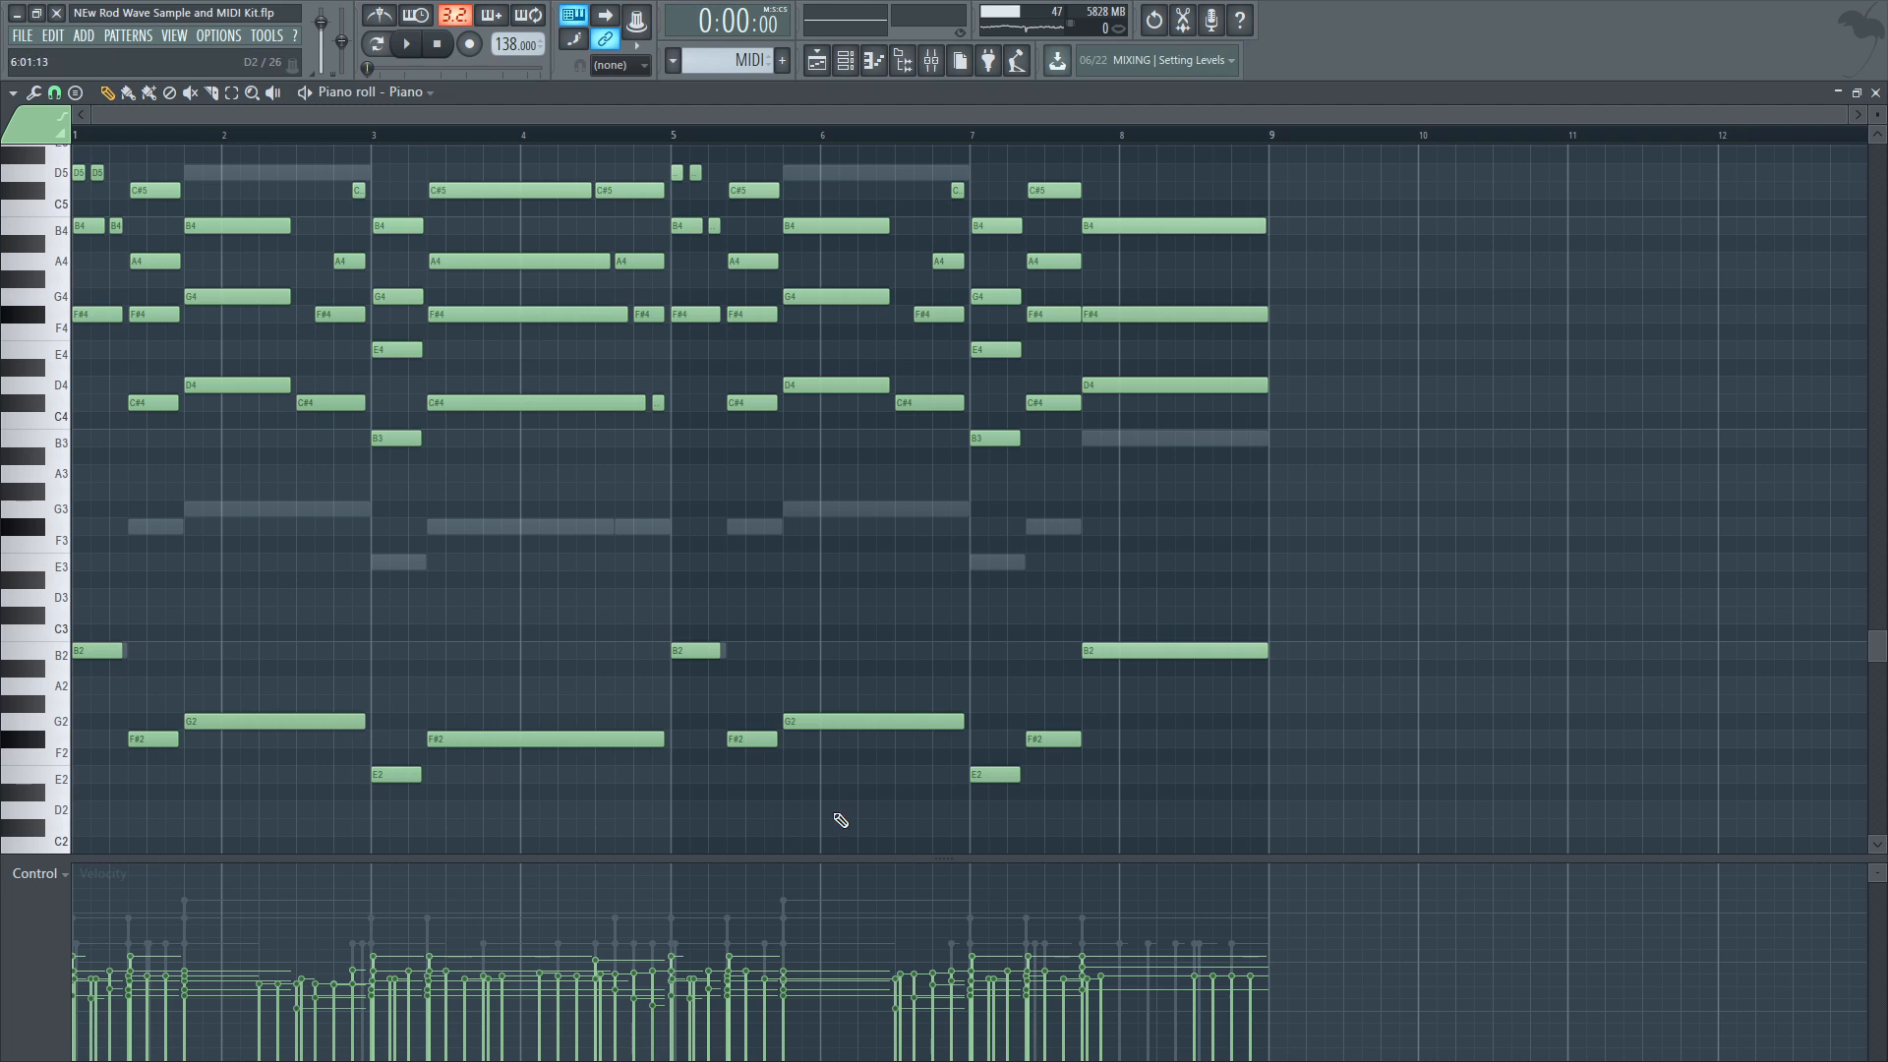
{"action": "scroll", "coordinate": [1320, 632], "scroll_direction": "down", "scroll_amount": 4}
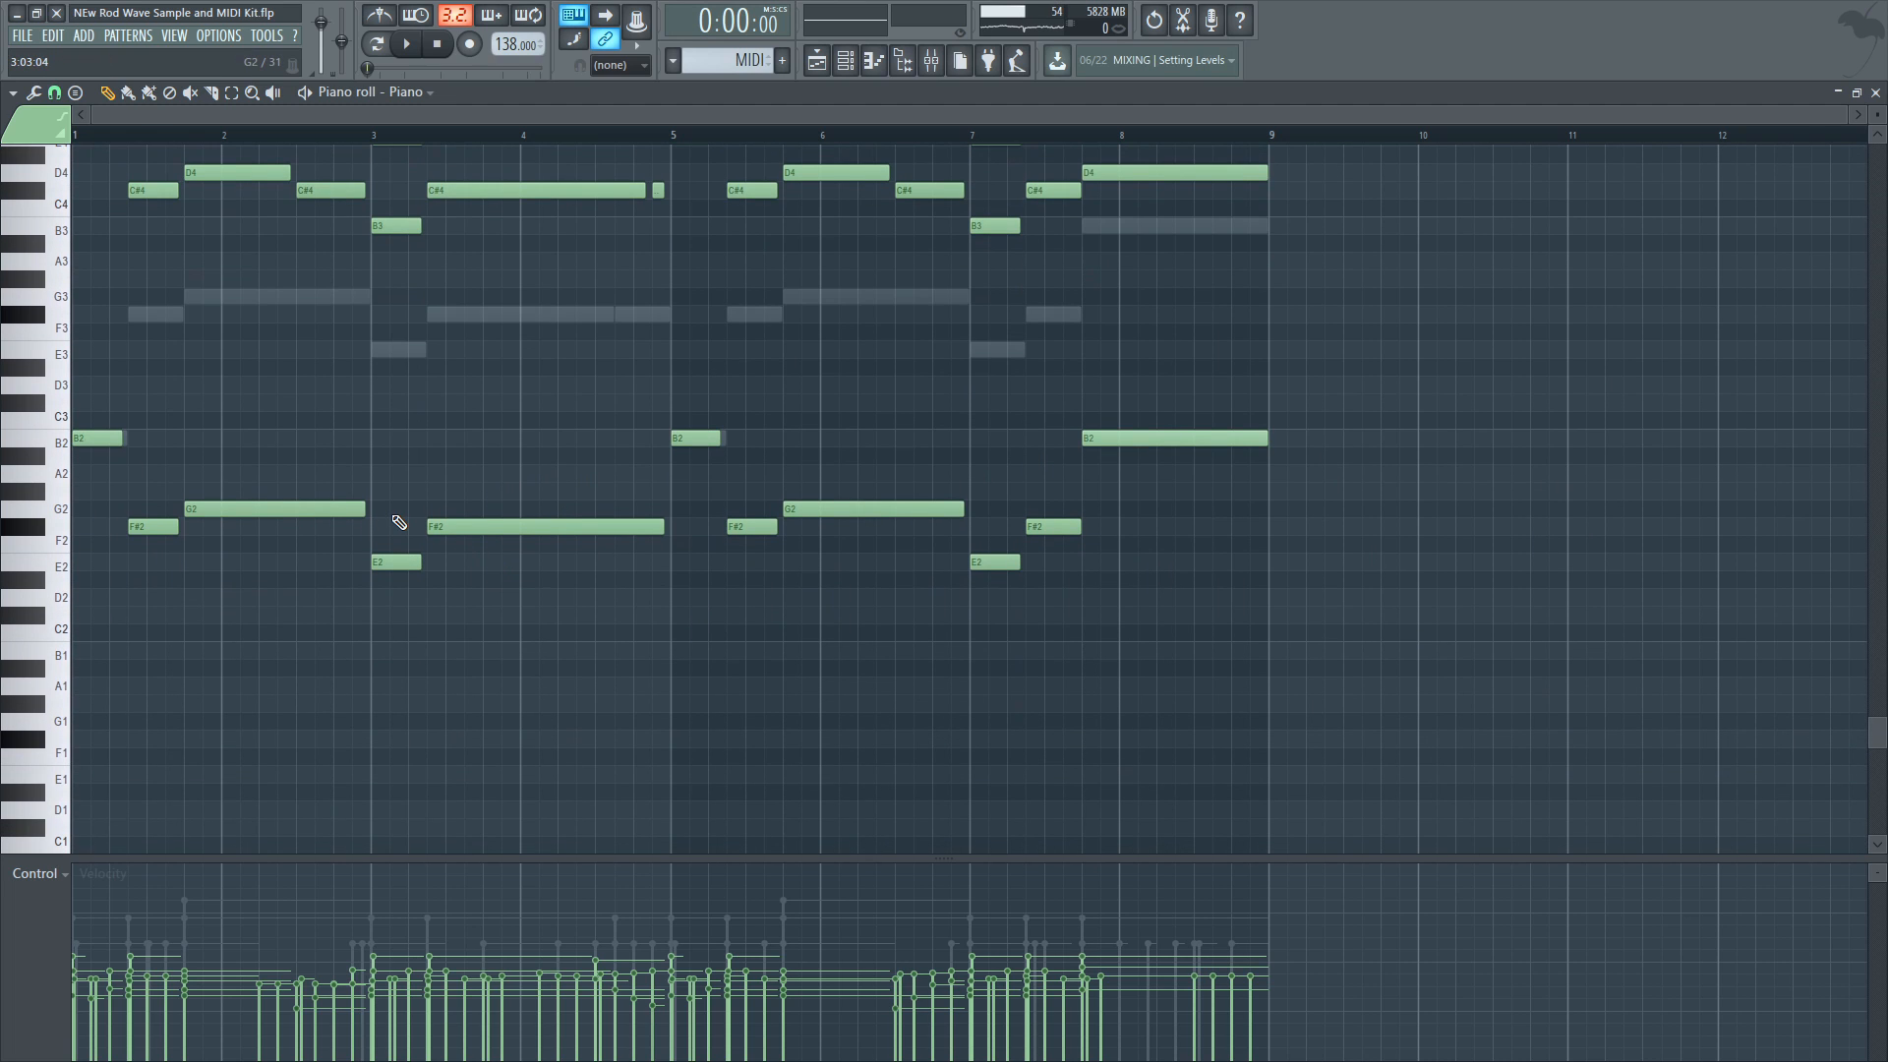
{"action": "scroll", "coordinate": [1081, 374], "scroll_direction": "down", "scroll_amount": 1}
{"action": "key", "text": "Escape"}
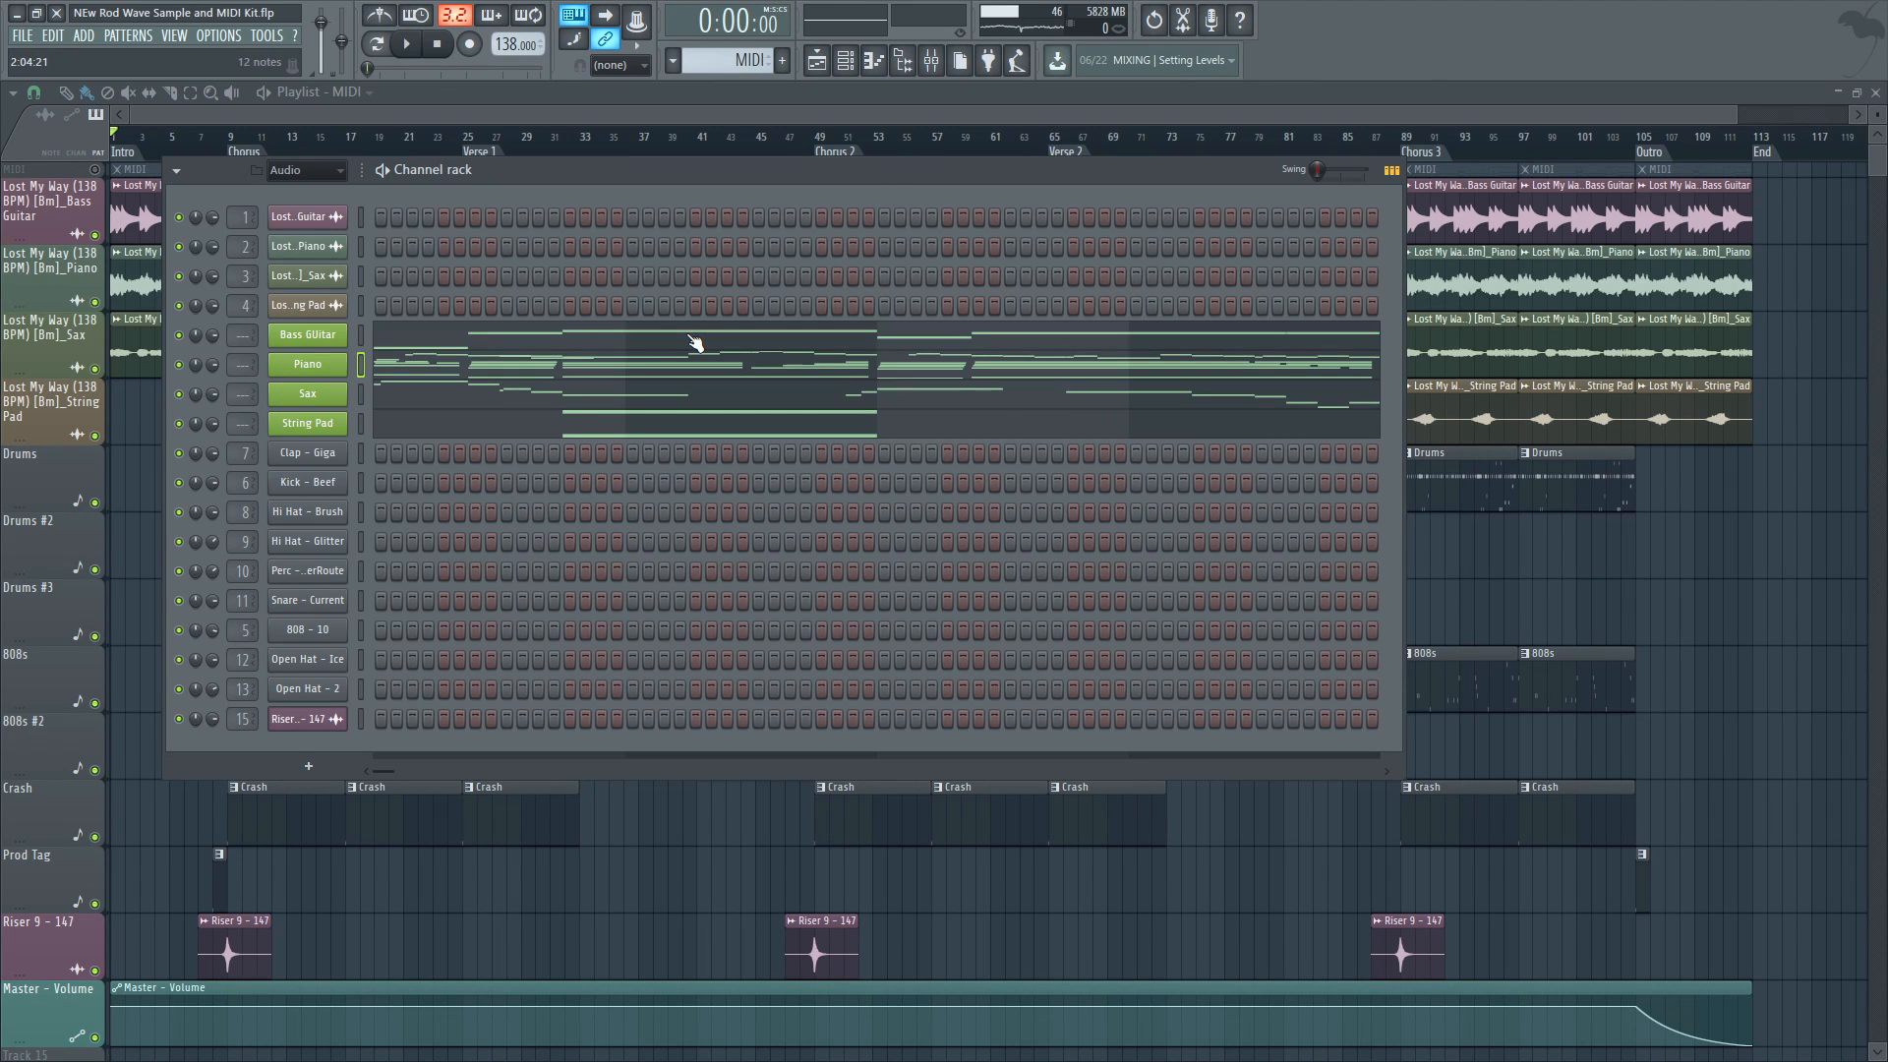
Examine the Sax melody of the MIDI pattern in the piano roll and return to the playlist
{"action": "left_click", "coordinate": [626, 395]}
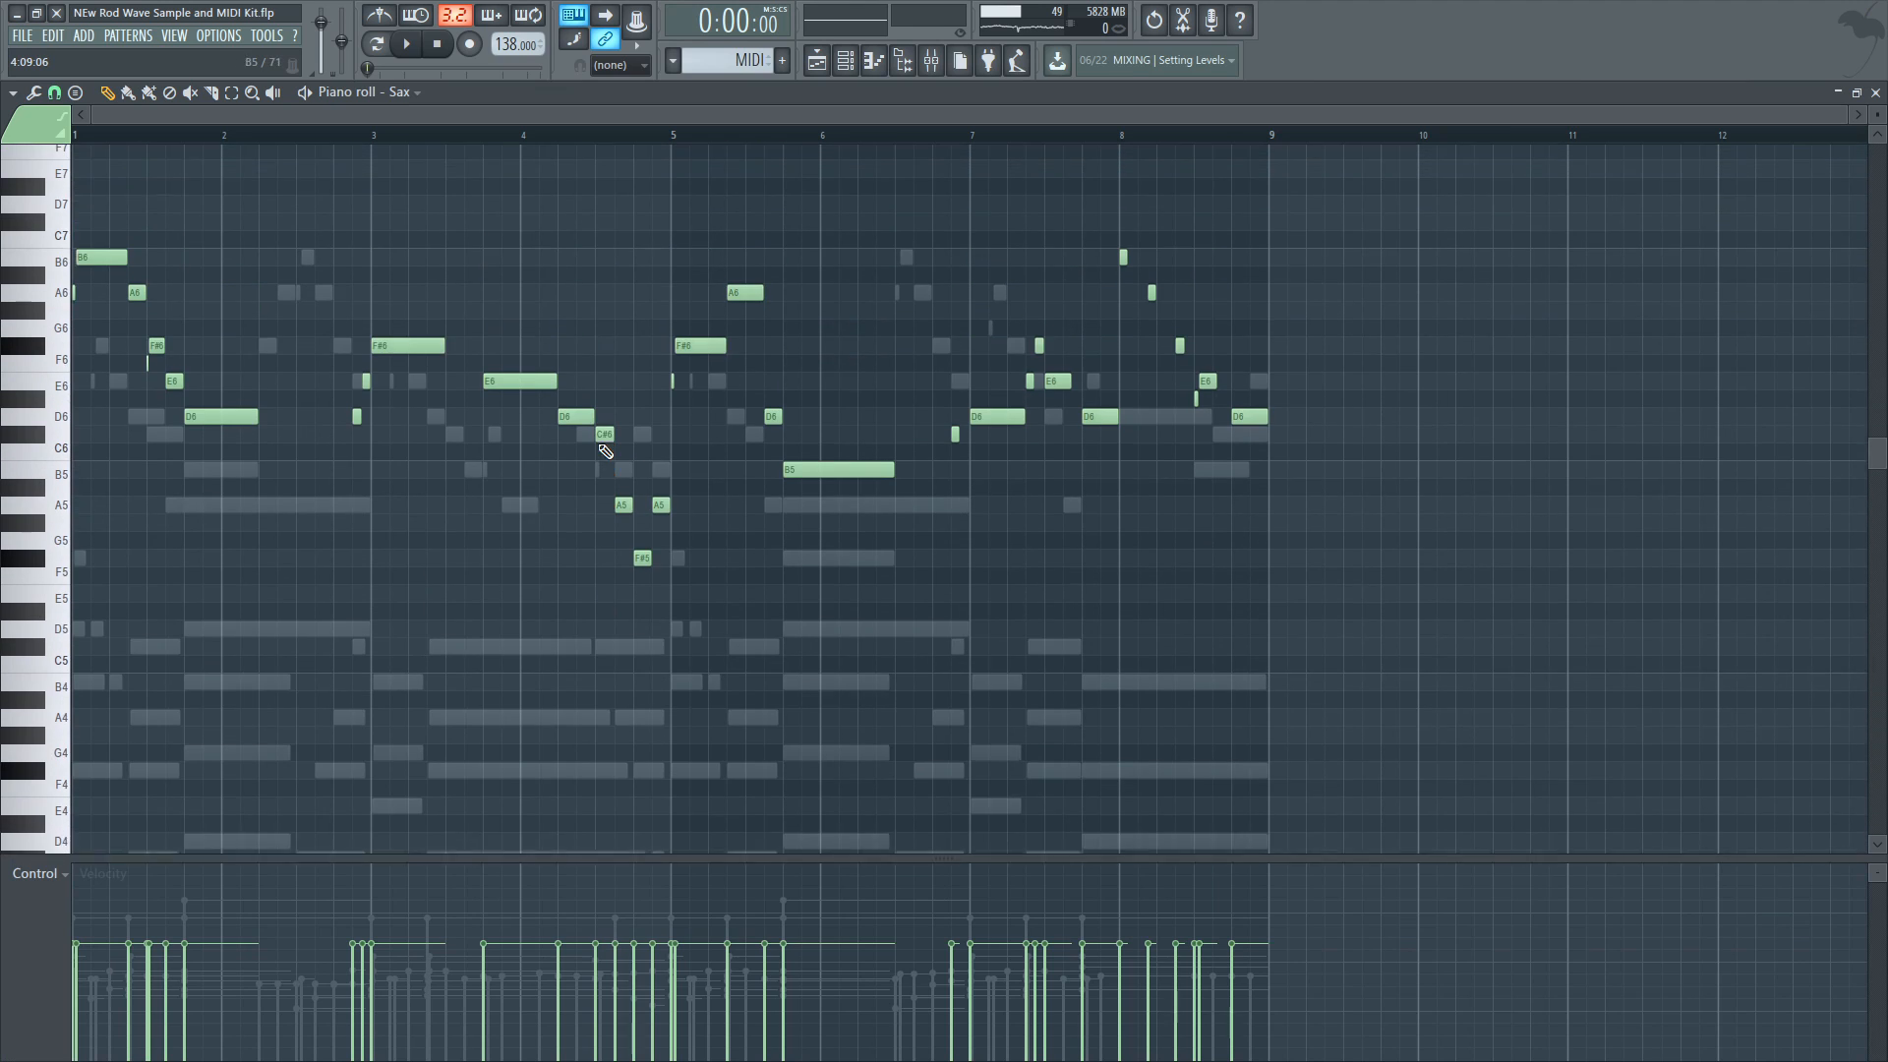
{"action": "scroll", "coordinate": [600, 443], "scroll_direction": "up", "scroll_amount": 1}
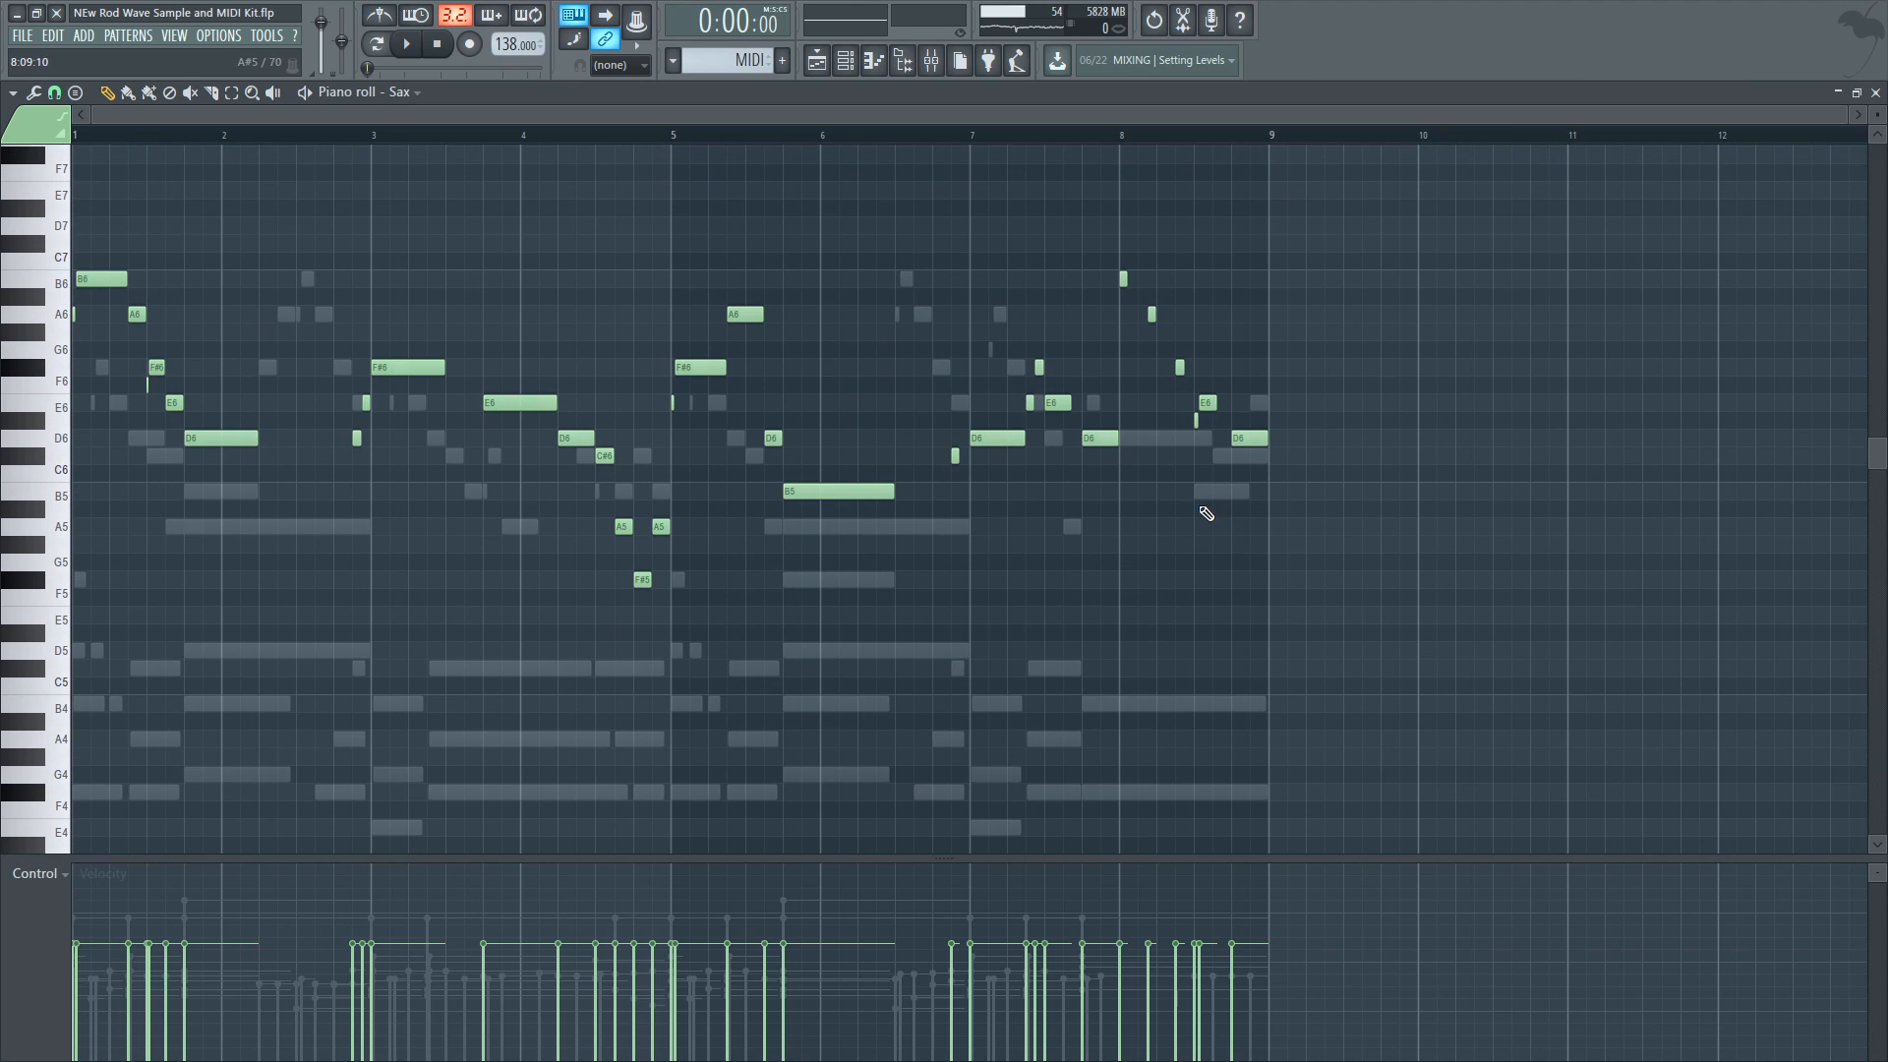
{"action": "key", "text": "F5"}
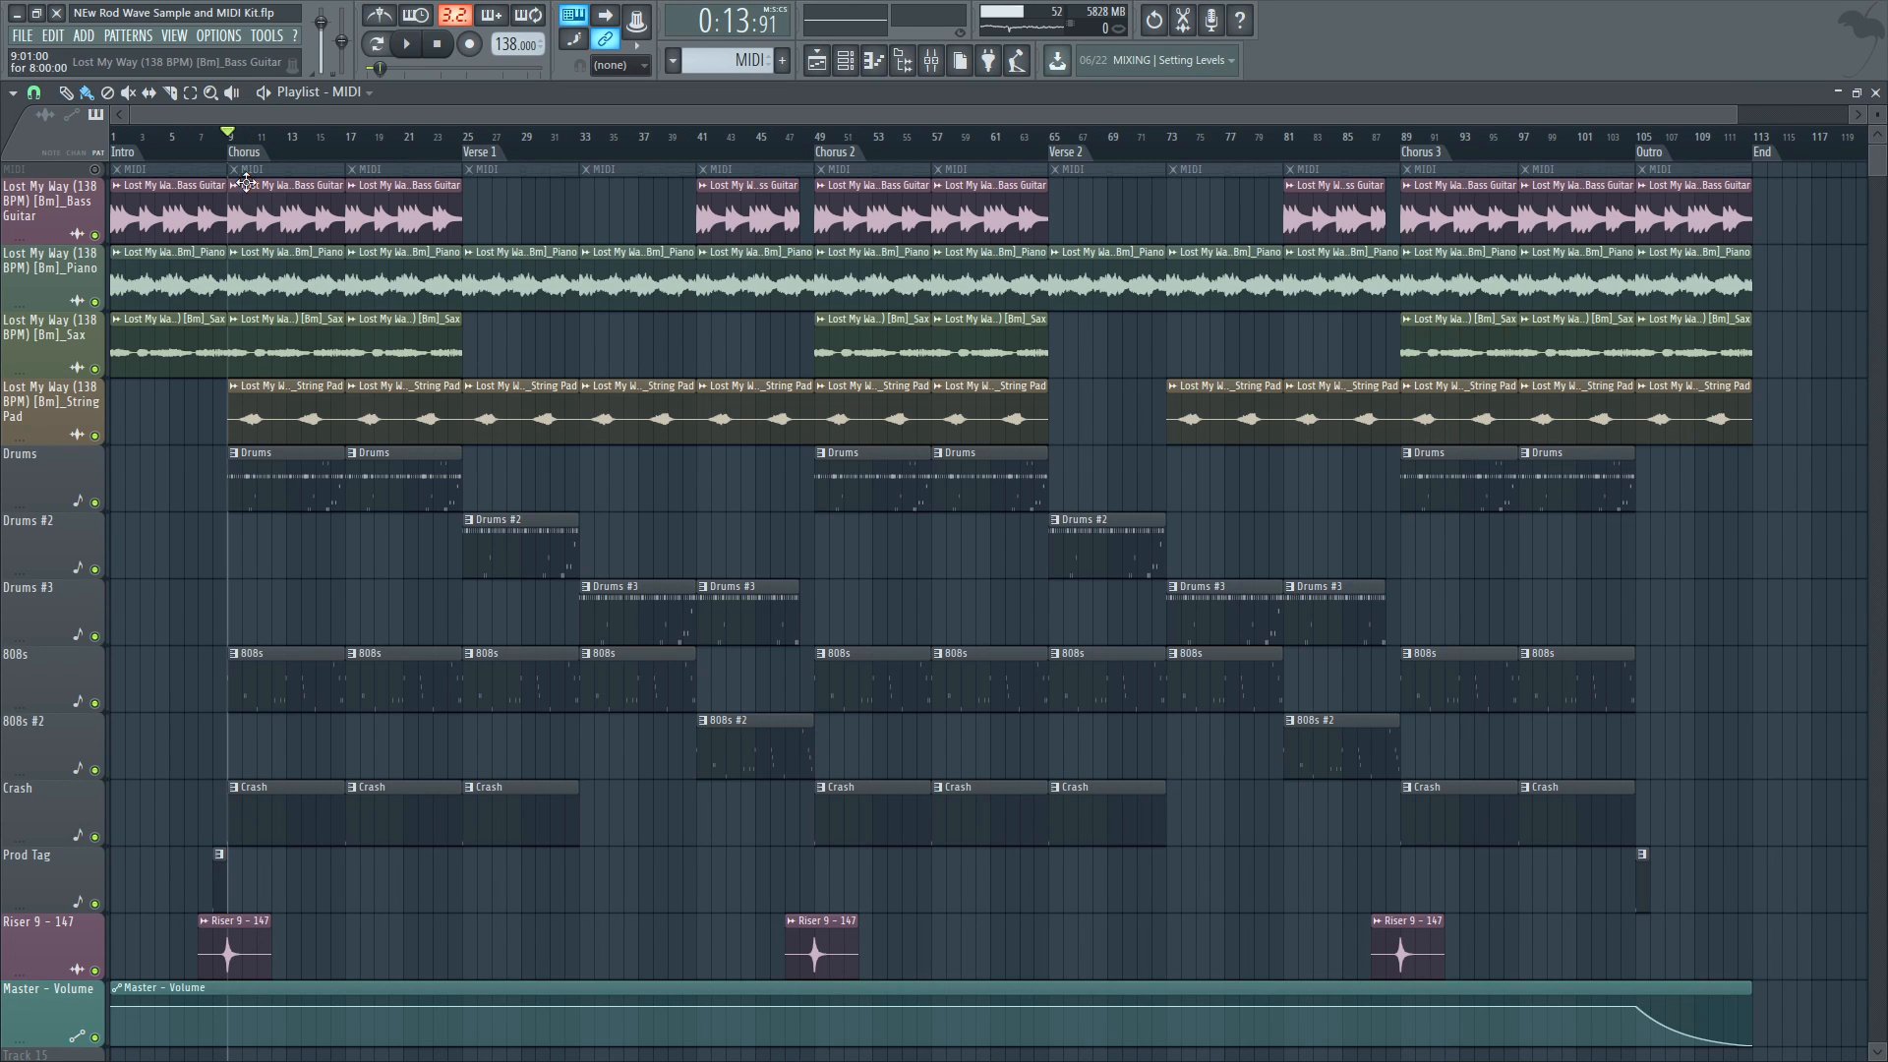
Select bars 9 to 17 of the first Chorus and leave only the String Pad, Sax, Piano and Bass Guitar tracks audible
{"action": "left_click_drag", "start_coordinate": [242, 150], "coordinate": [356, 172]}
{"action": "left_click", "coordinate": [106, 423], "text": "ctrl"}
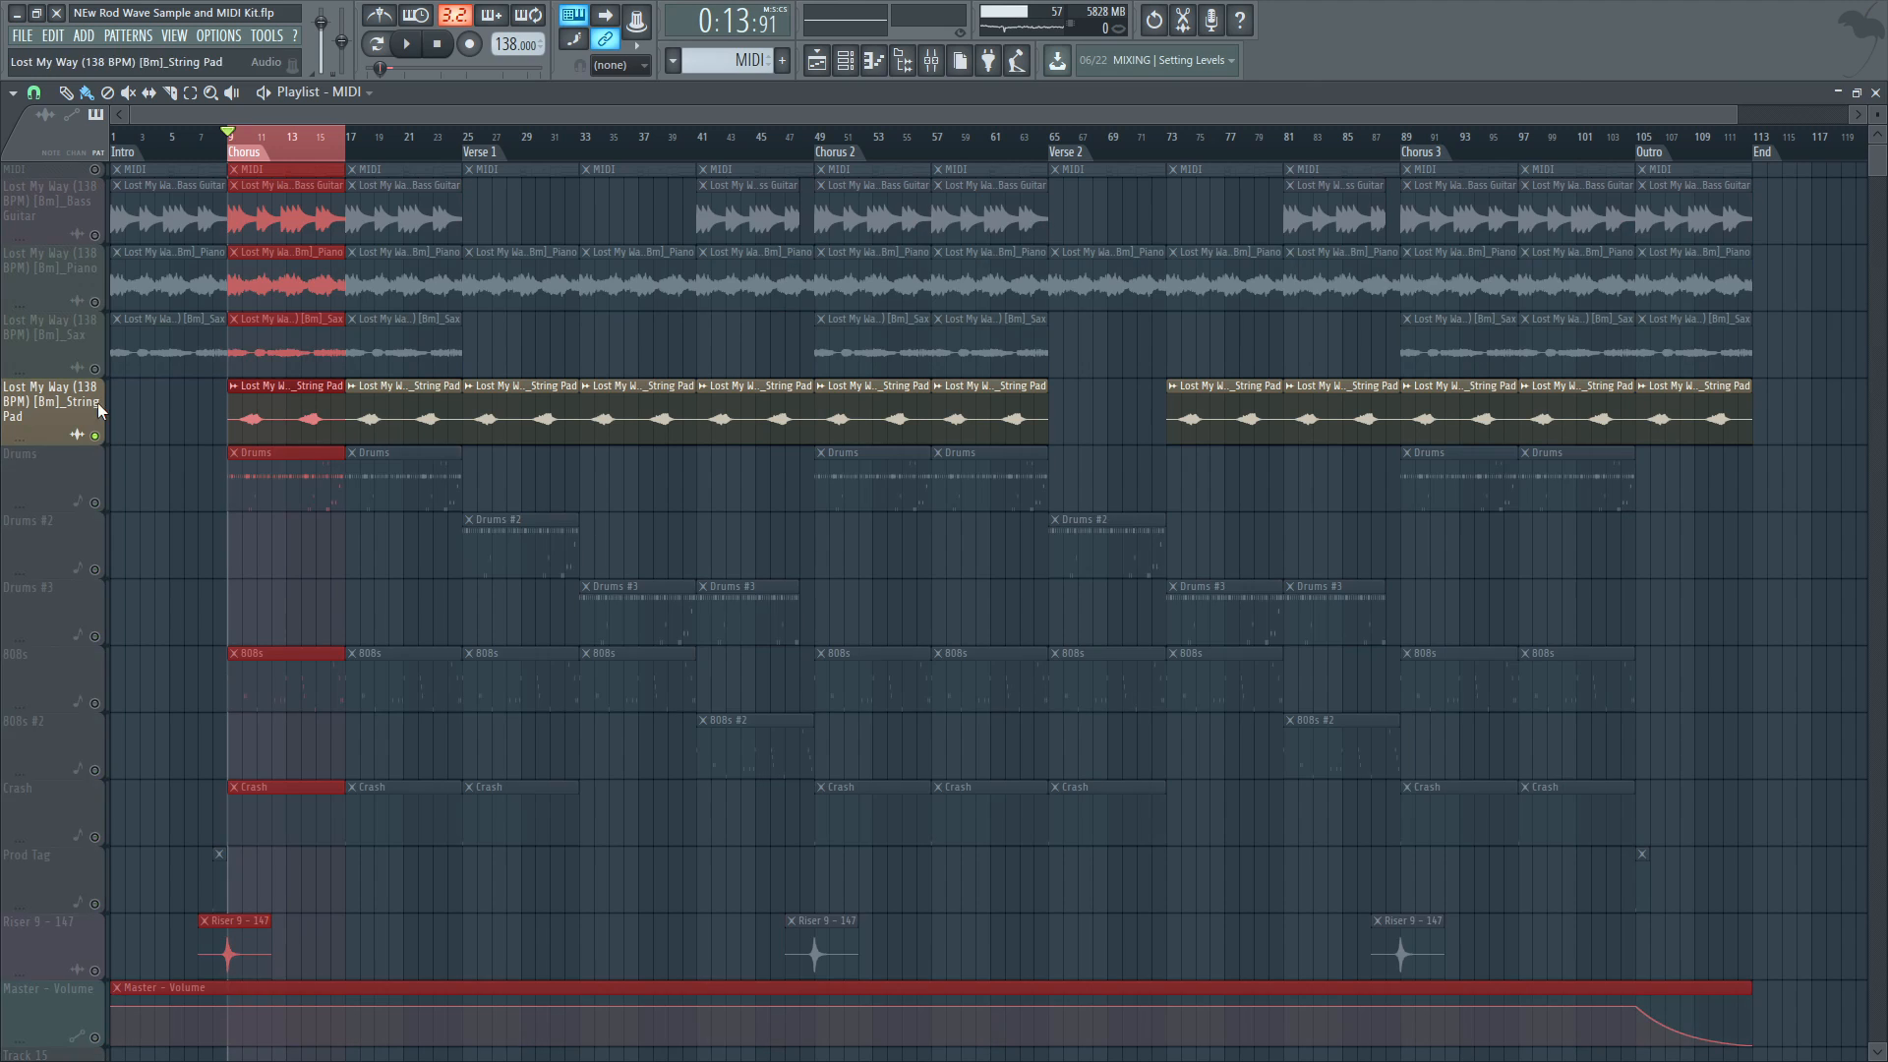
{"action": "left_click", "coordinate": [107, 344]}
{"action": "left_click", "coordinate": [108, 258]}
{"action": "left_click", "coordinate": [107, 226]}
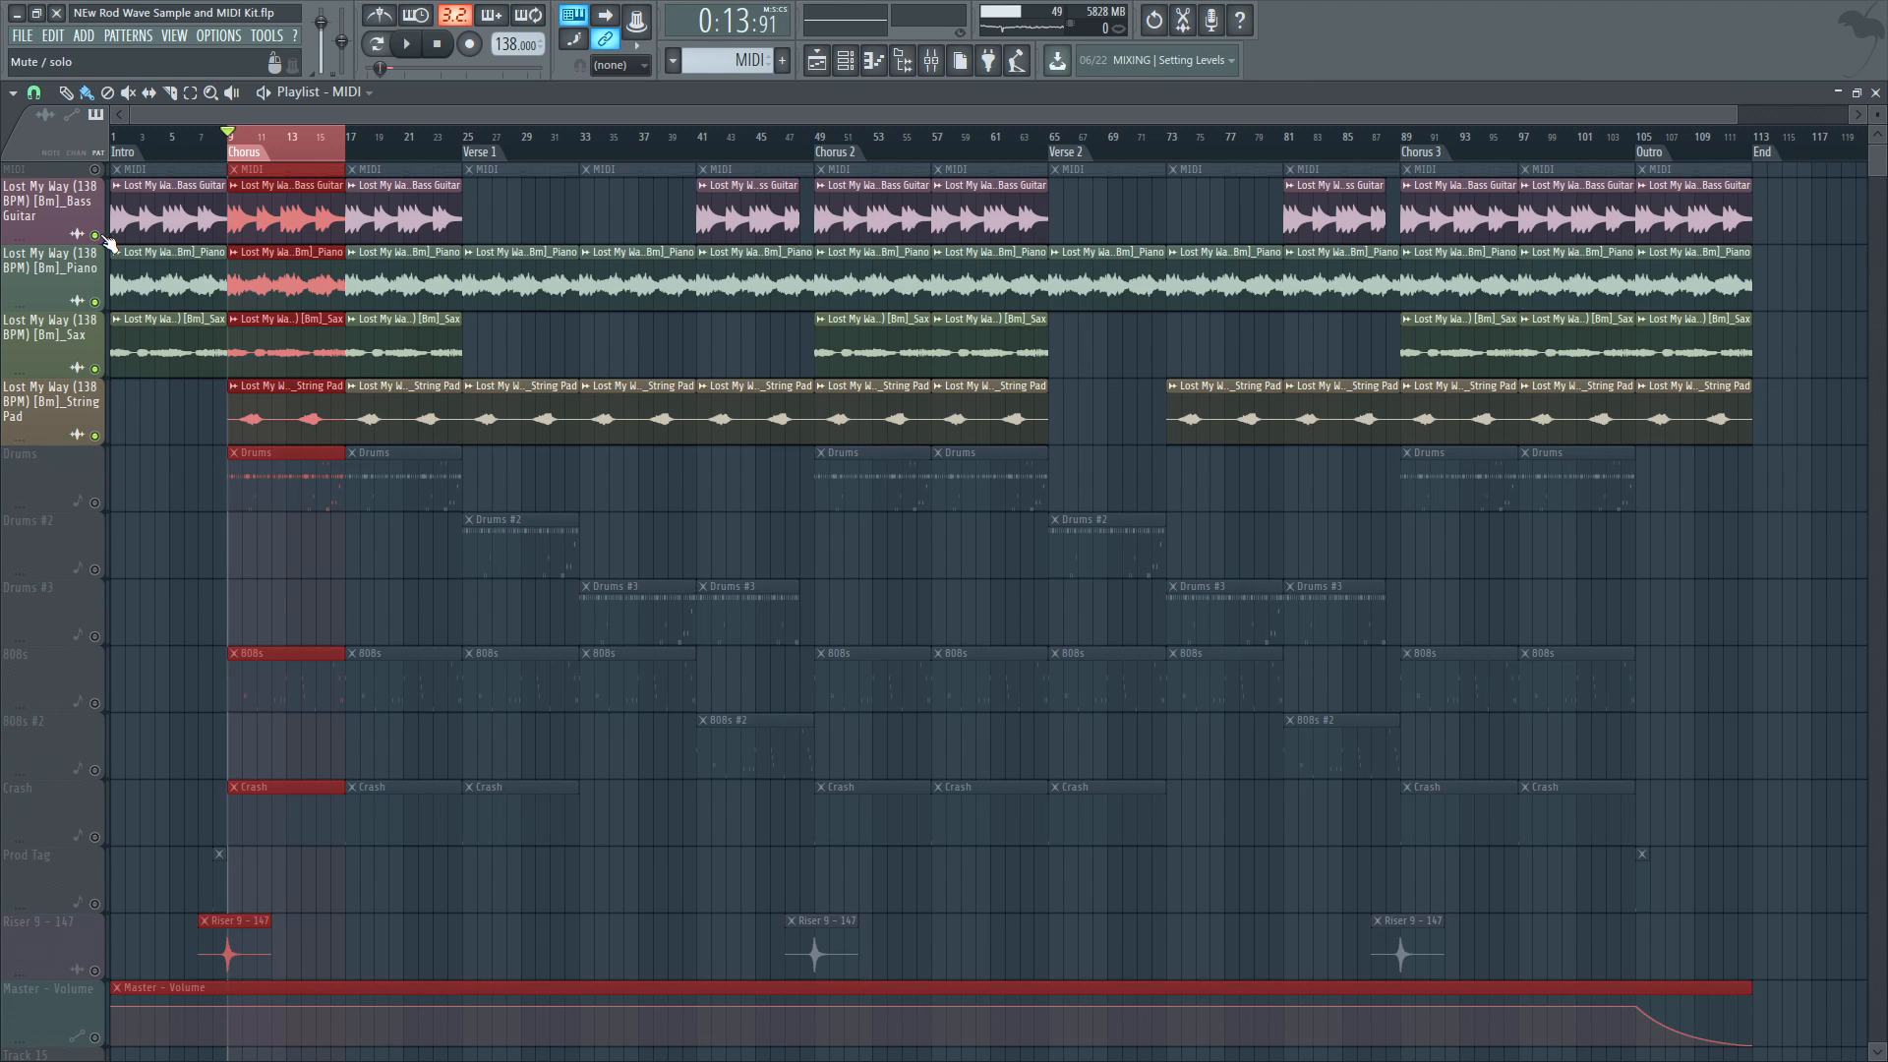
Play the melody tracks over the selected Chorus bars, stop playback and clear the time selection
{"action": "key", "text": "space"}
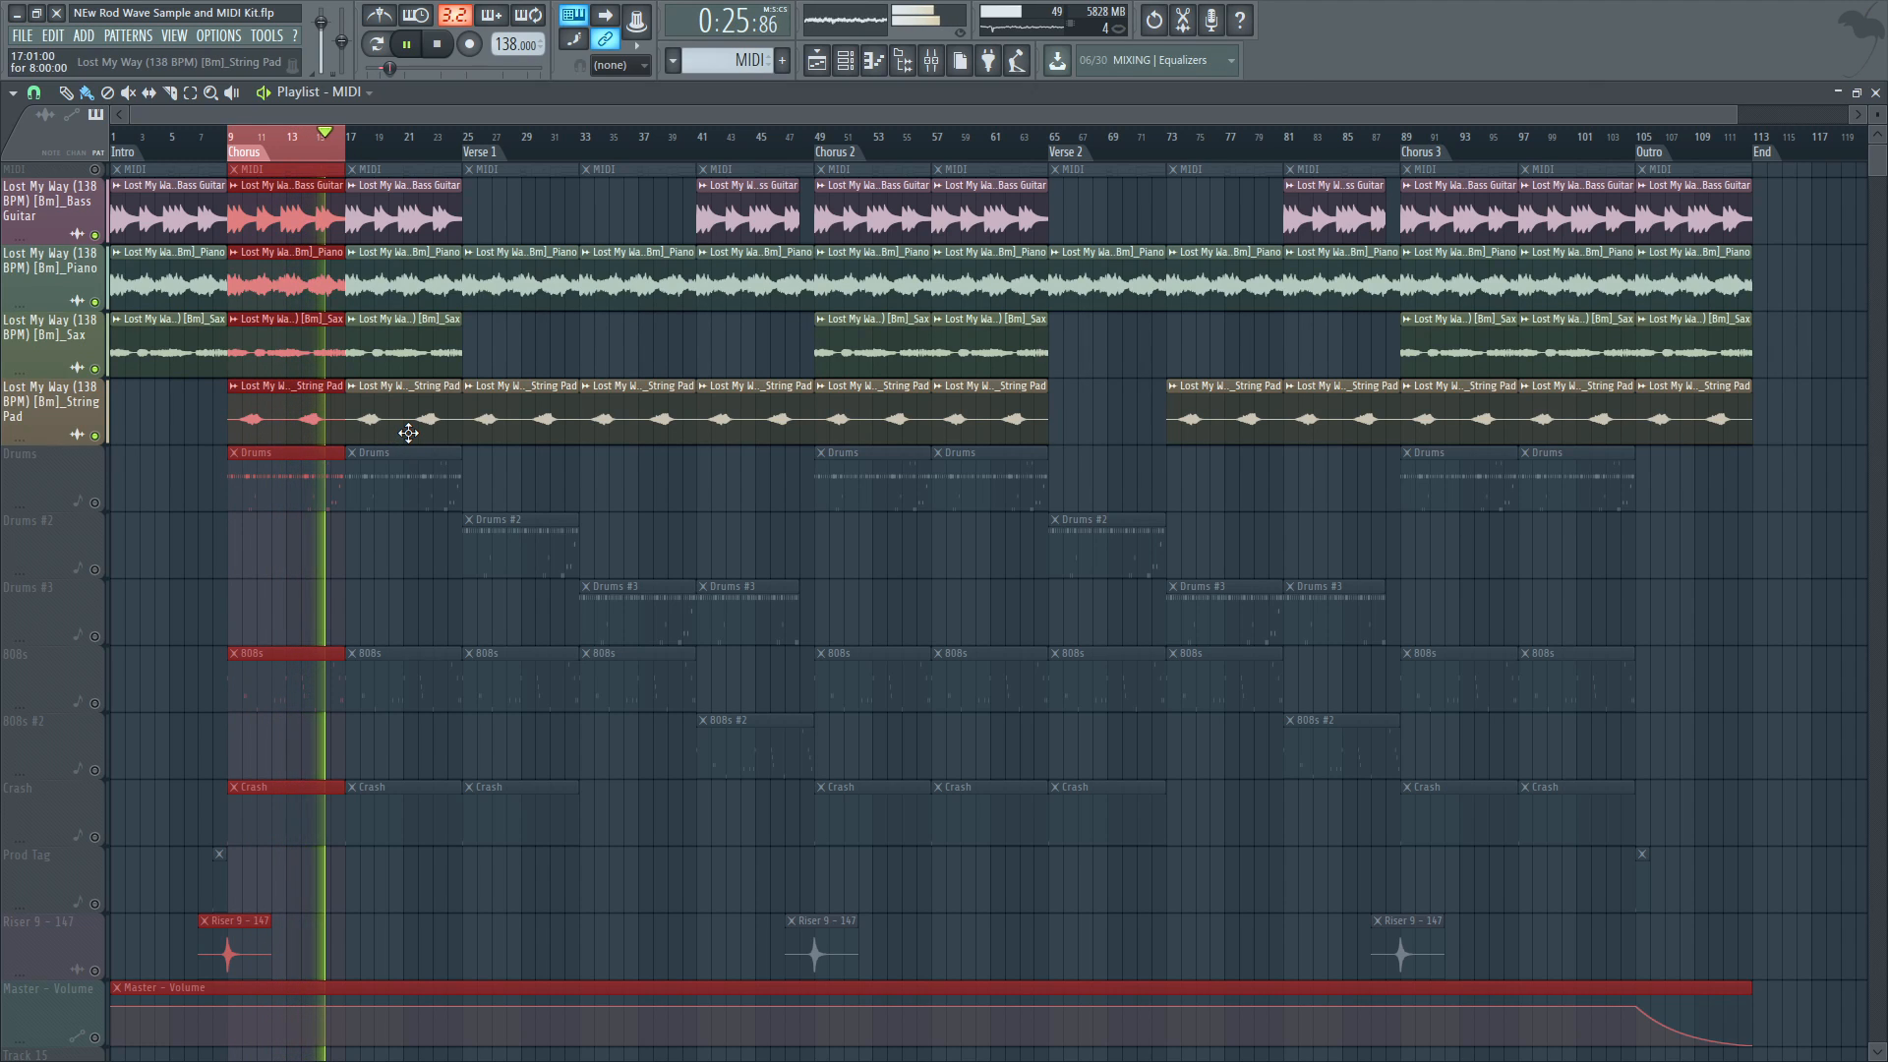
{"action": "key", "text": "space"}
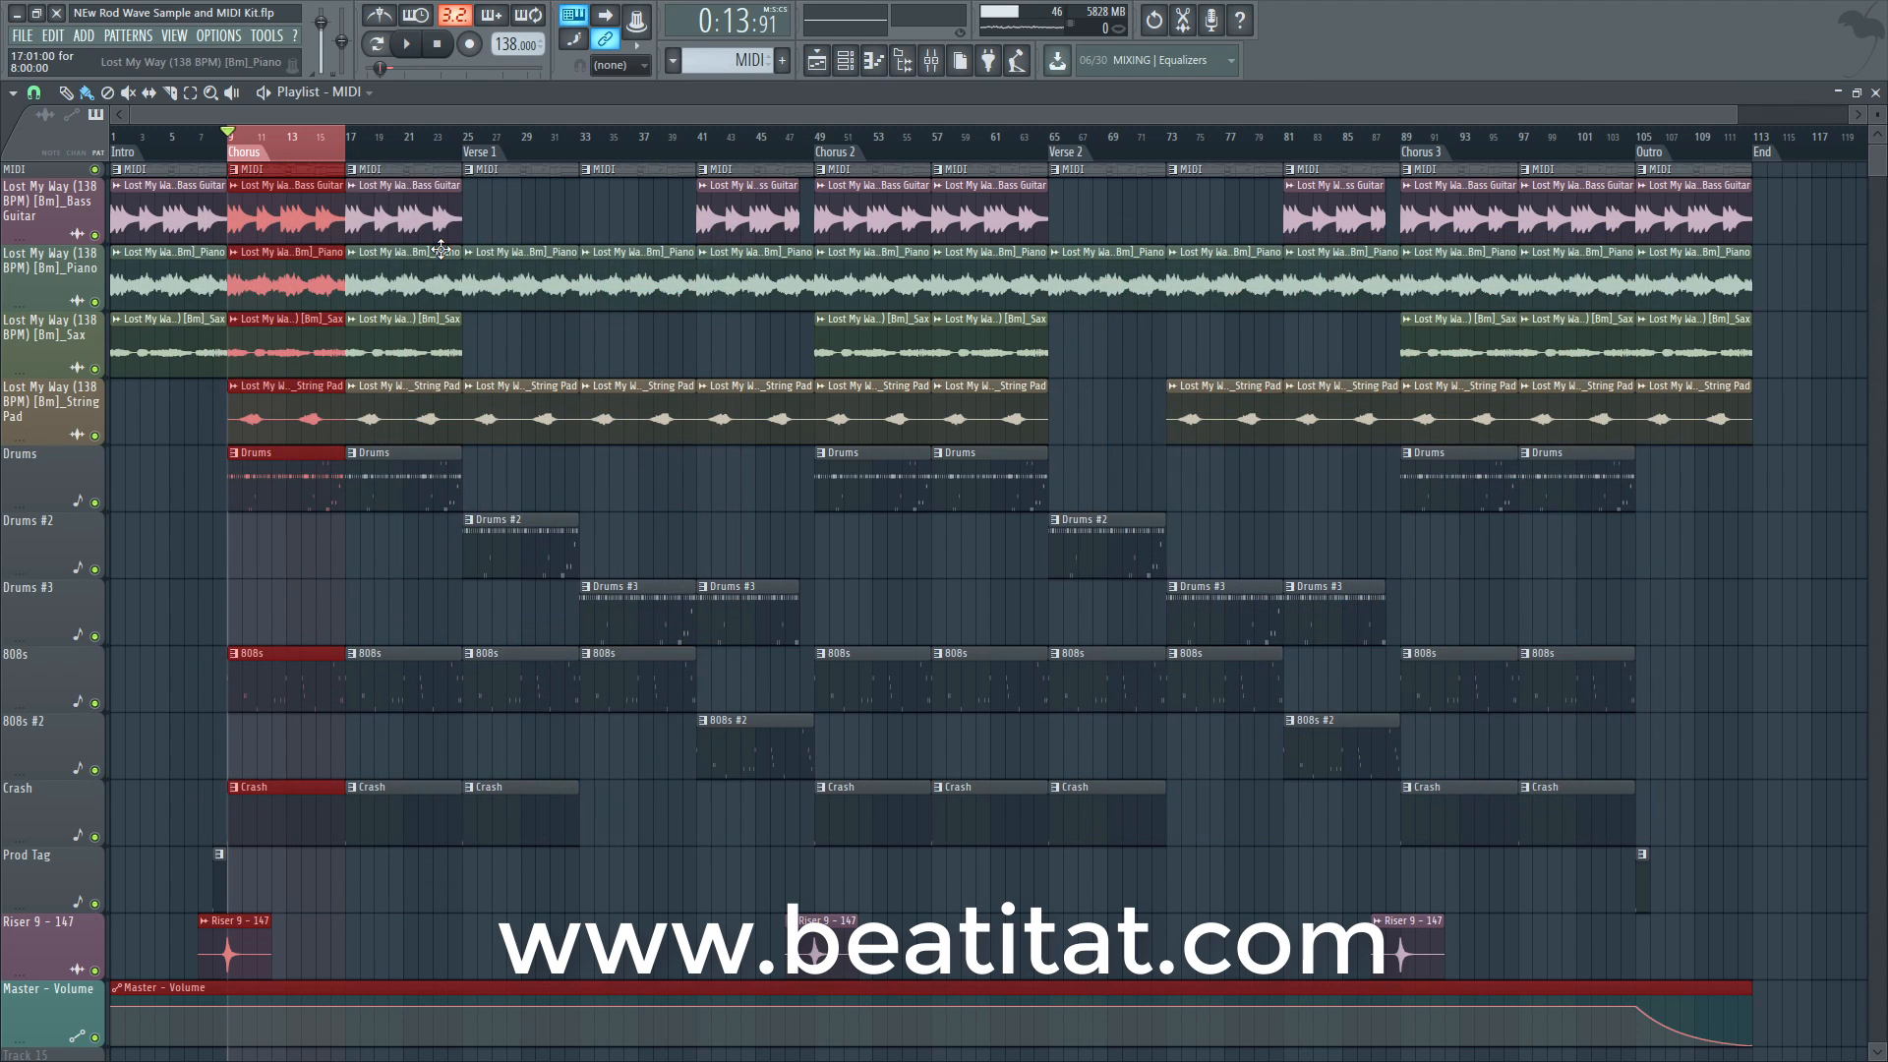
{"action": "left_click", "coordinate": [247, 153]}
{"action": "left_click", "coordinate": [253, 152]}
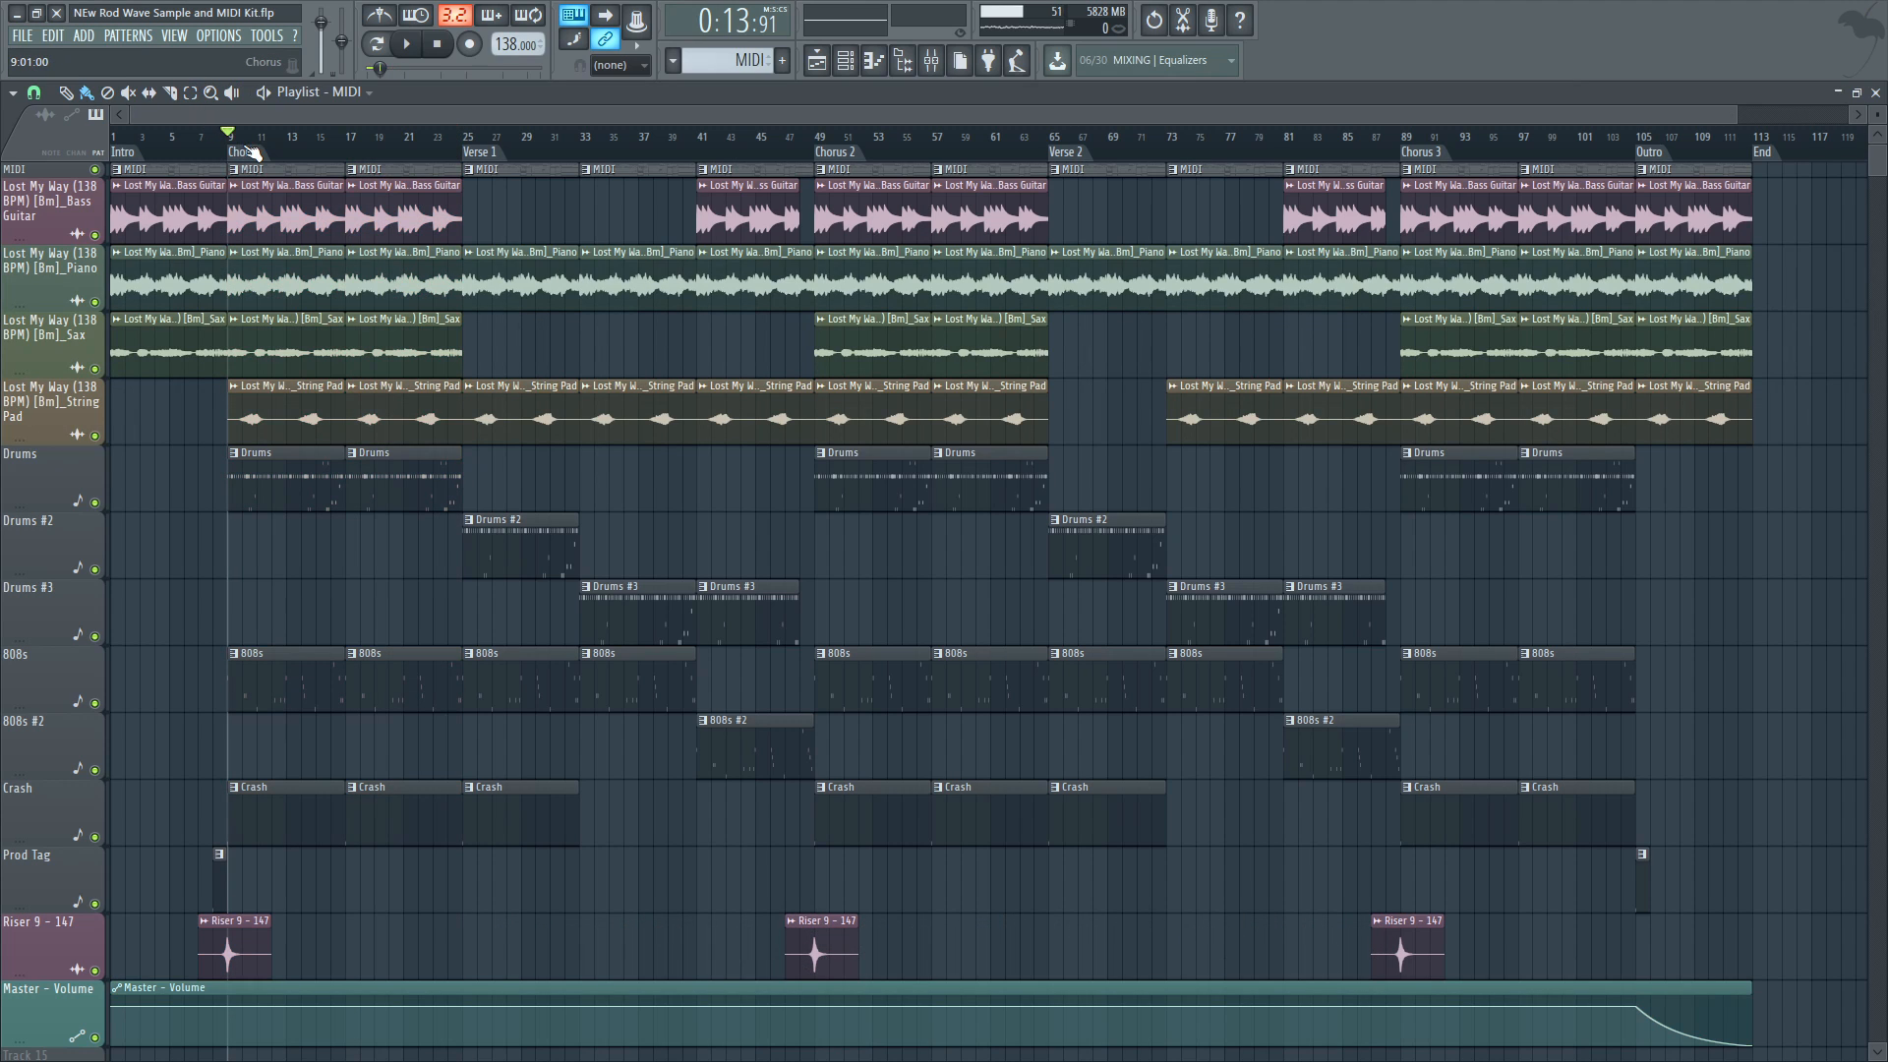
Open the Drums pattern of the first Chorus in the channel rack and place the rack below the melody tracks
{"action": "double_click", "coordinate": [289, 462]}
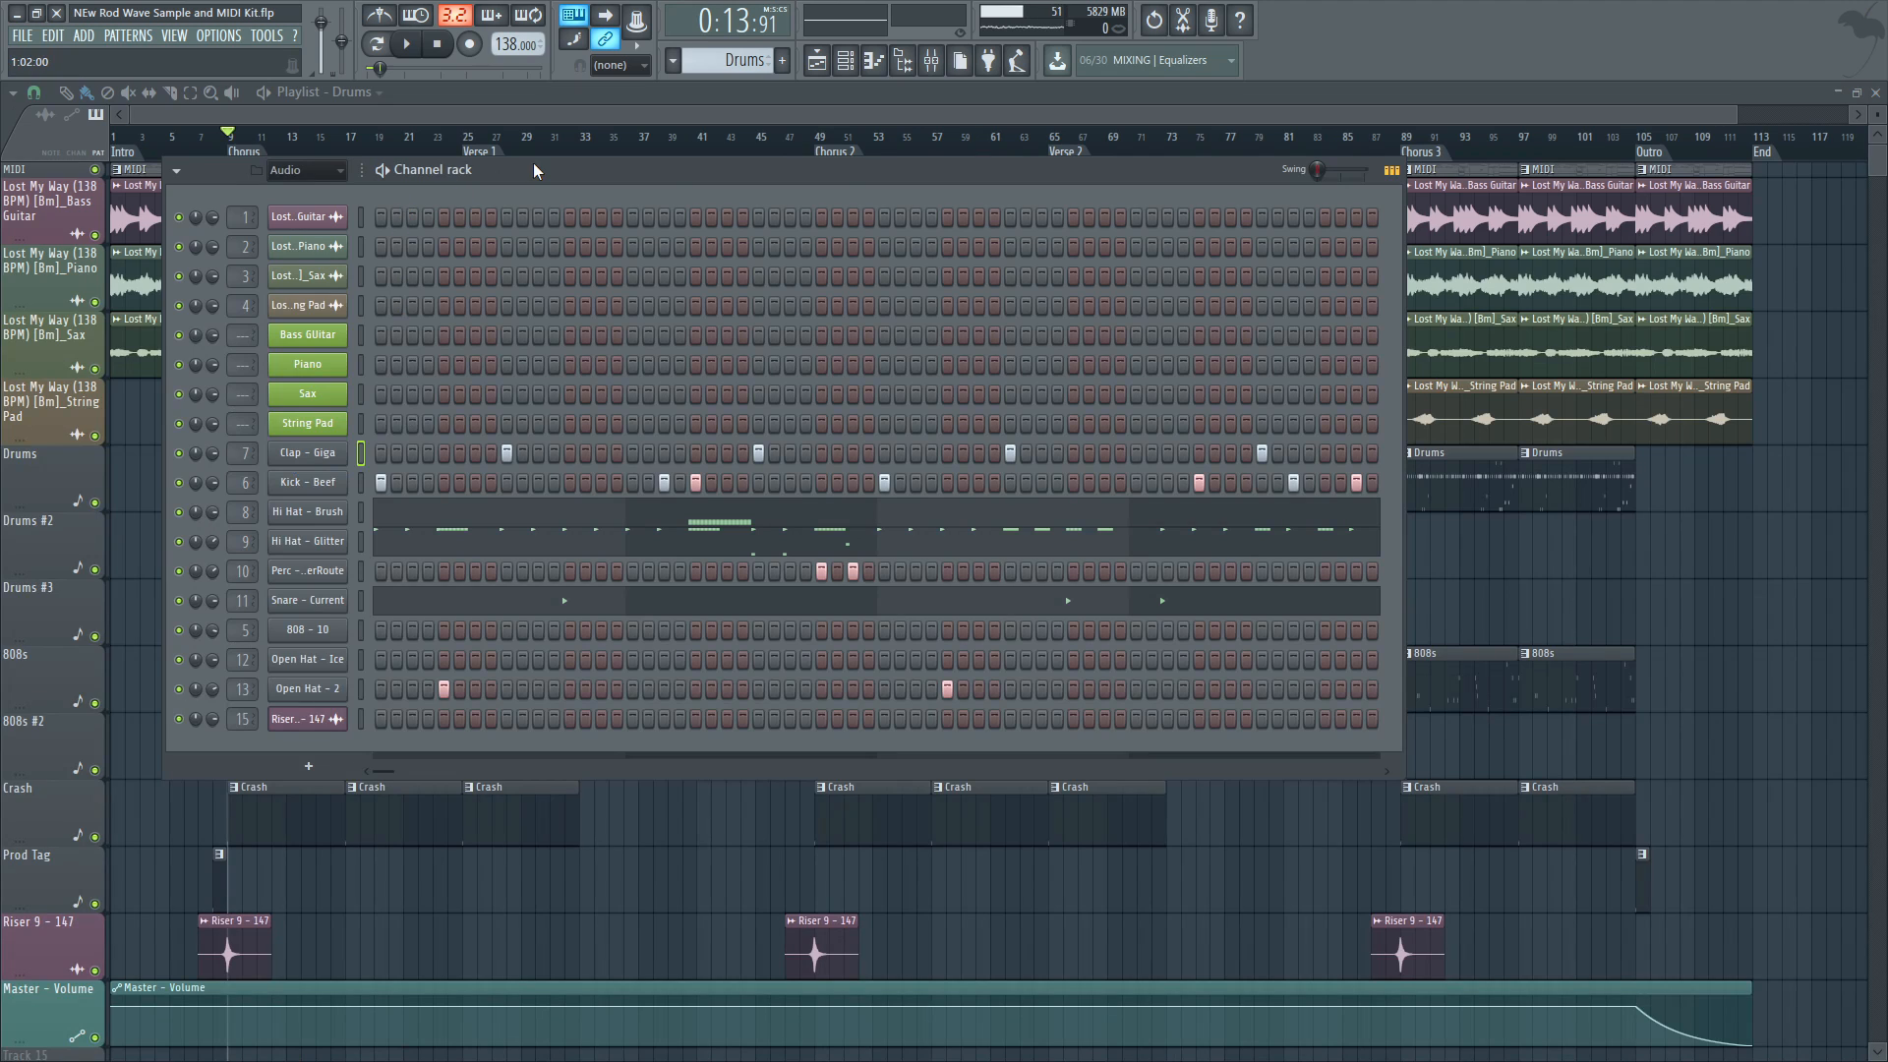
{"action": "left_click_drag", "start_coordinate": [534, 171], "coordinate": [766, 313]}
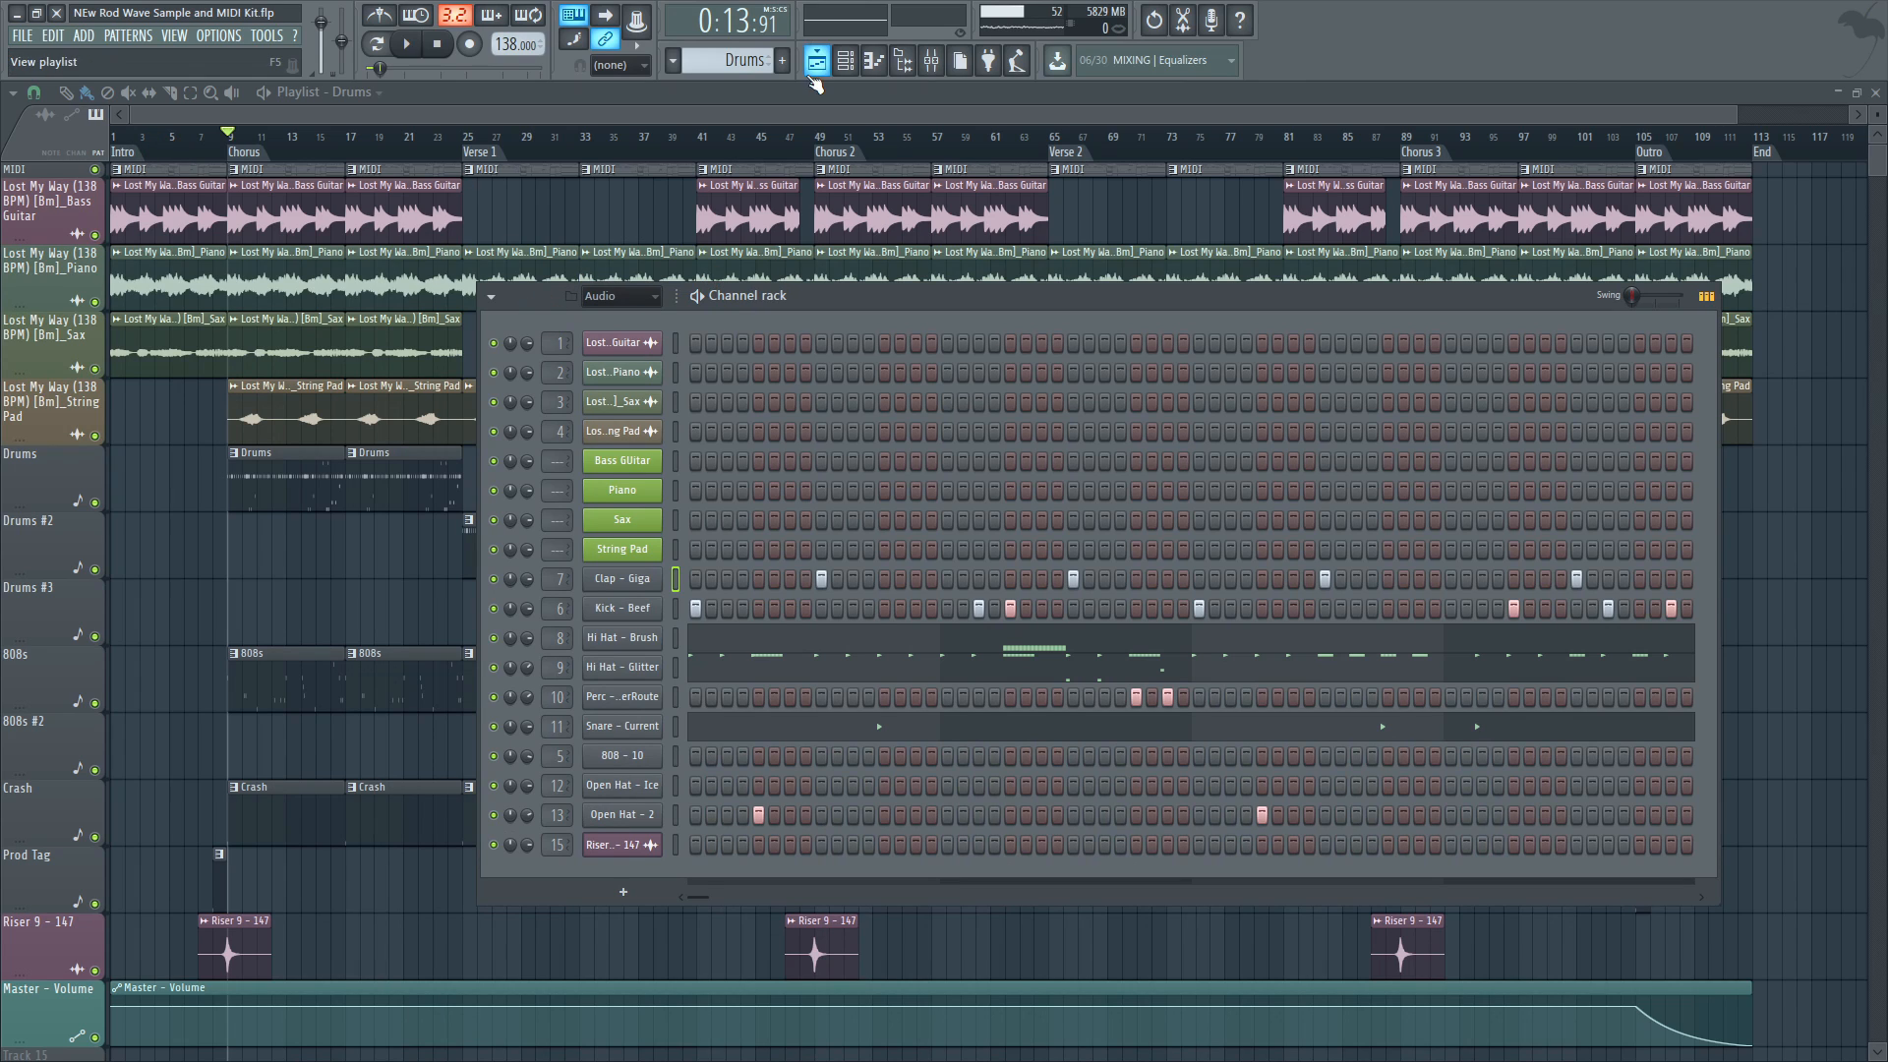
{"action": "left_click_drag", "start_coordinate": [938, 311], "coordinate": [699, 451]}
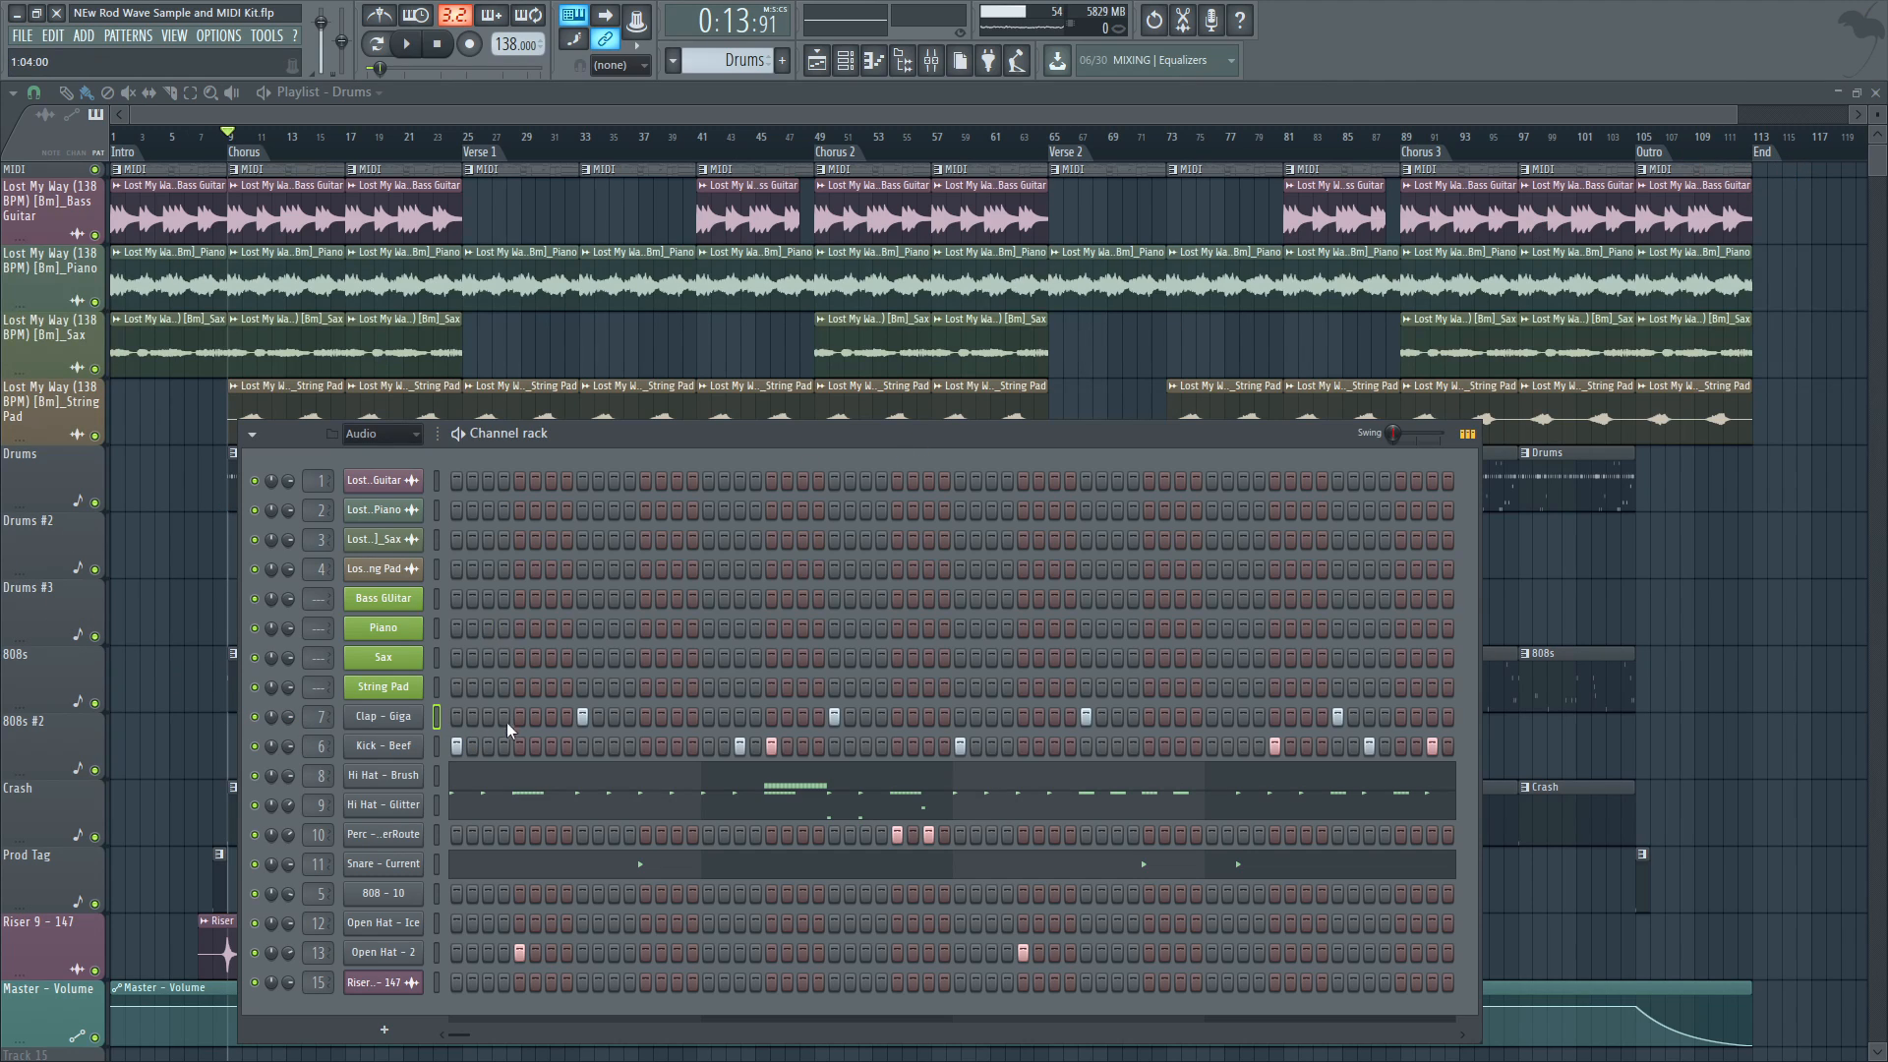
Raise the channel rack over the melody tracks, play the Drums pattern, examine the Hi Hat - Brush notes in the piano roll and stop playback
{"action": "left_click_drag", "start_coordinate": [610, 445], "coordinate": [722, 261]}
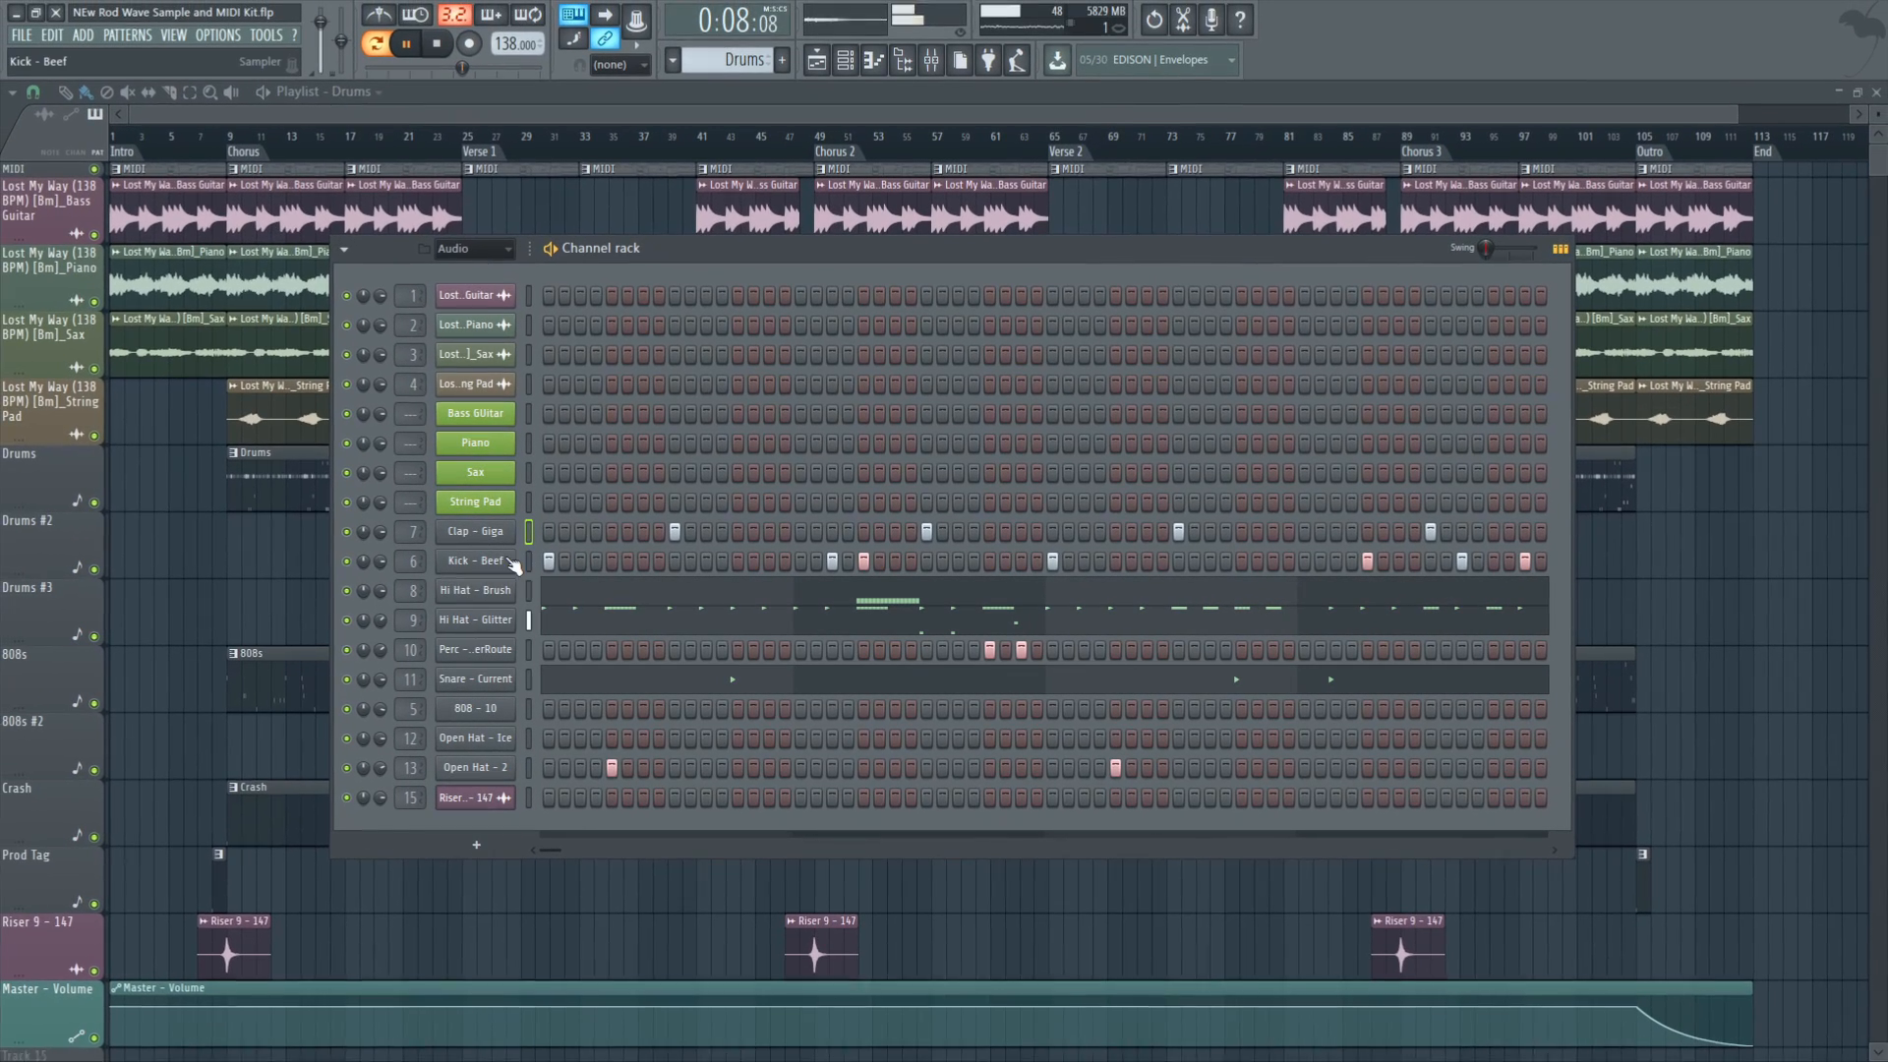
{"action": "left_click", "coordinate": [561, 609]}
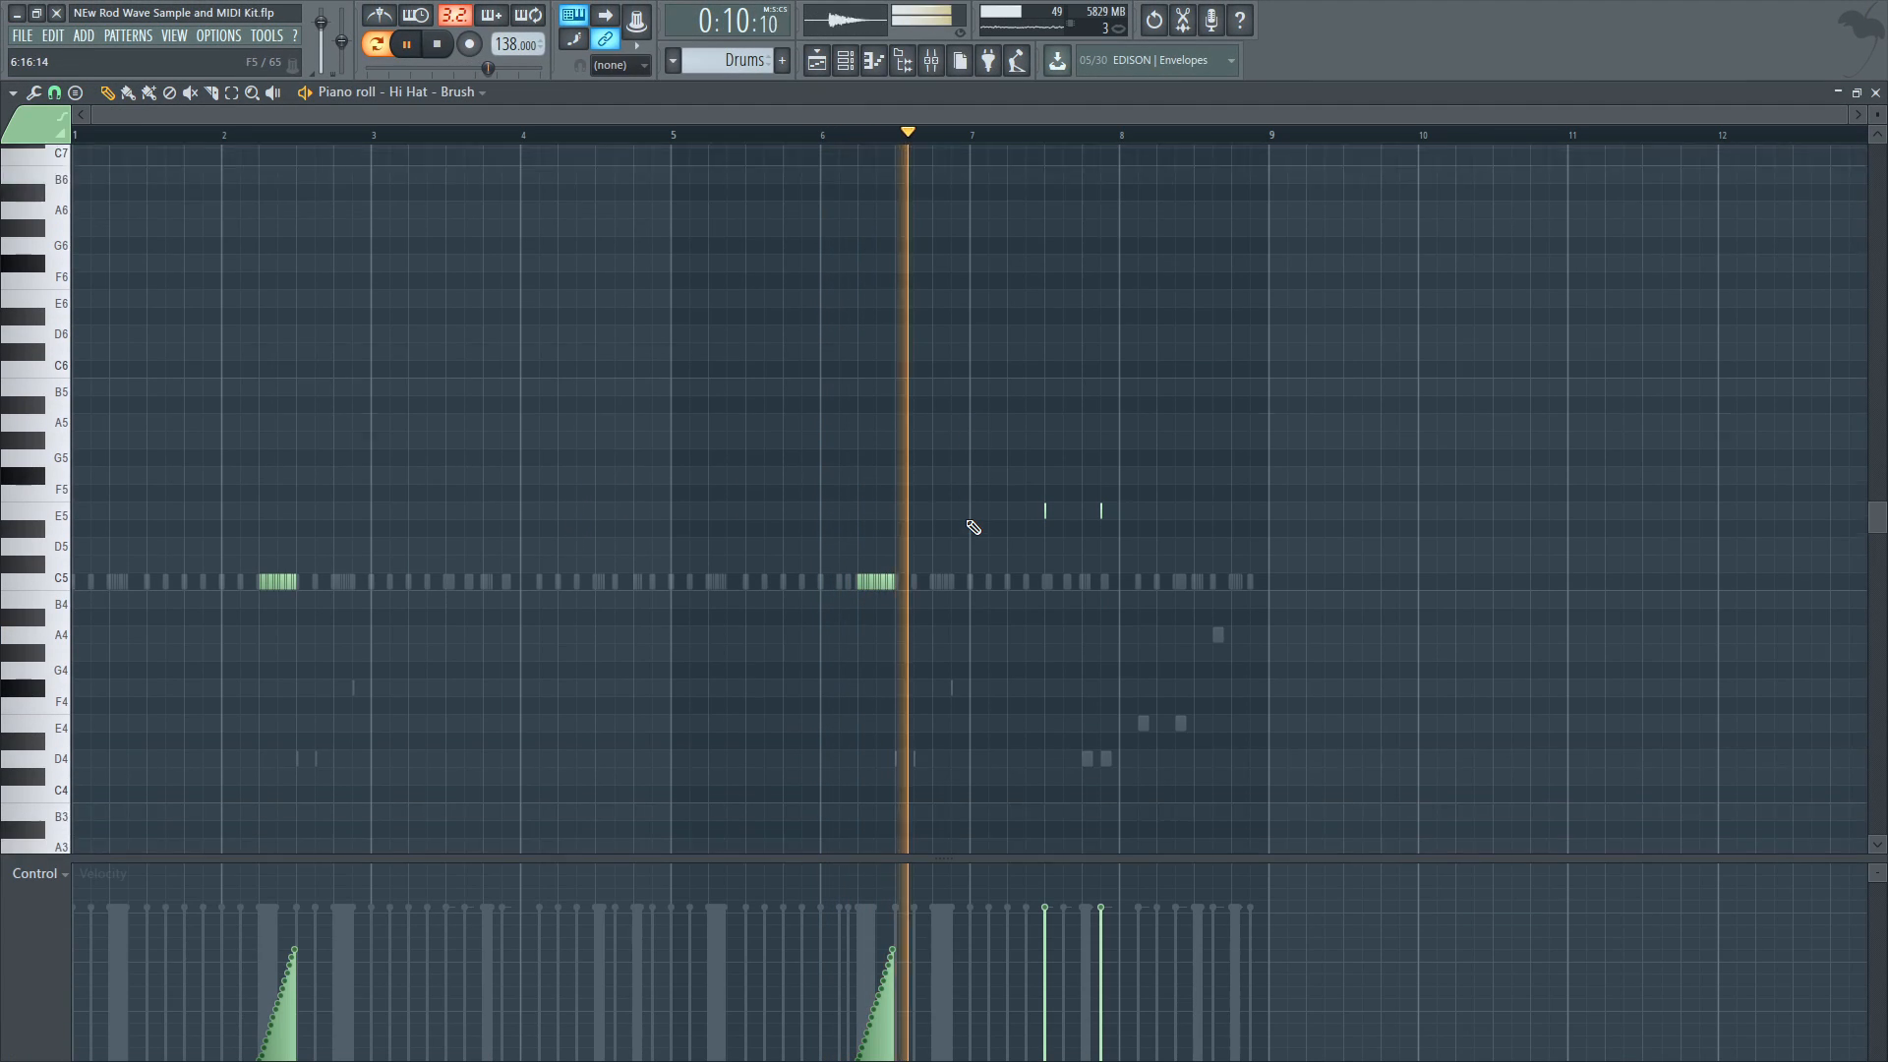
{"action": "key", "text": "F7"}
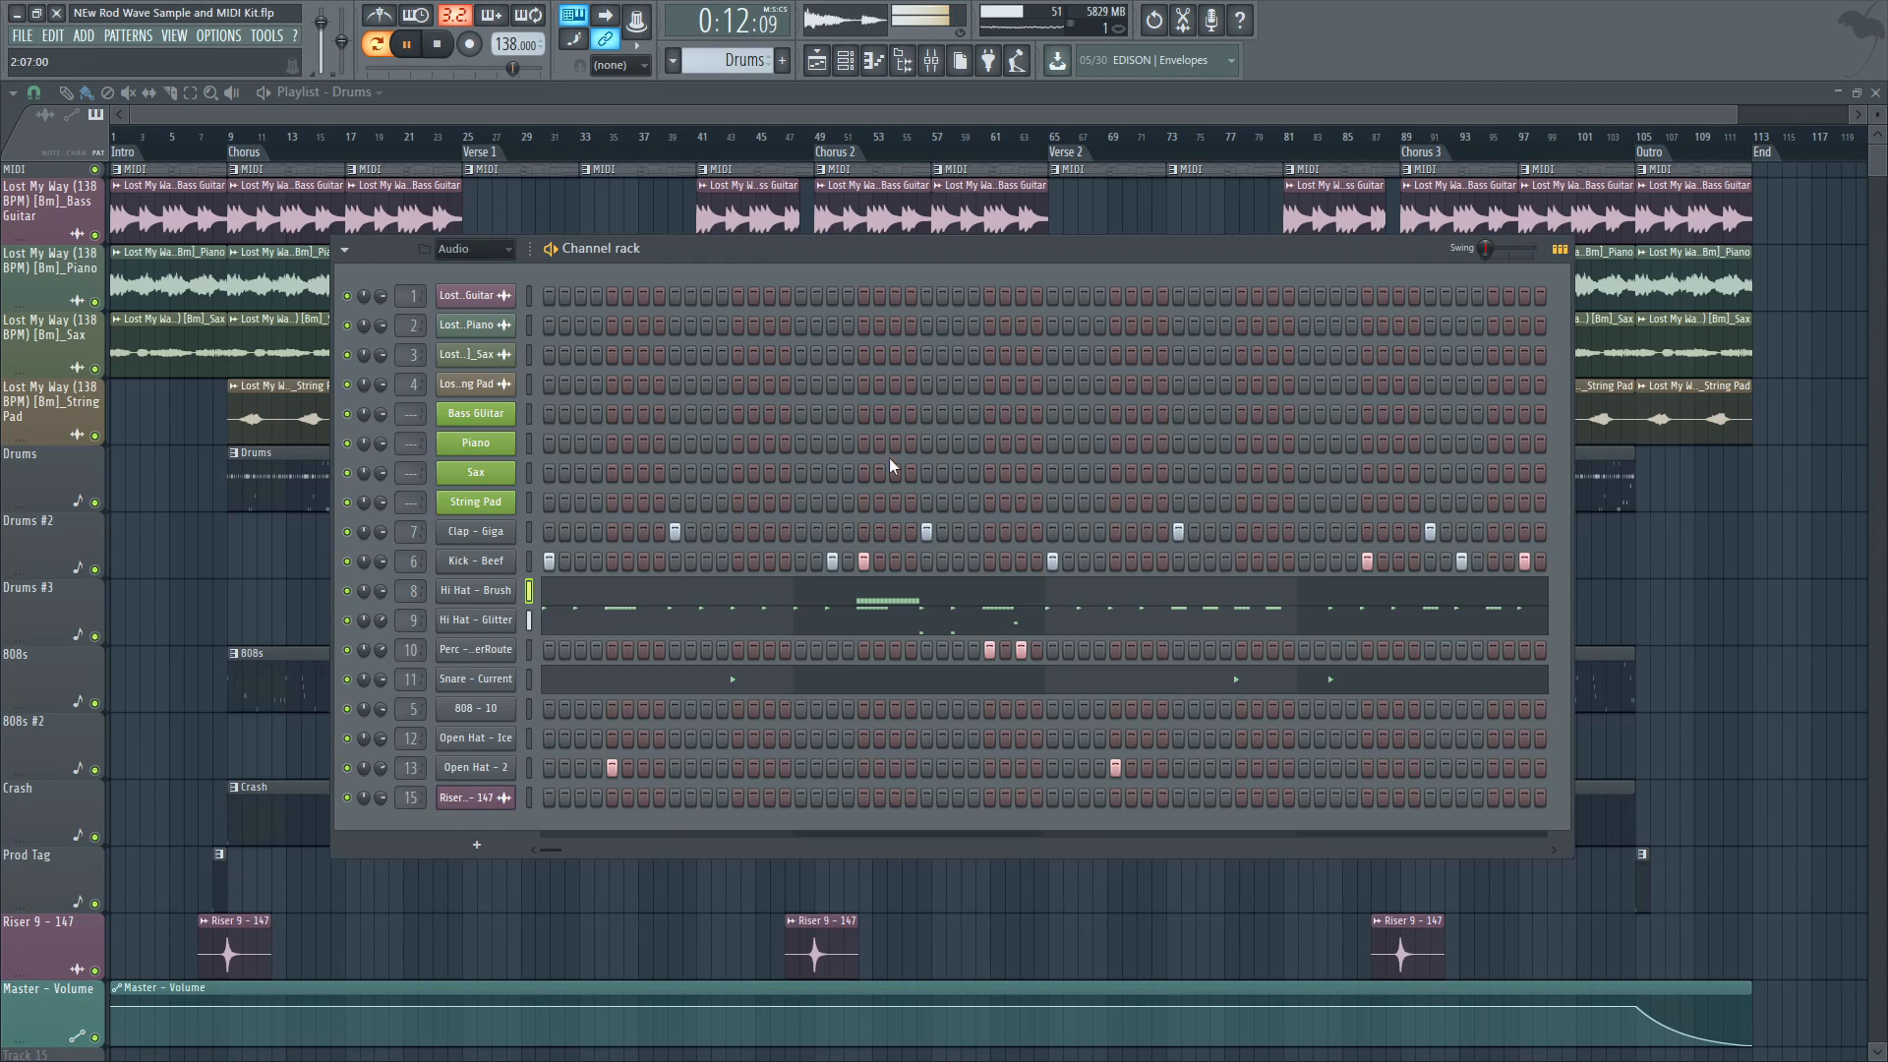
{"action": "mouse_move", "coordinate": [546, 848]}
{"action": "left_mouse_down"}
{"action": "mouse_move", "coordinate": [1590, 845]}
{"action": "mouse_move", "coordinate": [575, 844]}
{"action": "left_mouse_up"}
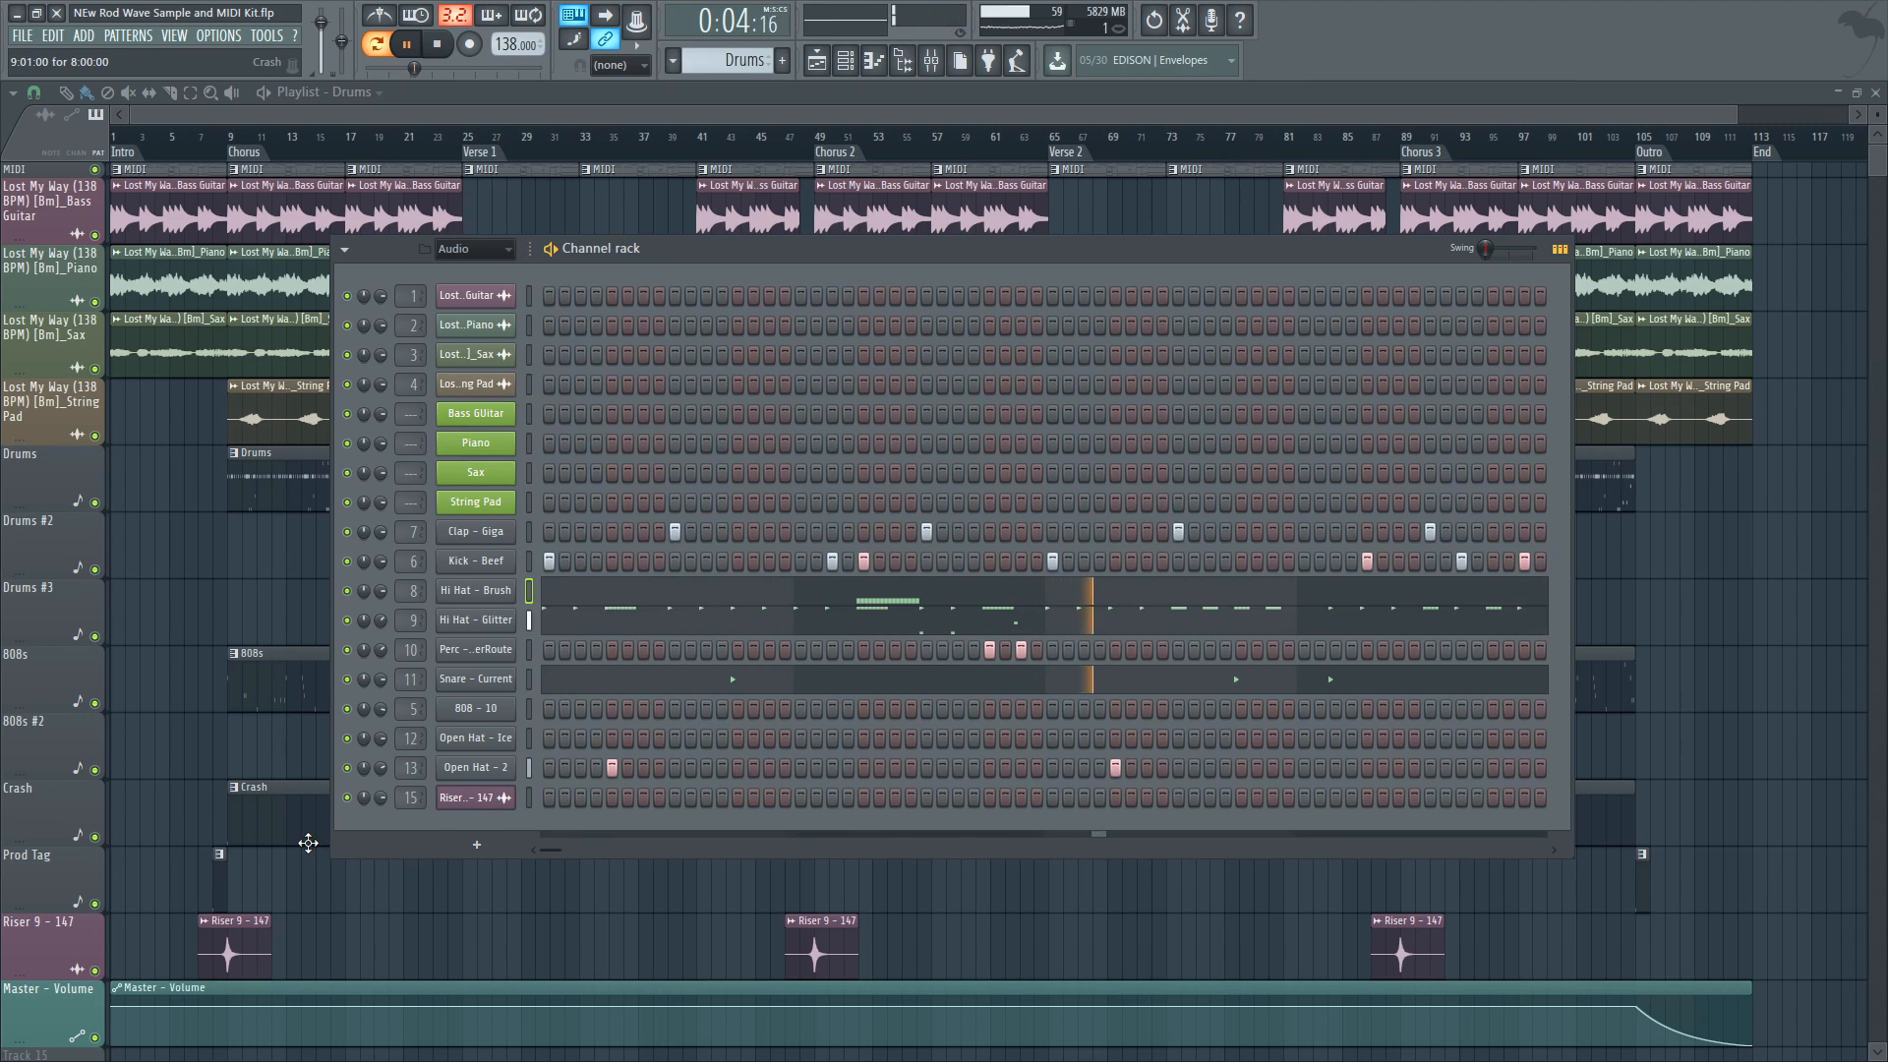
{"action": "key", "text": "space"}
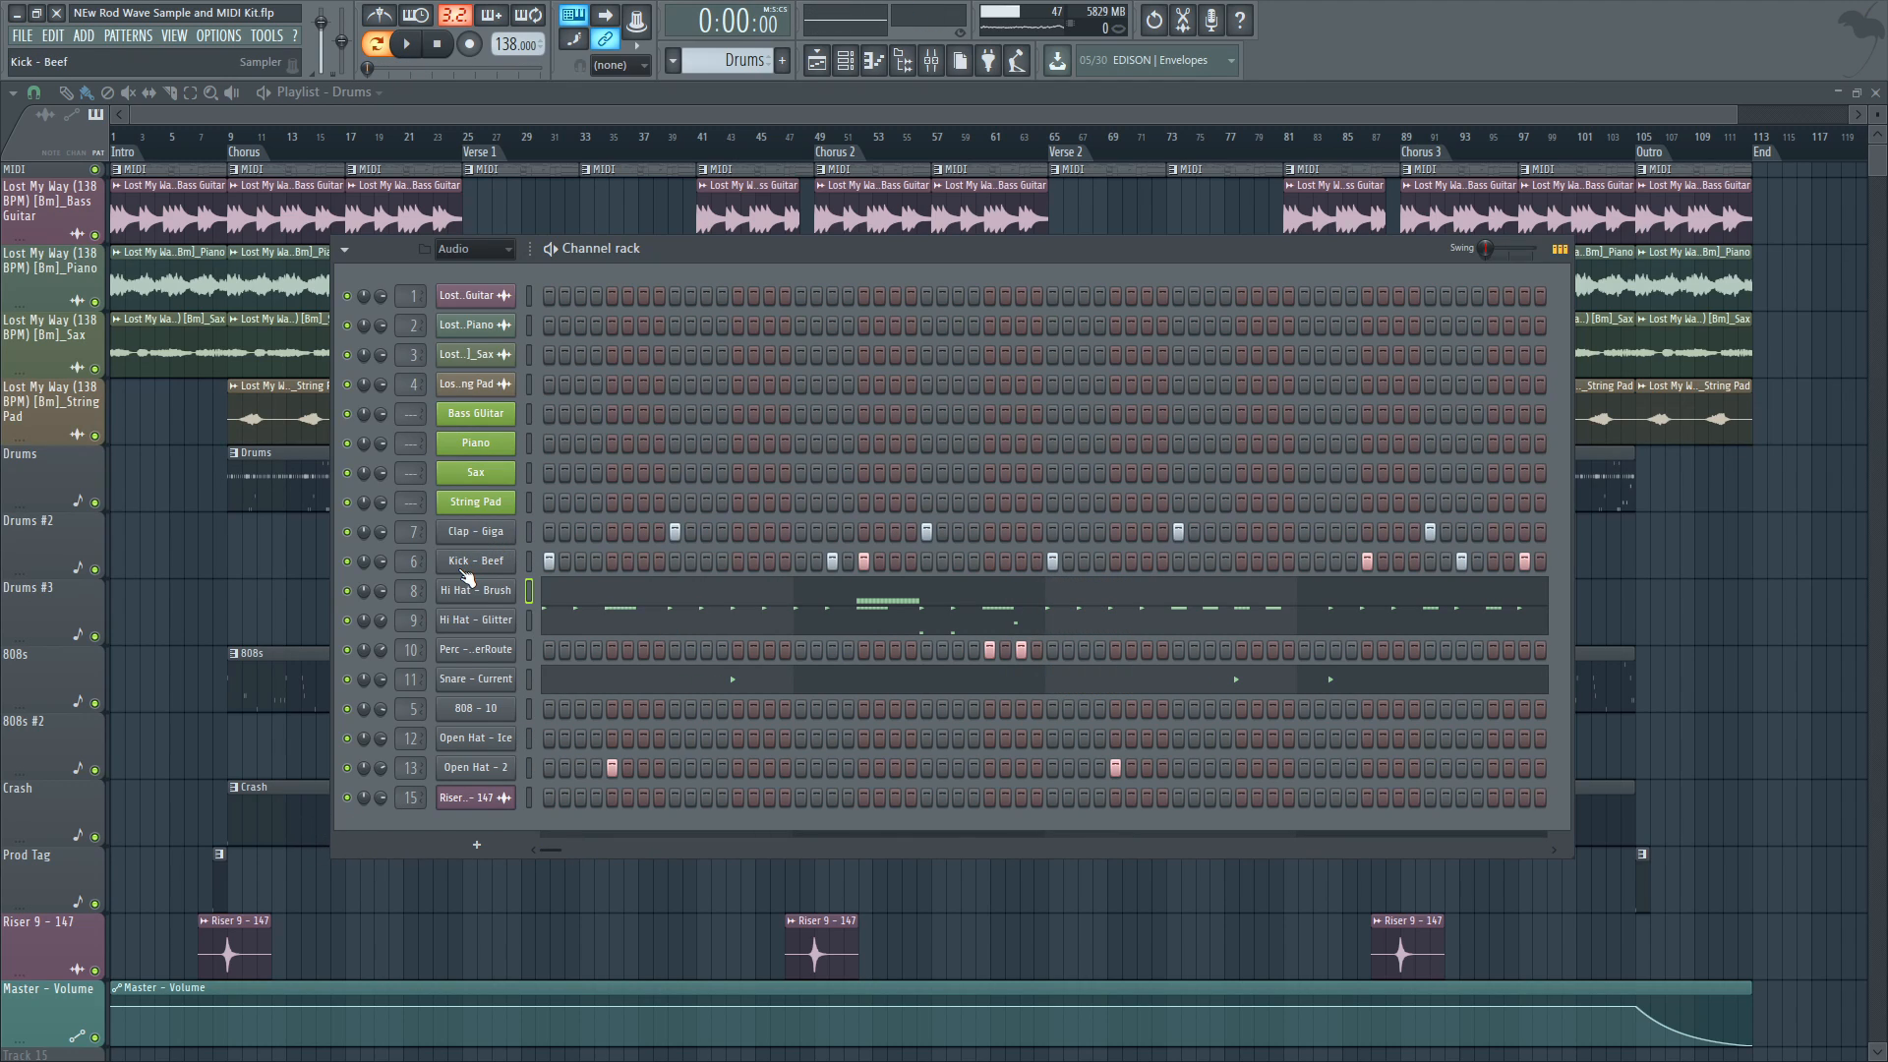
Inspect the Hi Hat - Brush, Hi Hat - Glitter and Perc - PaperRoute samples, and briefly play the Drums pattern
{"action": "left_click", "coordinate": [500, 593]}
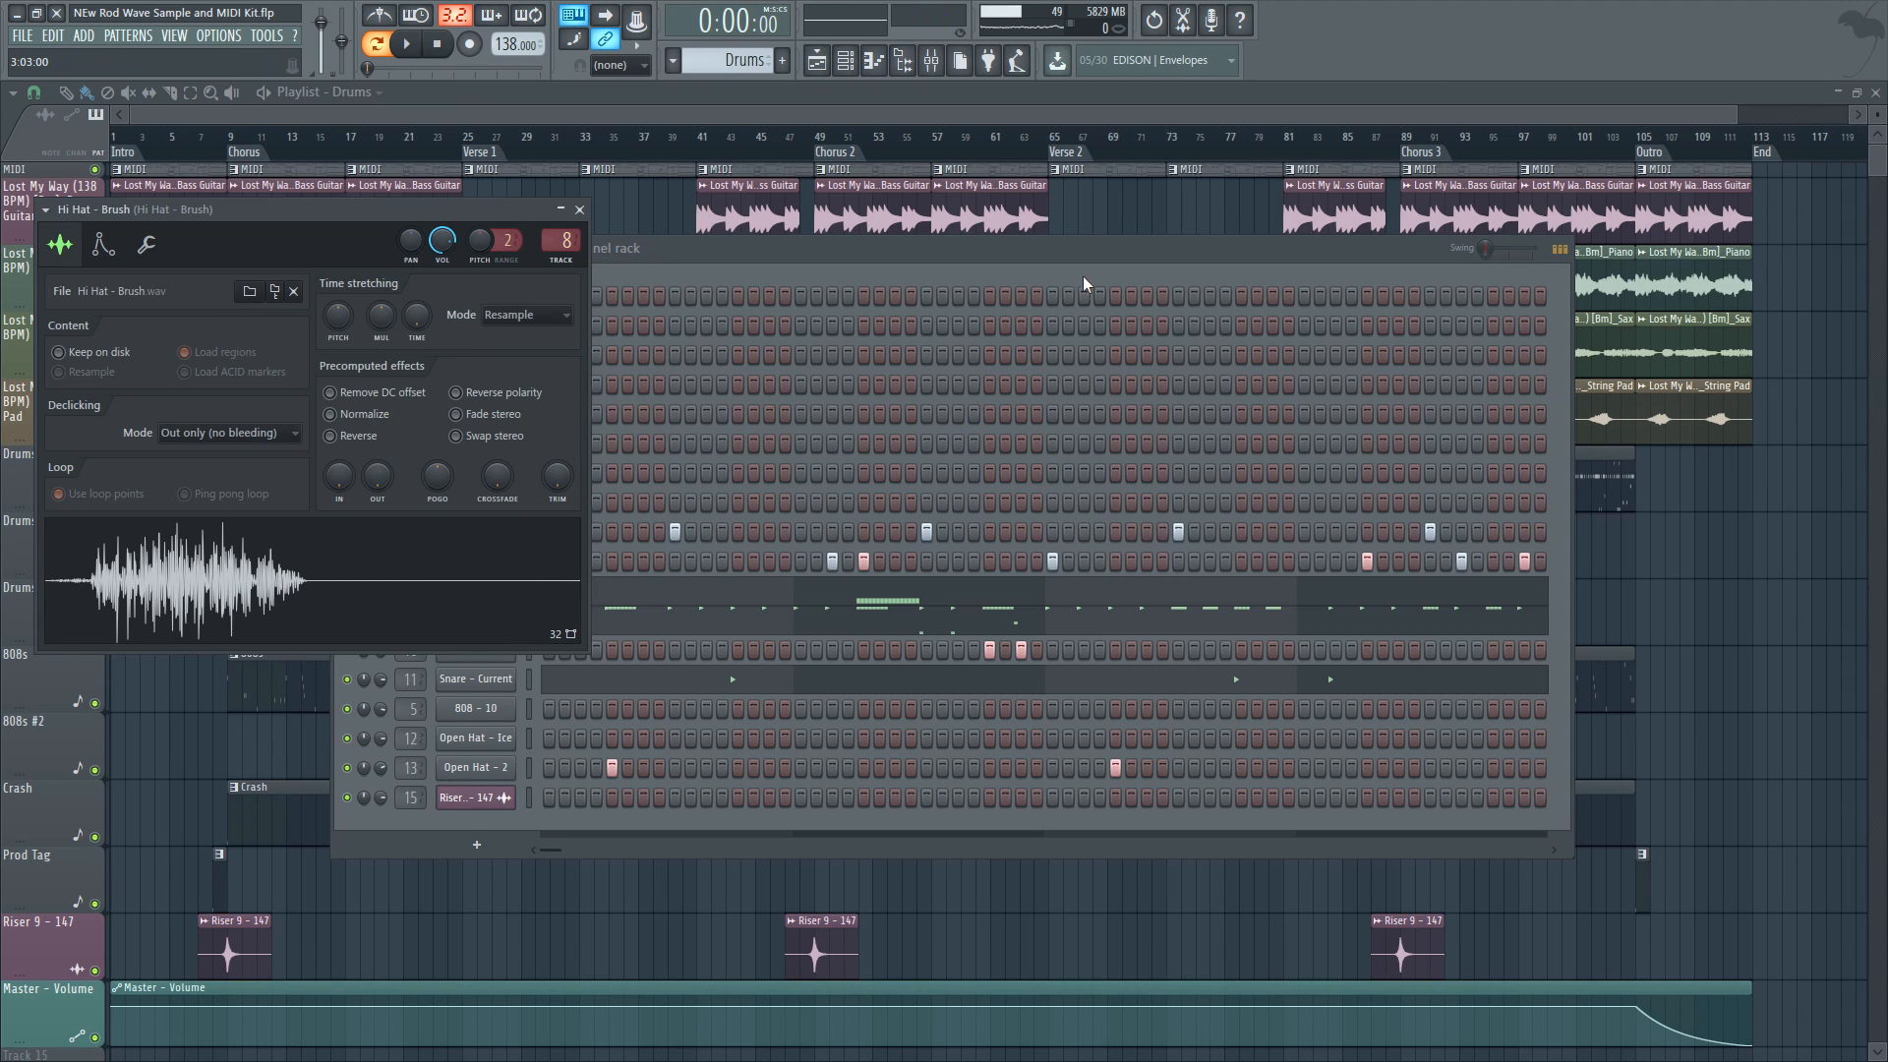
{"action": "left_click", "coordinate": [1032, 312]}
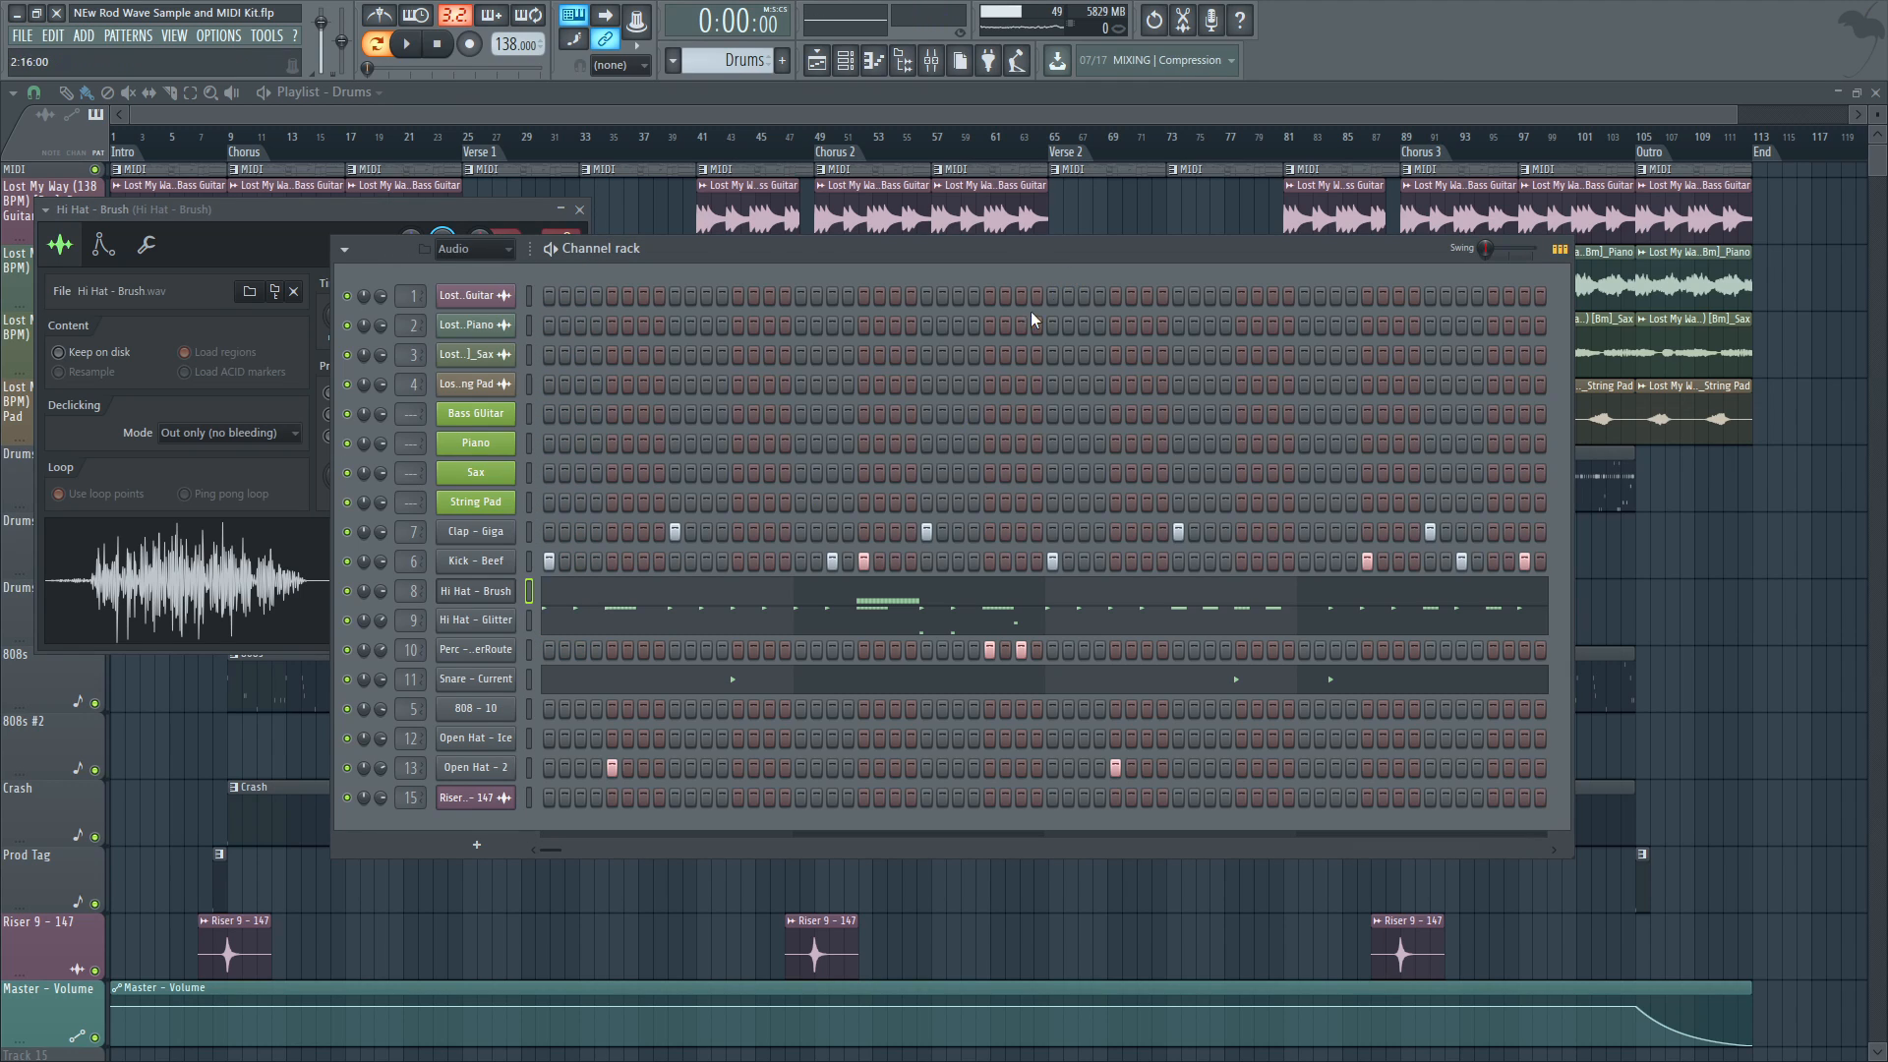
{"action": "left_click", "coordinate": [475, 627]}
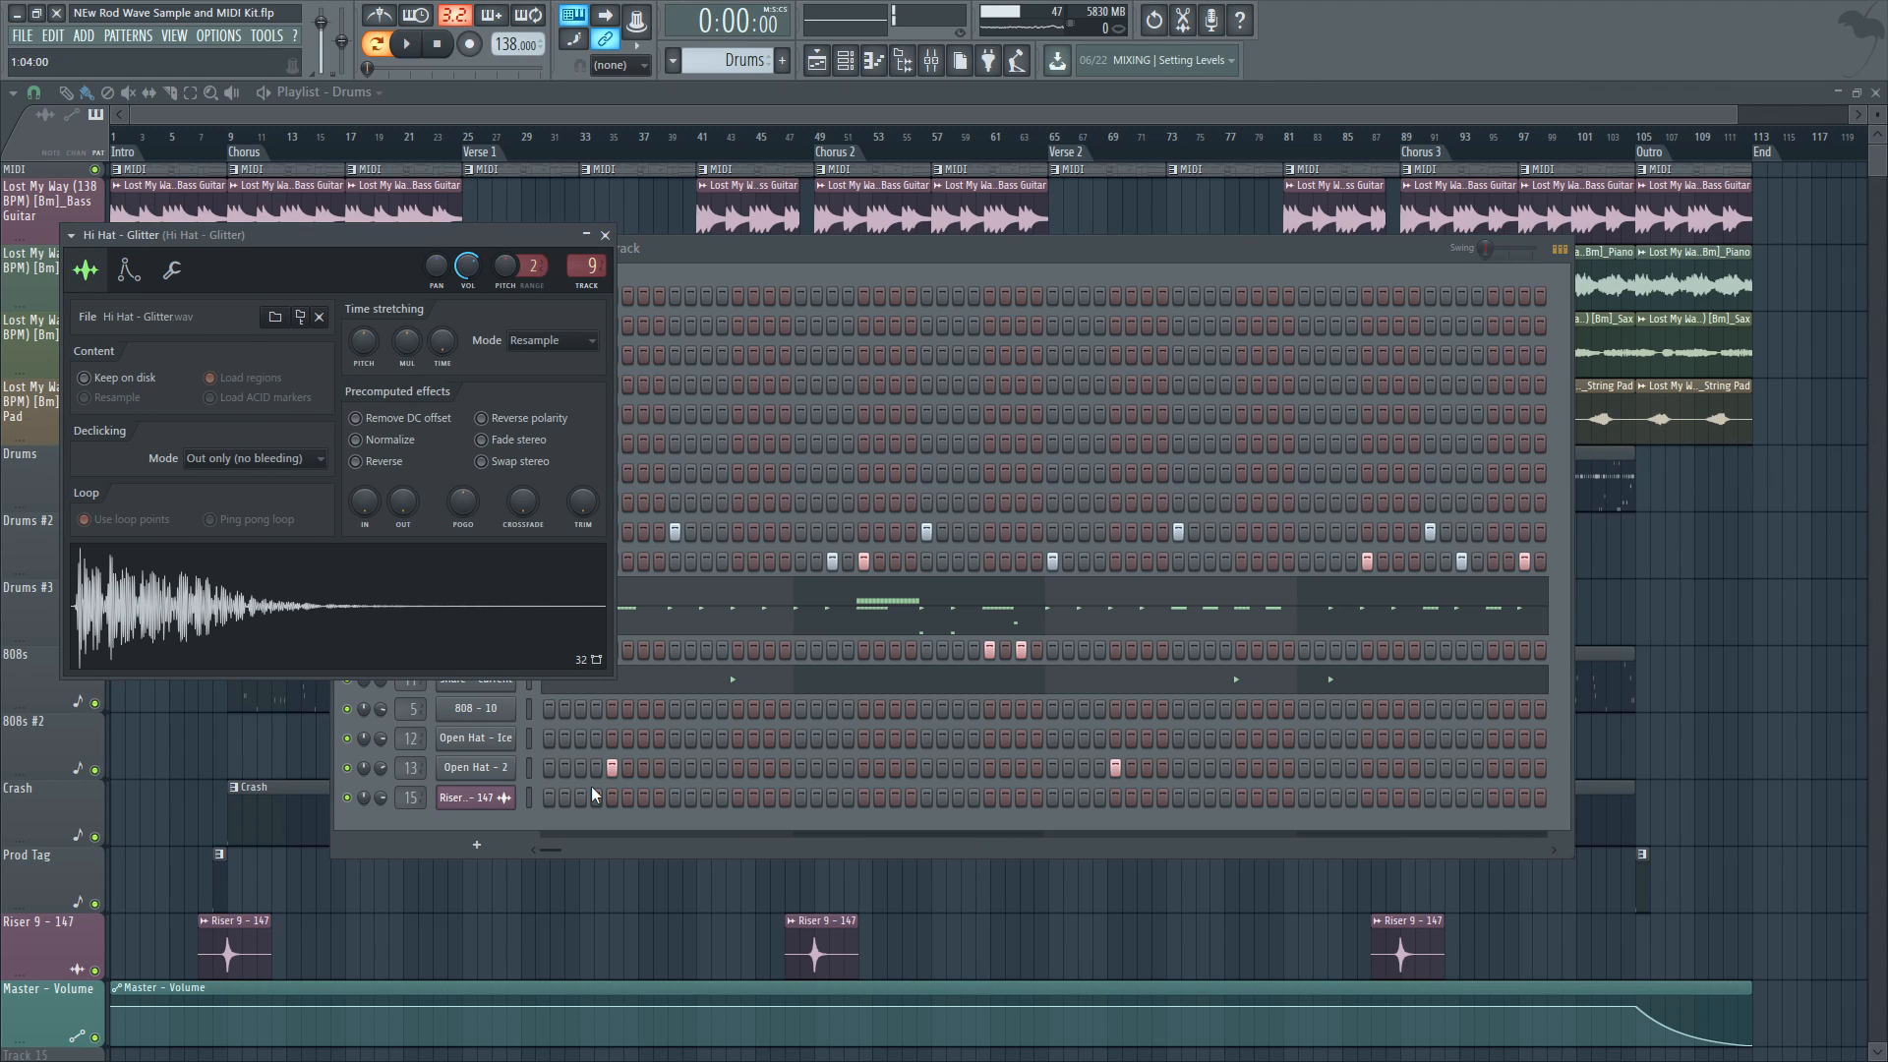
{"action": "left_click", "coordinate": [575, 834]}
{"action": "left_click", "coordinate": [509, 653]}
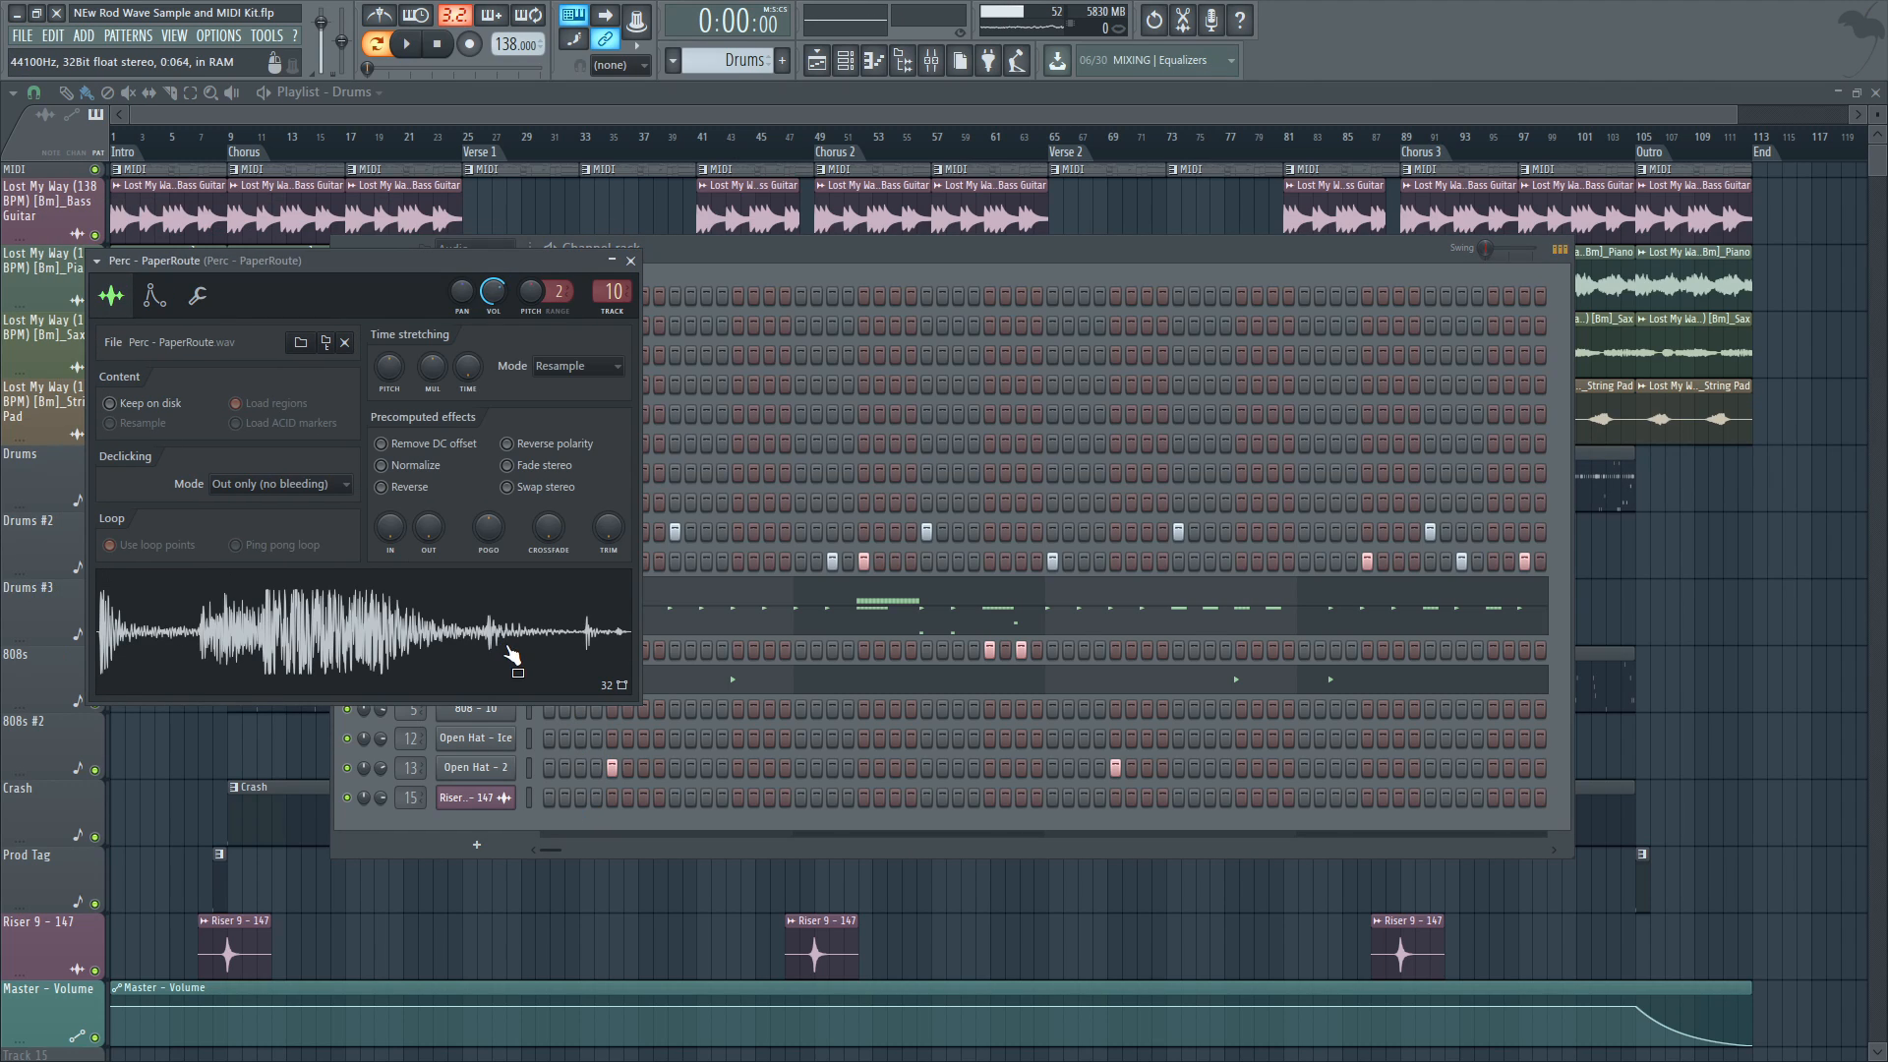
{"action": "left_click", "coordinate": [950, 257]}
{"action": "key", "text": "space"}
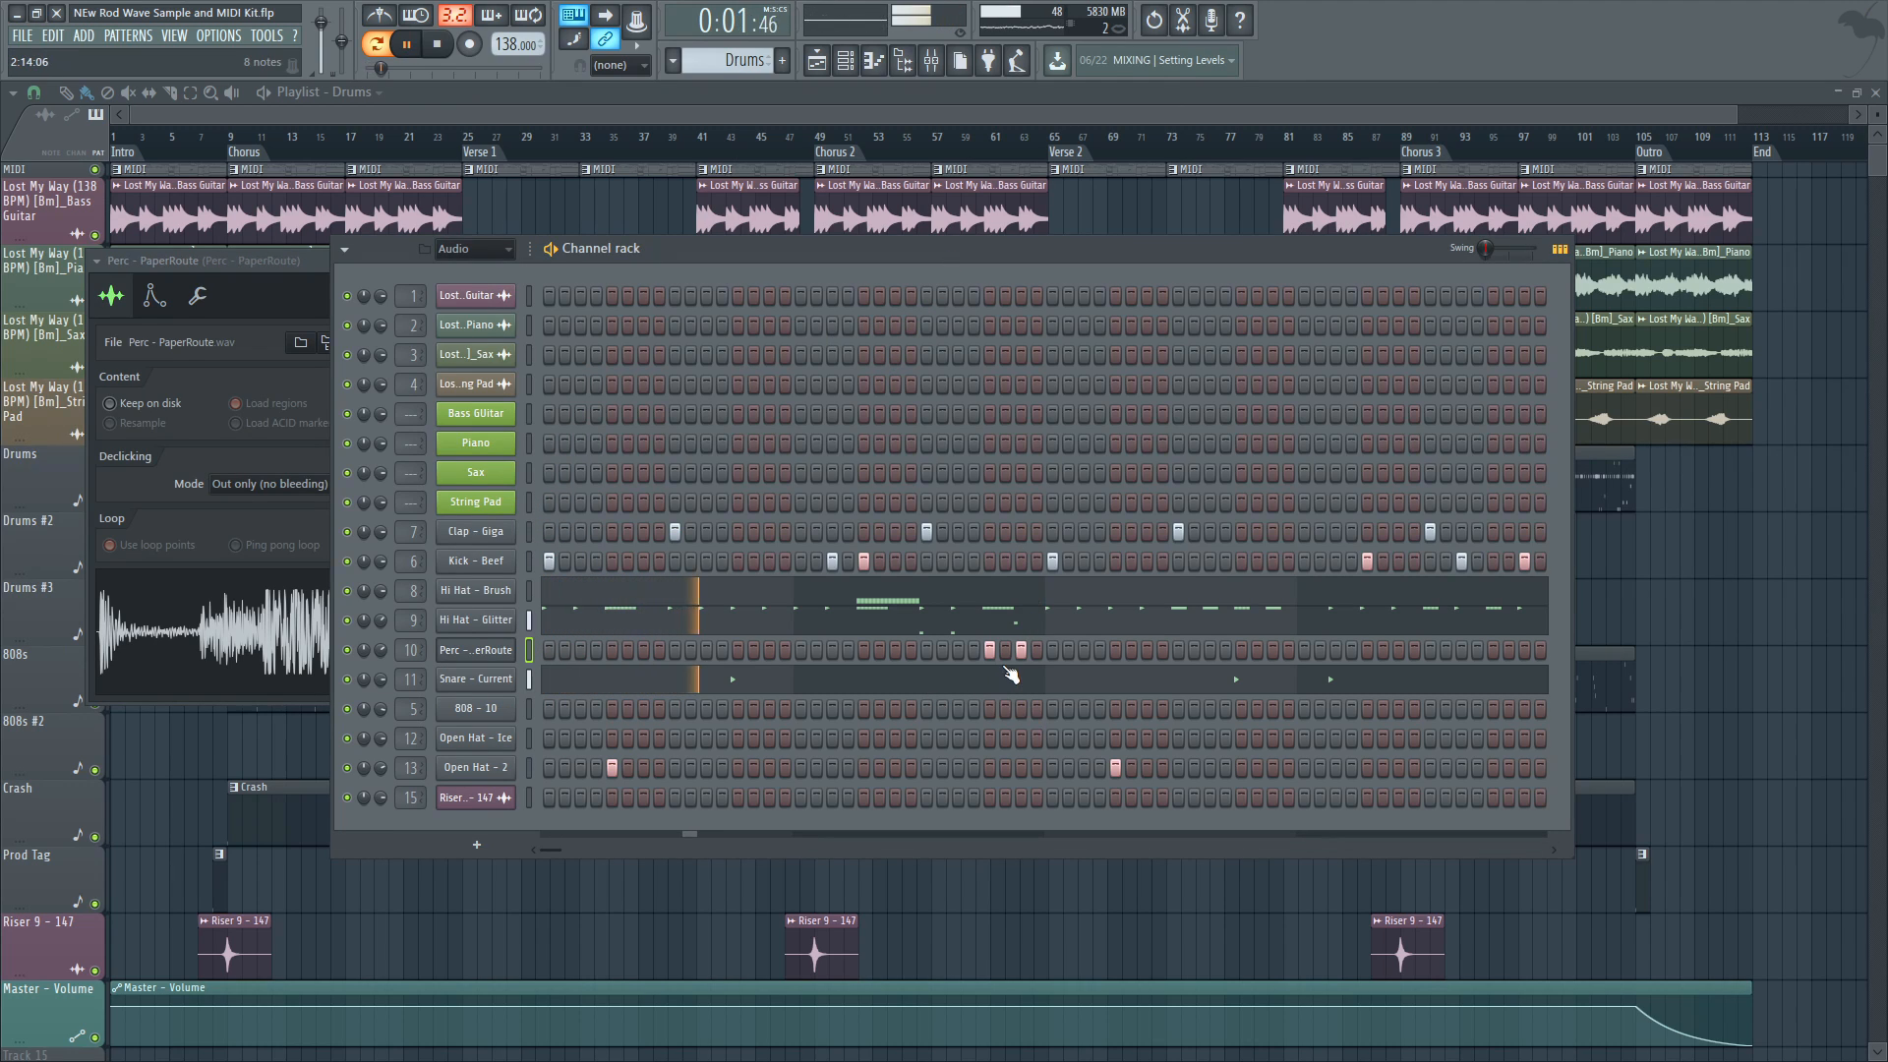
{"action": "key", "text": "space"}
Inspect the Snare - Current and Open Hat - 2 samples and close their channel settings
{"action": "left_click", "coordinate": [513, 680]}
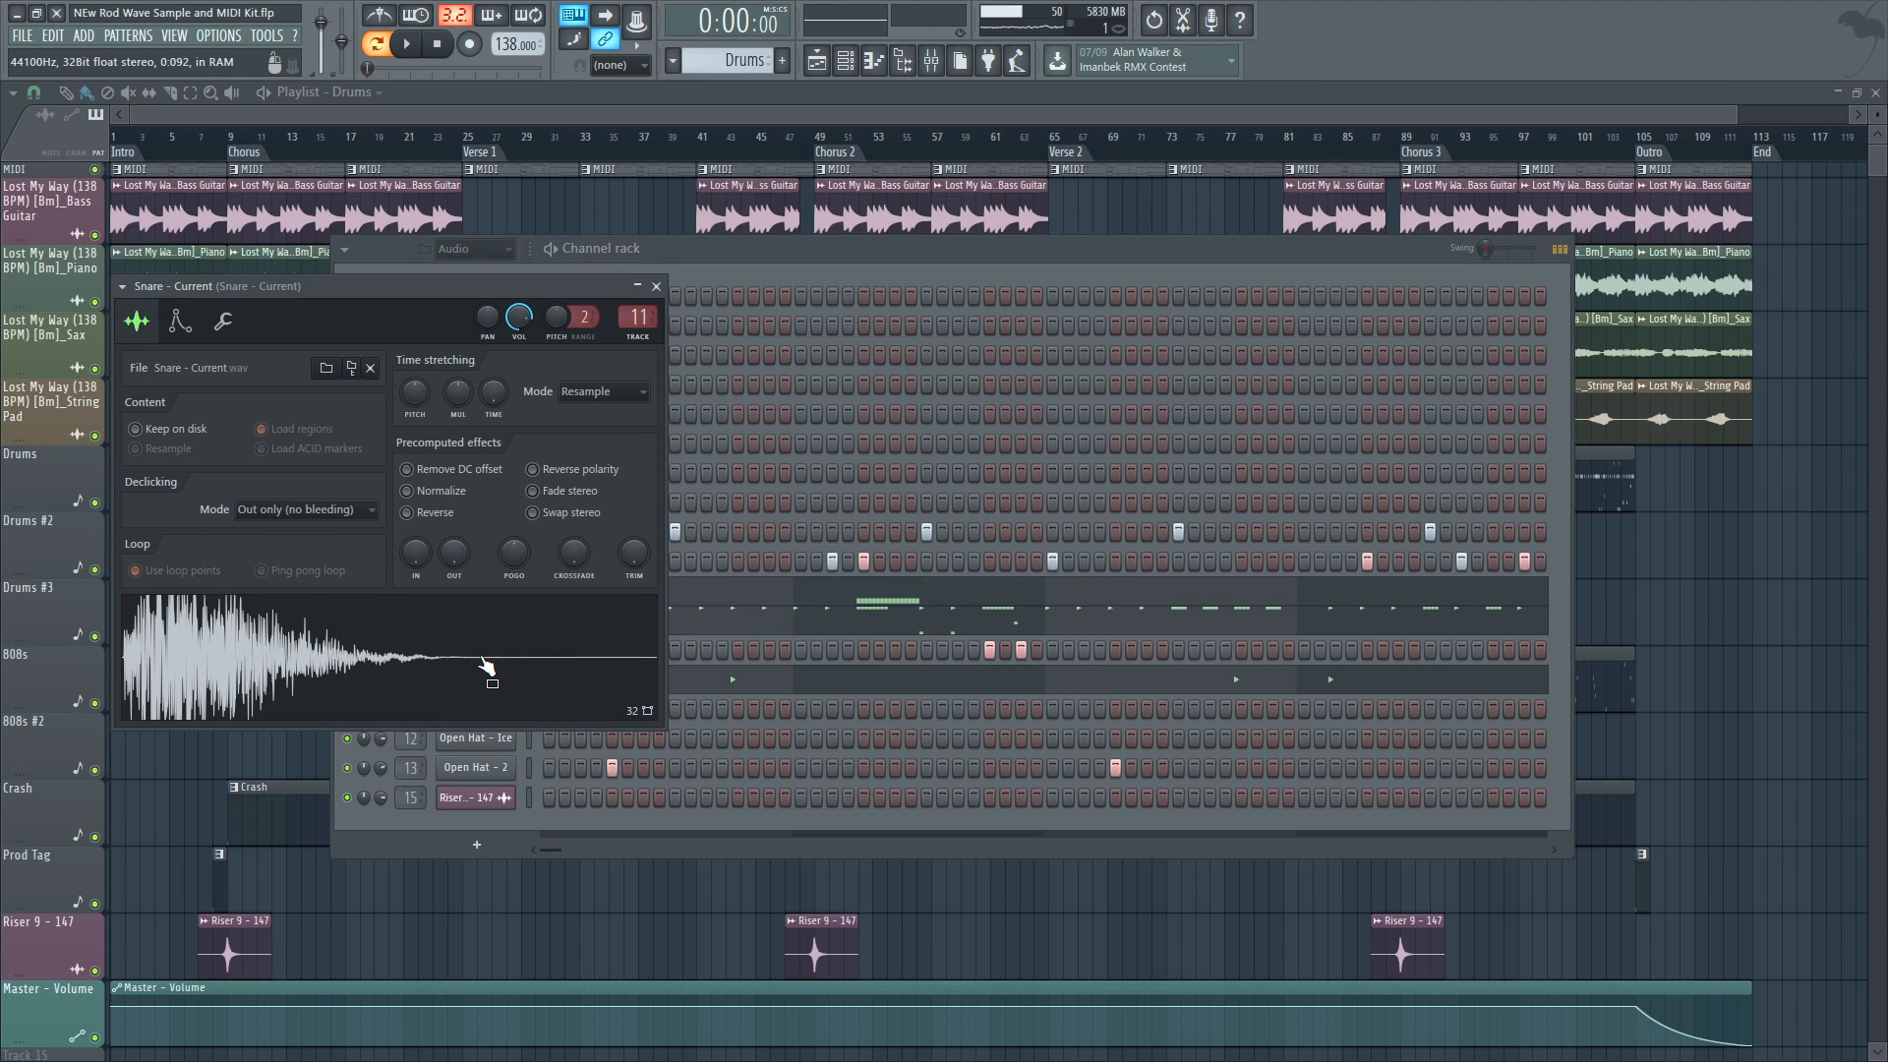
{"action": "left_click", "coordinate": [656, 286]}
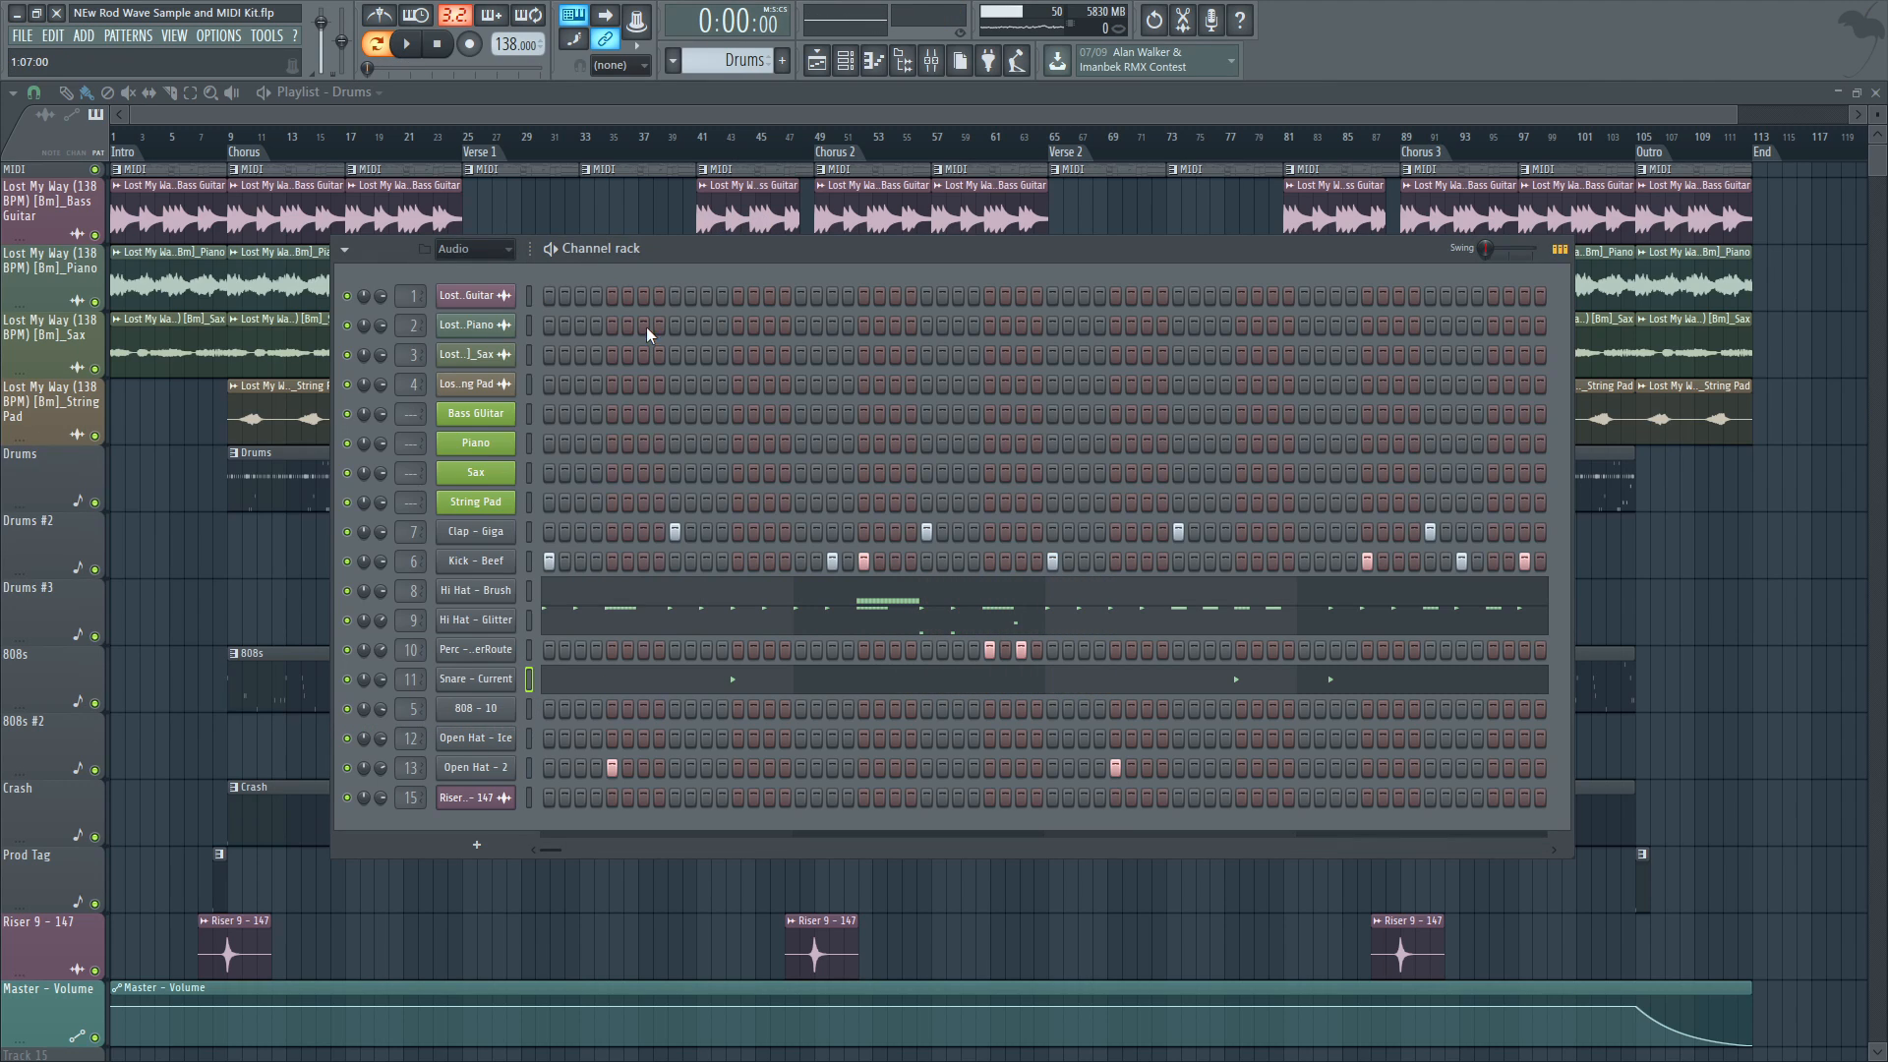
{"action": "left_click", "coordinate": [489, 777]}
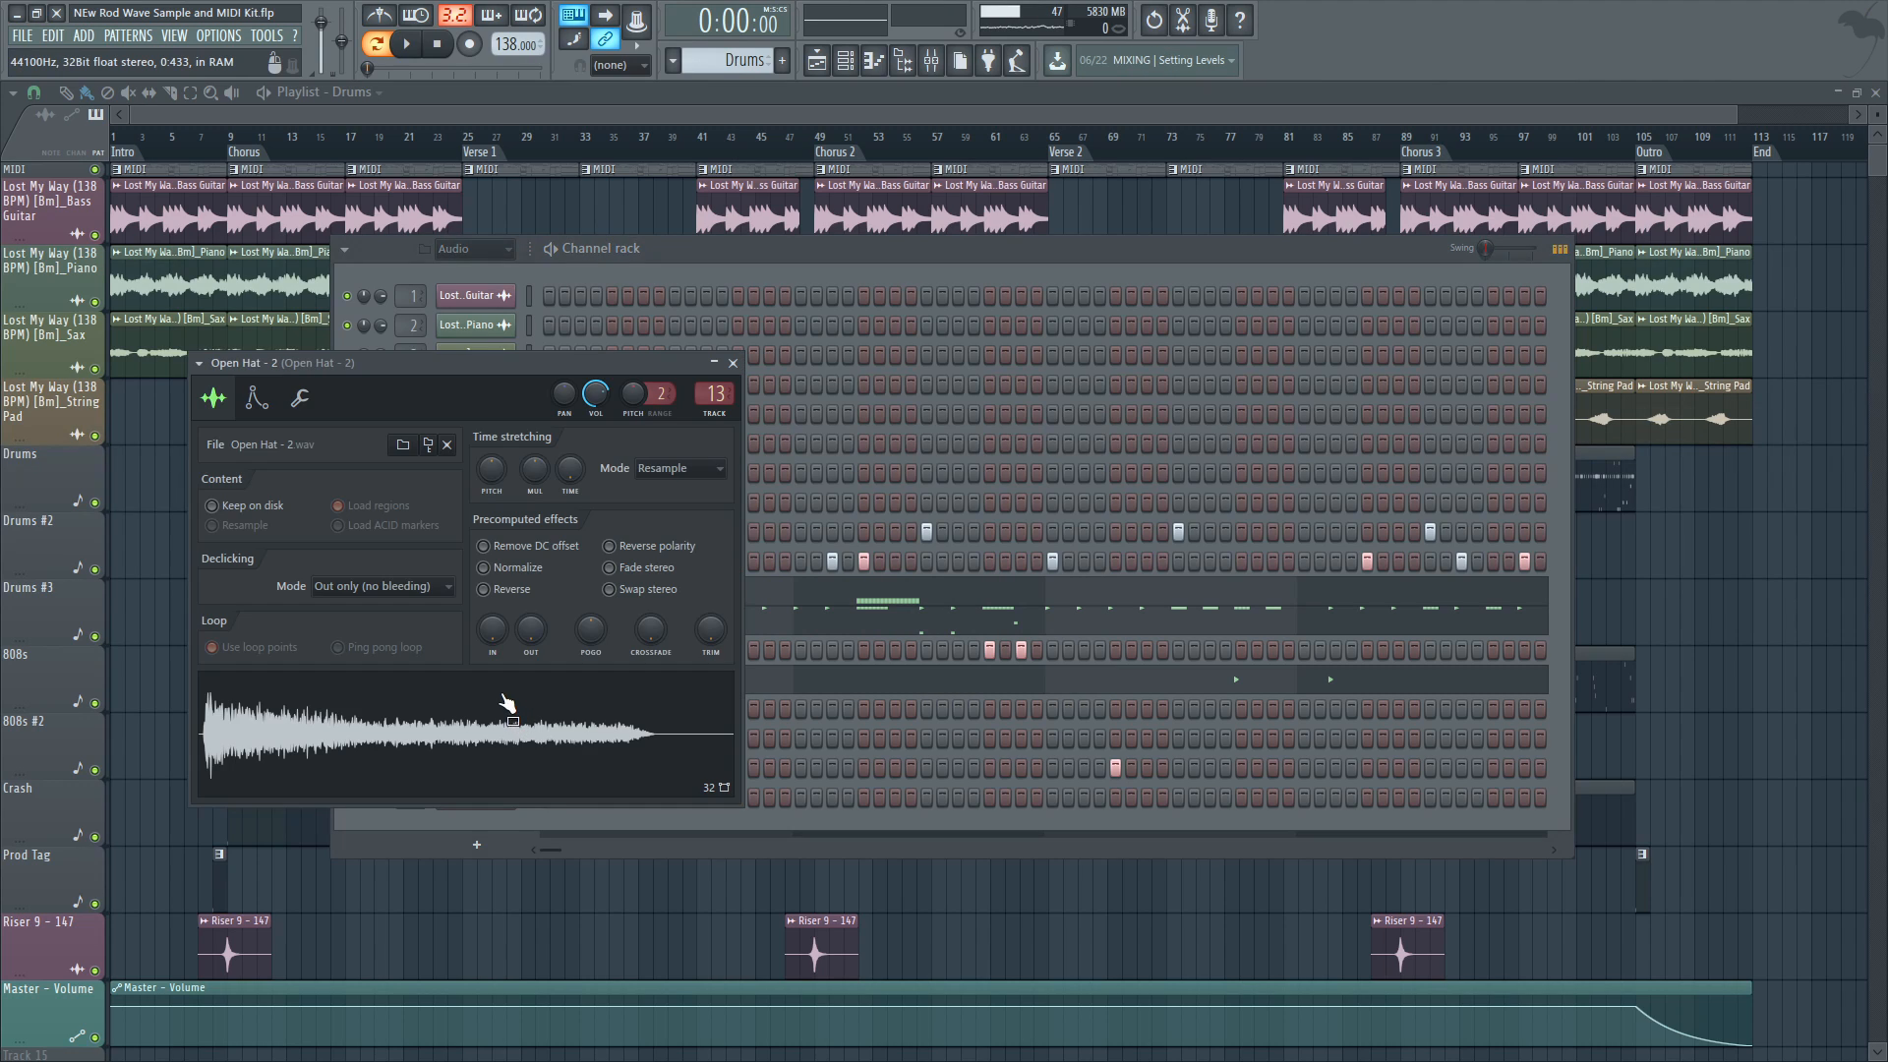
{"action": "left_click", "coordinate": [733, 363]}
Open the mixer and inspect the Fruity Parametric EQ 2 on Kick - Rambo and the bx_console SSL 4000 E on Clap - Giga
{"action": "left_click", "coordinate": [933, 60]}
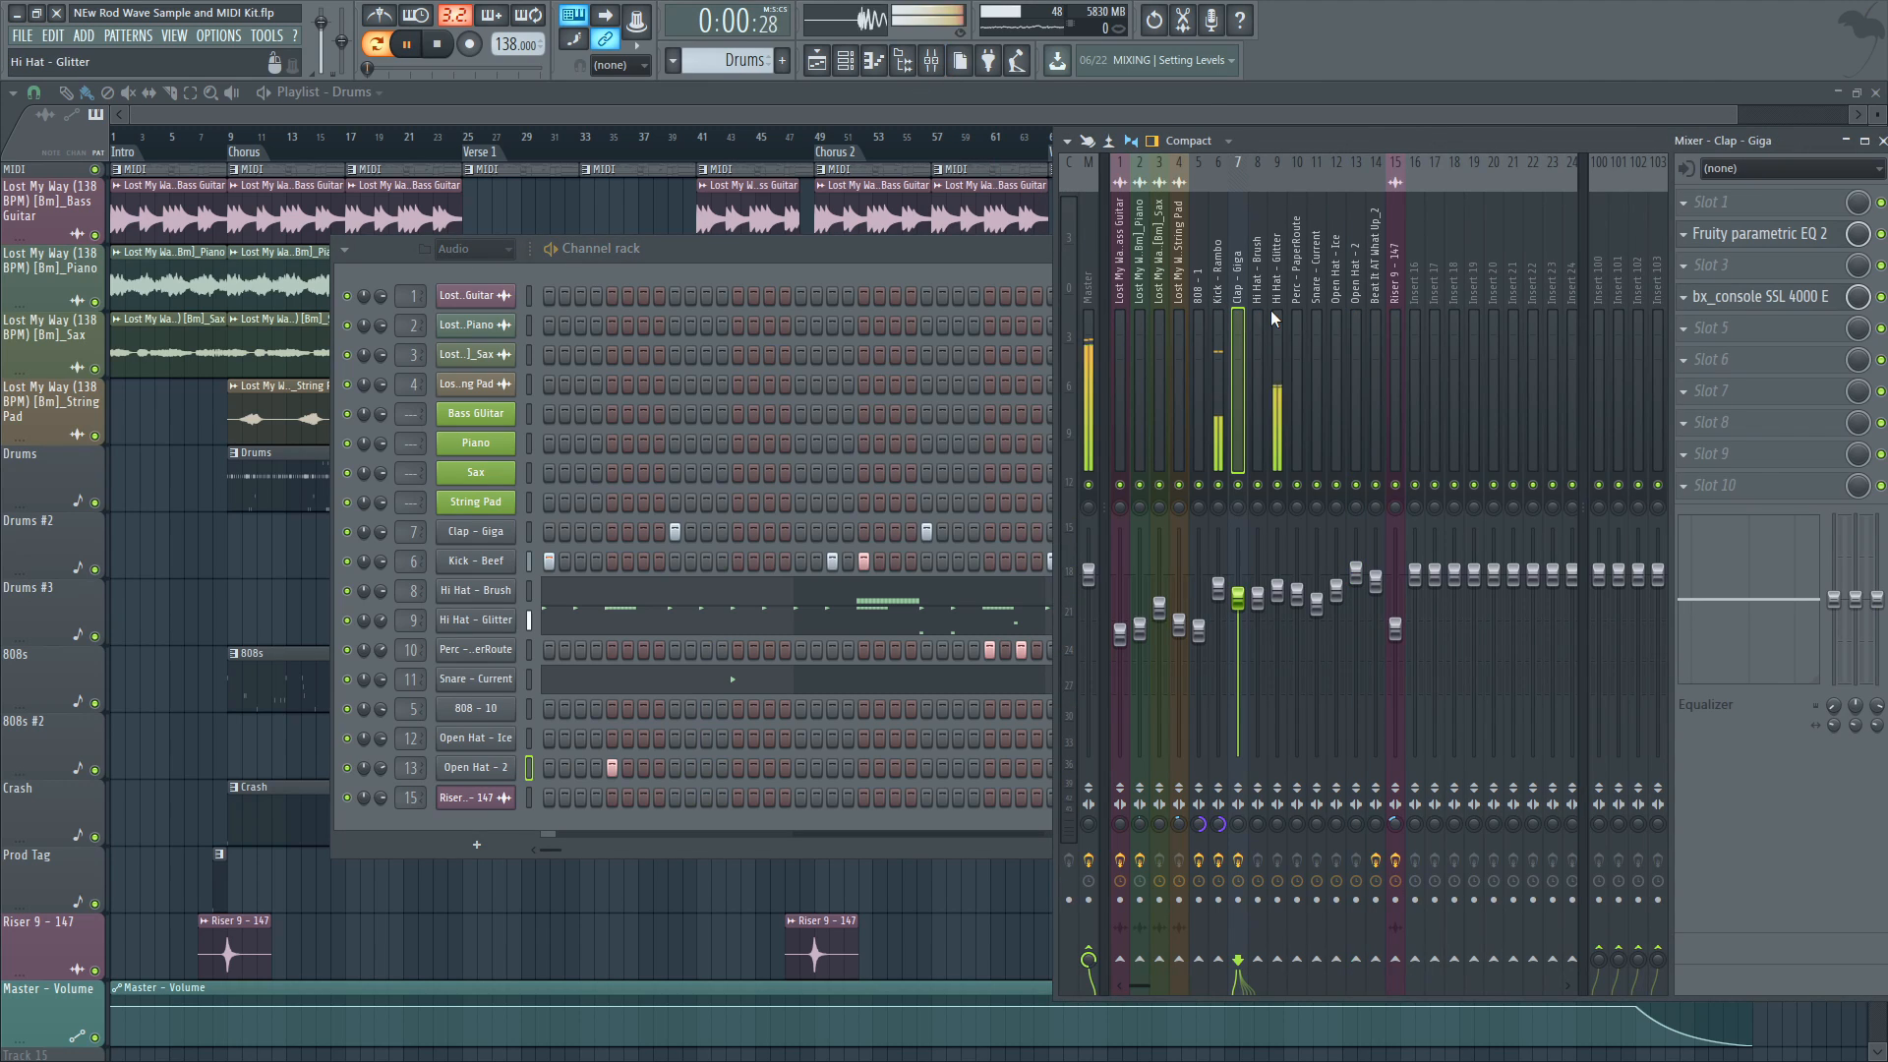
{"action": "left_click", "coordinate": [1216, 354]}
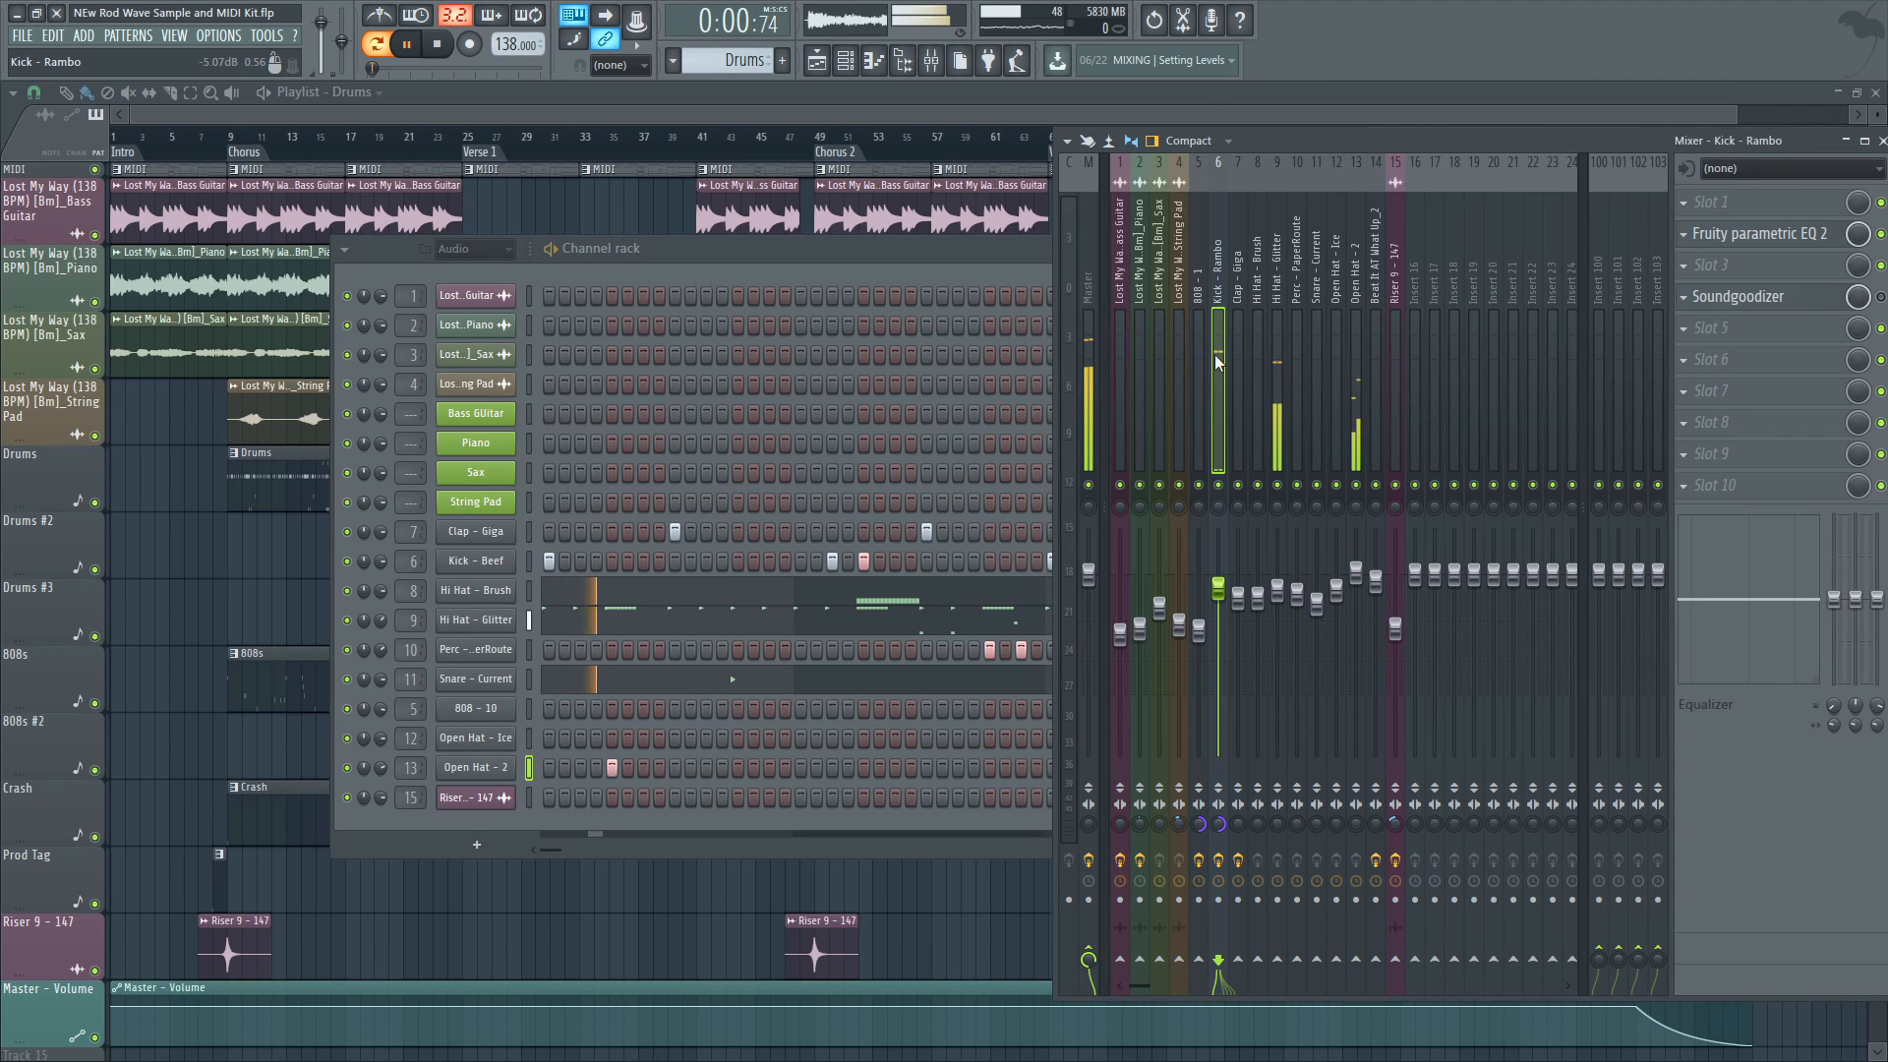
{"action": "left_click", "coordinate": [1788, 246]}
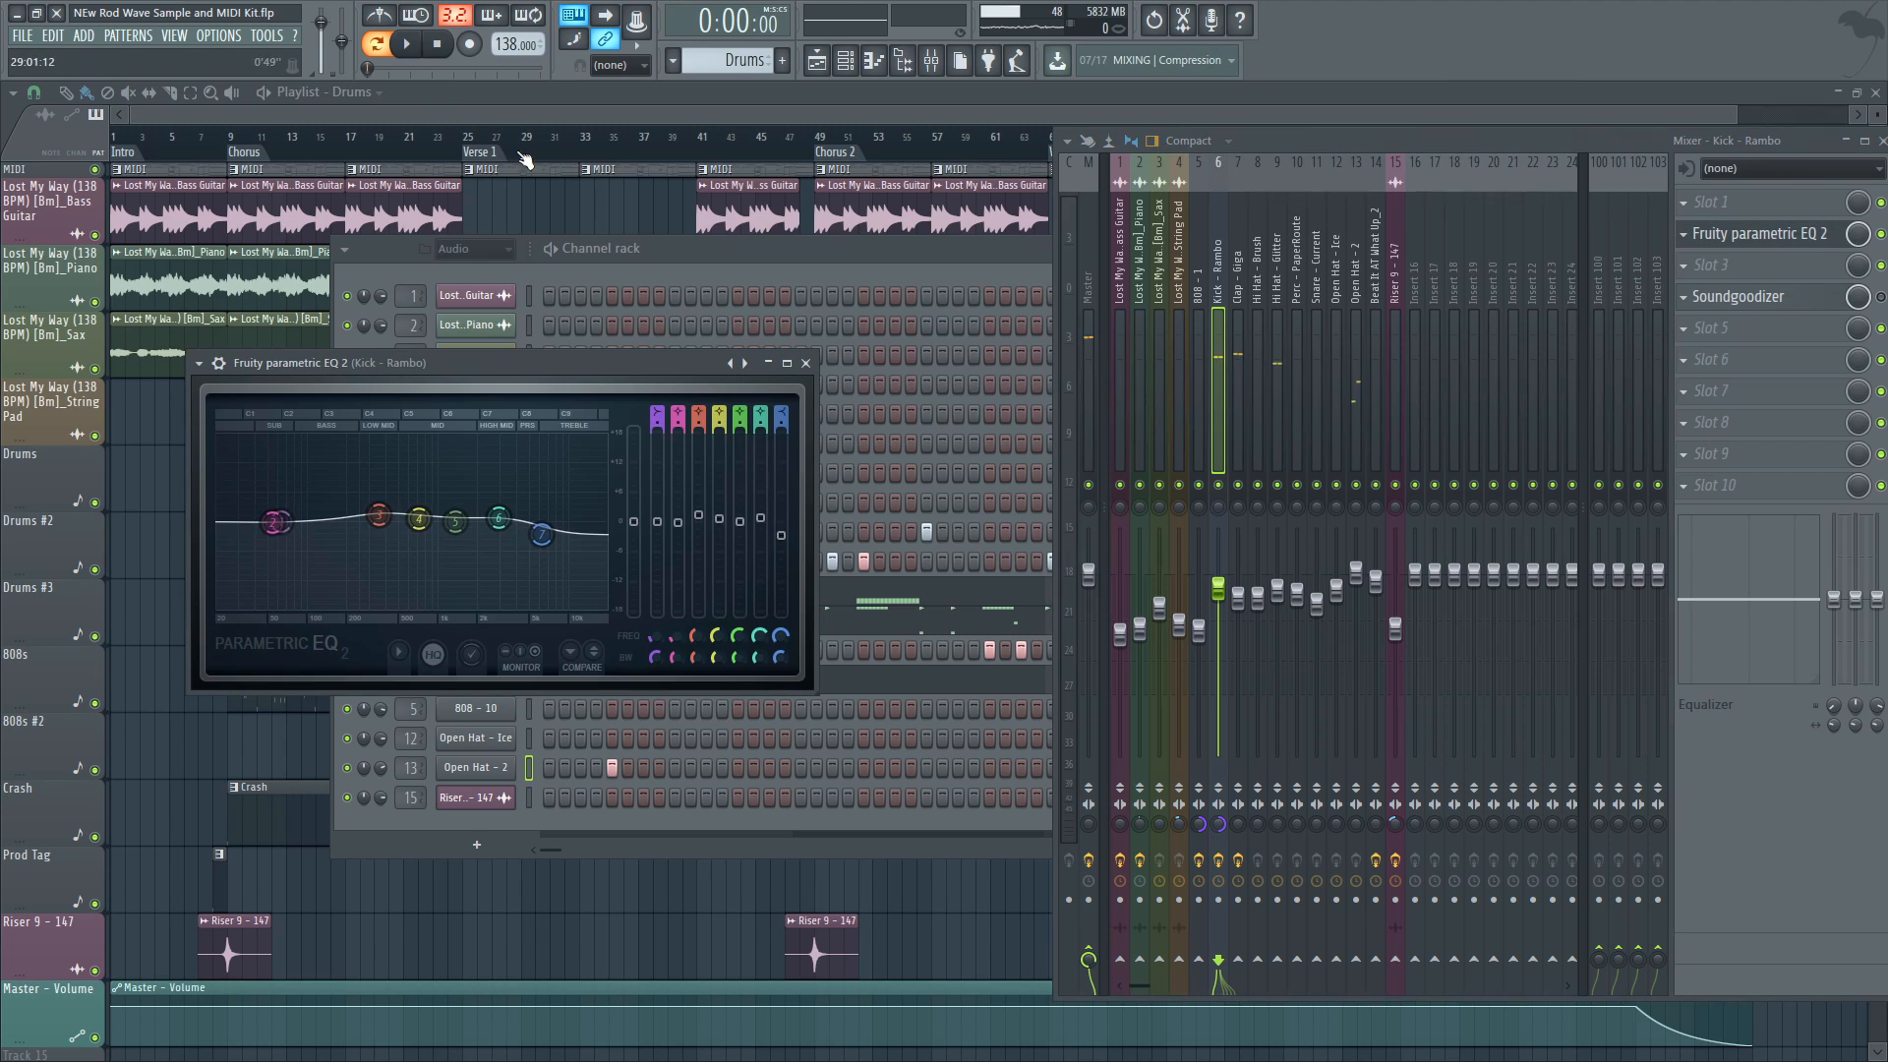
{"action": "left_click", "coordinate": [1241, 383]}
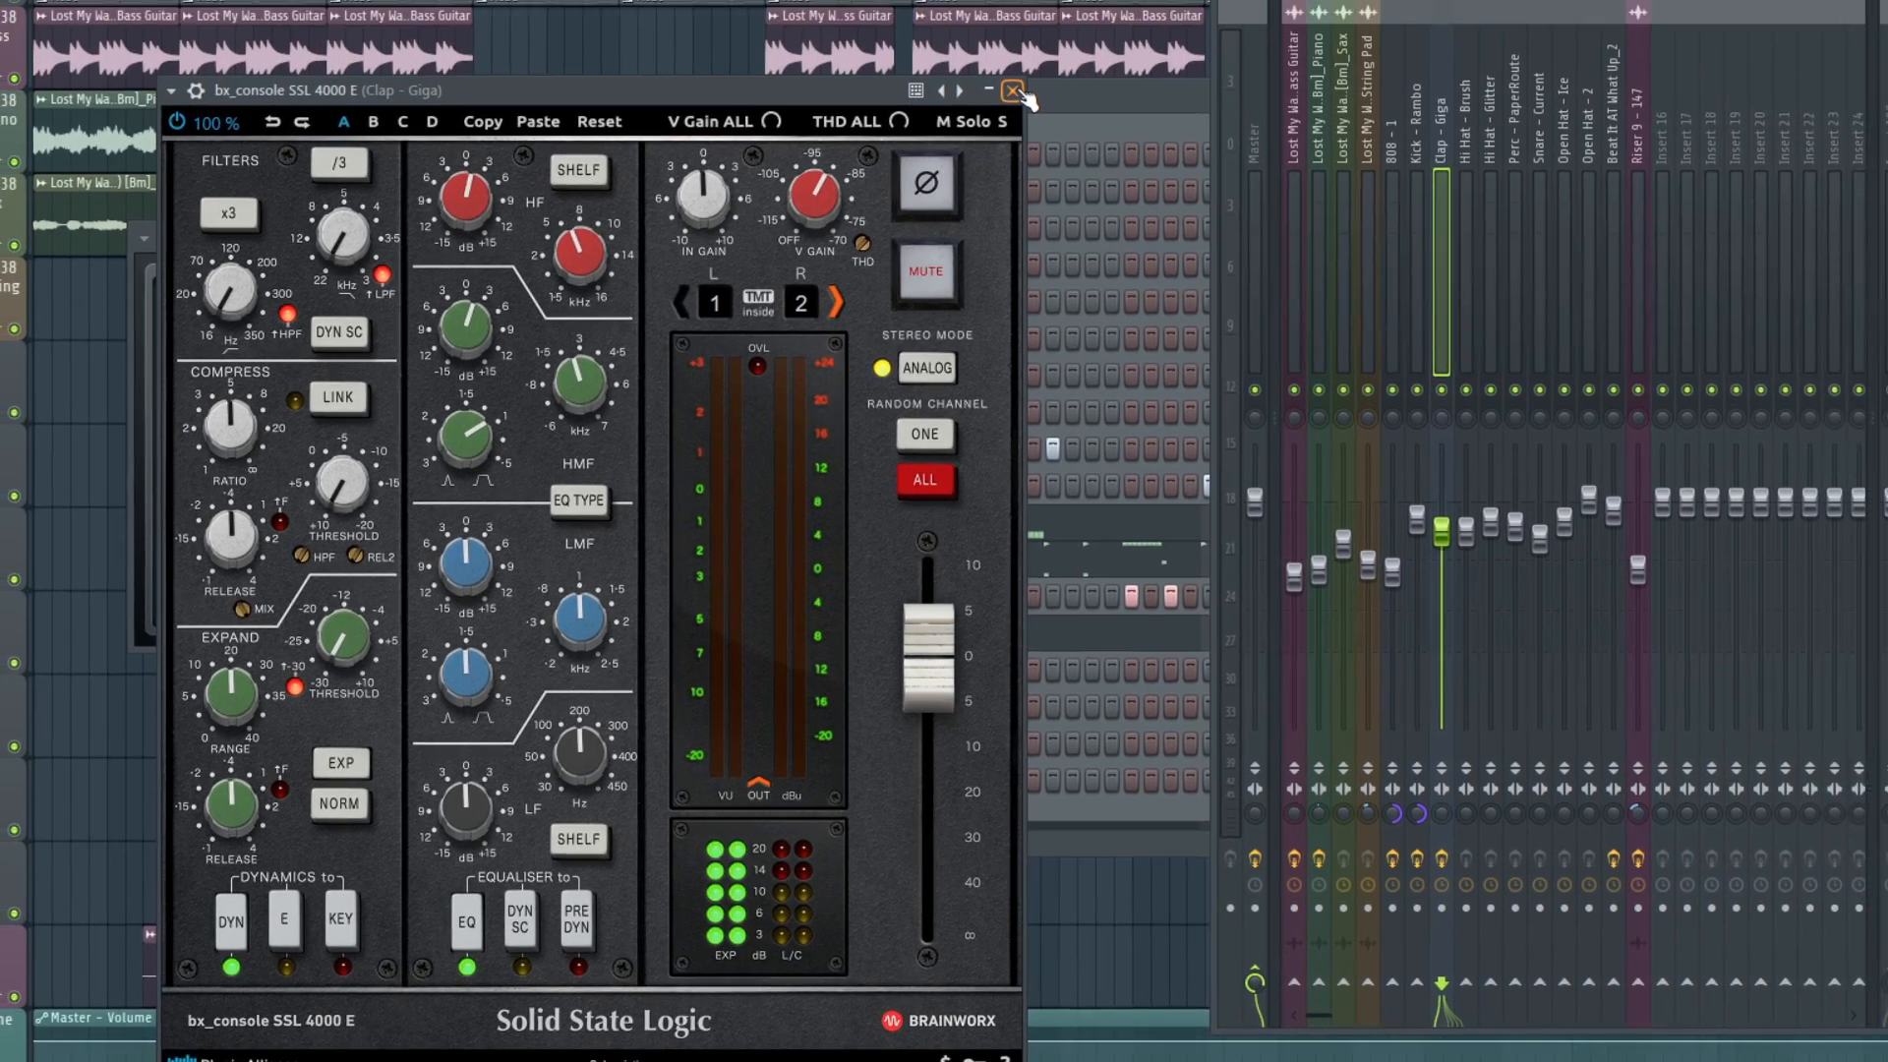
{"action": "left_click", "coordinate": [1068, 18]}
During playback, lower high-shelf band 7 and boost band 4 by 2.0 dB at 394 Hz in the Clap - Giga EQ, and close both EQ windows
{"action": "key", "text": "space"}
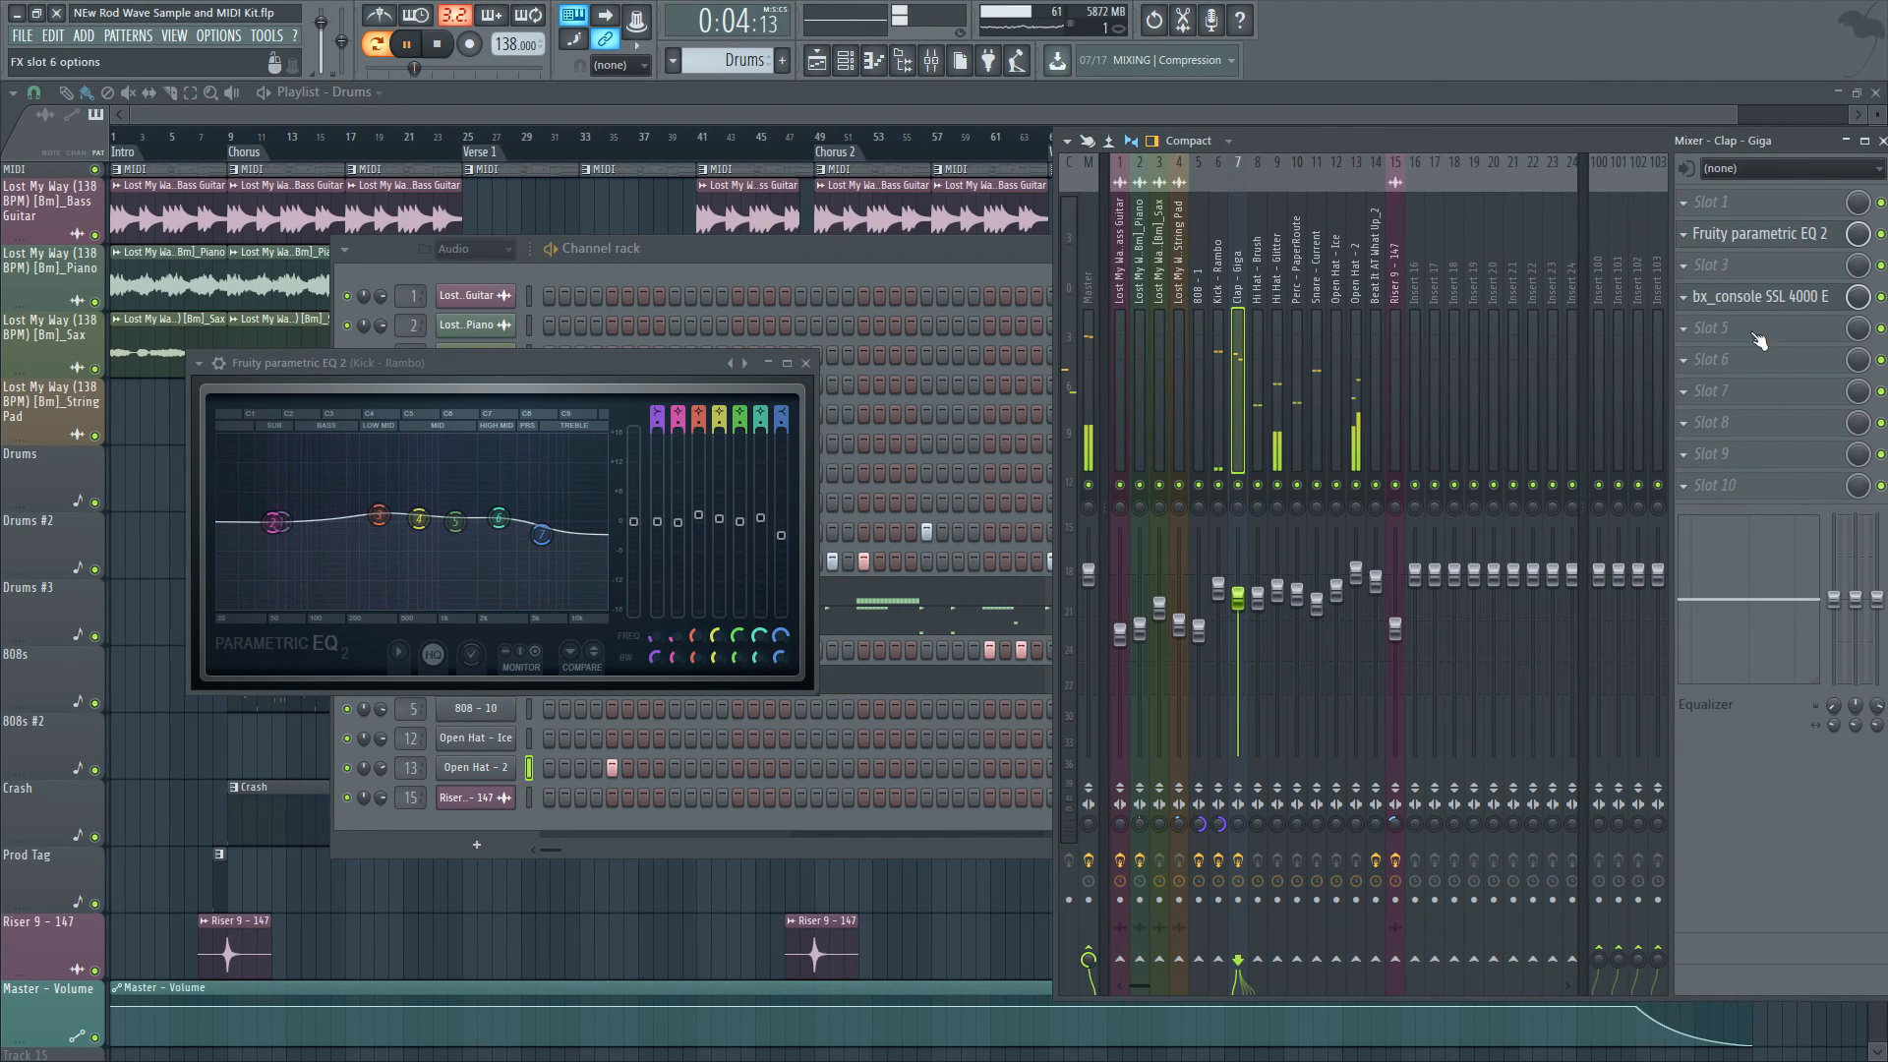
{"action": "left_click", "coordinate": [1786, 246]}
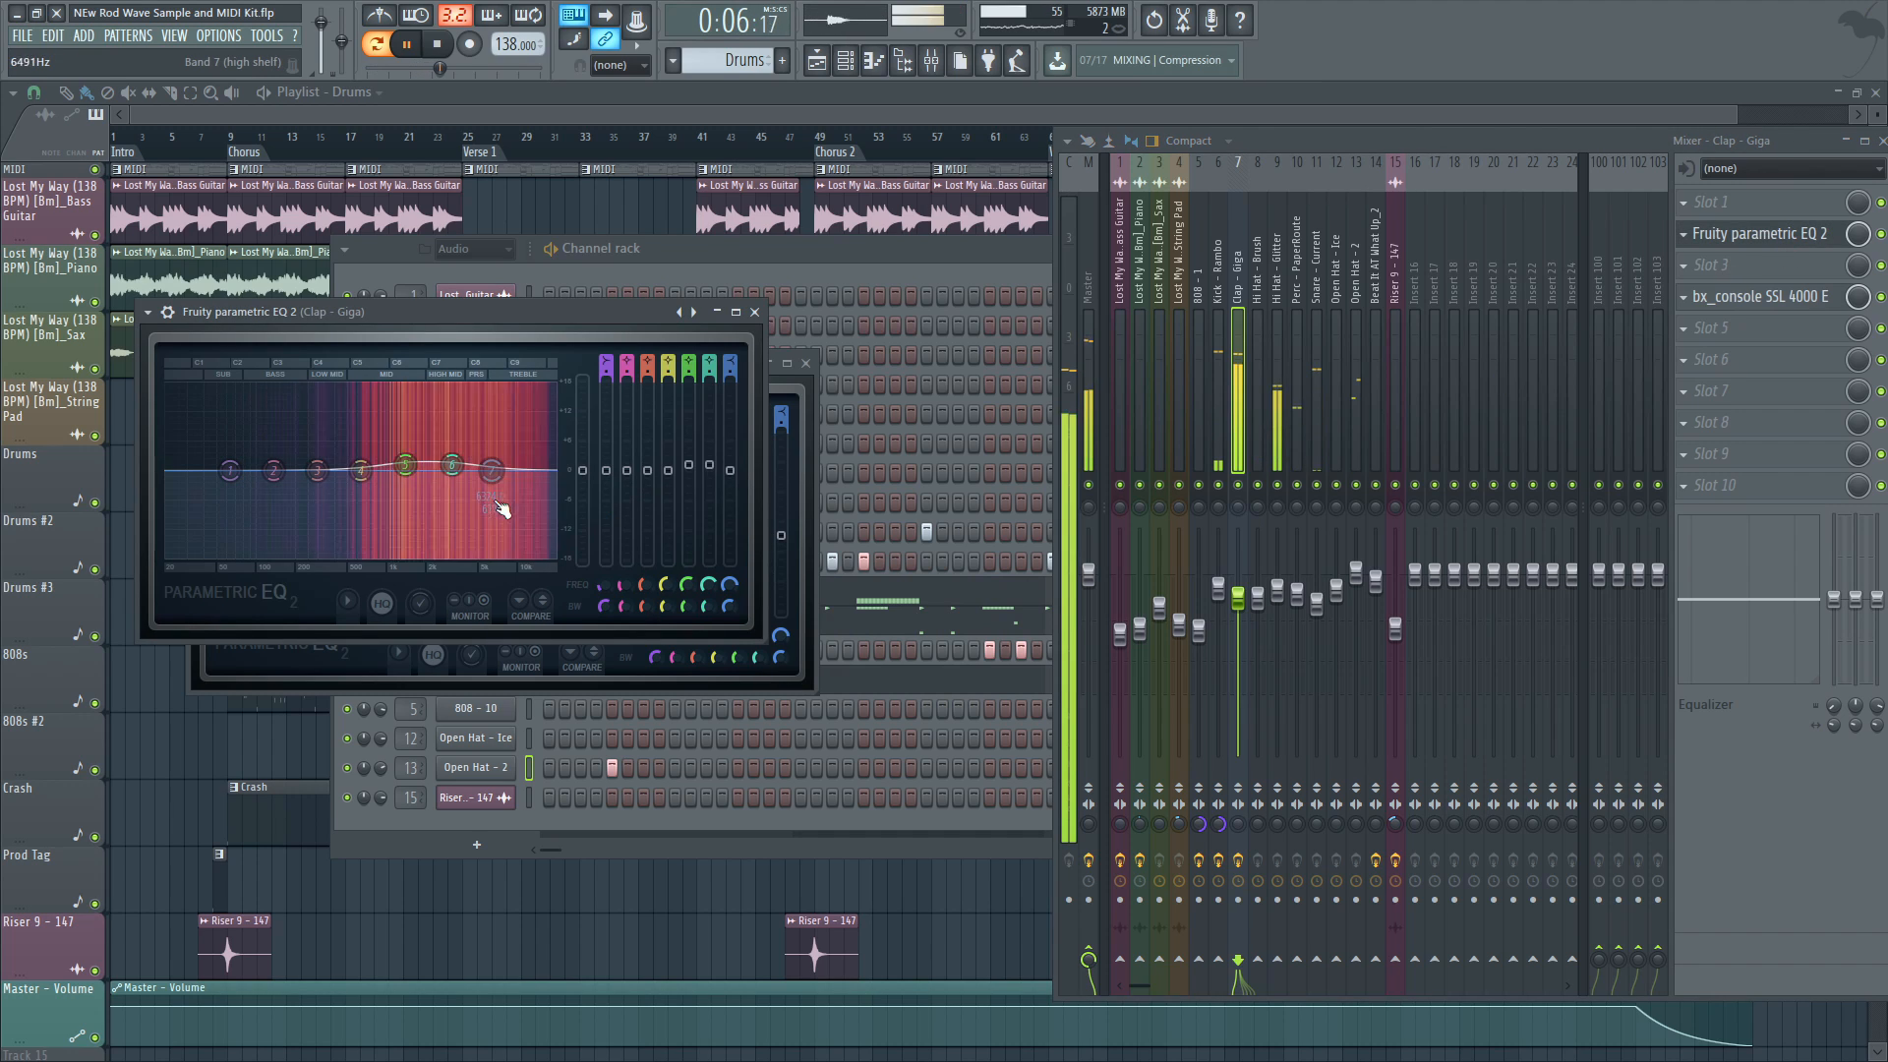
{"action": "left_click_drag", "start_coordinate": [489, 479], "coordinate": [407, 482]}
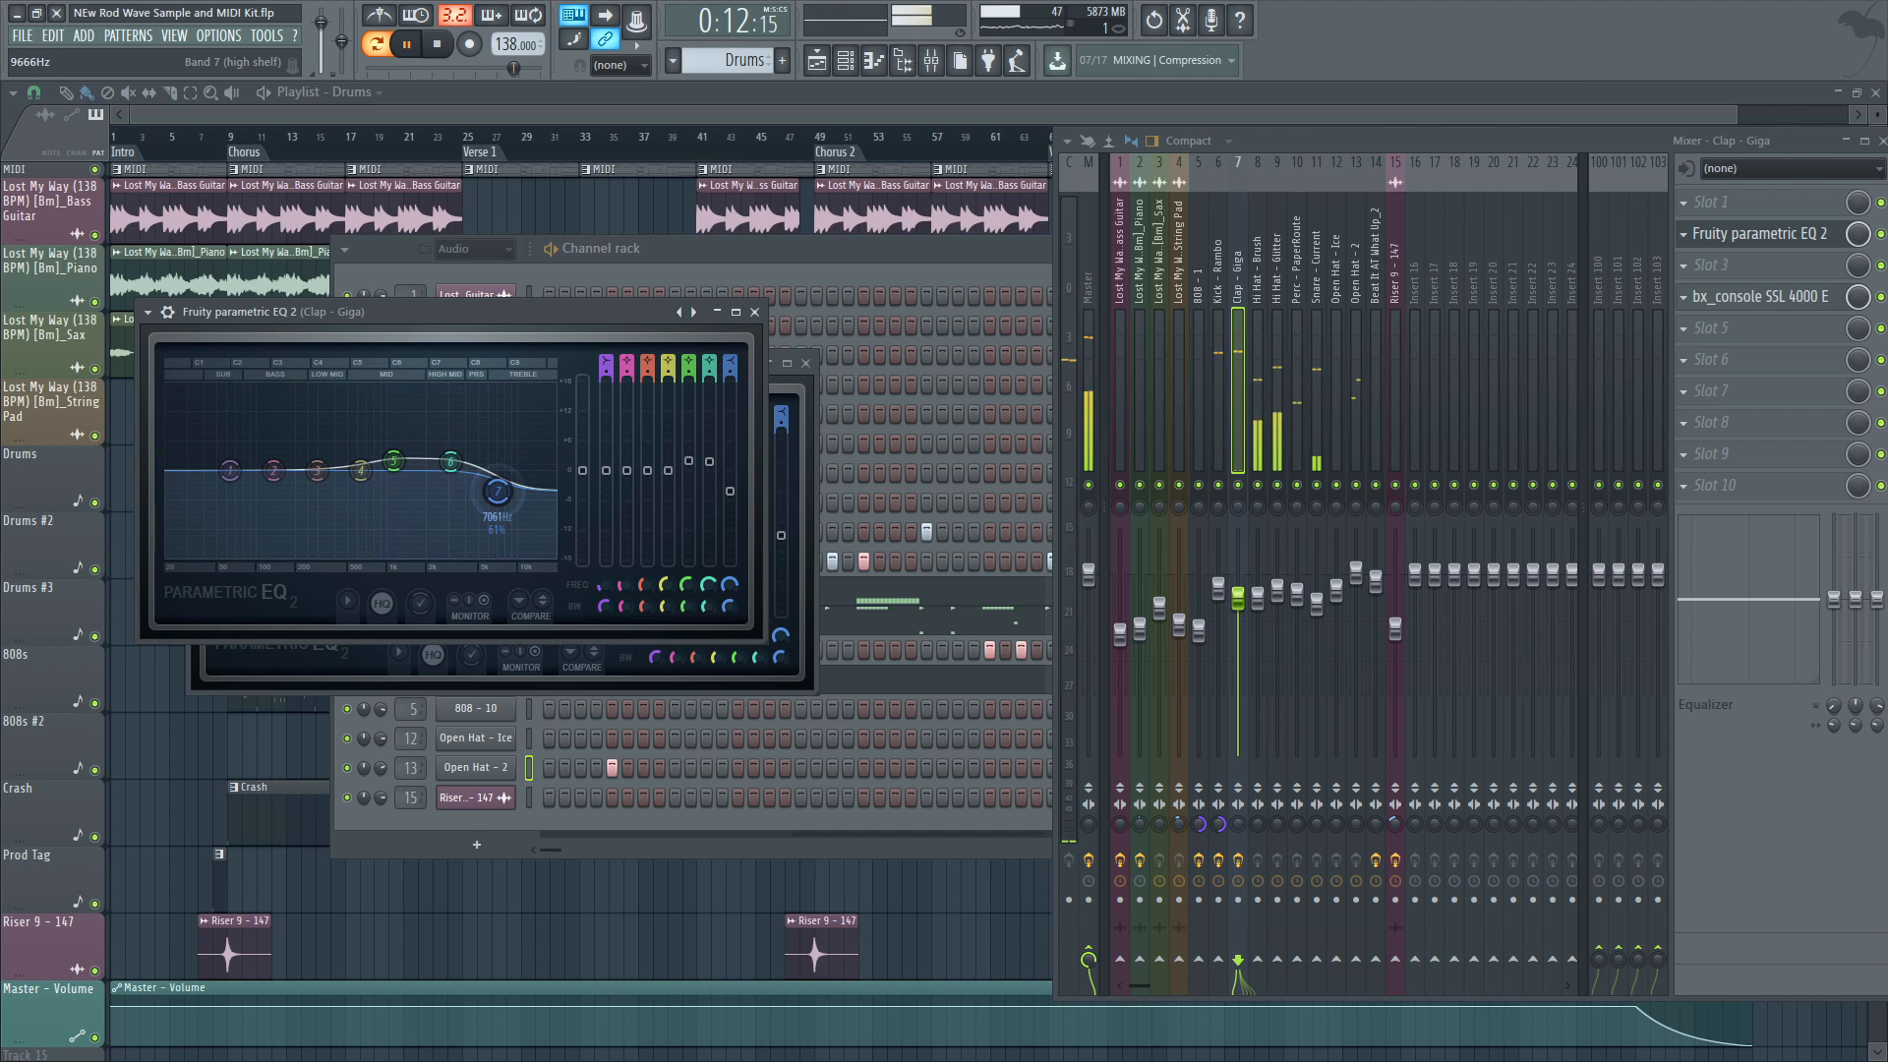
{"action": "left_click_drag", "start_coordinate": [361, 471], "coordinate": [335, 460]}
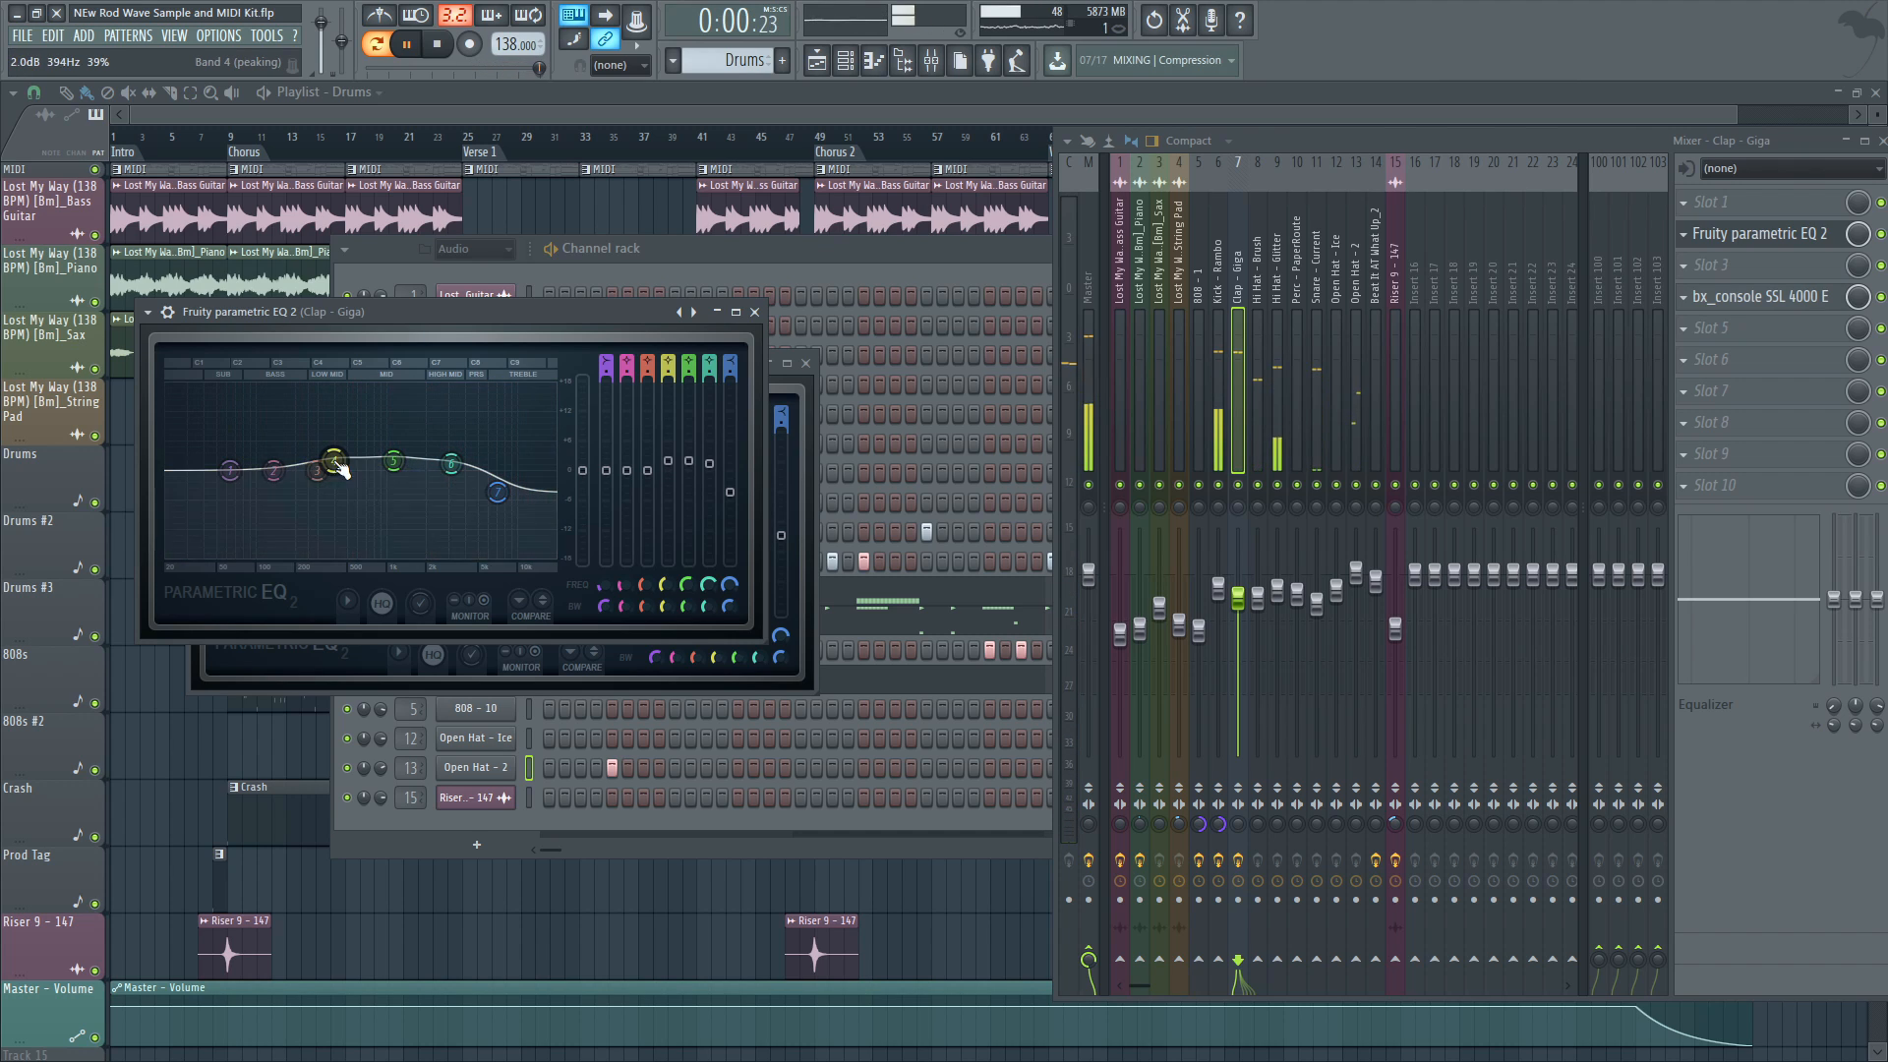
{"action": "left_click_drag", "start_coordinate": [498, 494], "coordinate": [503, 505]}
{"action": "key", "text": "space"}
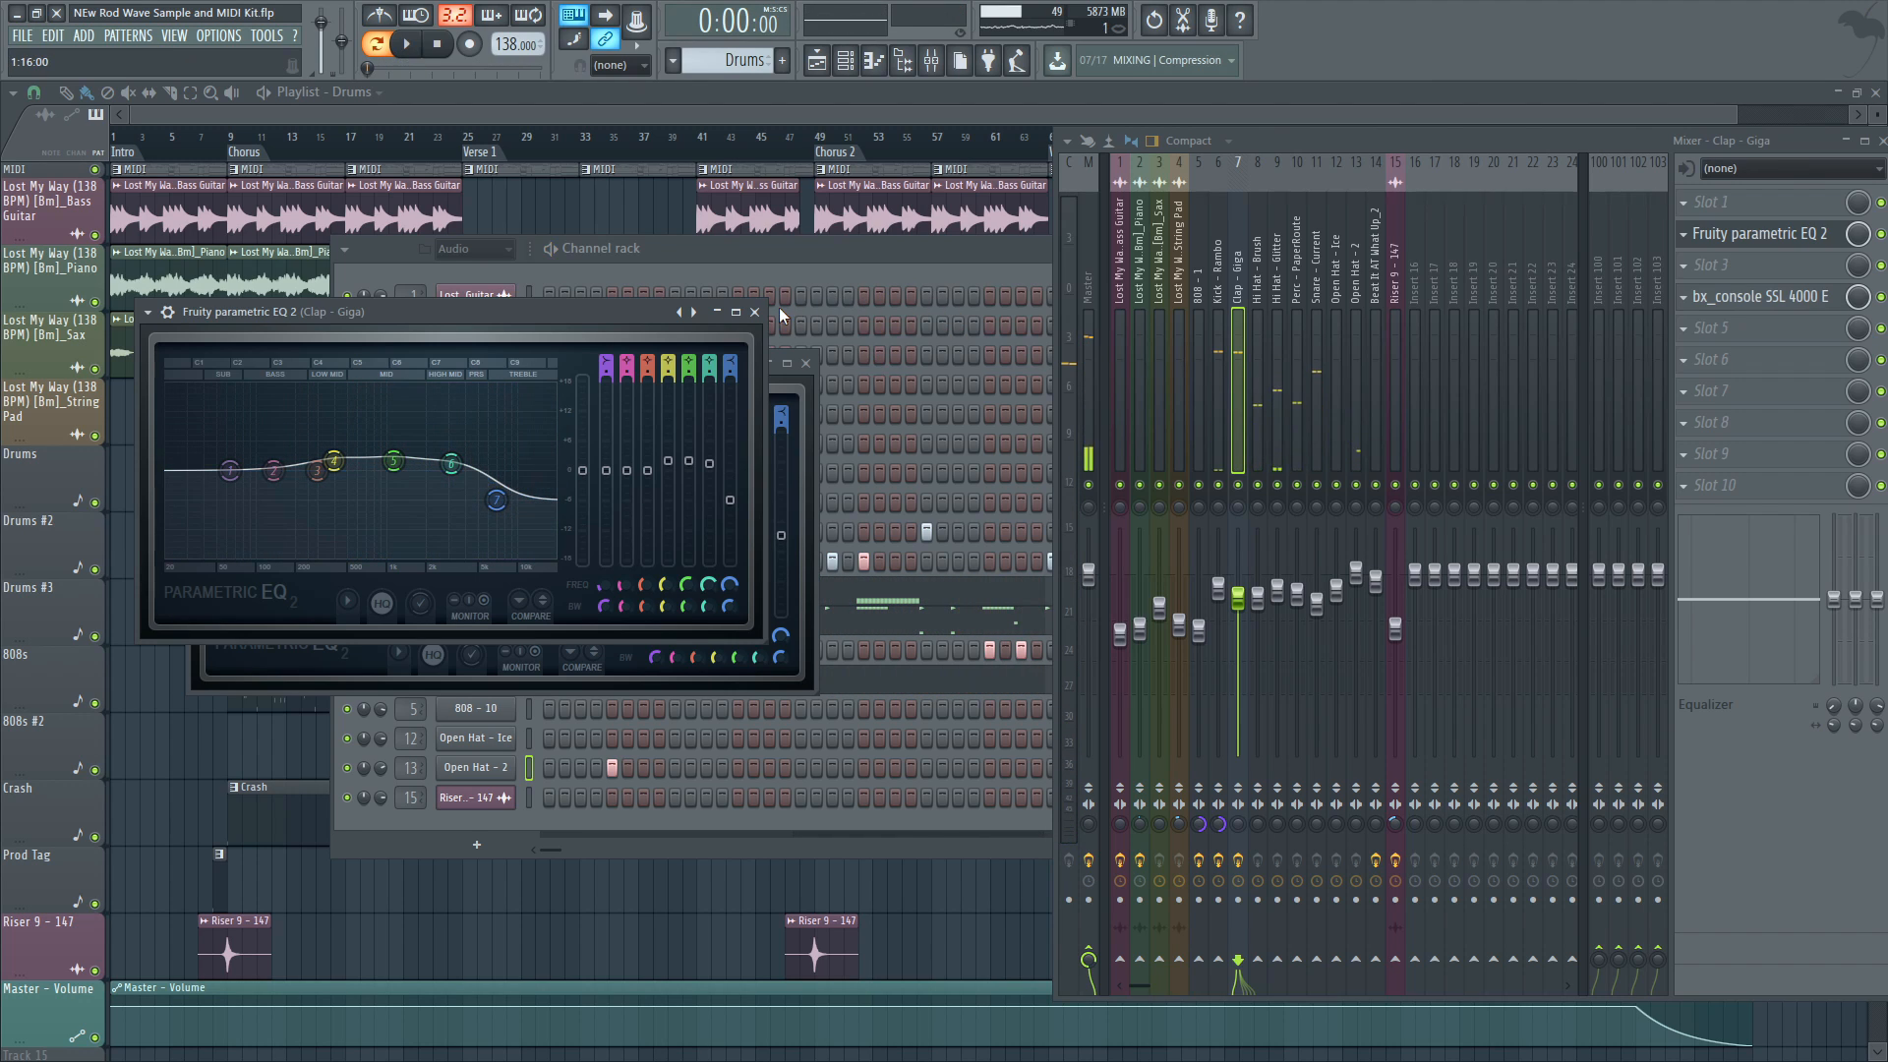
{"action": "left_click", "coordinate": [755, 313]}
{"action": "left_click", "coordinate": [805, 364]}
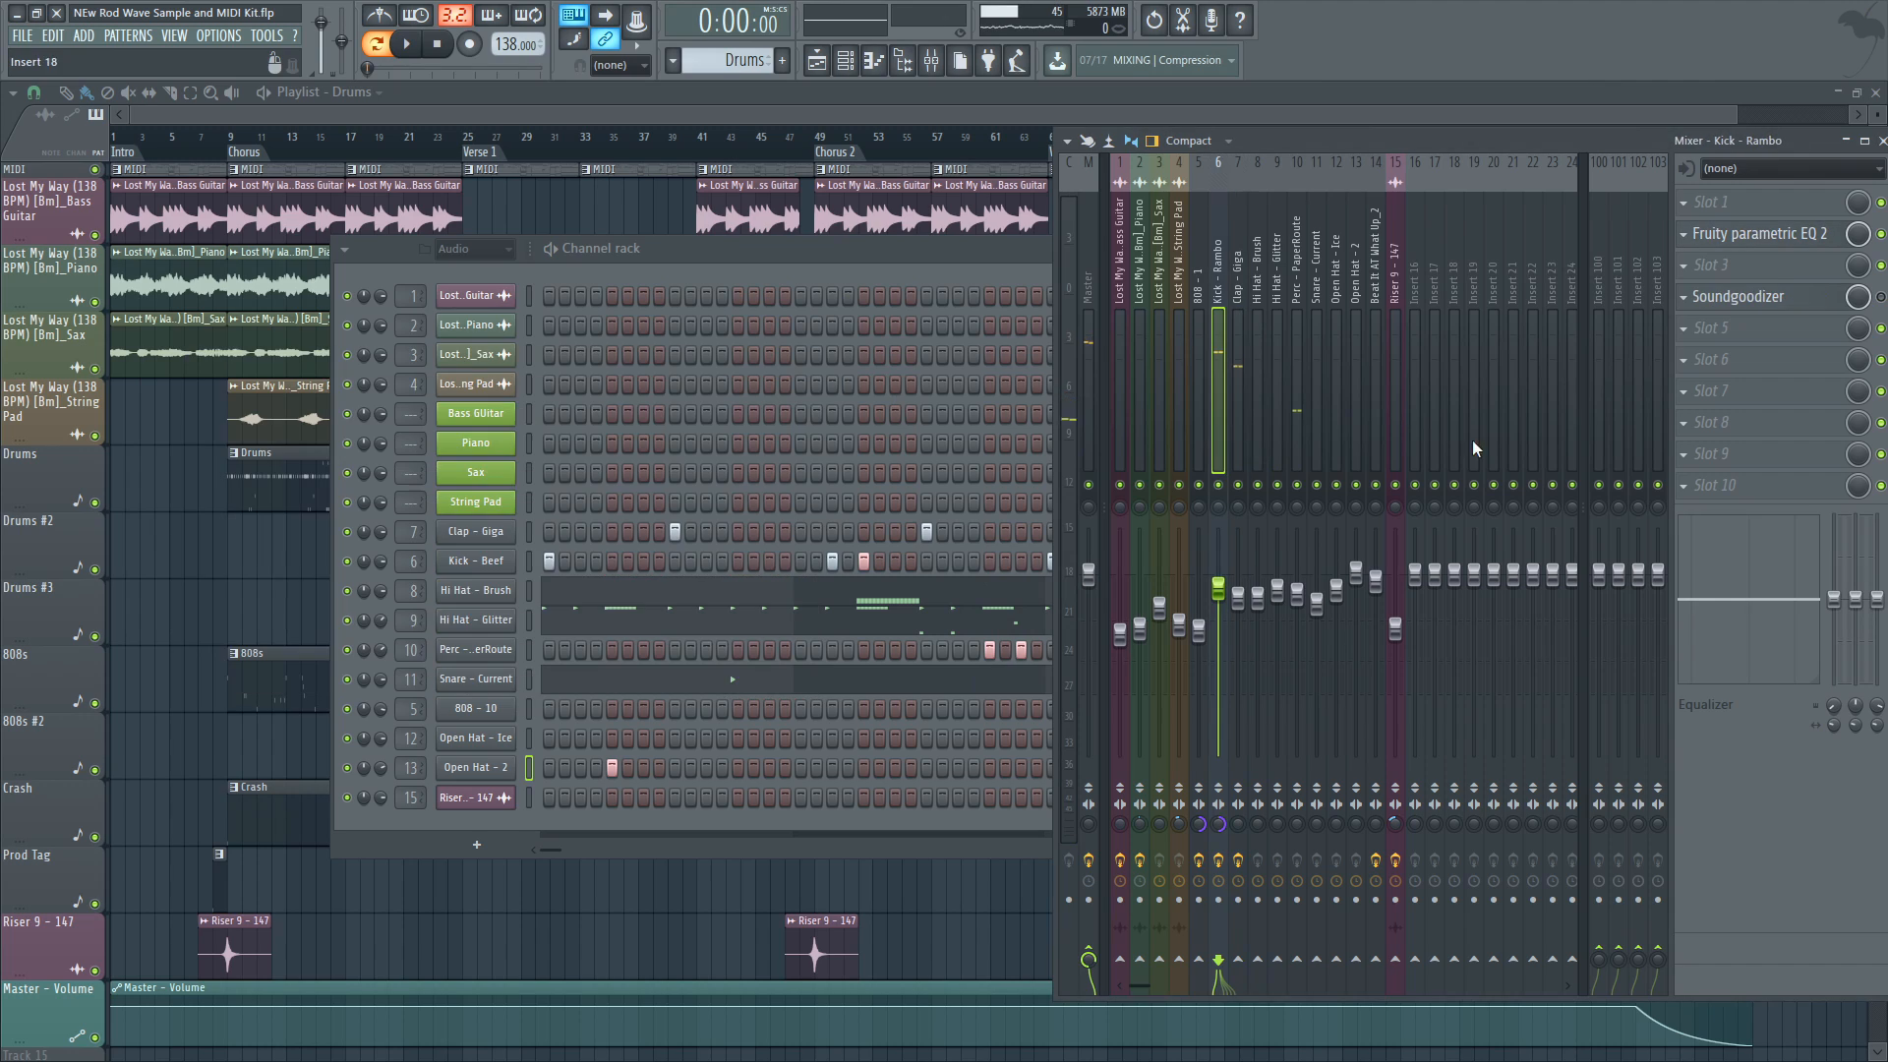
Examine the effects slots and track equalizers of the drum mixer tracks, from Kick - Rambo and Clap - Giga through Open Hat - 2
{"action": "left_click", "coordinate": [1235, 354]}
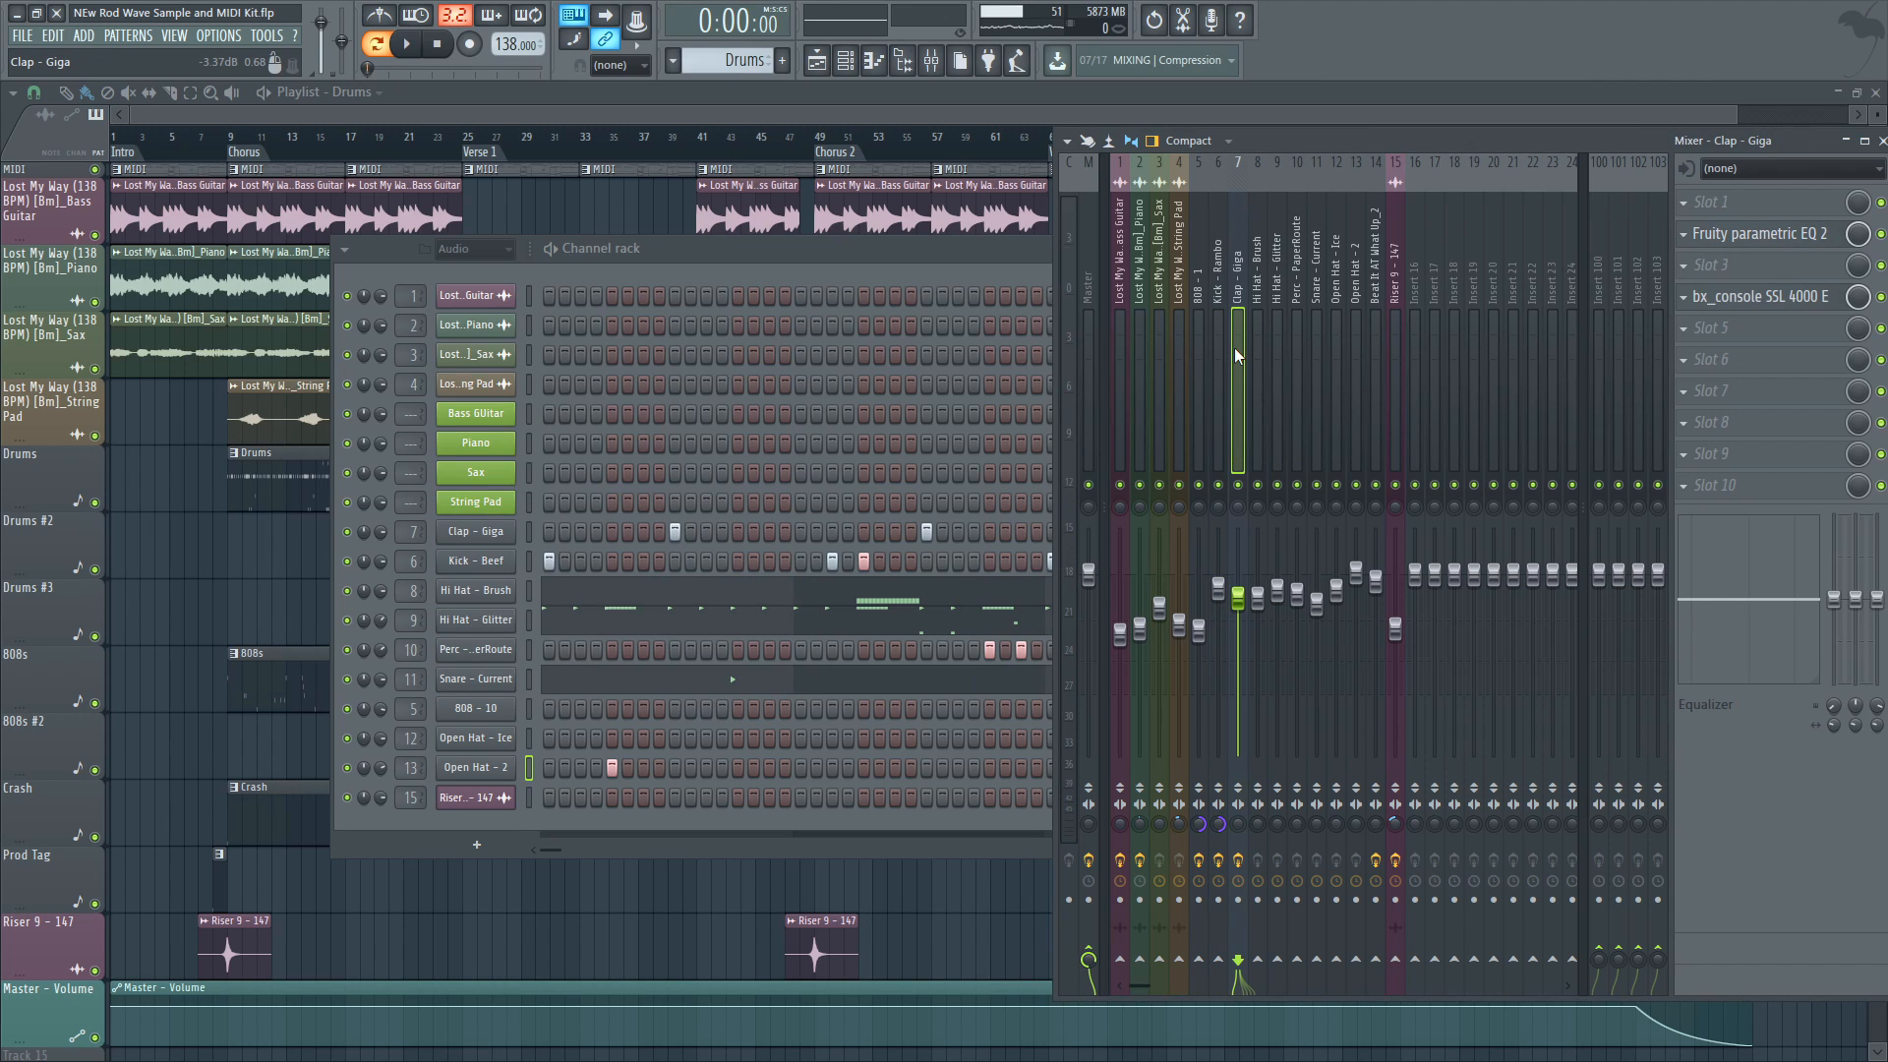
{"action": "left_click", "coordinate": [1258, 349]}
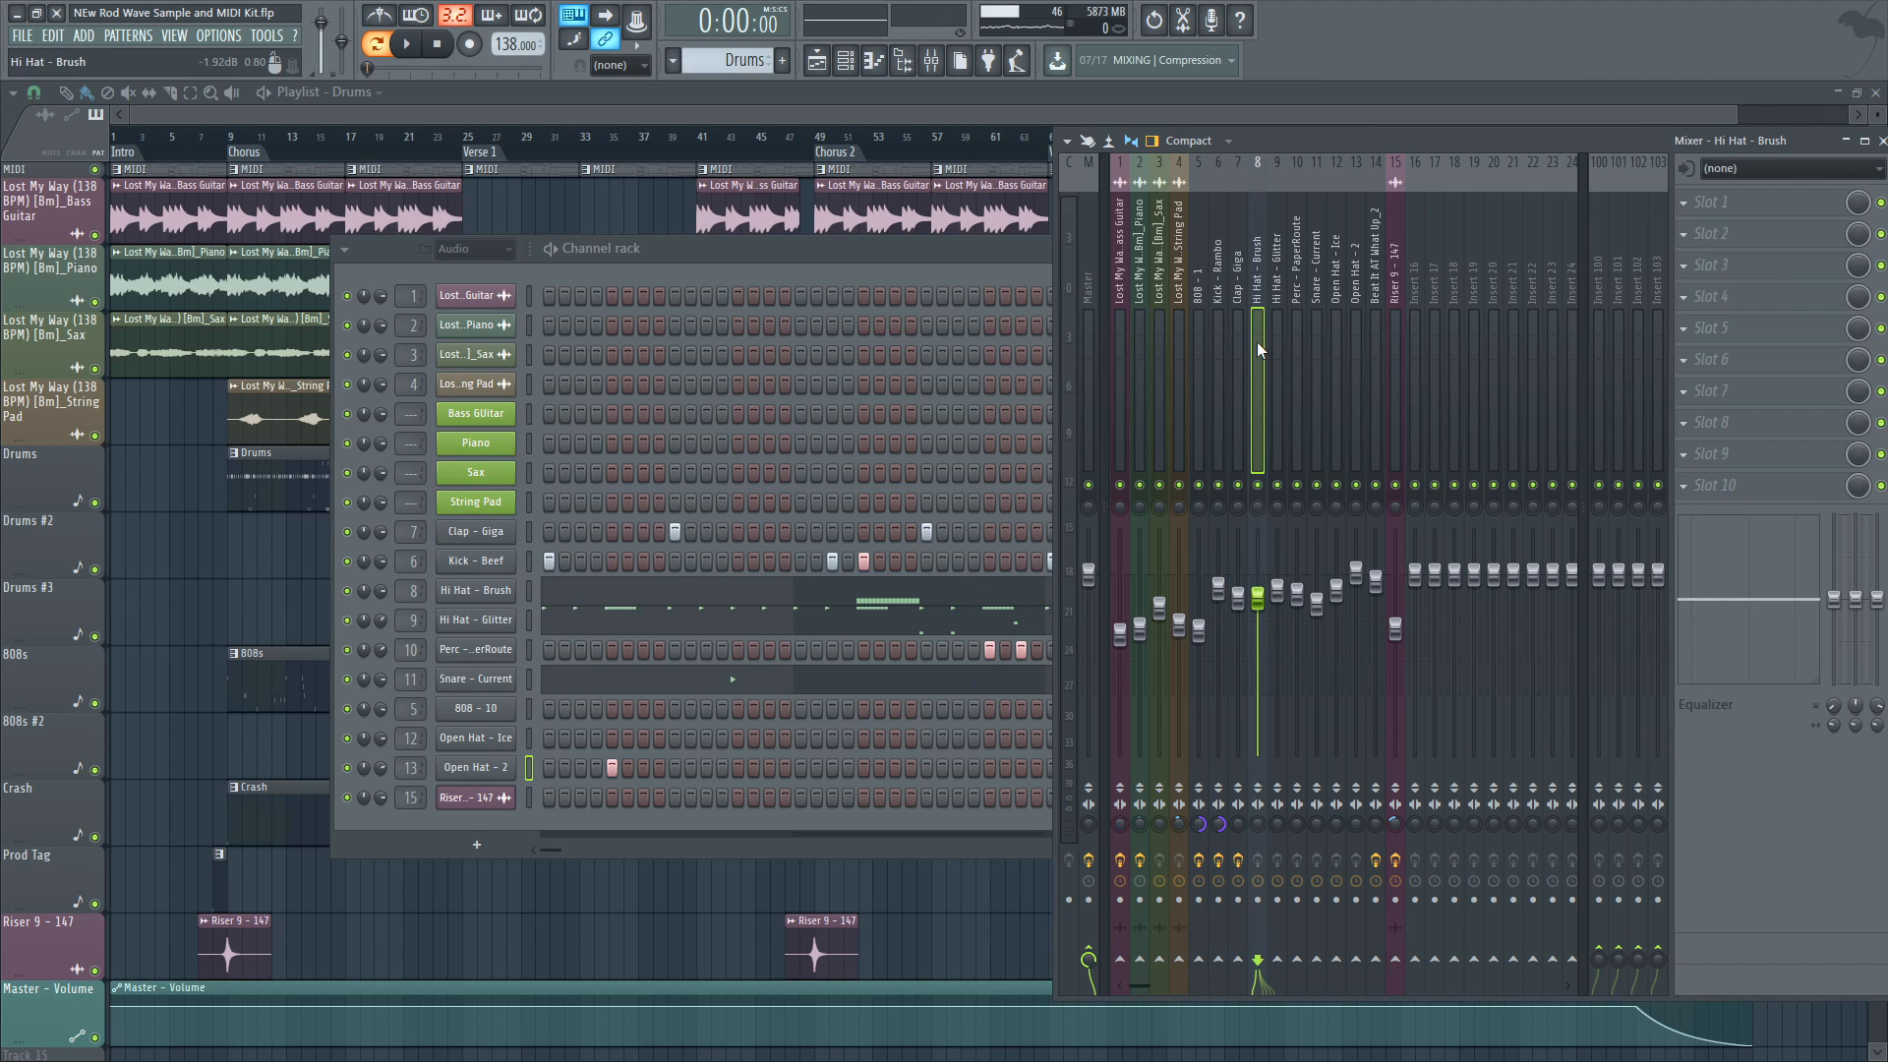
{"action": "left_click", "coordinate": [1278, 344]}
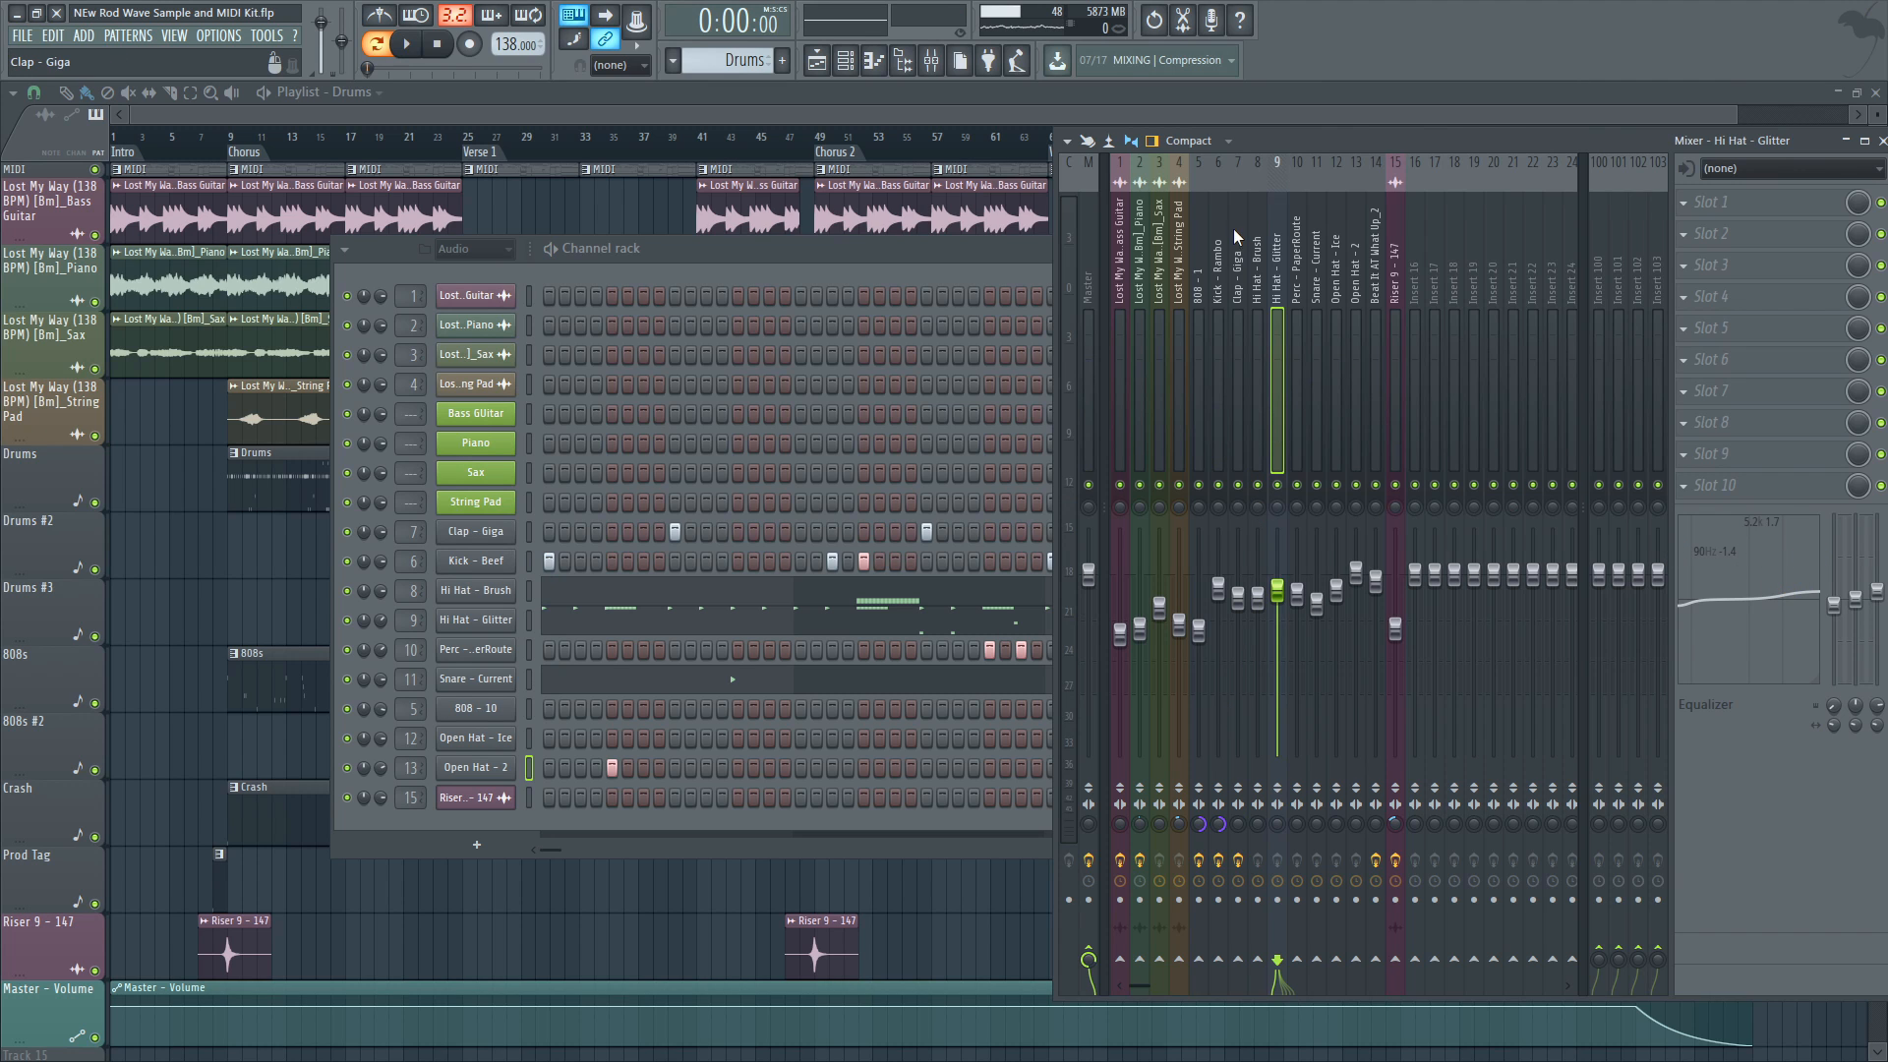
{"action": "left_click", "coordinate": [1219, 280]}
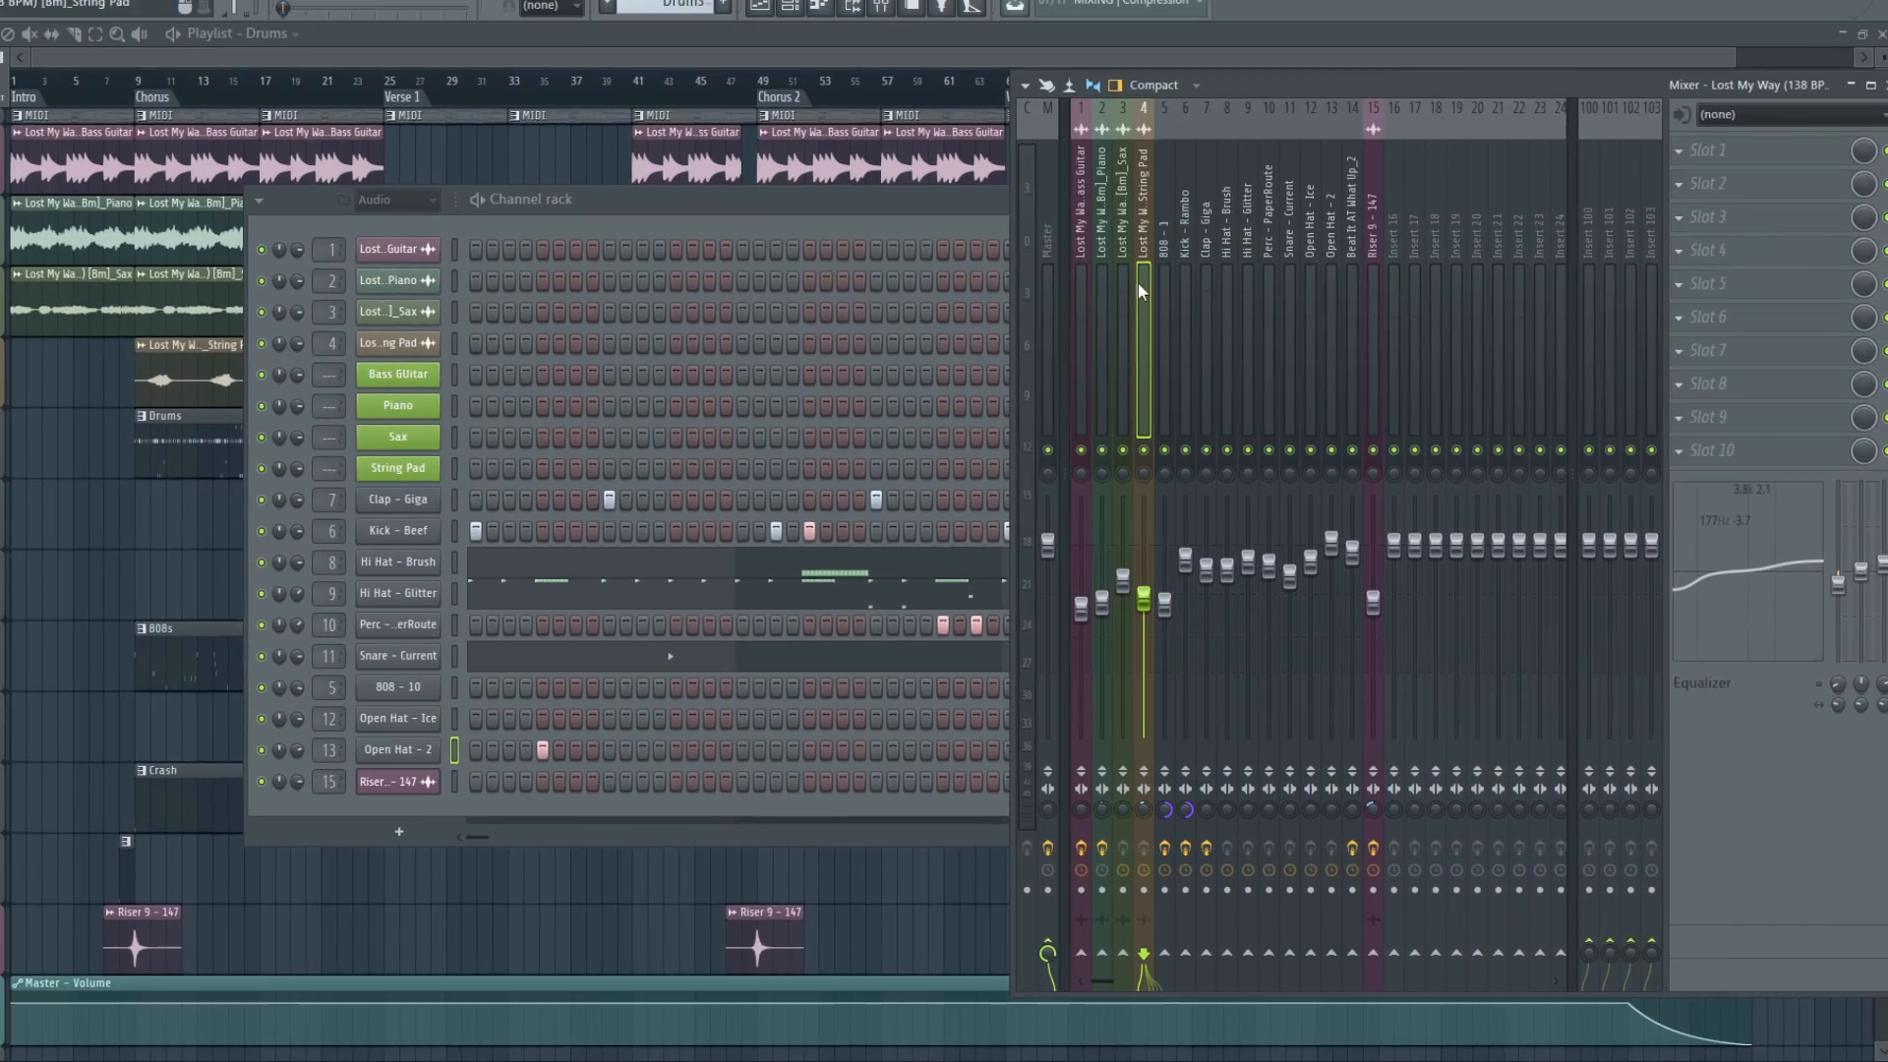
{"action": "left_click", "coordinate": [1008, 69]}
{"action": "left_click", "coordinate": [1038, 69]}
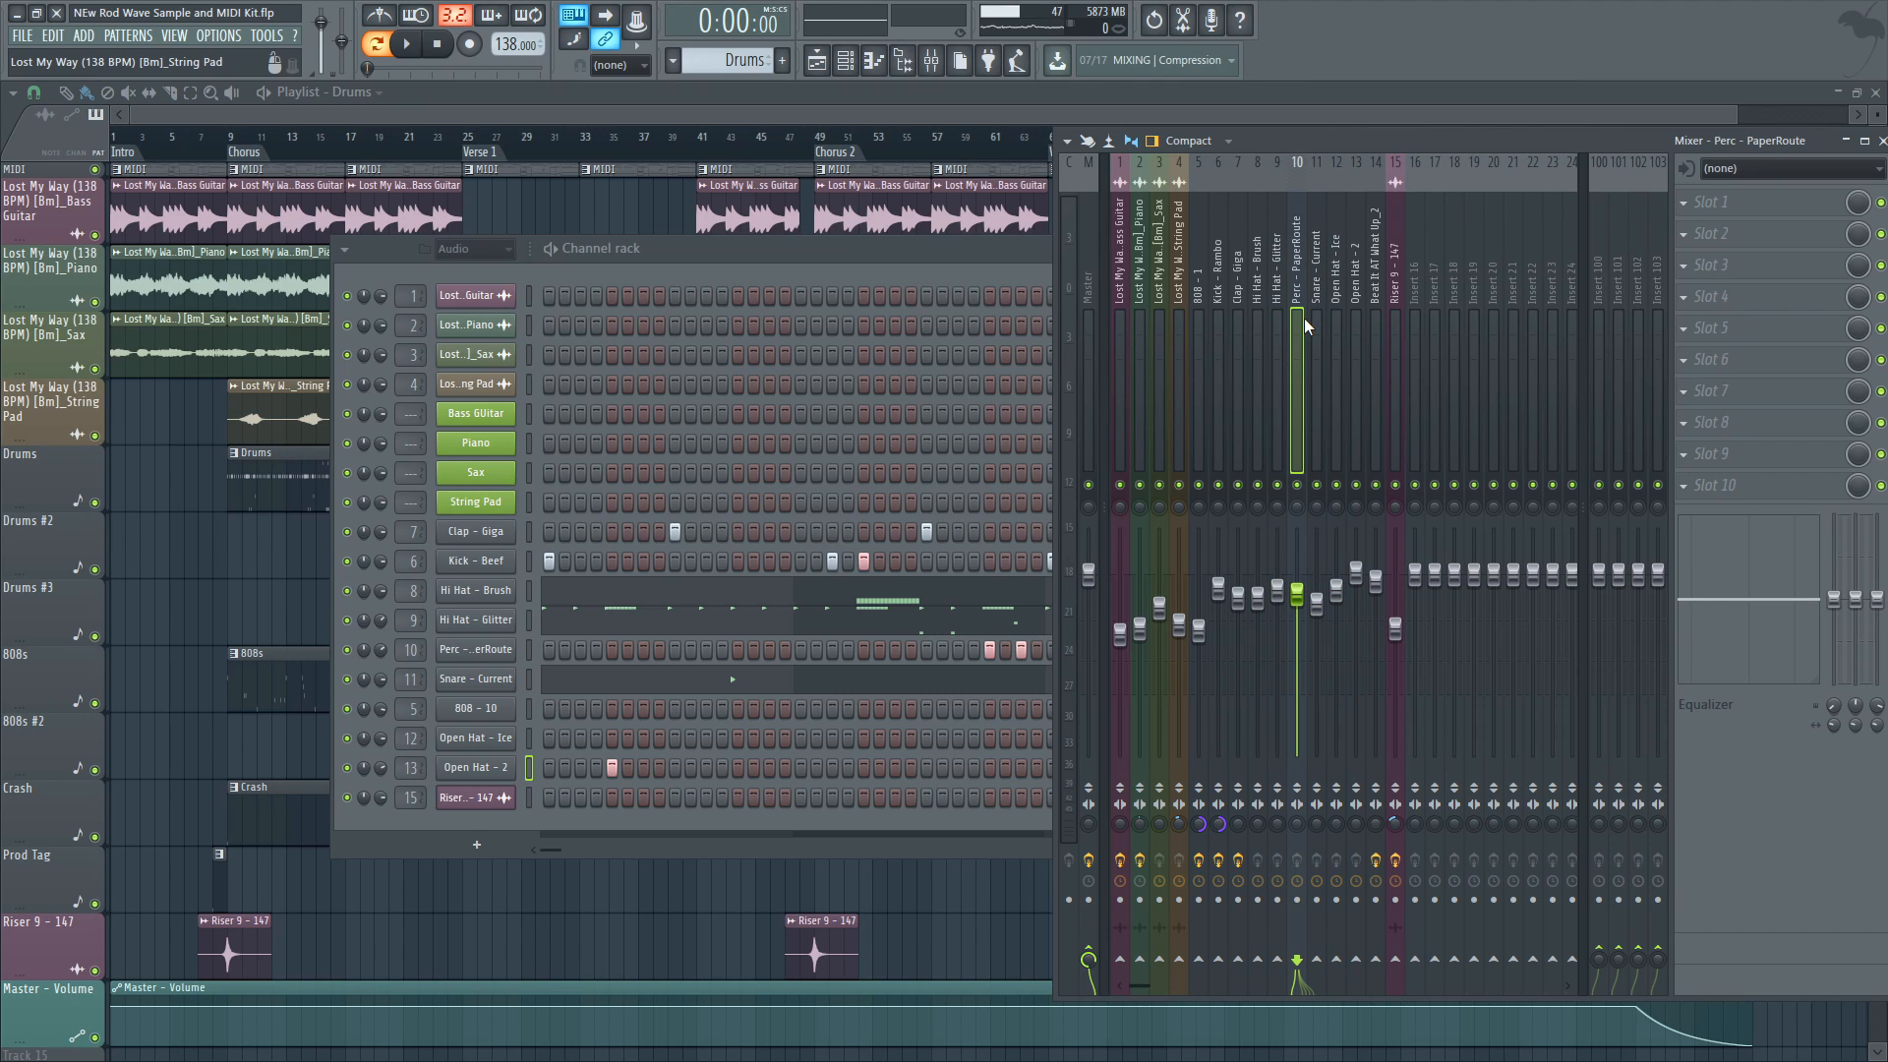
{"action": "left_click", "coordinate": [1307, 317]}
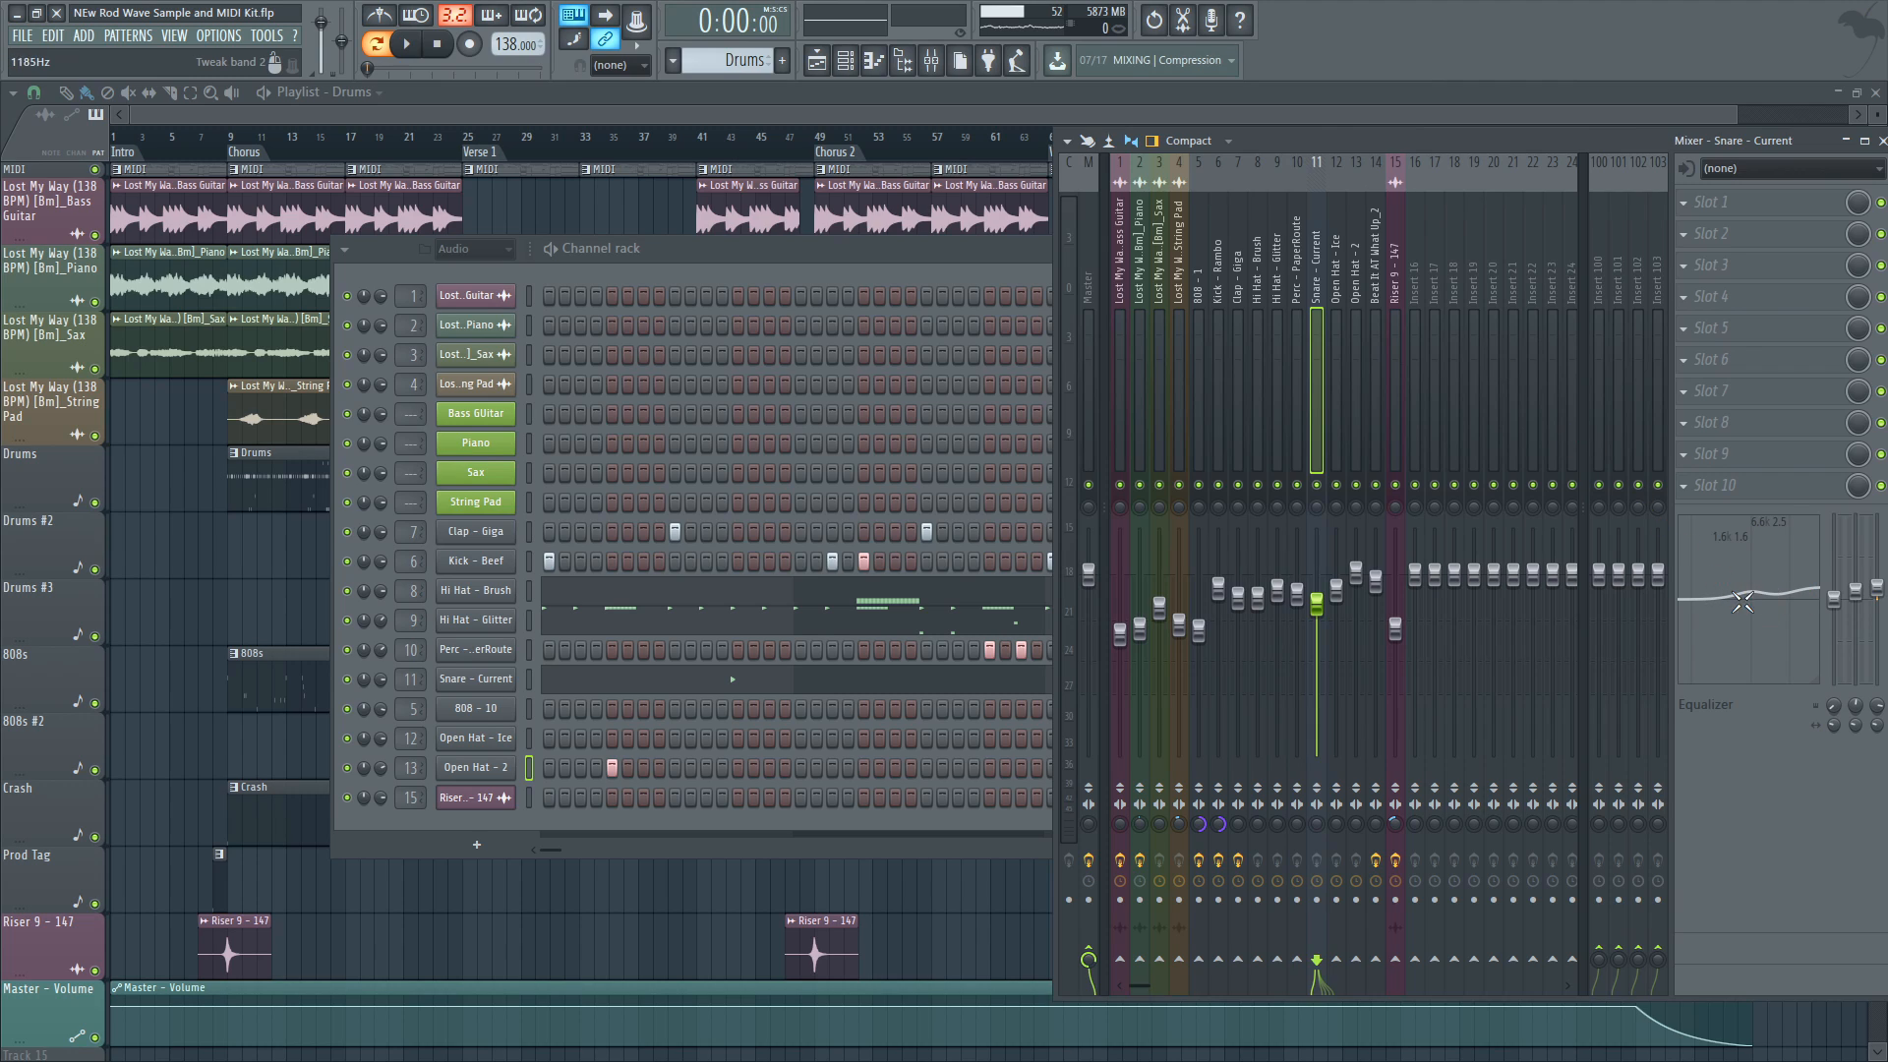
{"action": "left_click", "coordinate": [1336, 272]}
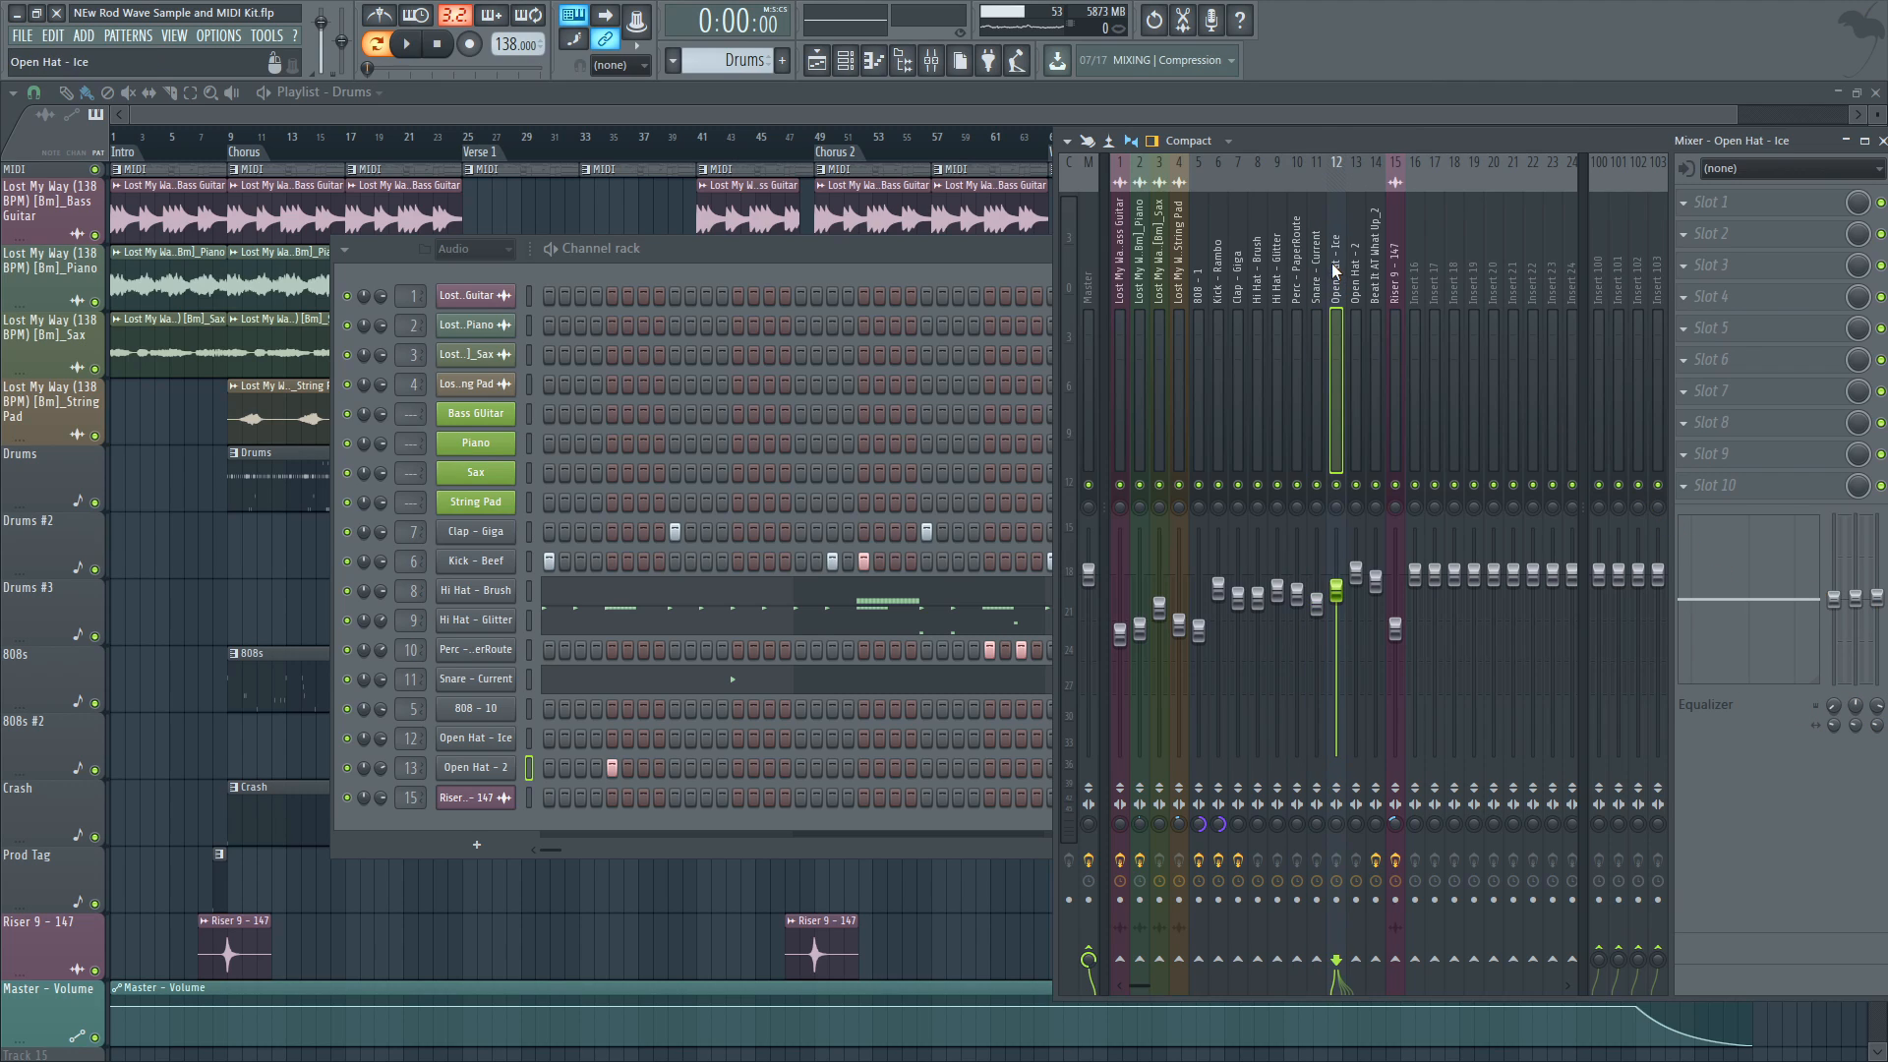
{"action": "left_click", "coordinate": [1359, 274]}
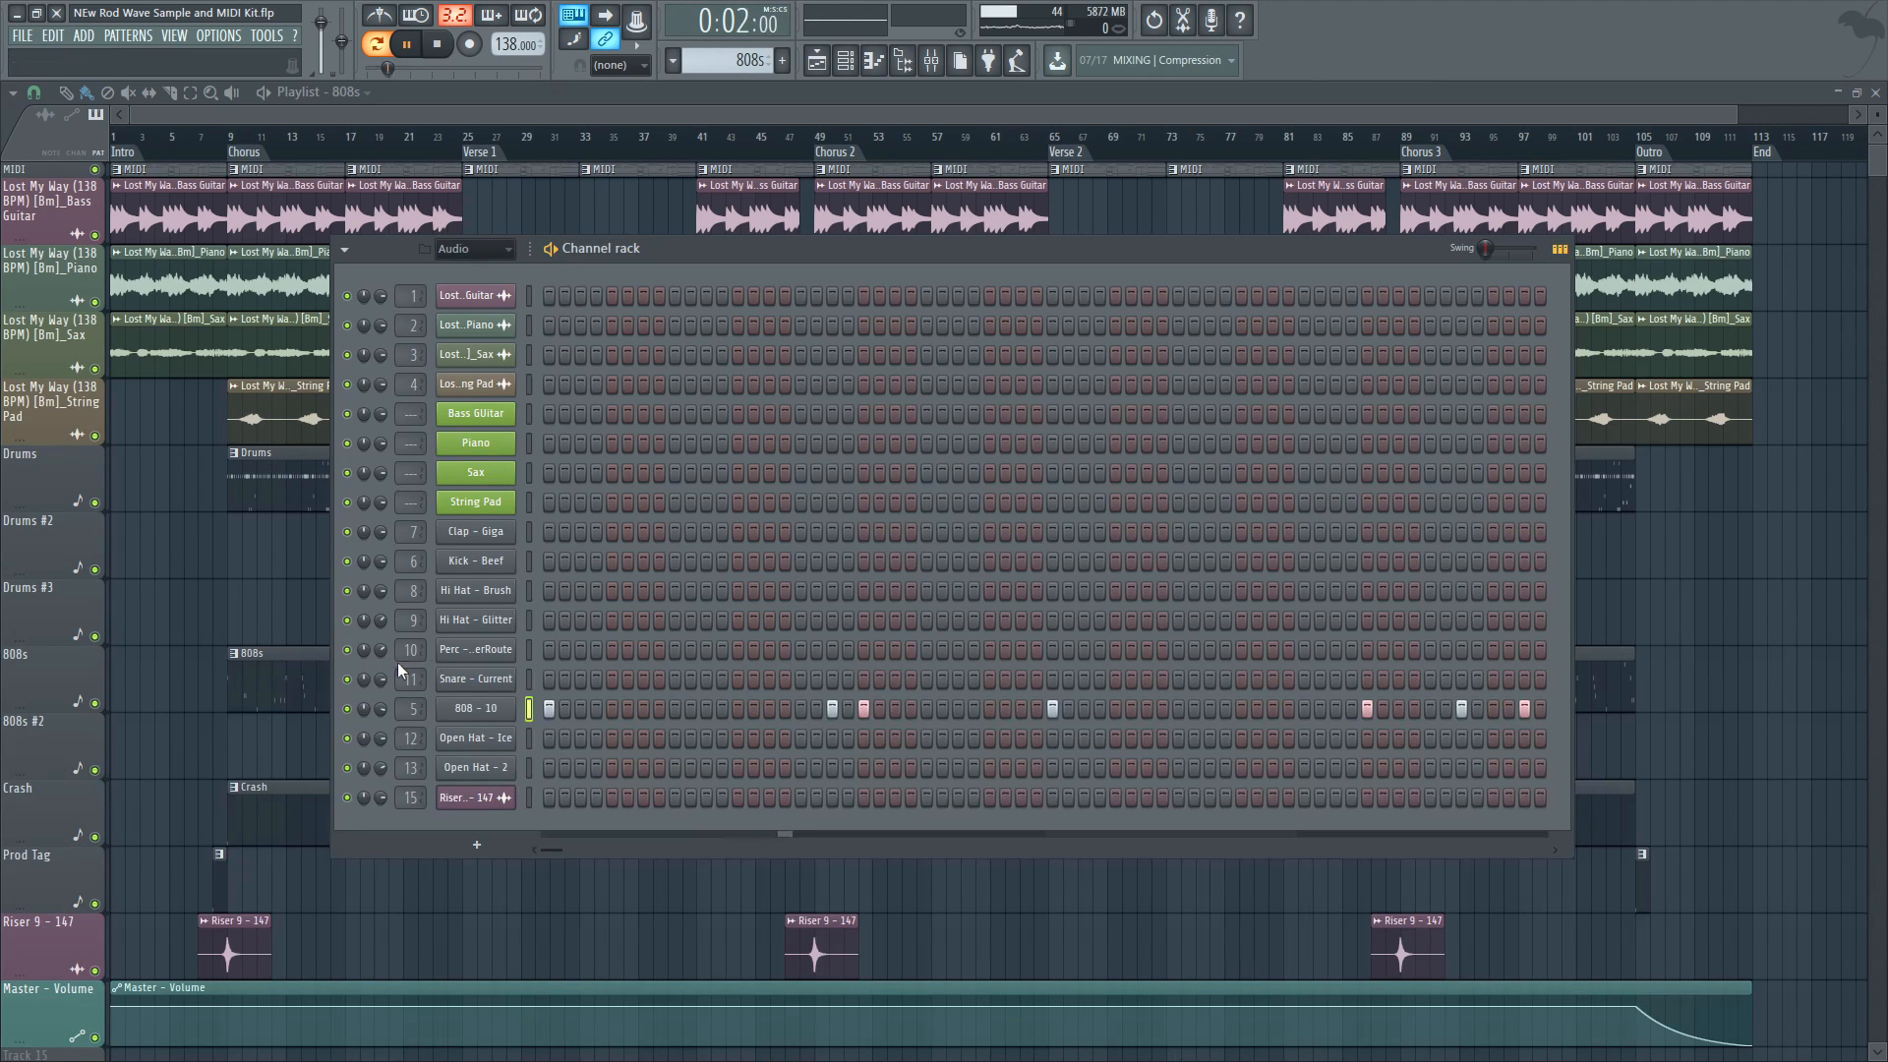
Examine the 808 - 10 notes of the 808s pattern in the piano roll, select all of them and return to the channel rack
{"action": "left_click_drag", "start_coordinate": [690, 241], "coordinate": [725, 219]}
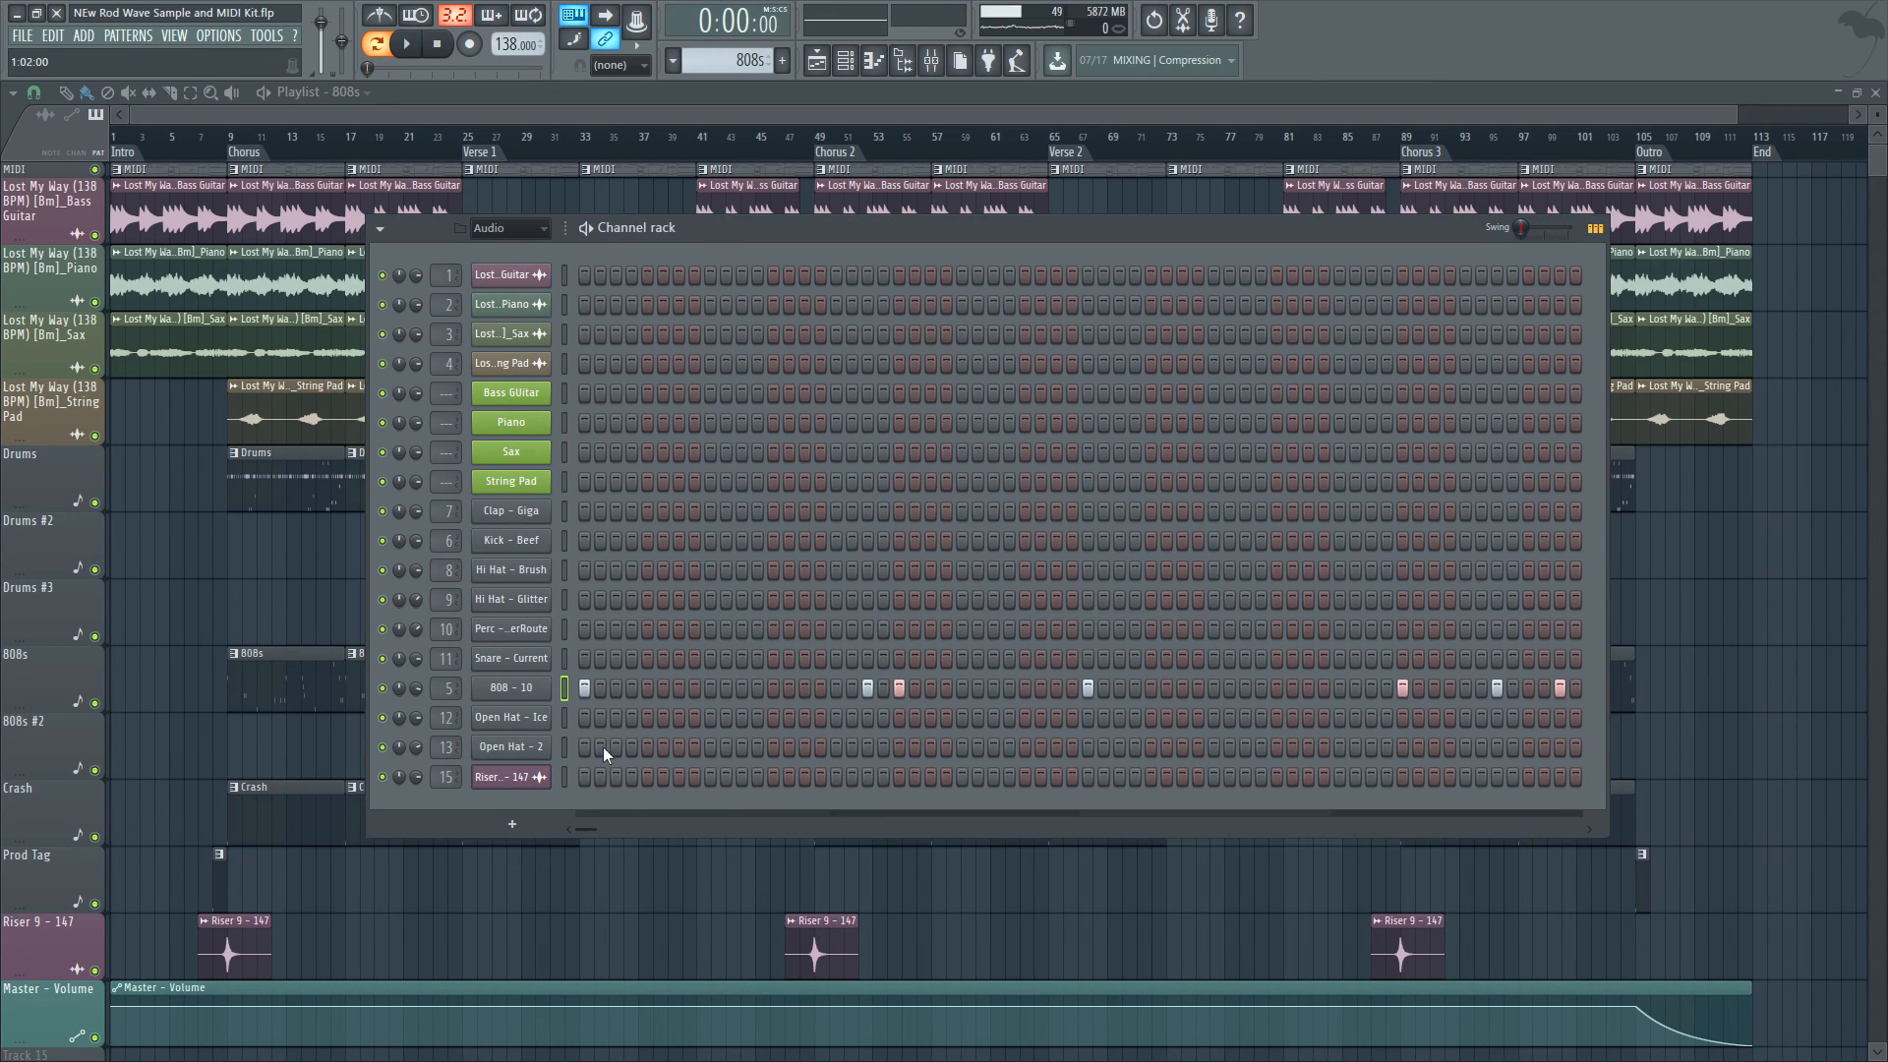
{"action": "right_click", "coordinate": [540, 688]}
{"action": "key", "text": "F7"}
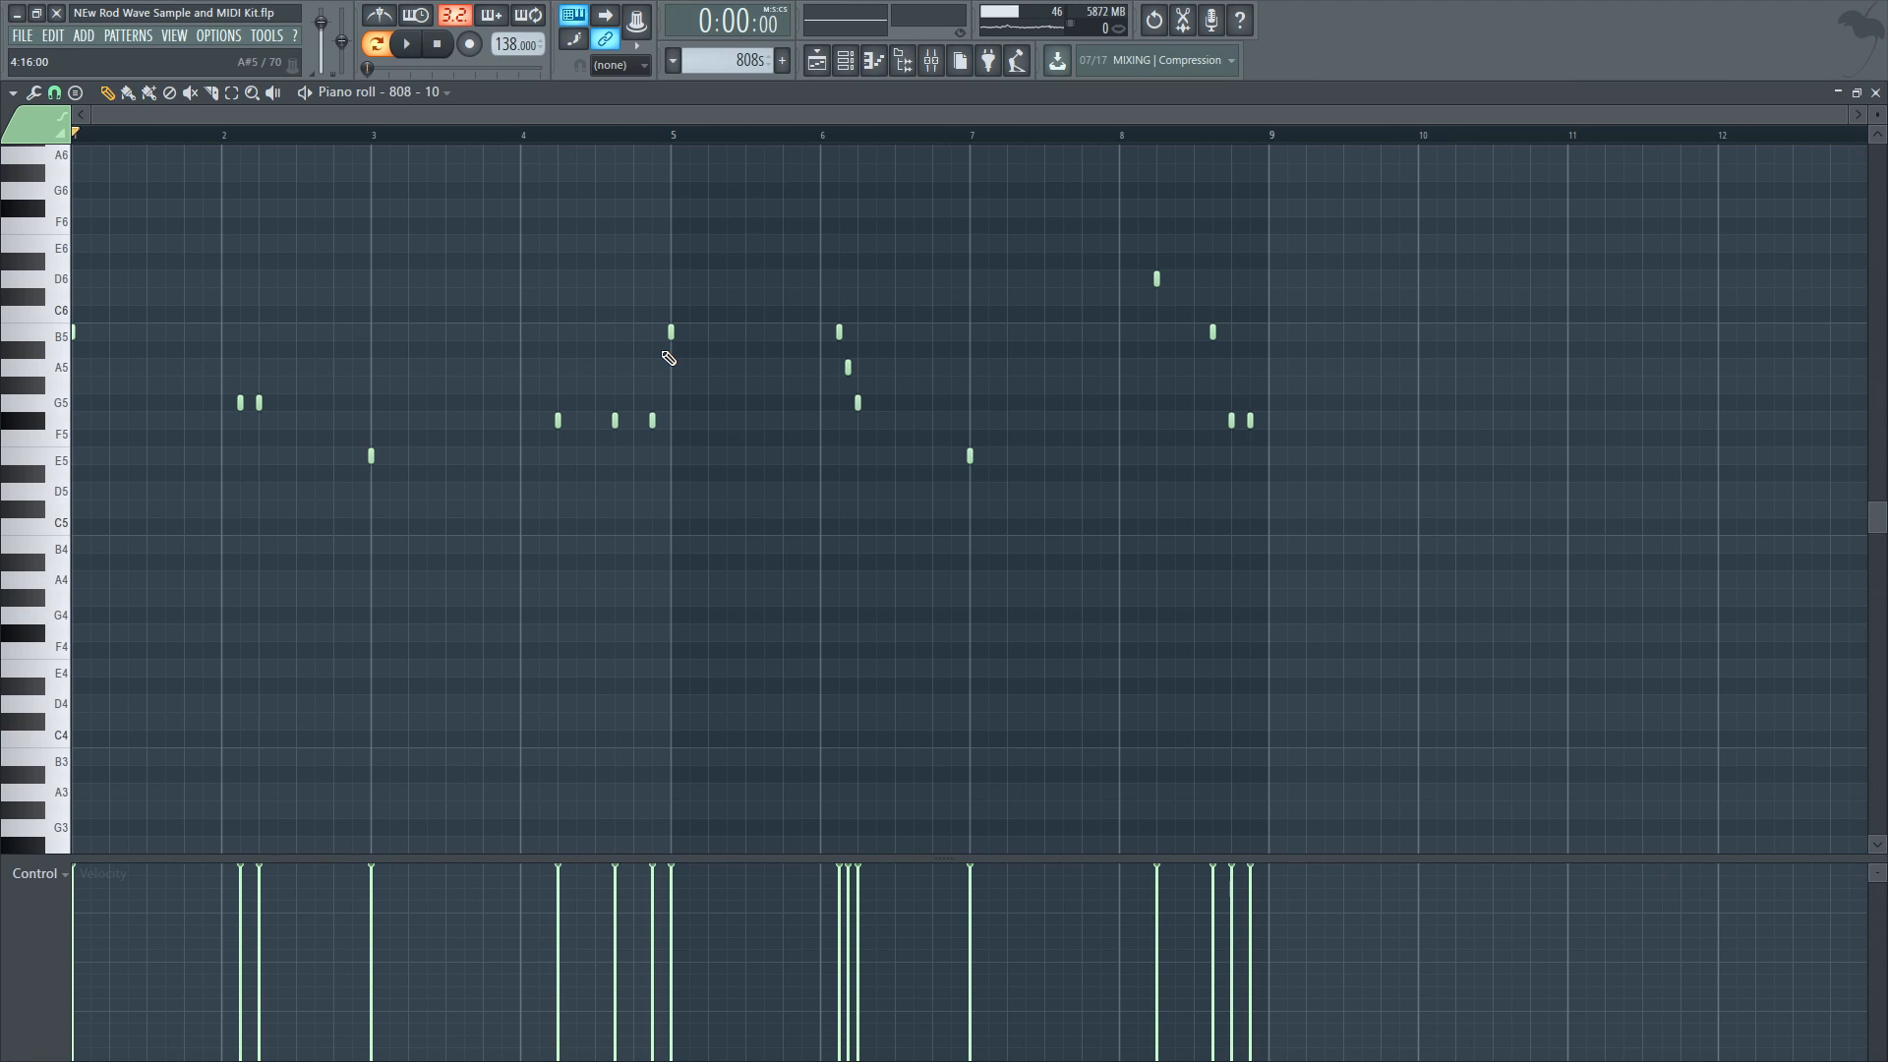
{"action": "key", "text": "ctrl+a"}
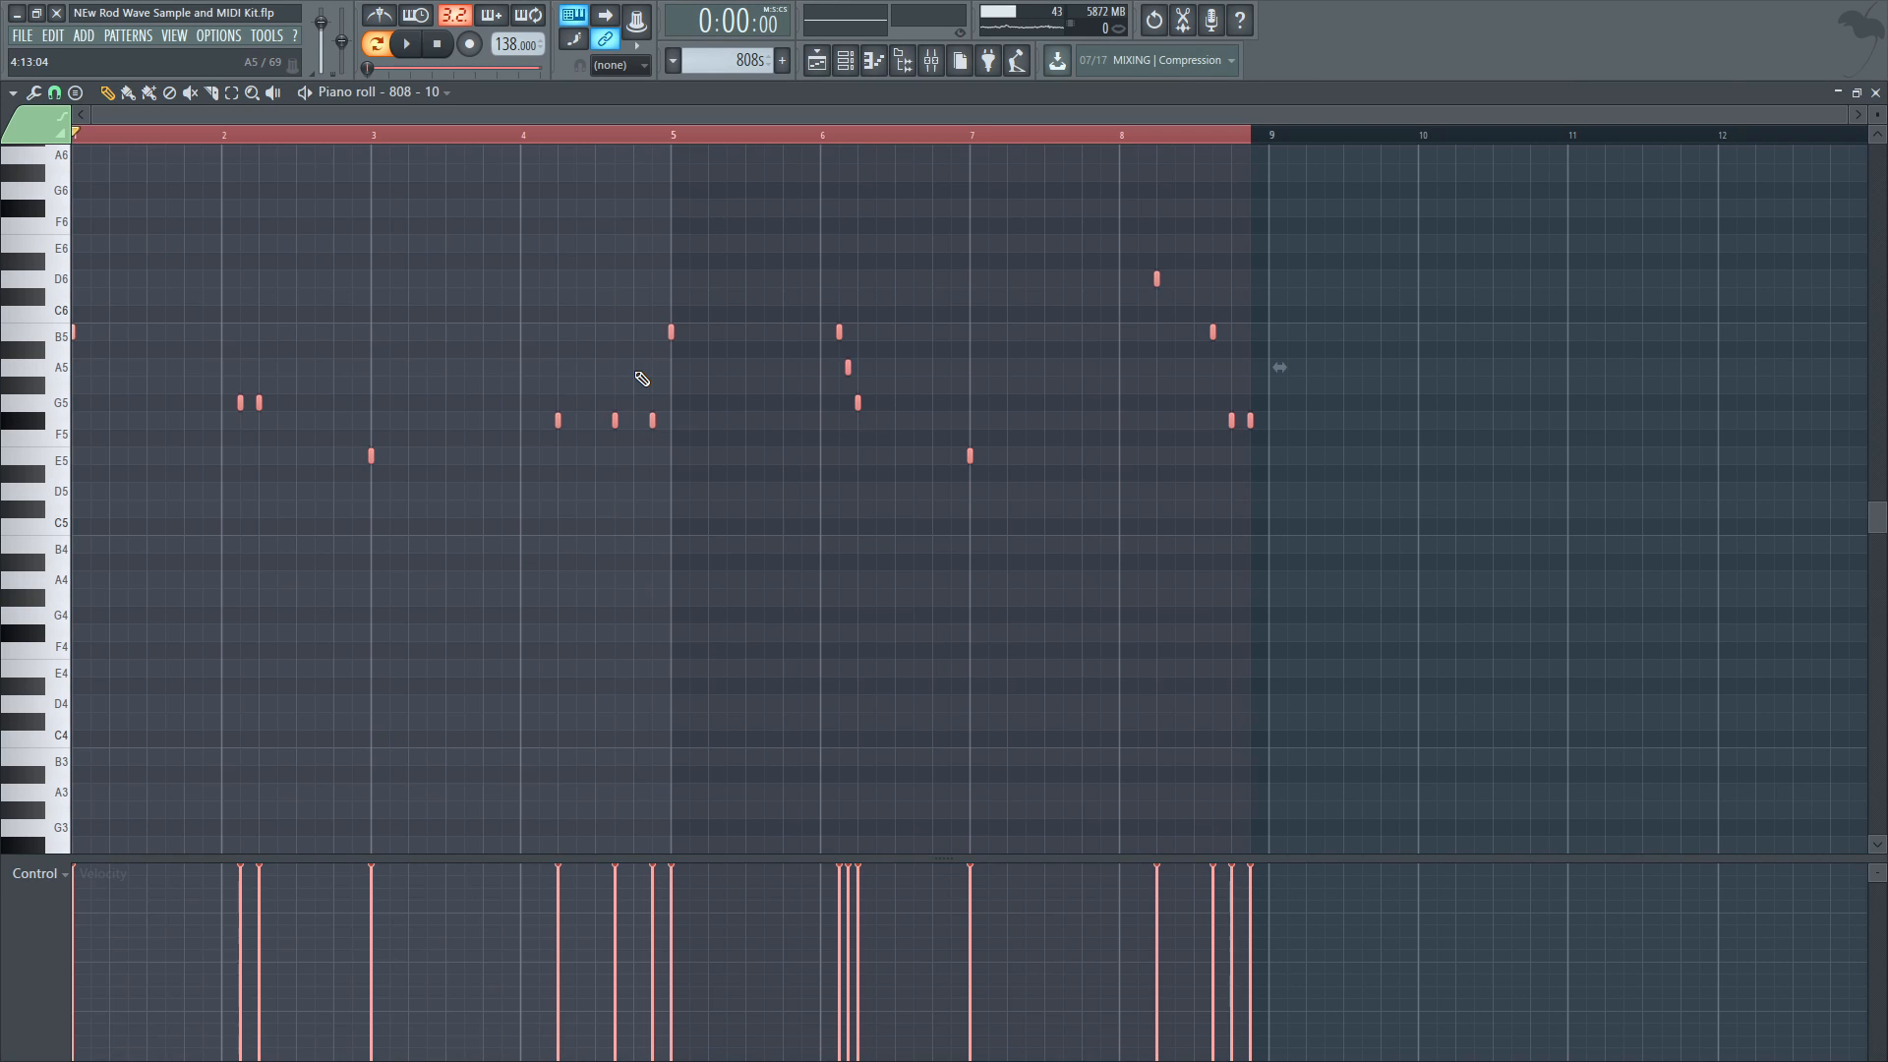
{"action": "key", "text": "F7"}
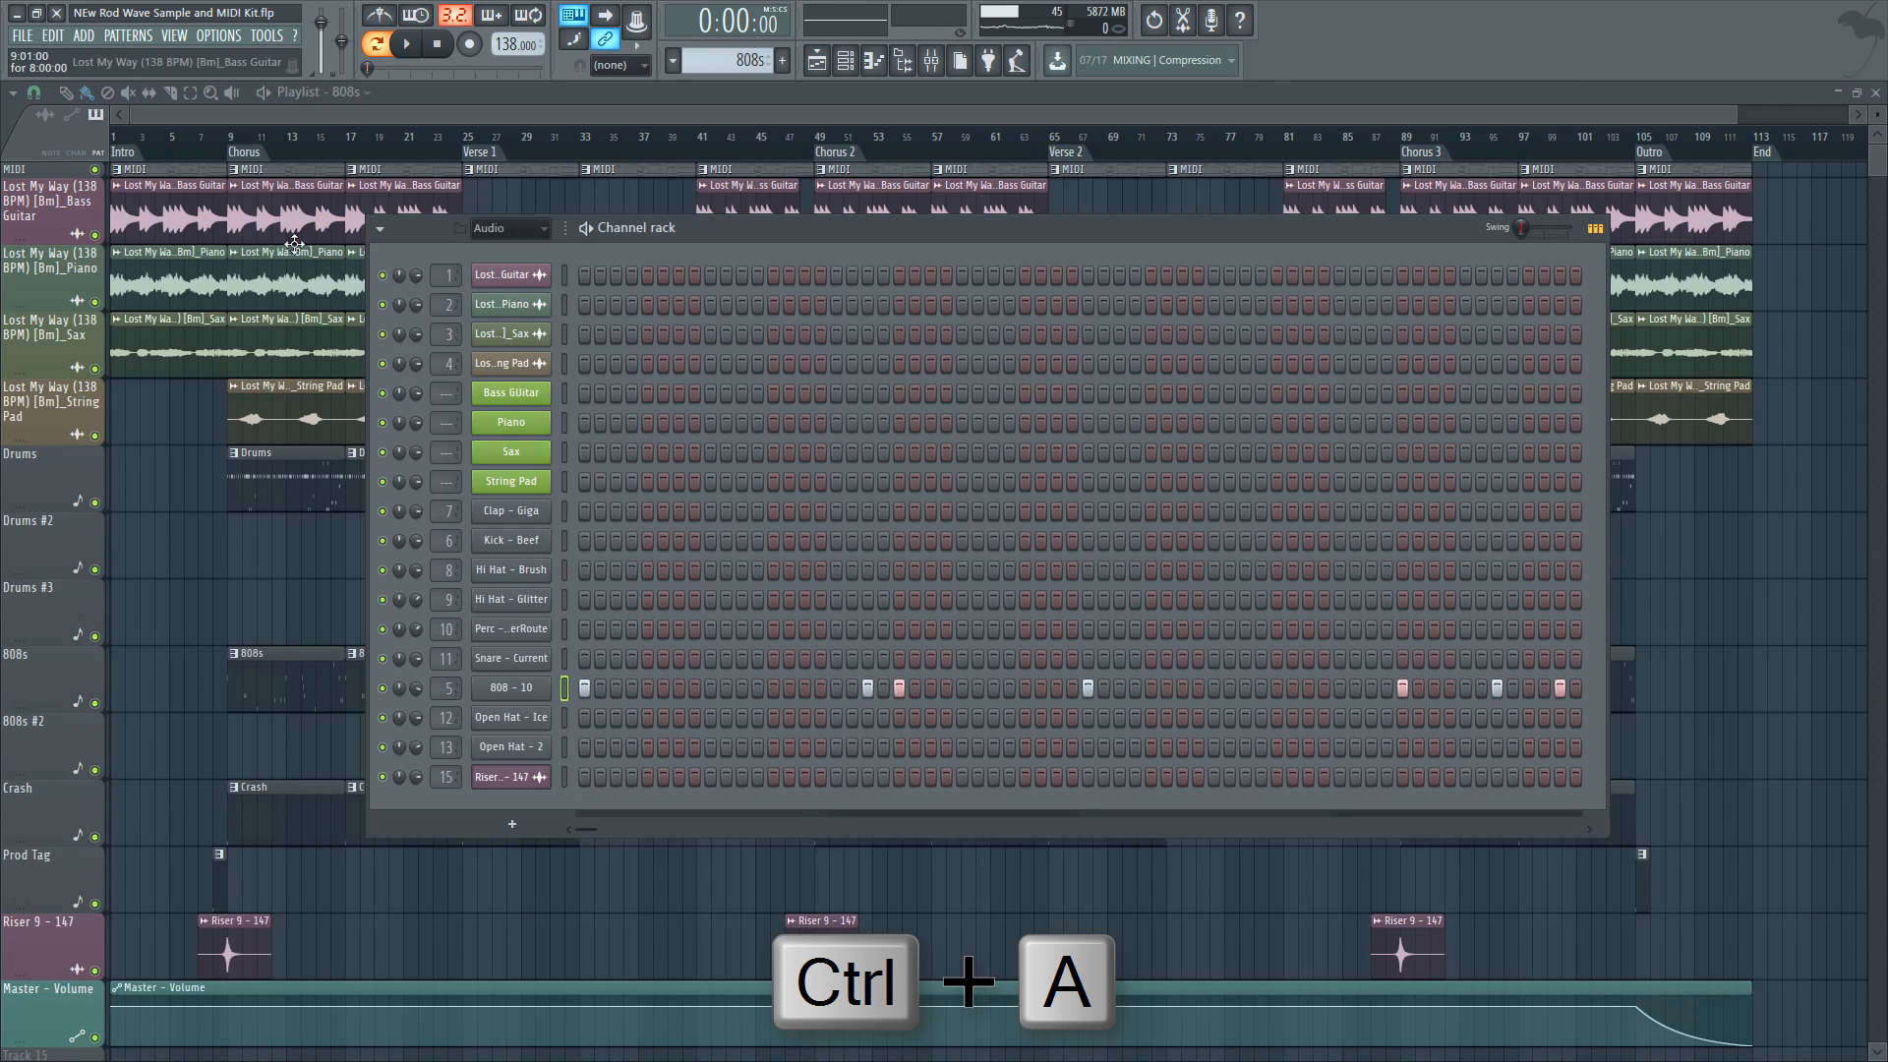
Copy the selected 808 notes, switch to the MIDI pattern and paste them into the 808 - 10 piano roll
{"action": "key", "text": "ctrl+c"}
{"action": "key", "text": "KP_Subtract"}
{"action": "key", "text": "KP_Subtract"}
{"action": "key", "text": "KP_Subtract"}
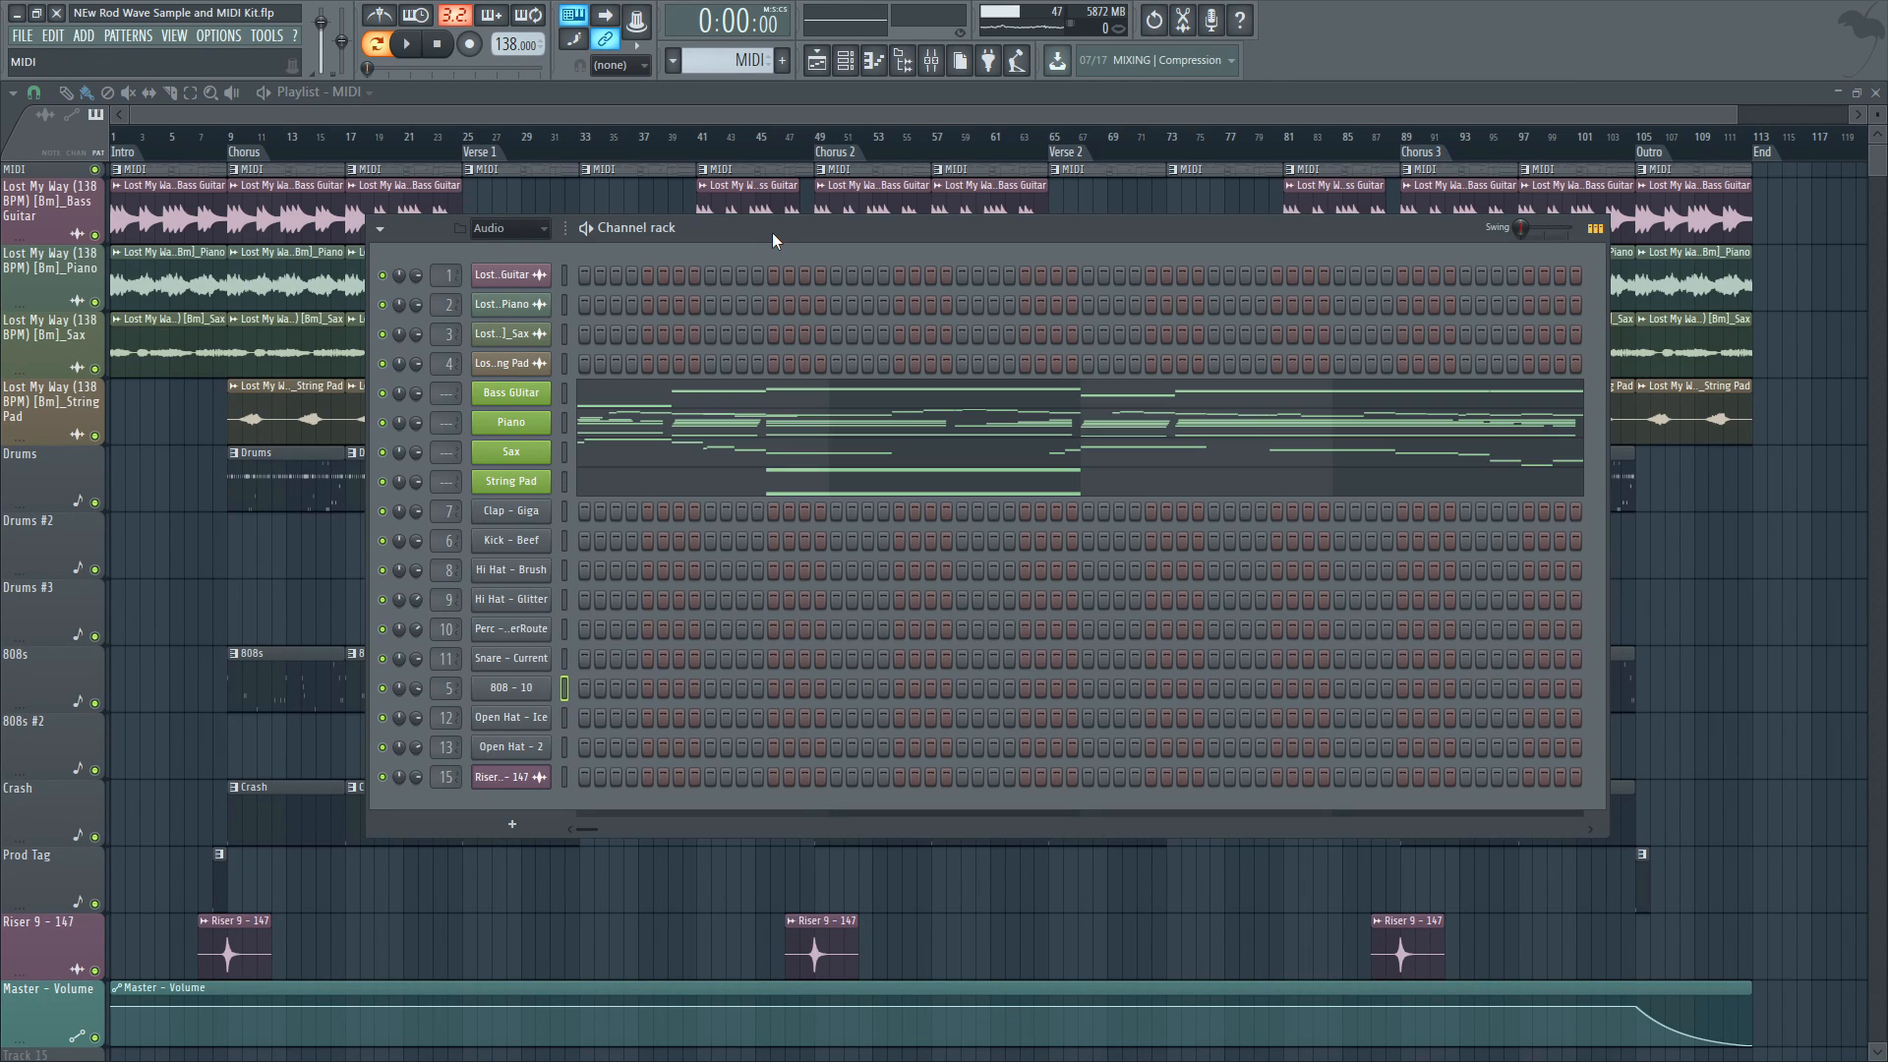
{"action": "right_click", "coordinate": [546, 682]}
{"action": "left_click", "coordinate": [575, 692]}
{"action": "key", "text": "ctrl+v"}
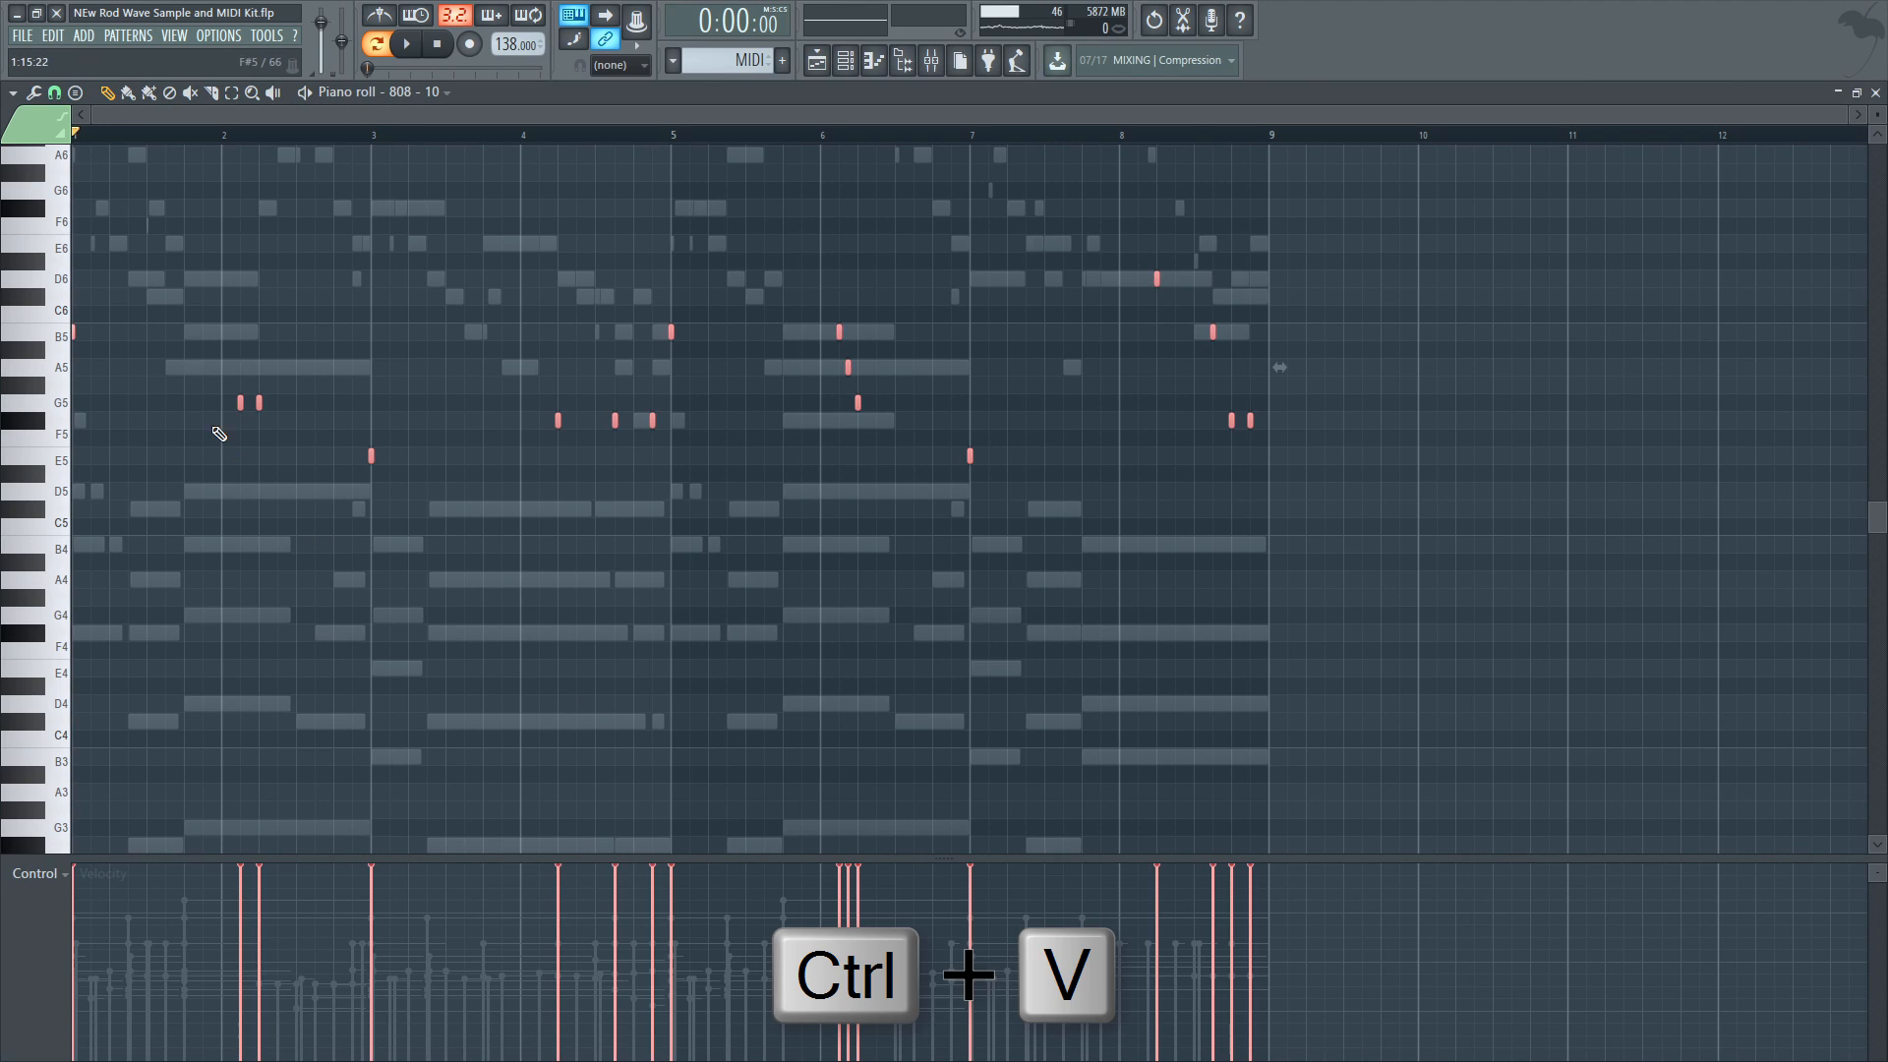
Transpose the pasted 808 notes down three octaves to line them up with the lowest ghost notes of the melody
{"action": "key", "text": "ctrl+Down"}
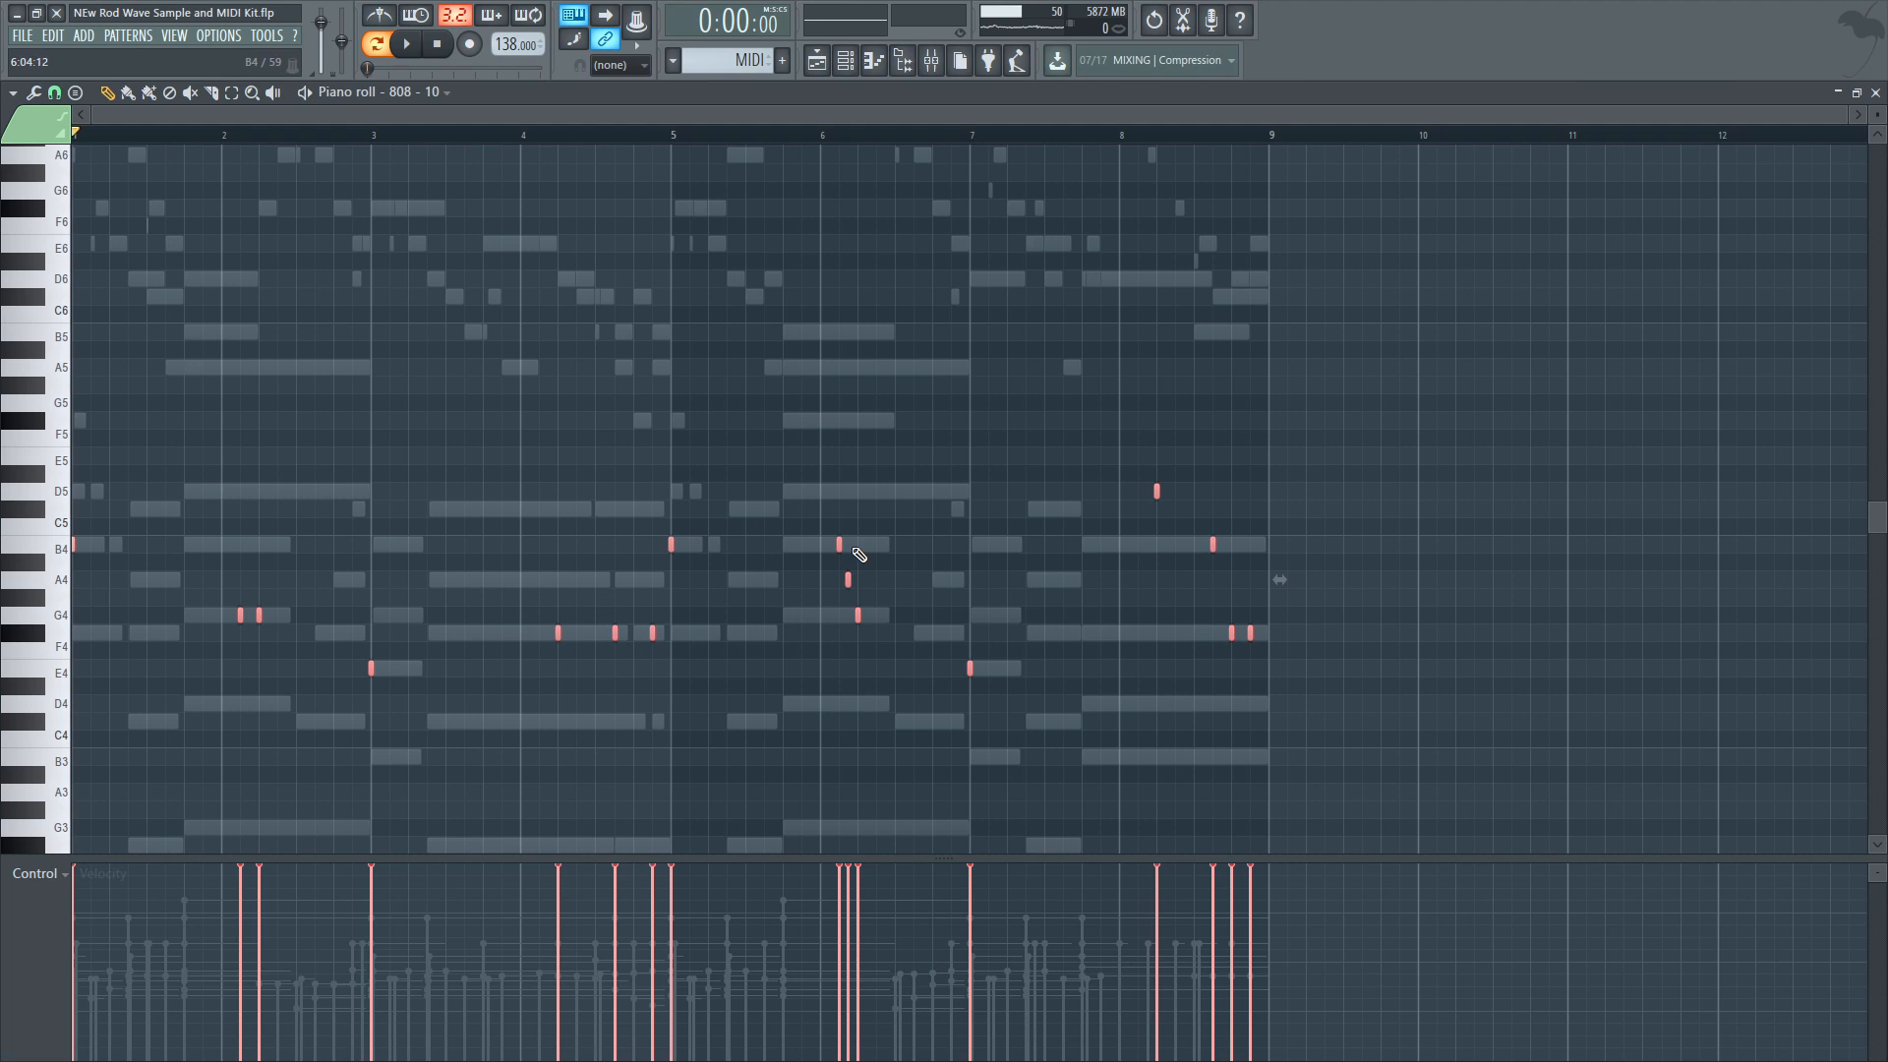
{"action": "scroll", "coordinate": [1118, 549], "scroll_direction": "down", "scroll_amount": 4}
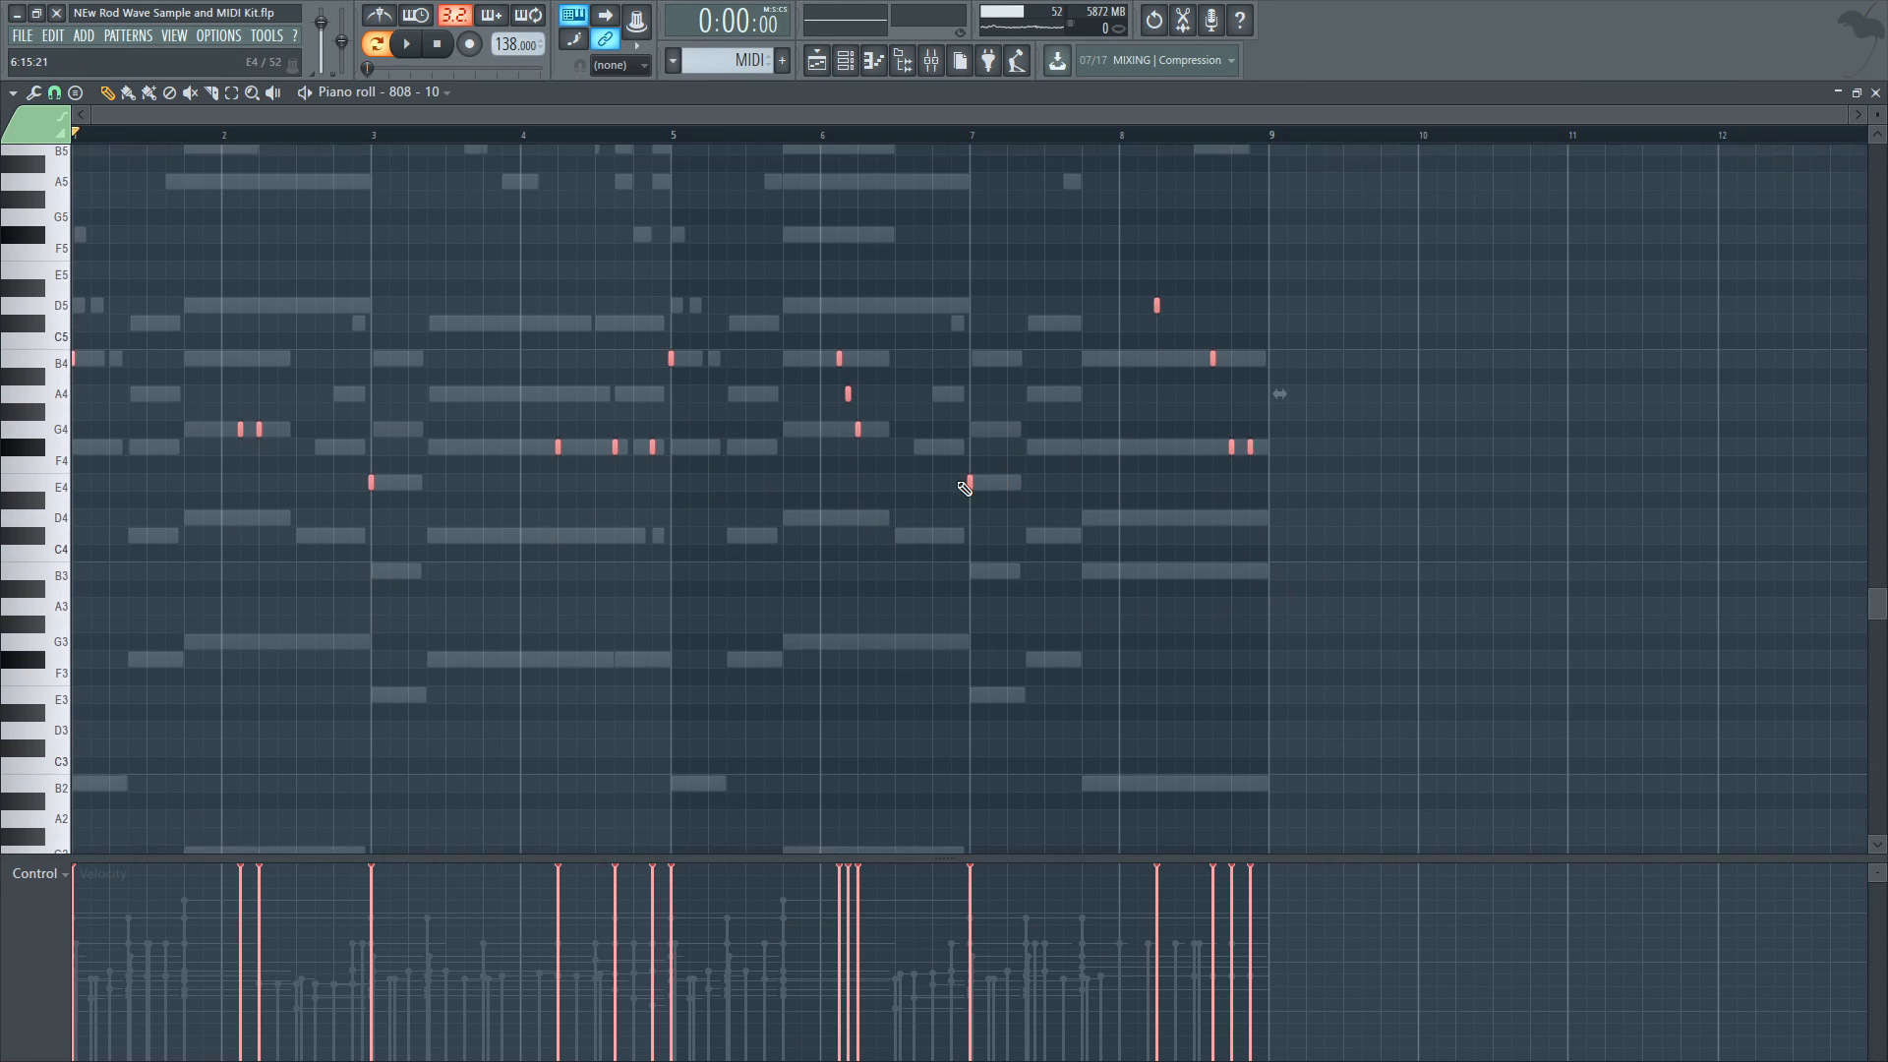
{"action": "scroll", "coordinate": [946, 369], "scroll_direction": "down", "scroll_amount": 2}
{"action": "key", "text": "ctrl+Down"}
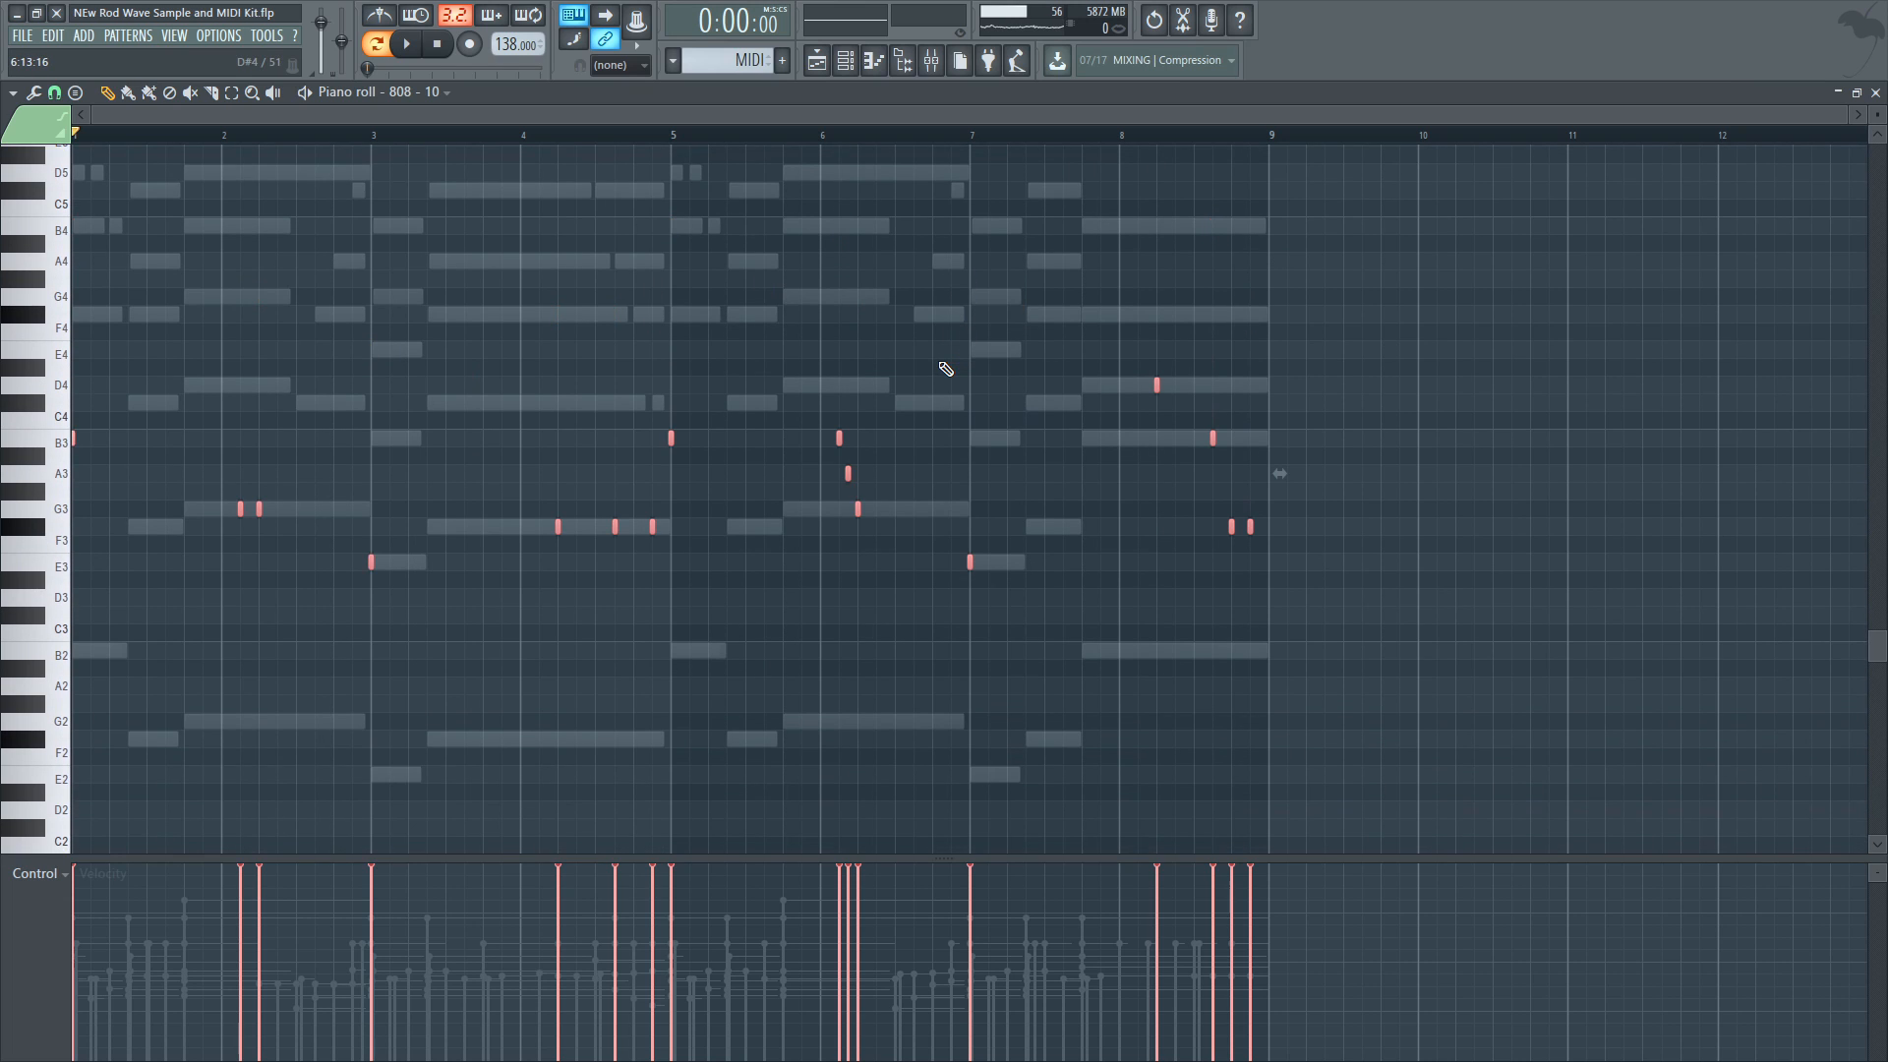
{"action": "key", "text": "ctrl+Down"}
{"action": "scroll", "coordinate": [946, 370], "scroll_direction": "down", "scroll_amount": 5}
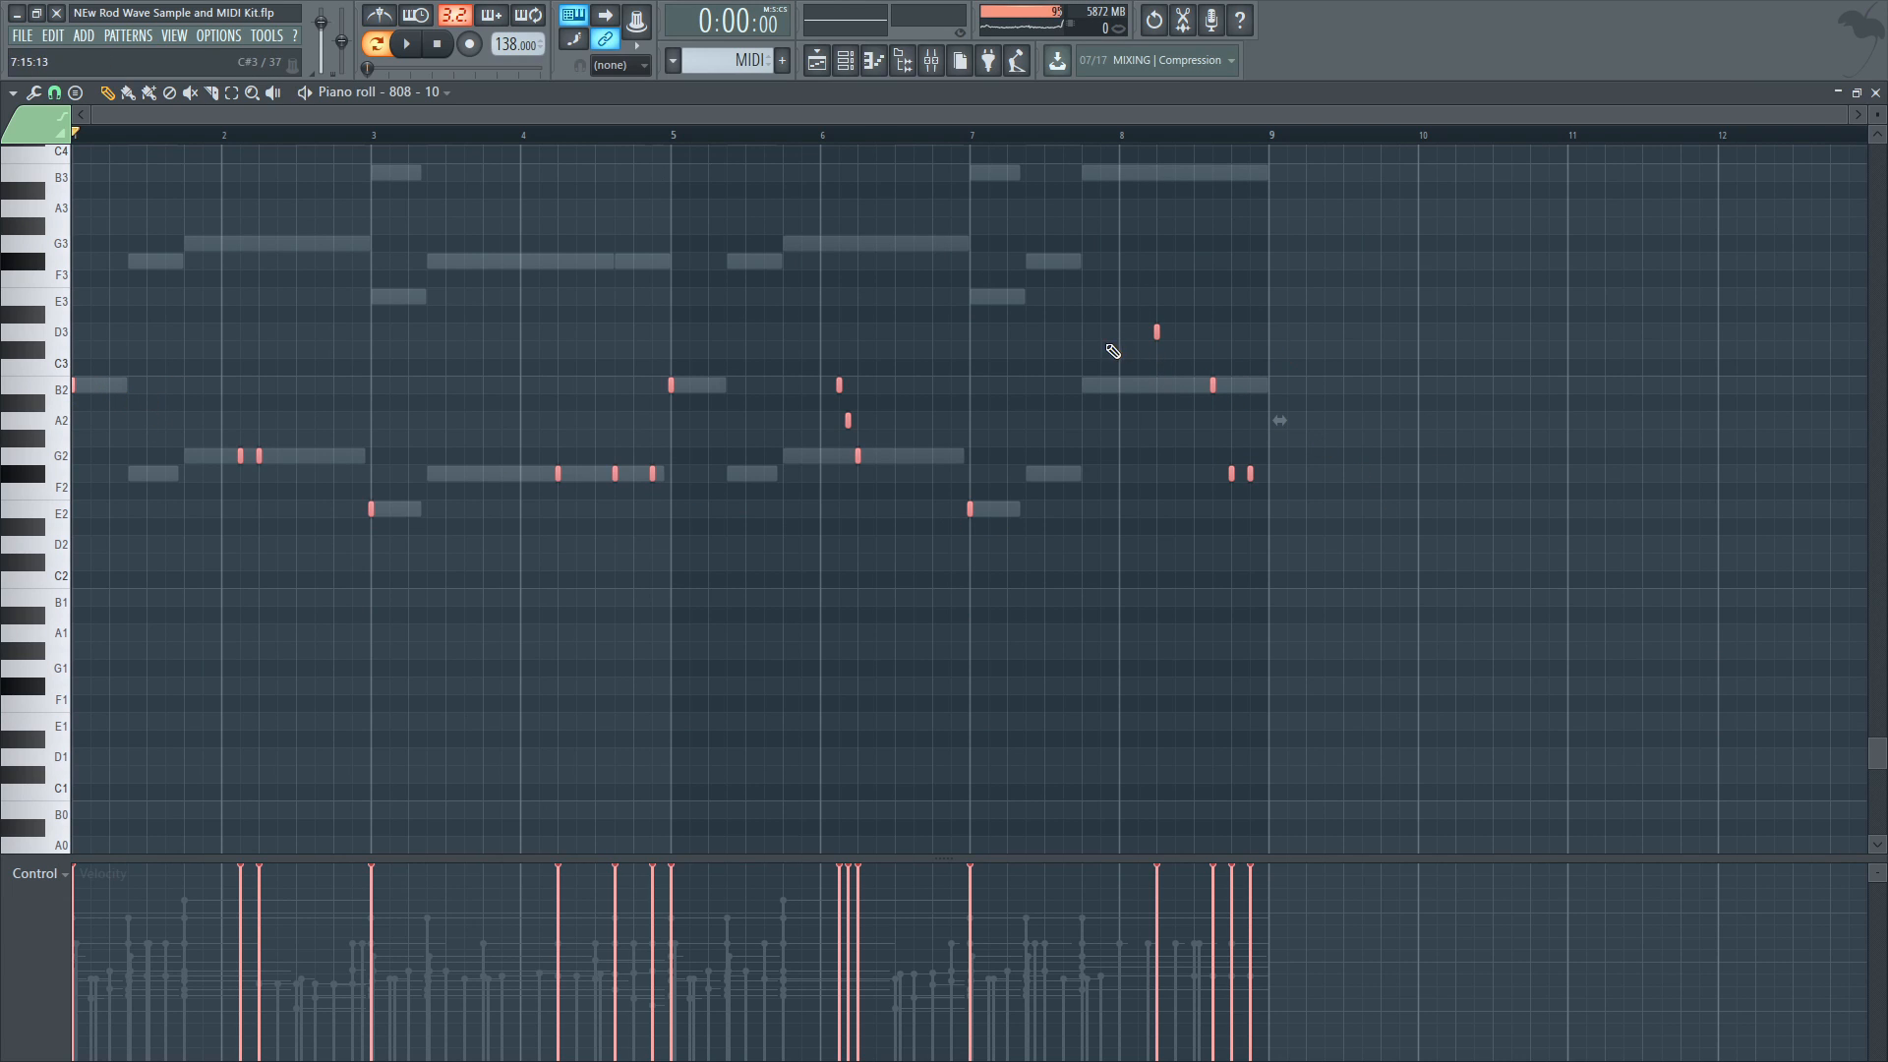
{"action": "scroll", "coordinate": [1141, 364], "scroll_direction": "up", "scroll_amount": 2}
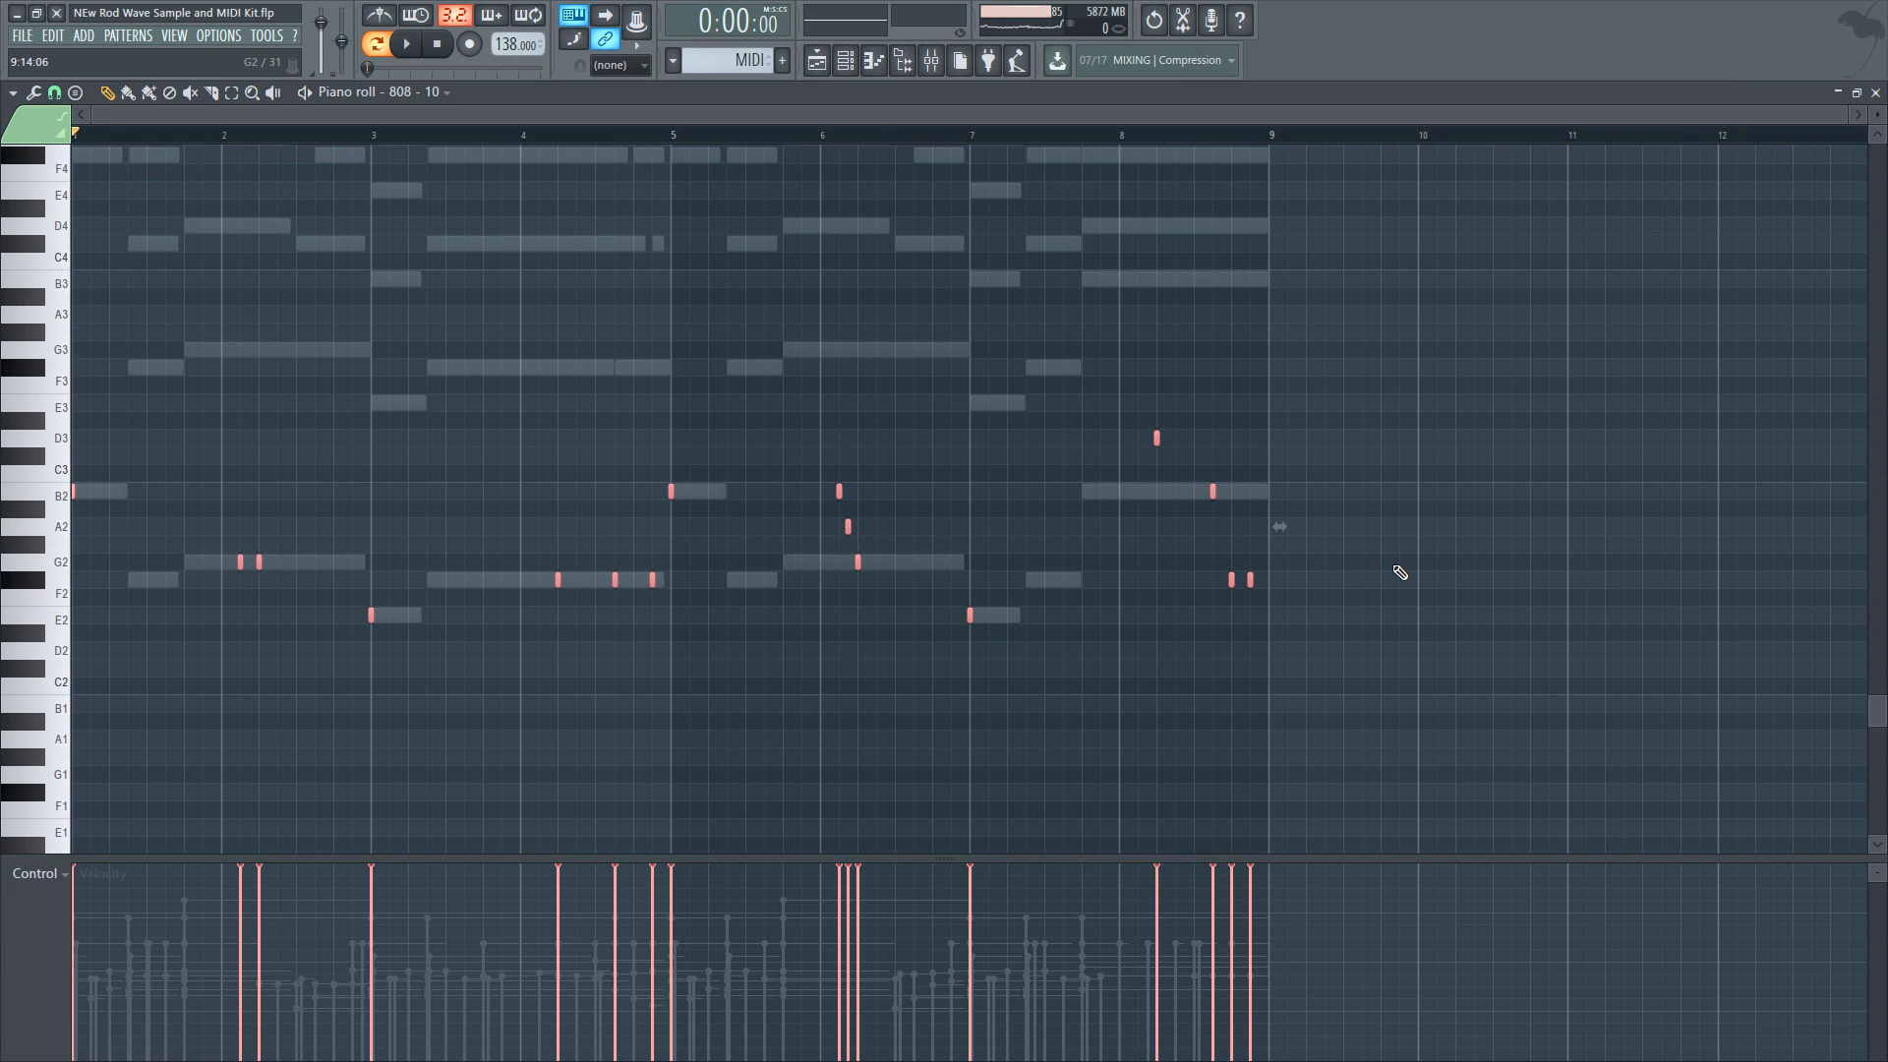
Return to the playlist, examine the Prod Tag and riser clips before the first chorus and set the playhead just before bar 8
{"action": "key", "text": "F7"}
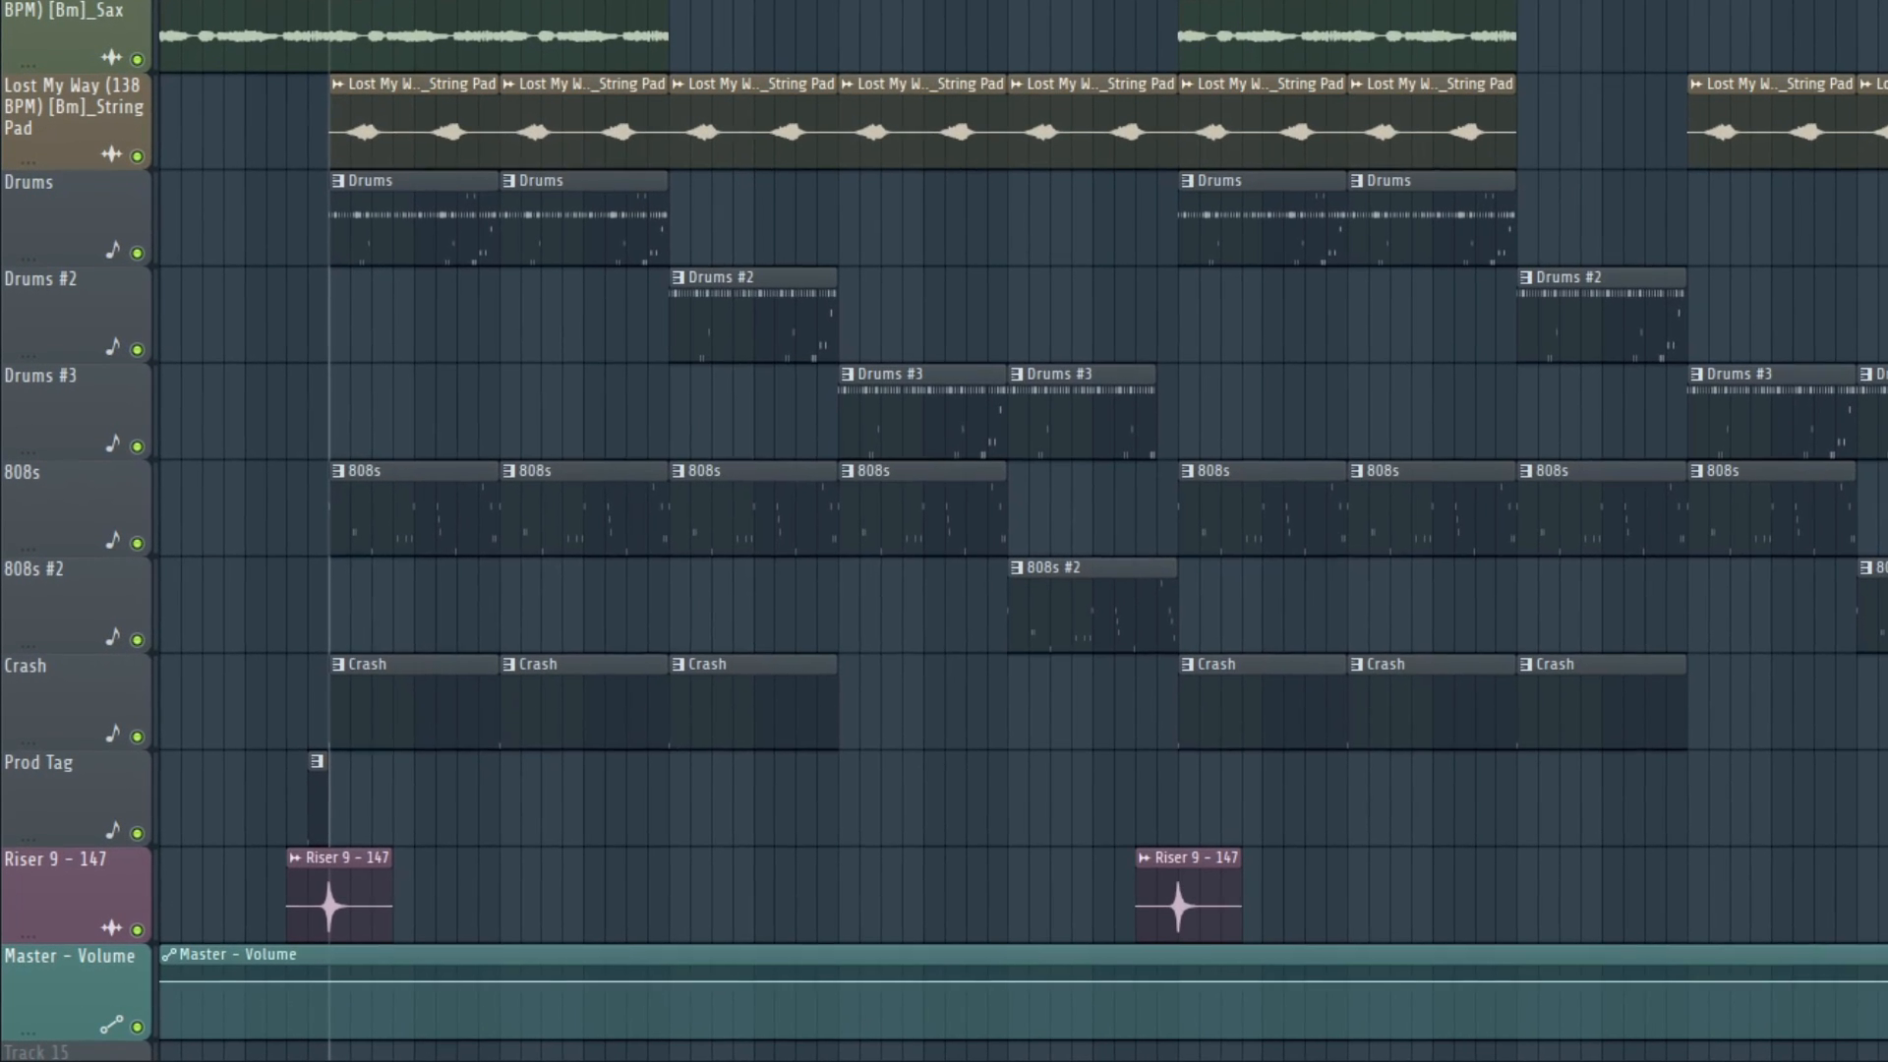
{"action": "scroll", "coordinate": [295, 689], "scroll_direction": "up", "scroll_amount": 10}
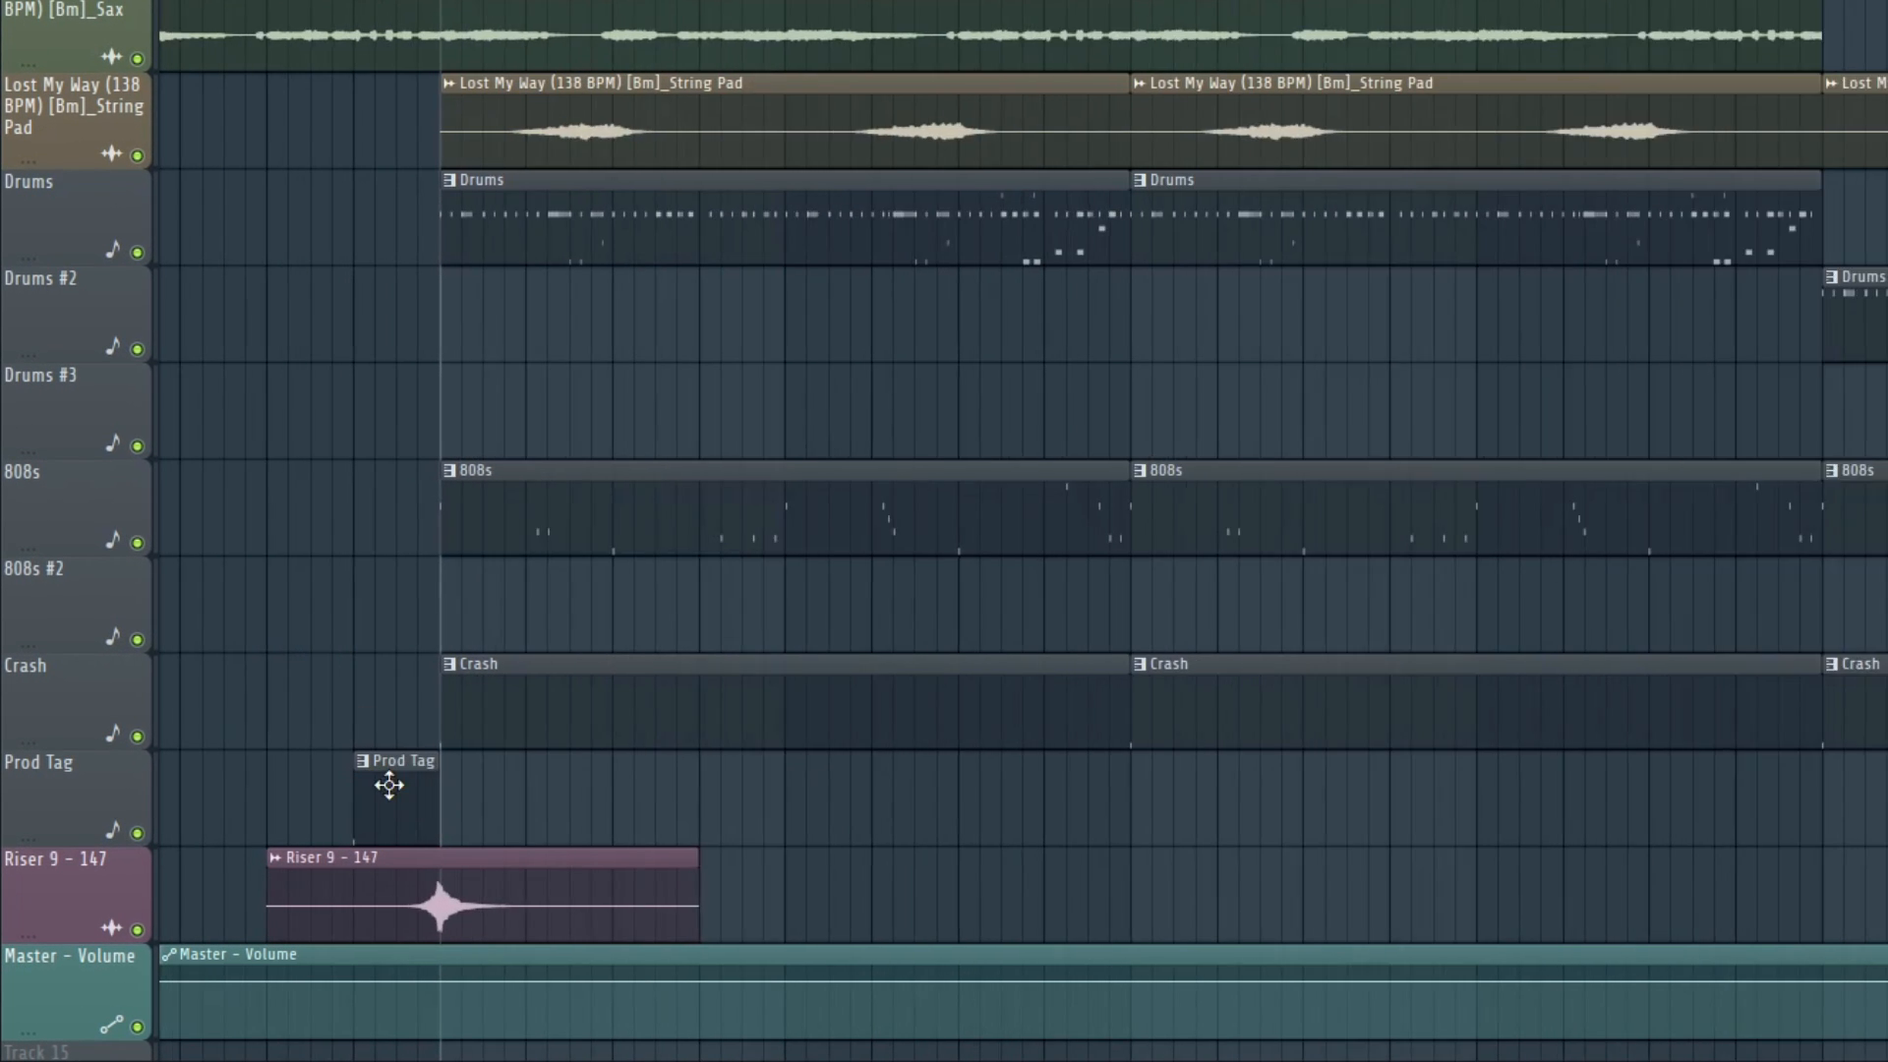
{"action": "scroll", "coordinate": [464, 633], "scroll_direction": "down", "scroll_amount": 4}
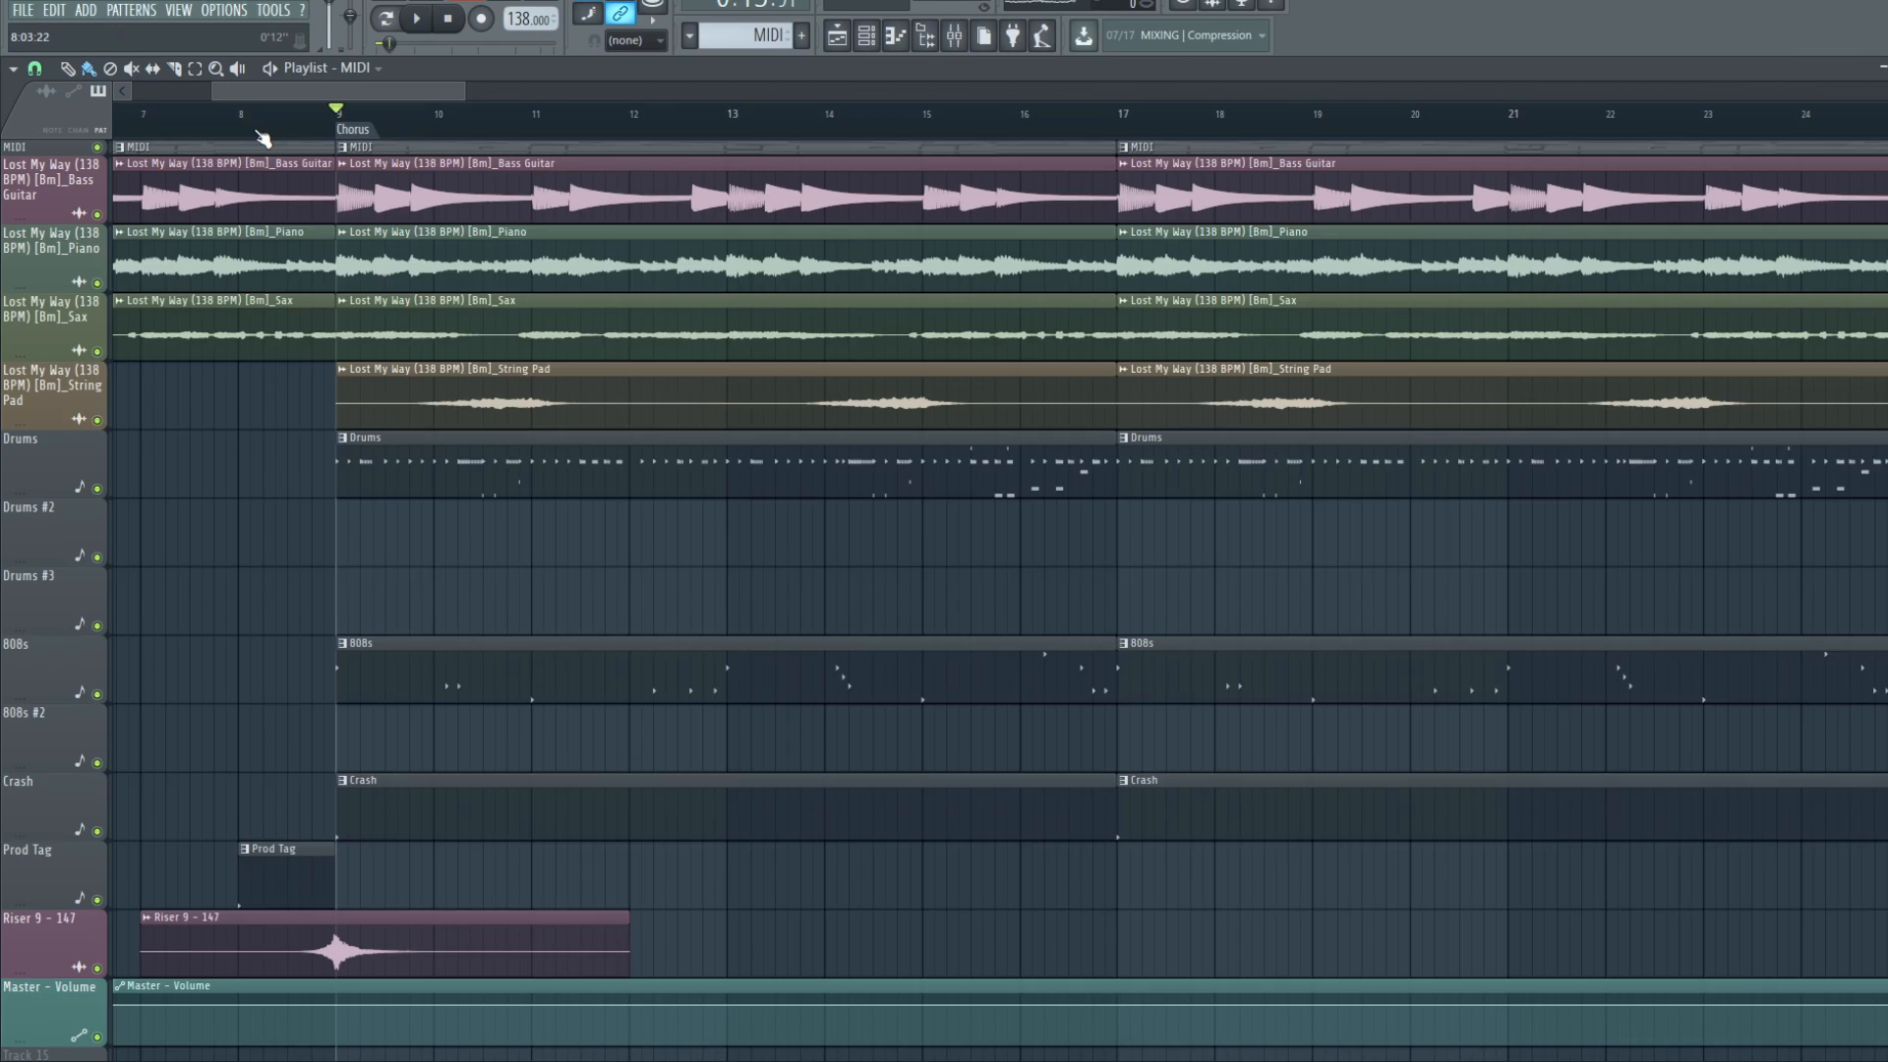
{"action": "left_click", "coordinate": [230, 120]}
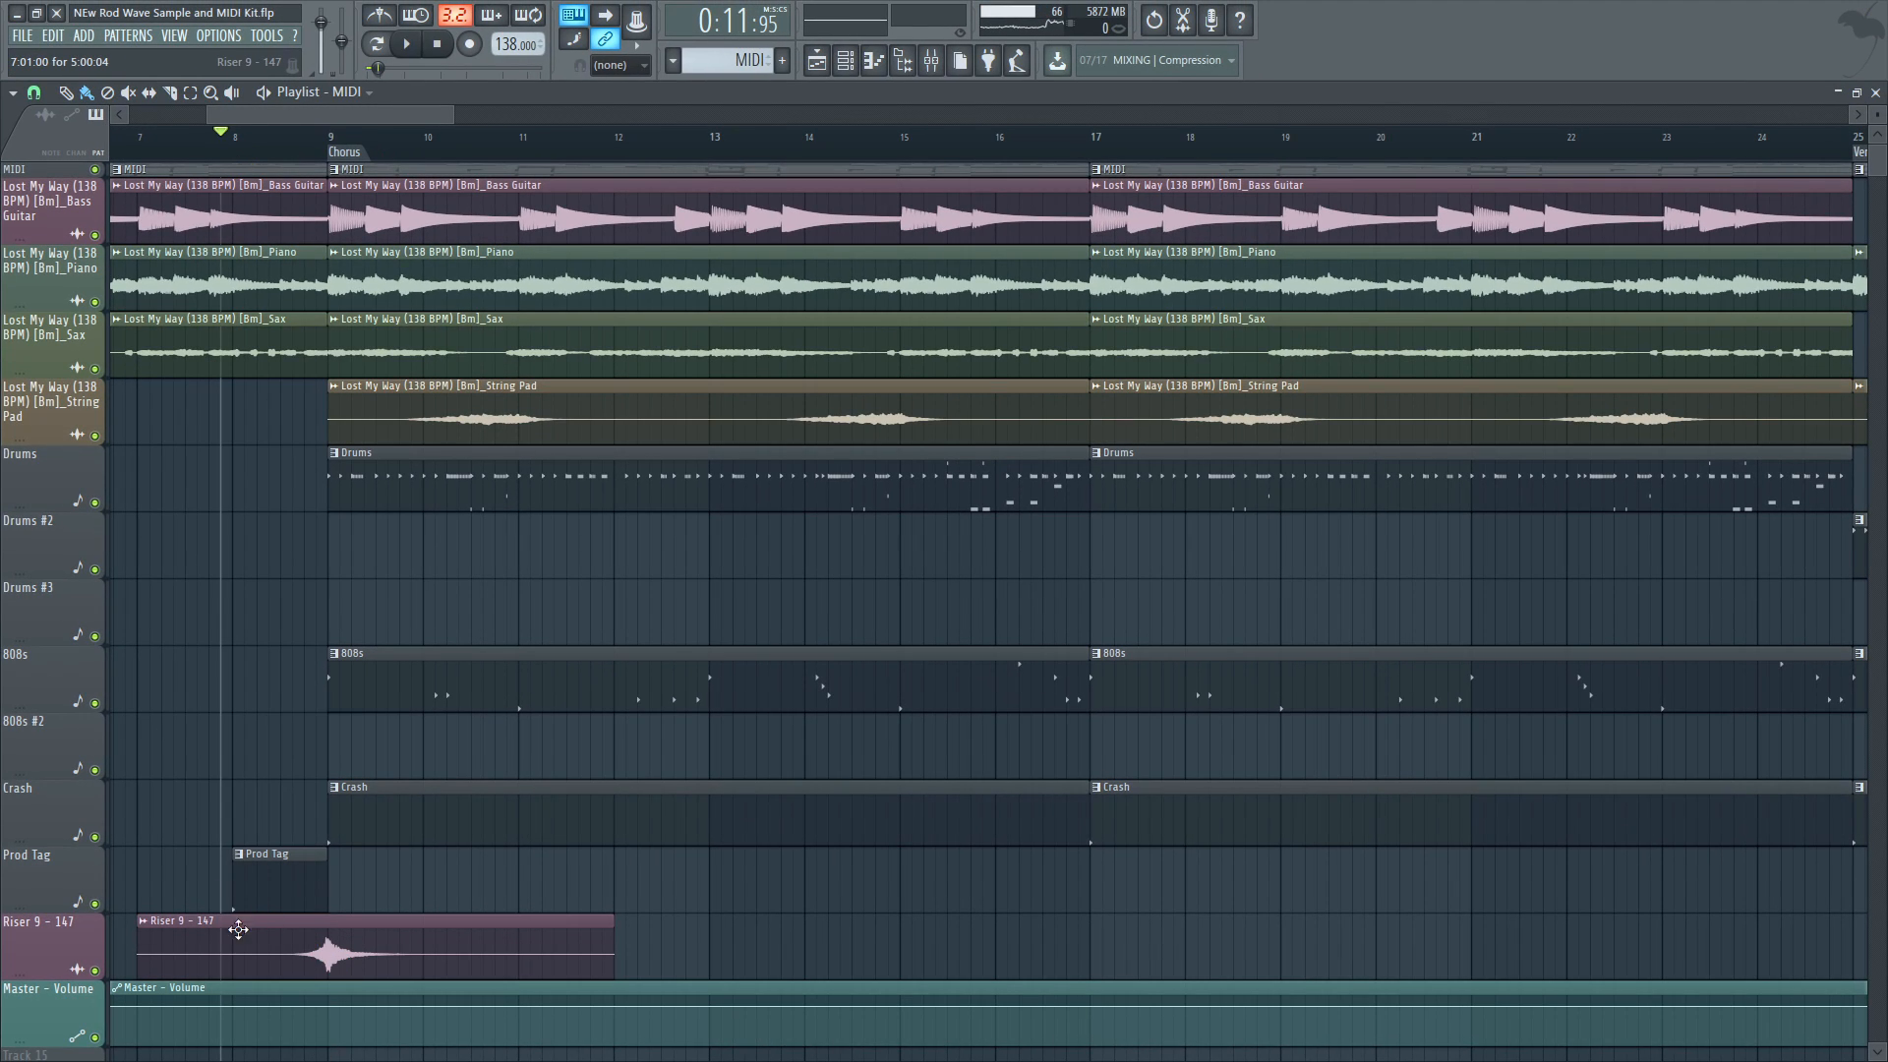
Set the Riser 9 - 147 clip's source tempo to 147 BPM through tempo autodetection and close its sample settings
{"action": "left_click", "coordinate": [190, 941]}
{"action": "double_click", "coordinate": [191, 940]}
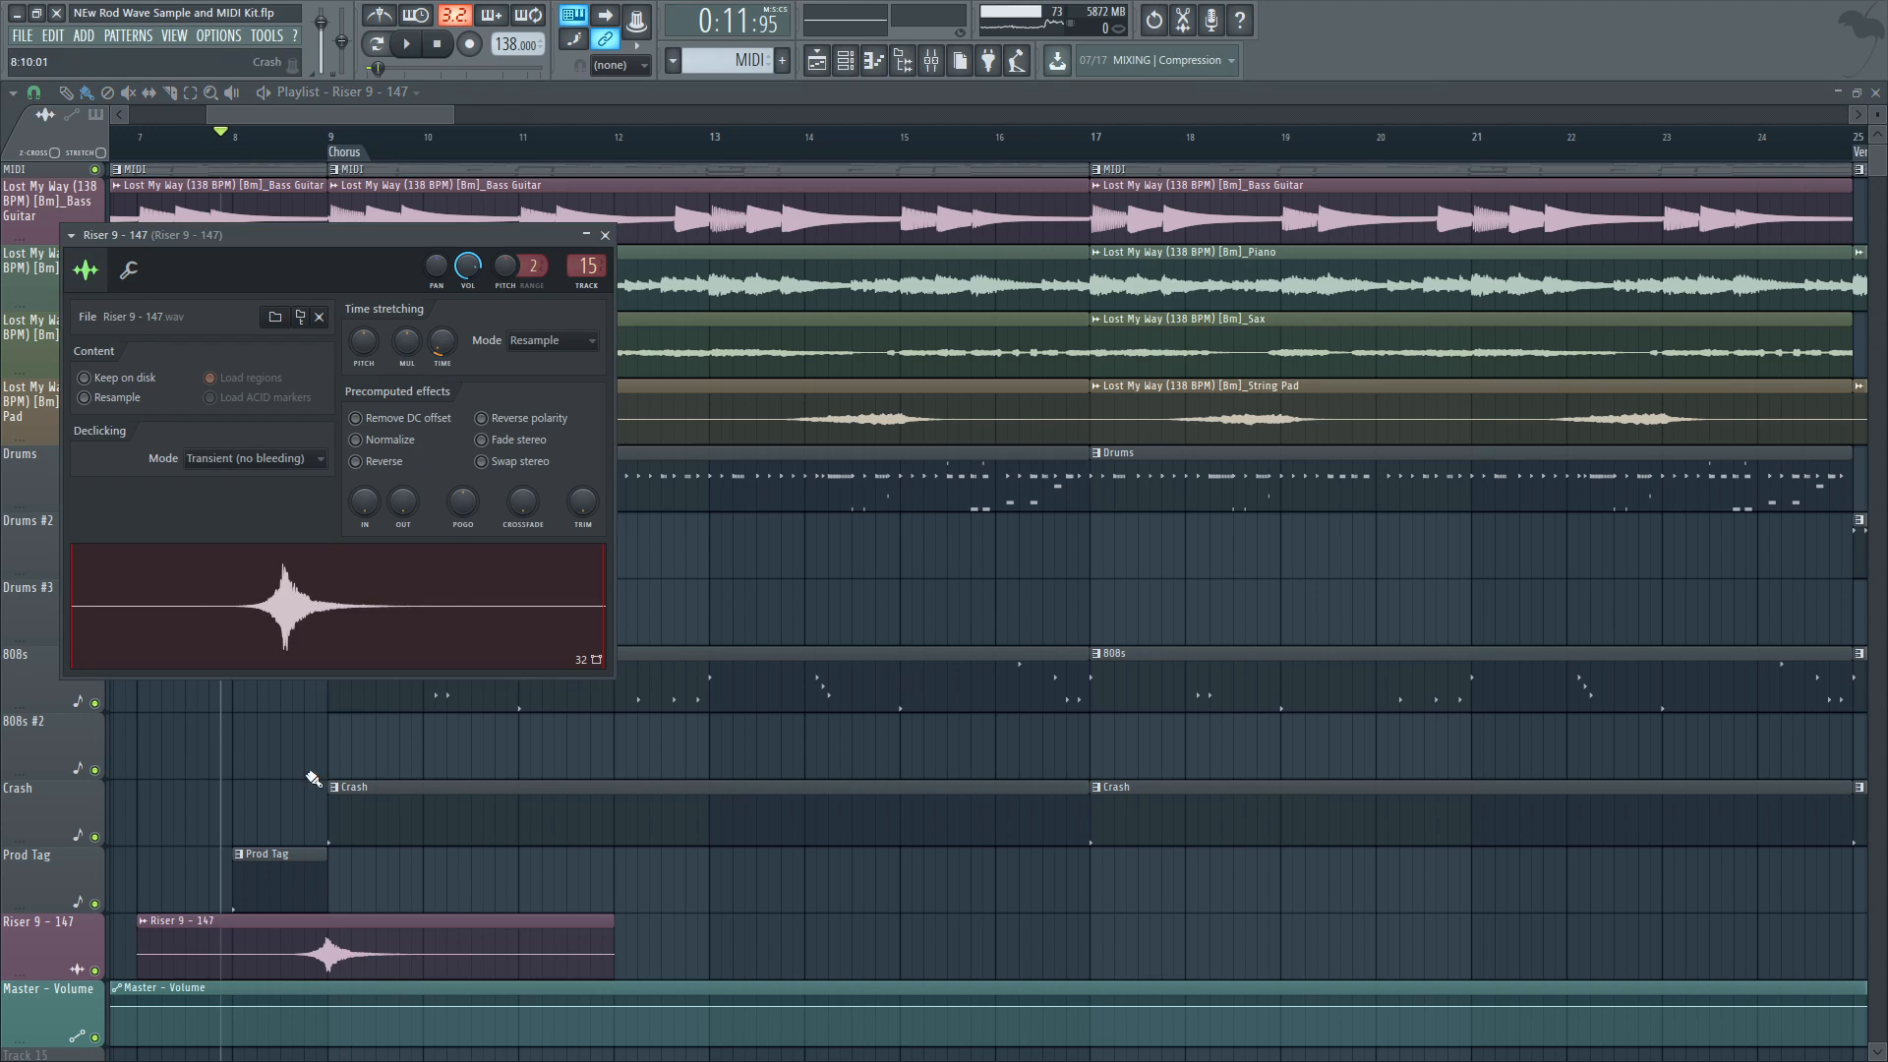
{"action": "right_click", "coordinate": [440, 351]}
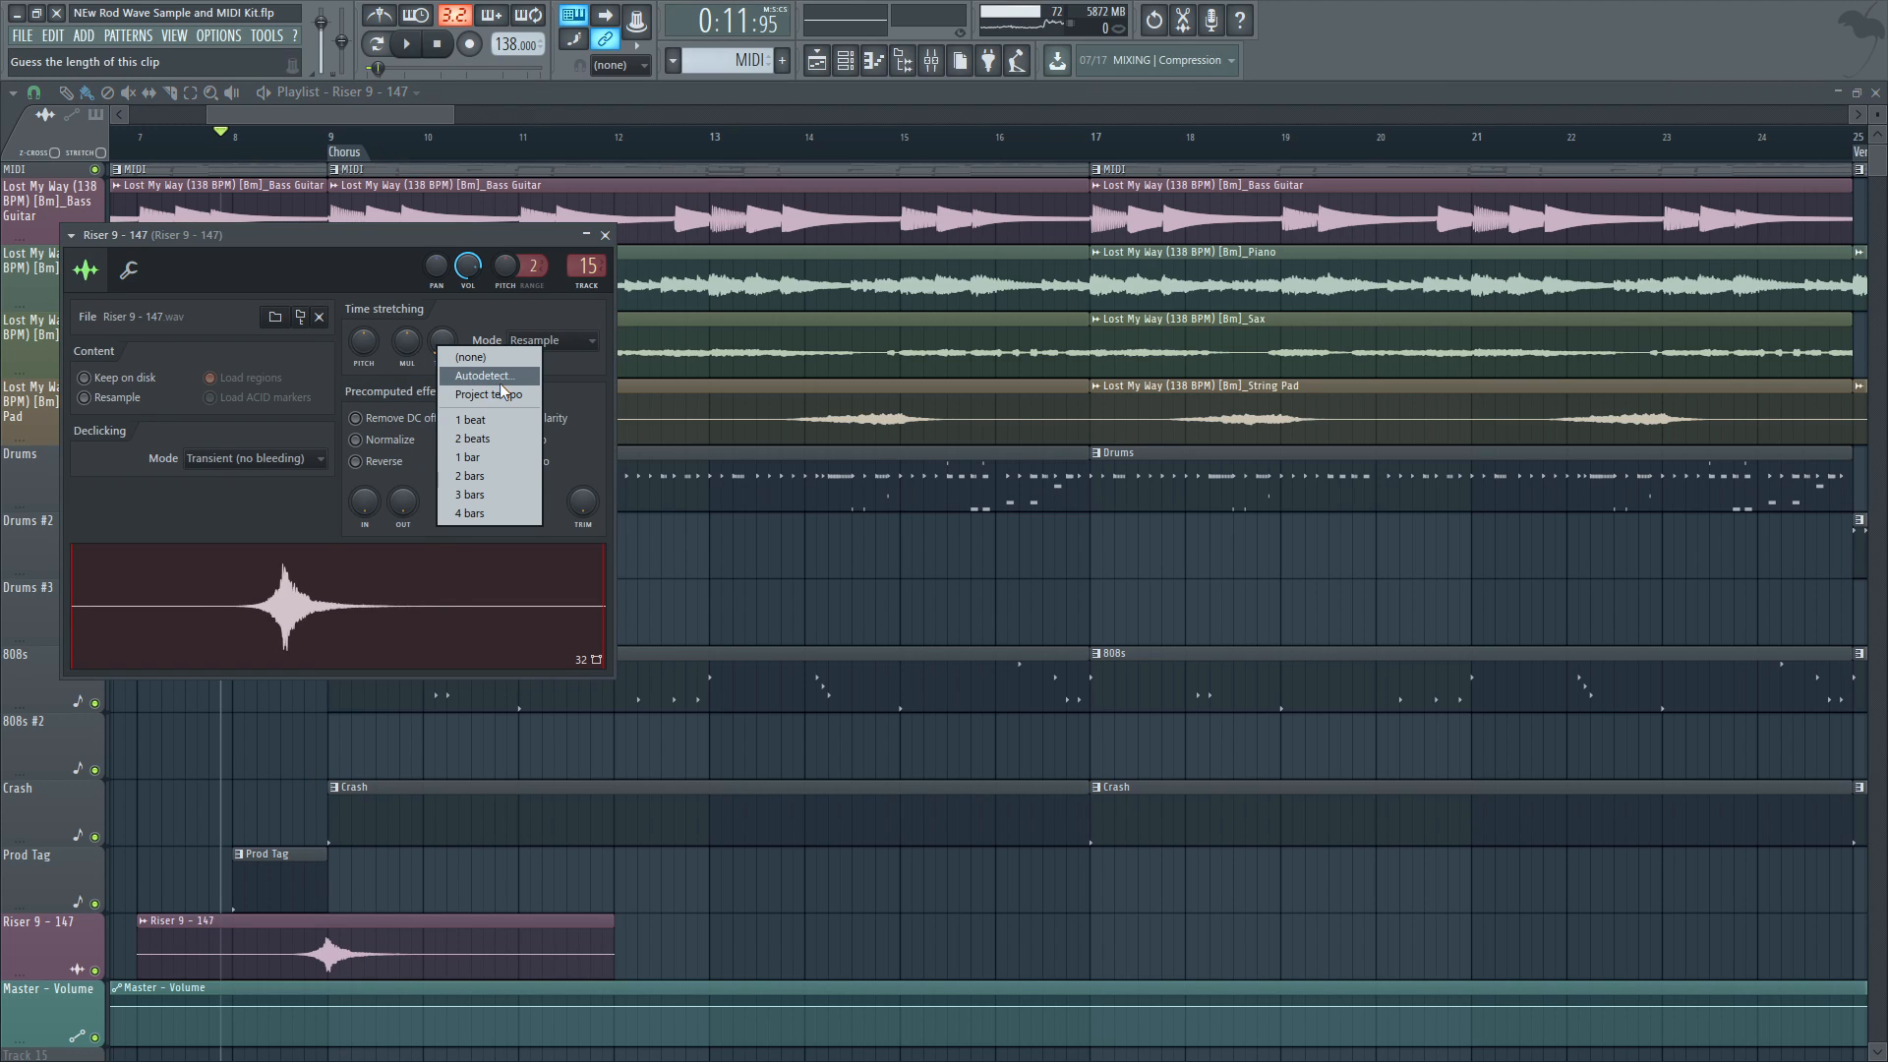
{"action": "left_click", "coordinate": [541, 472]}
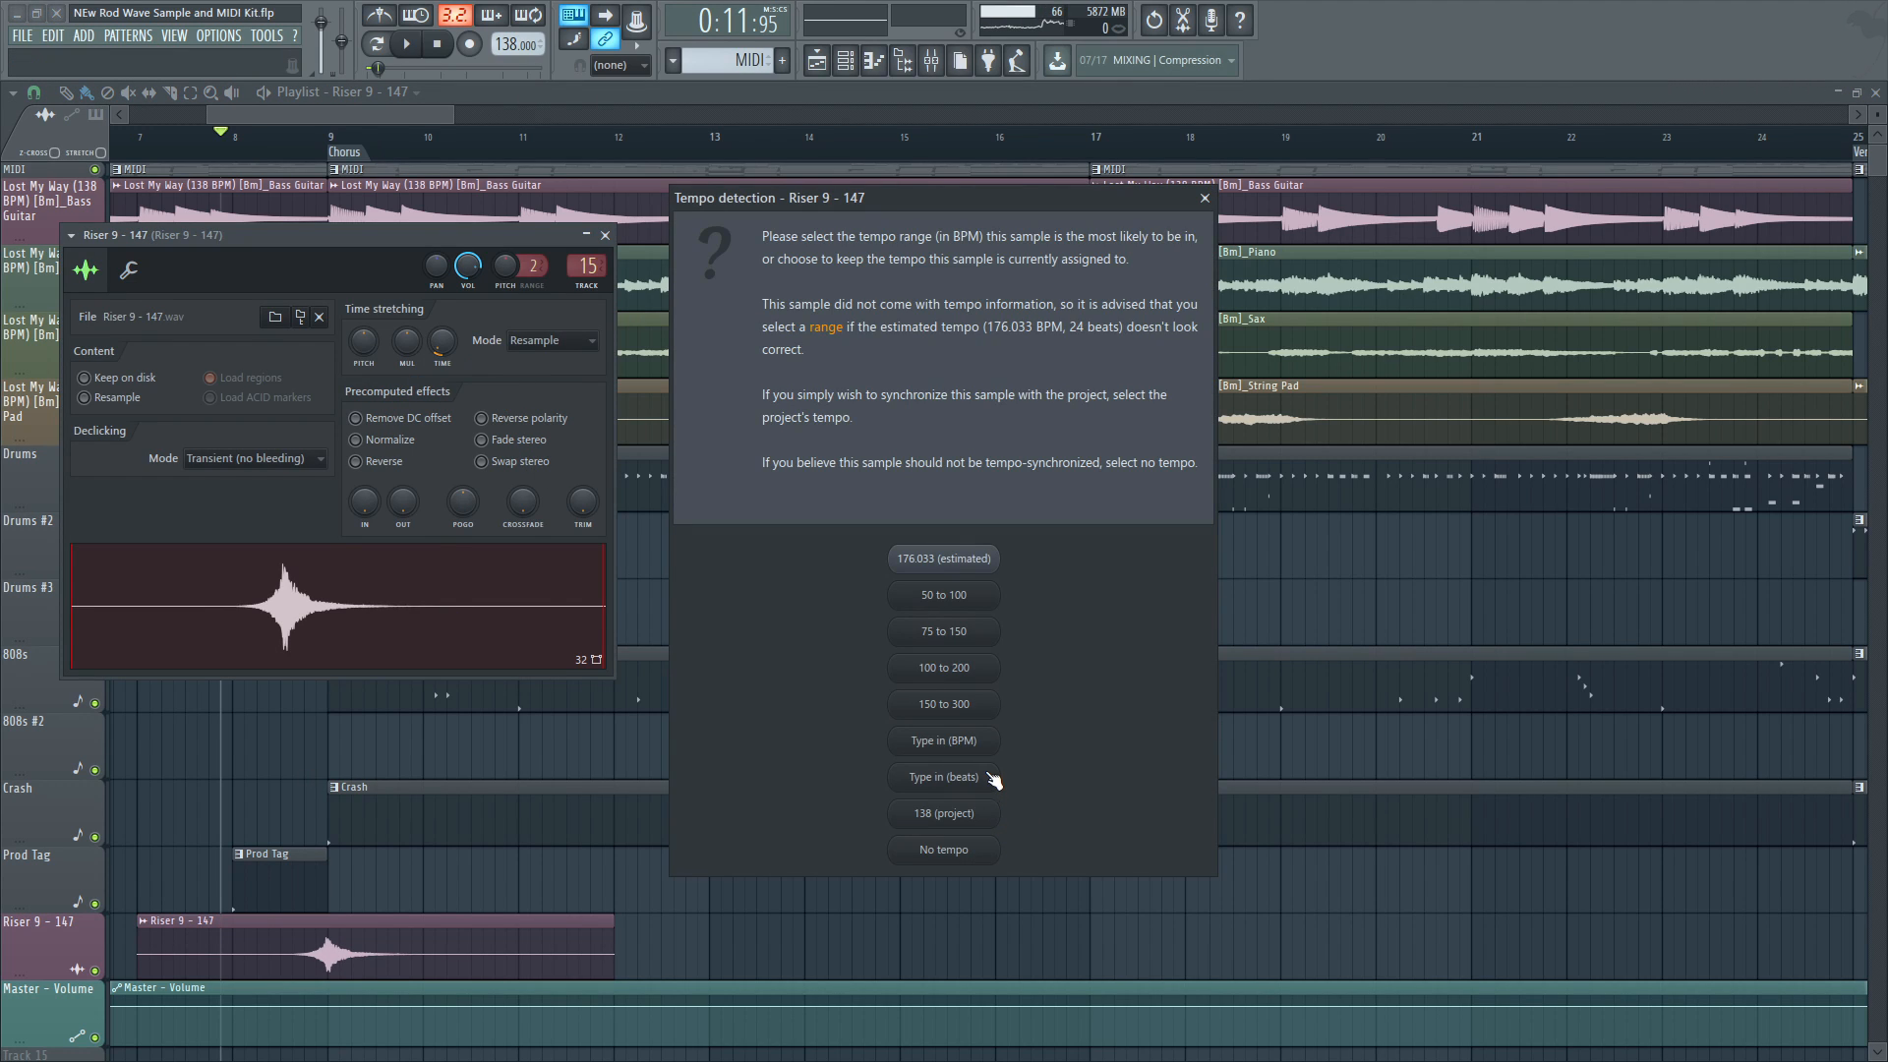
{"action": "left_click", "coordinate": [991, 741]}
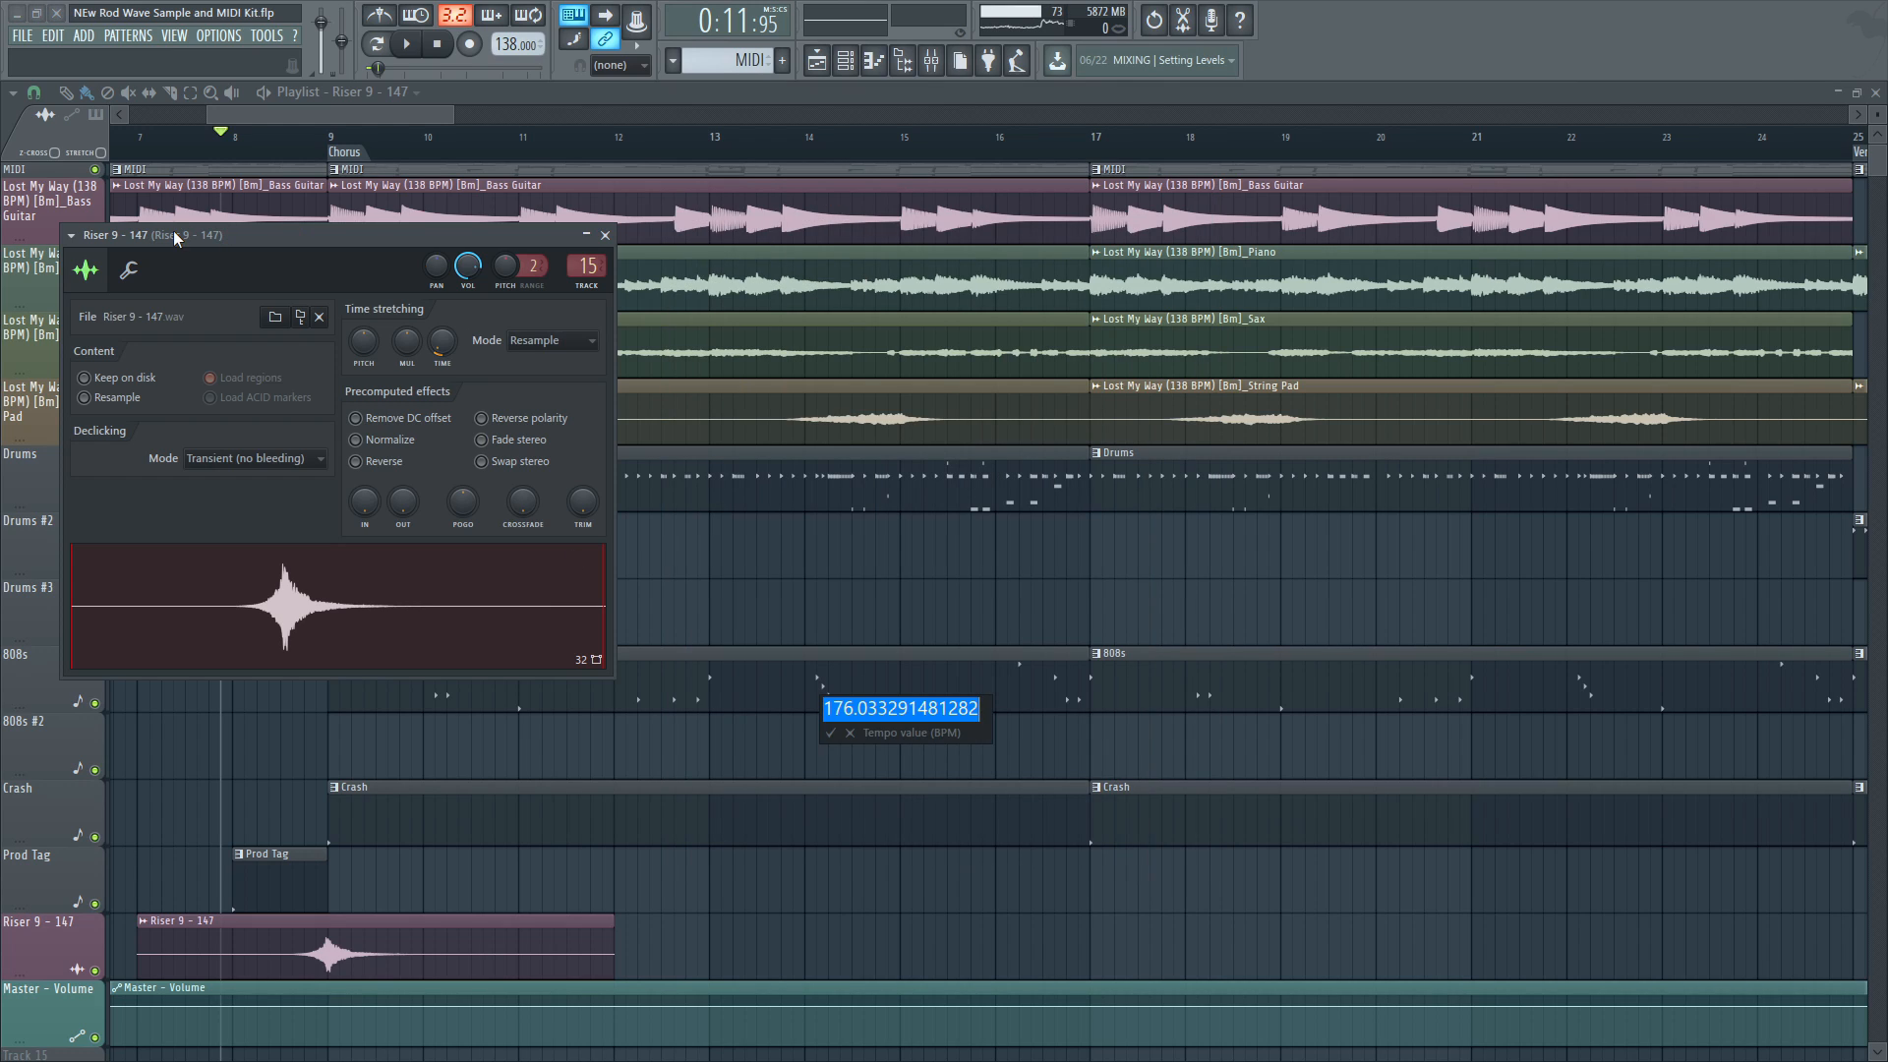
{"action": "type", "text": "147"}
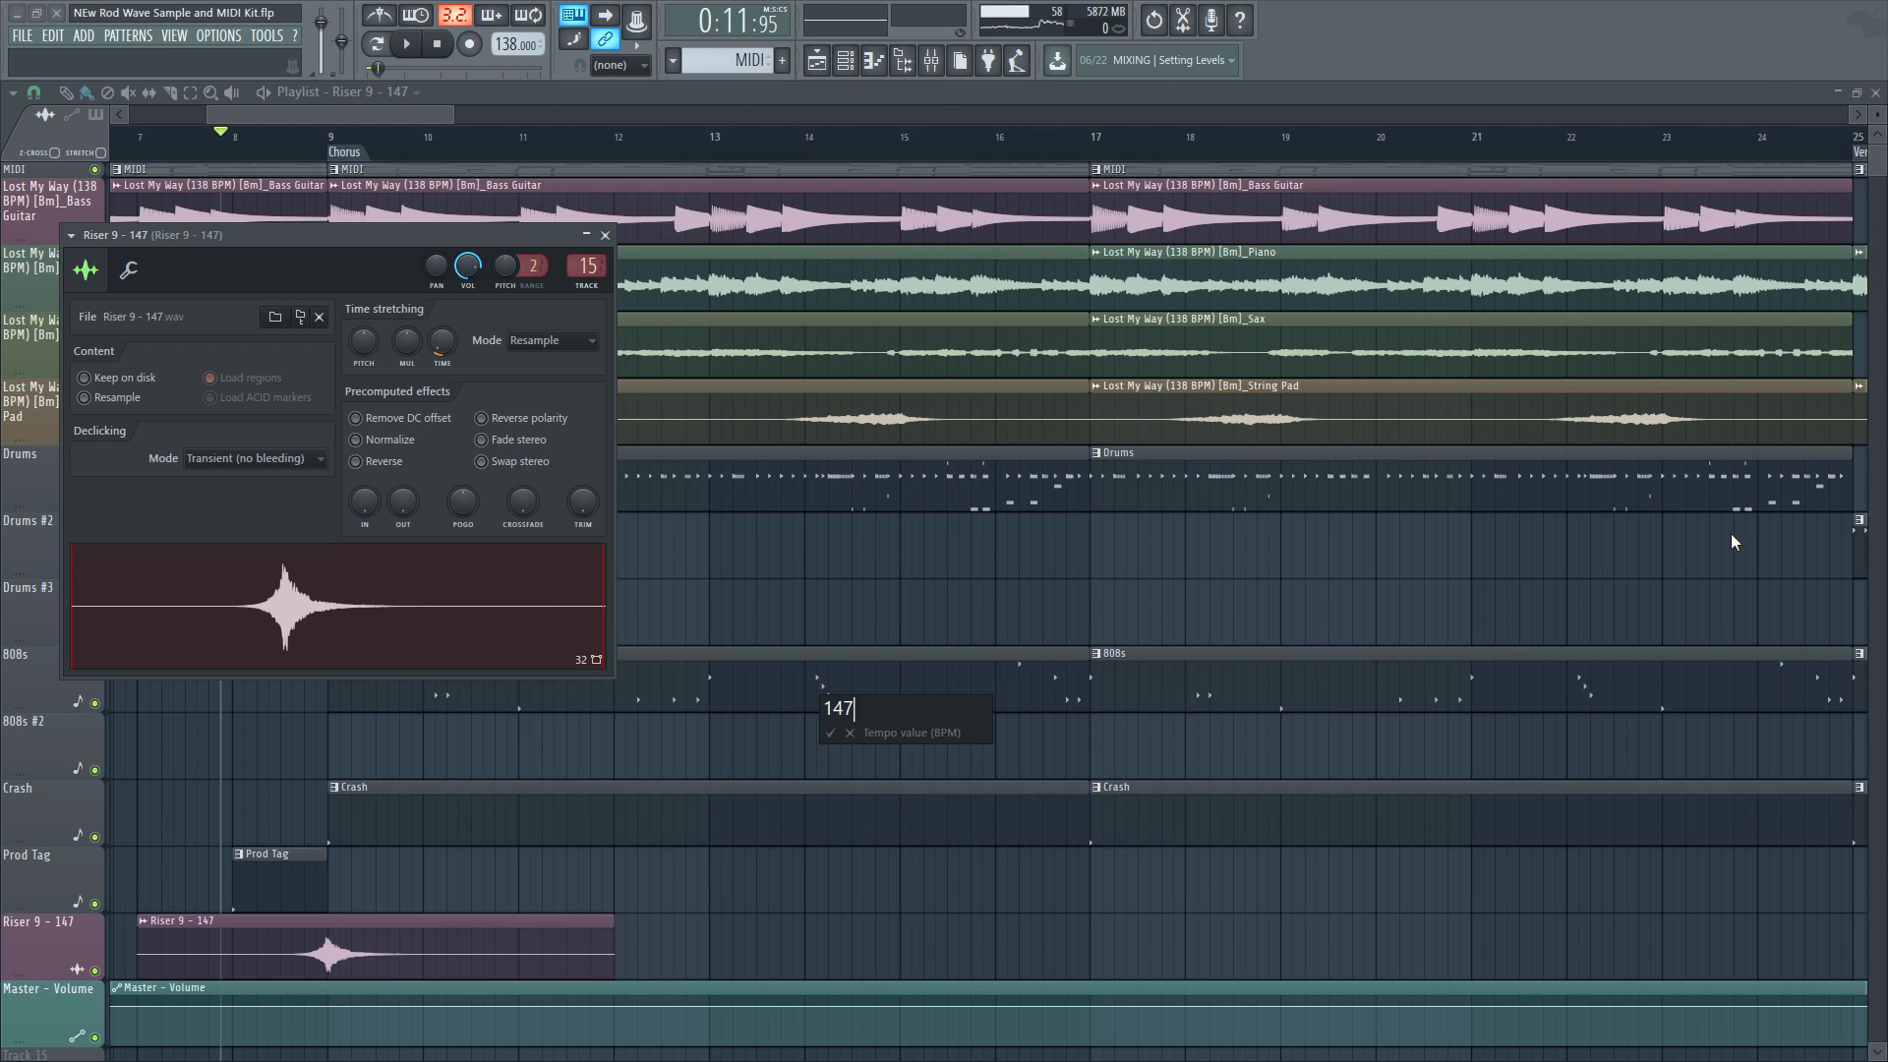
{"action": "key", "text": "Return"}
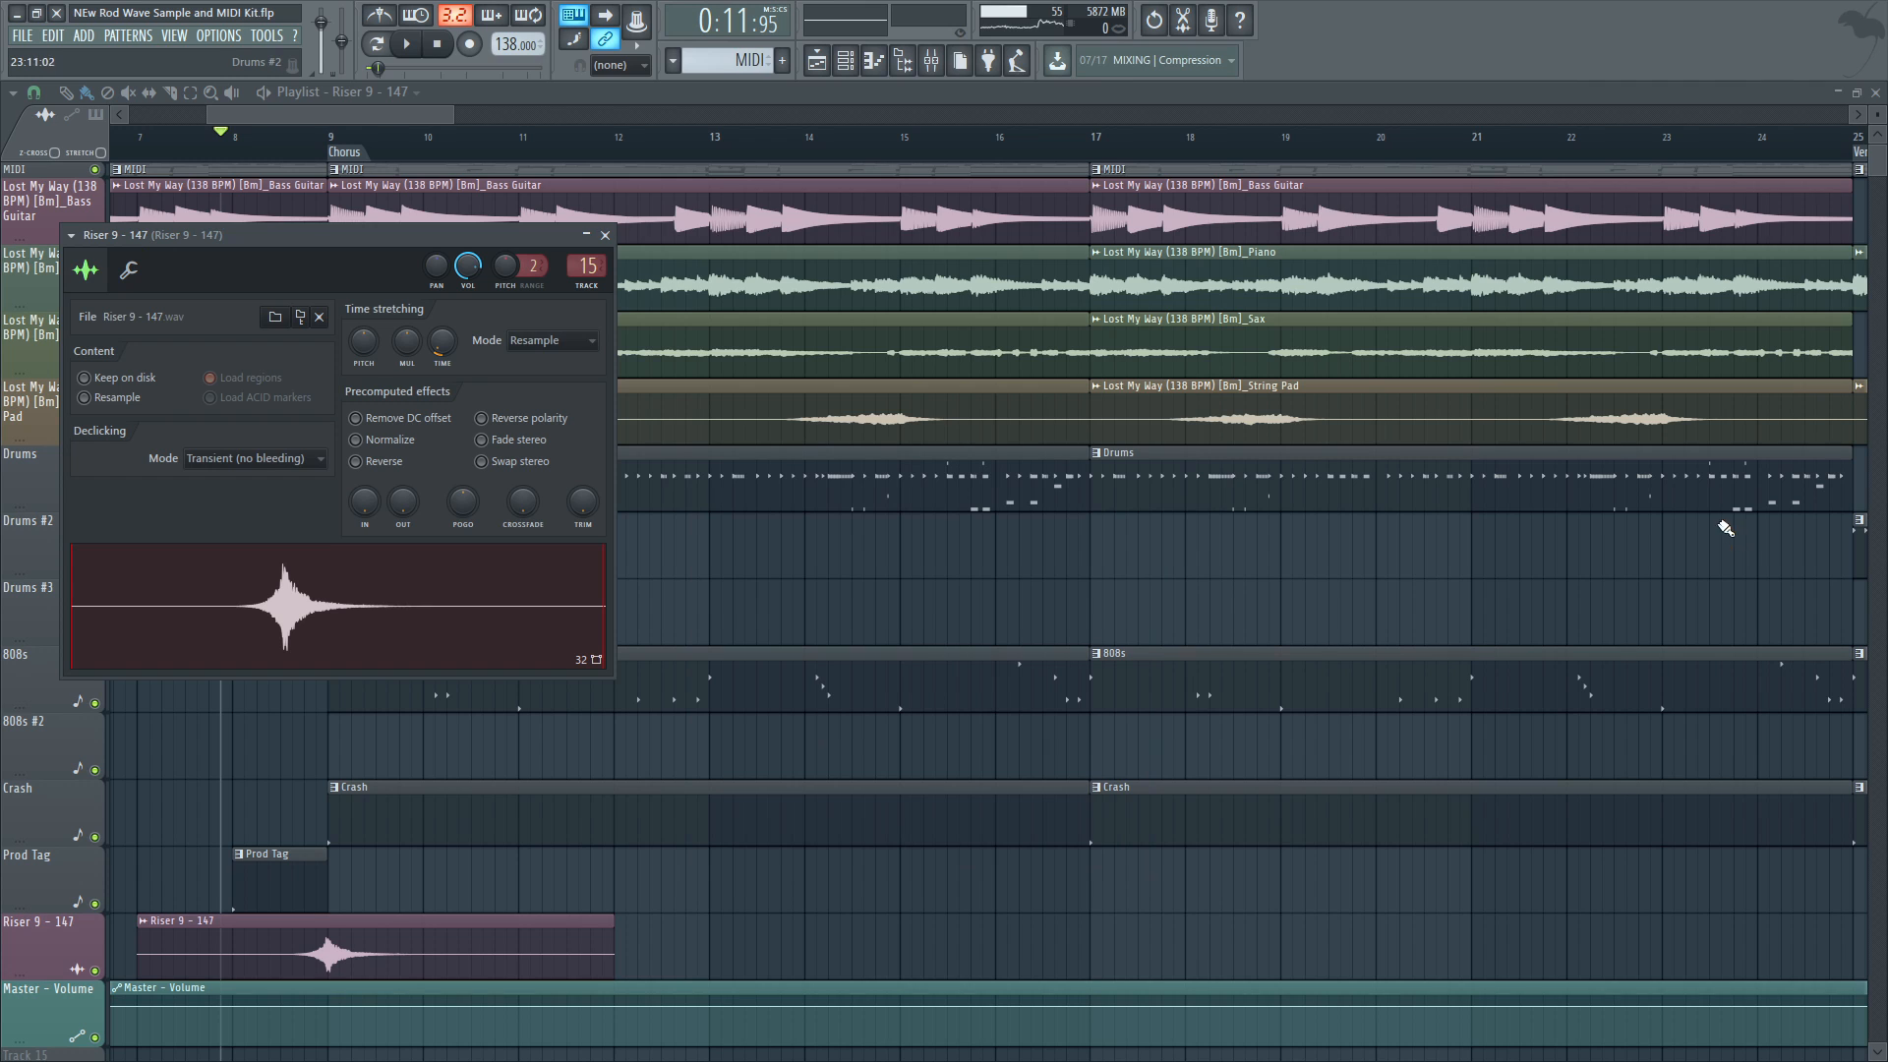
{"action": "left_click", "coordinate": [605, 235]}
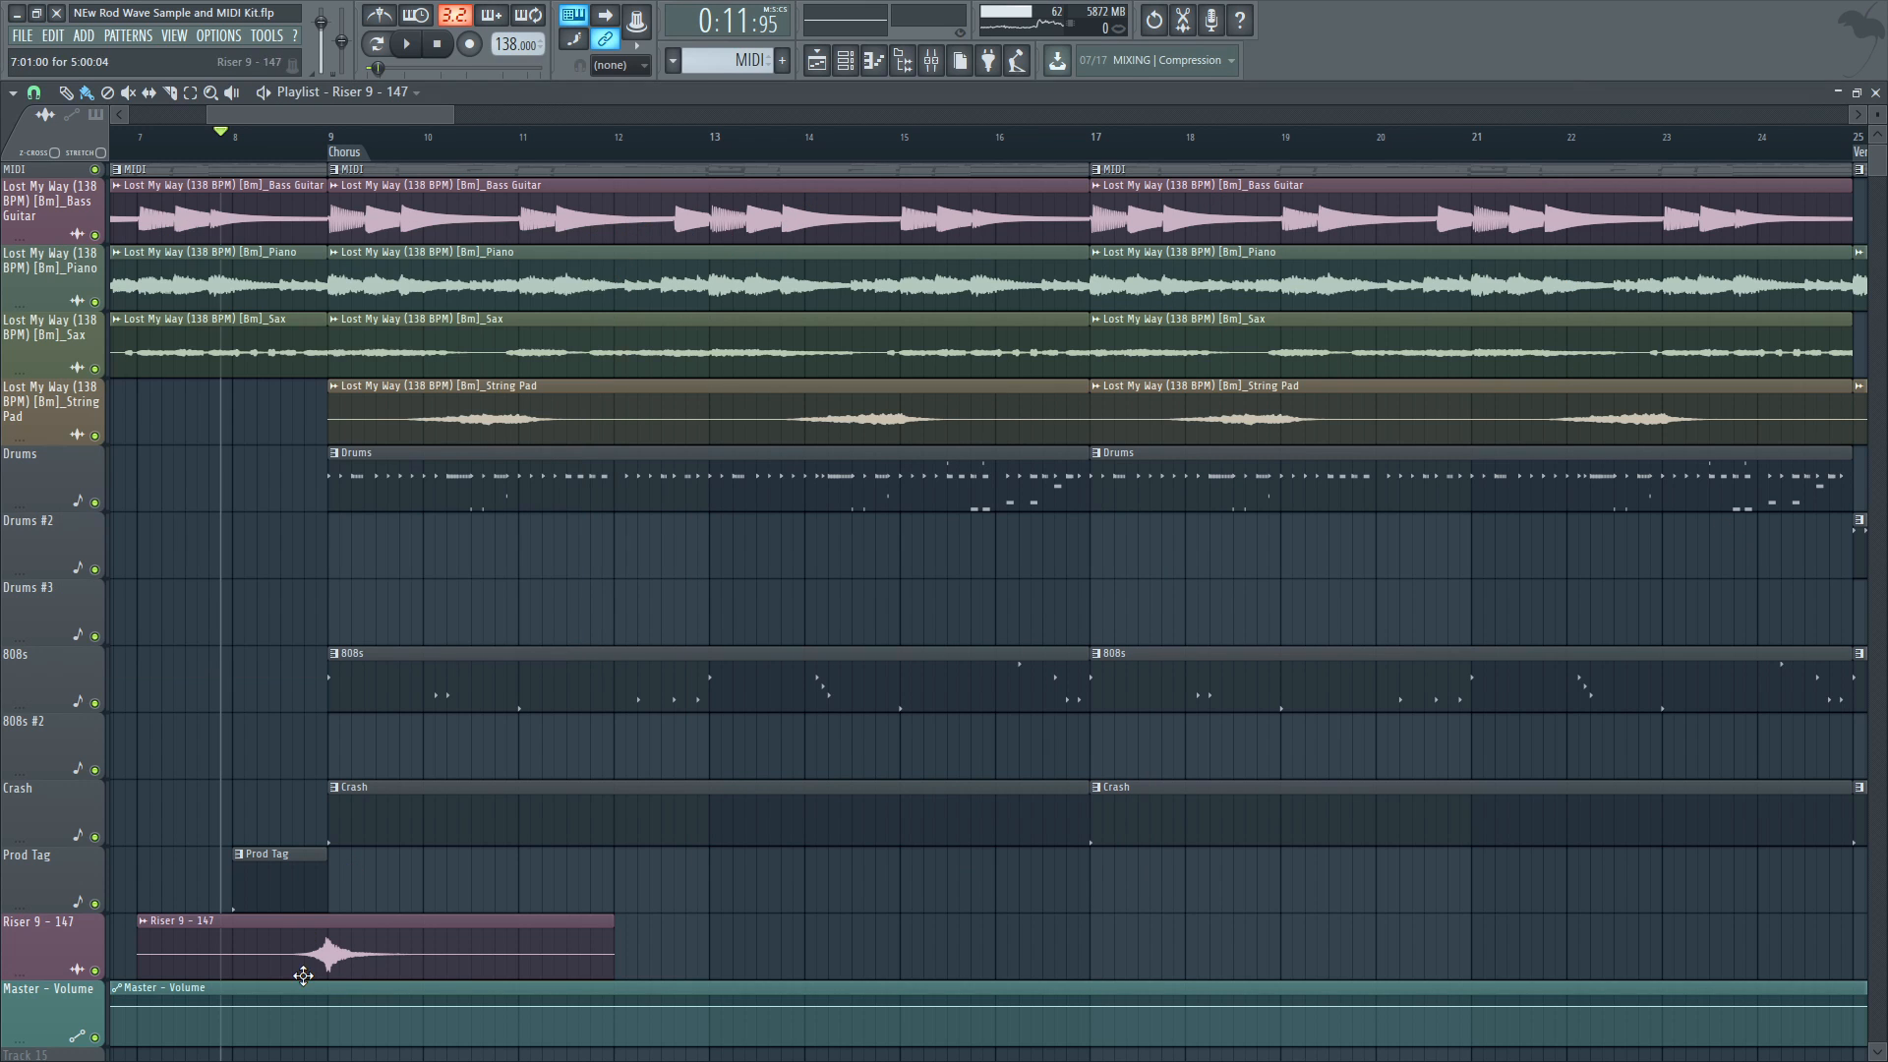
Play the arrangement from the first chorus at bar 9, stop it and move the playhead to Verse 1 at bar 25
{"action": "scroll", "coordinate": [390, 904], "scroll_direction": "down", "scroll_amount": 5}
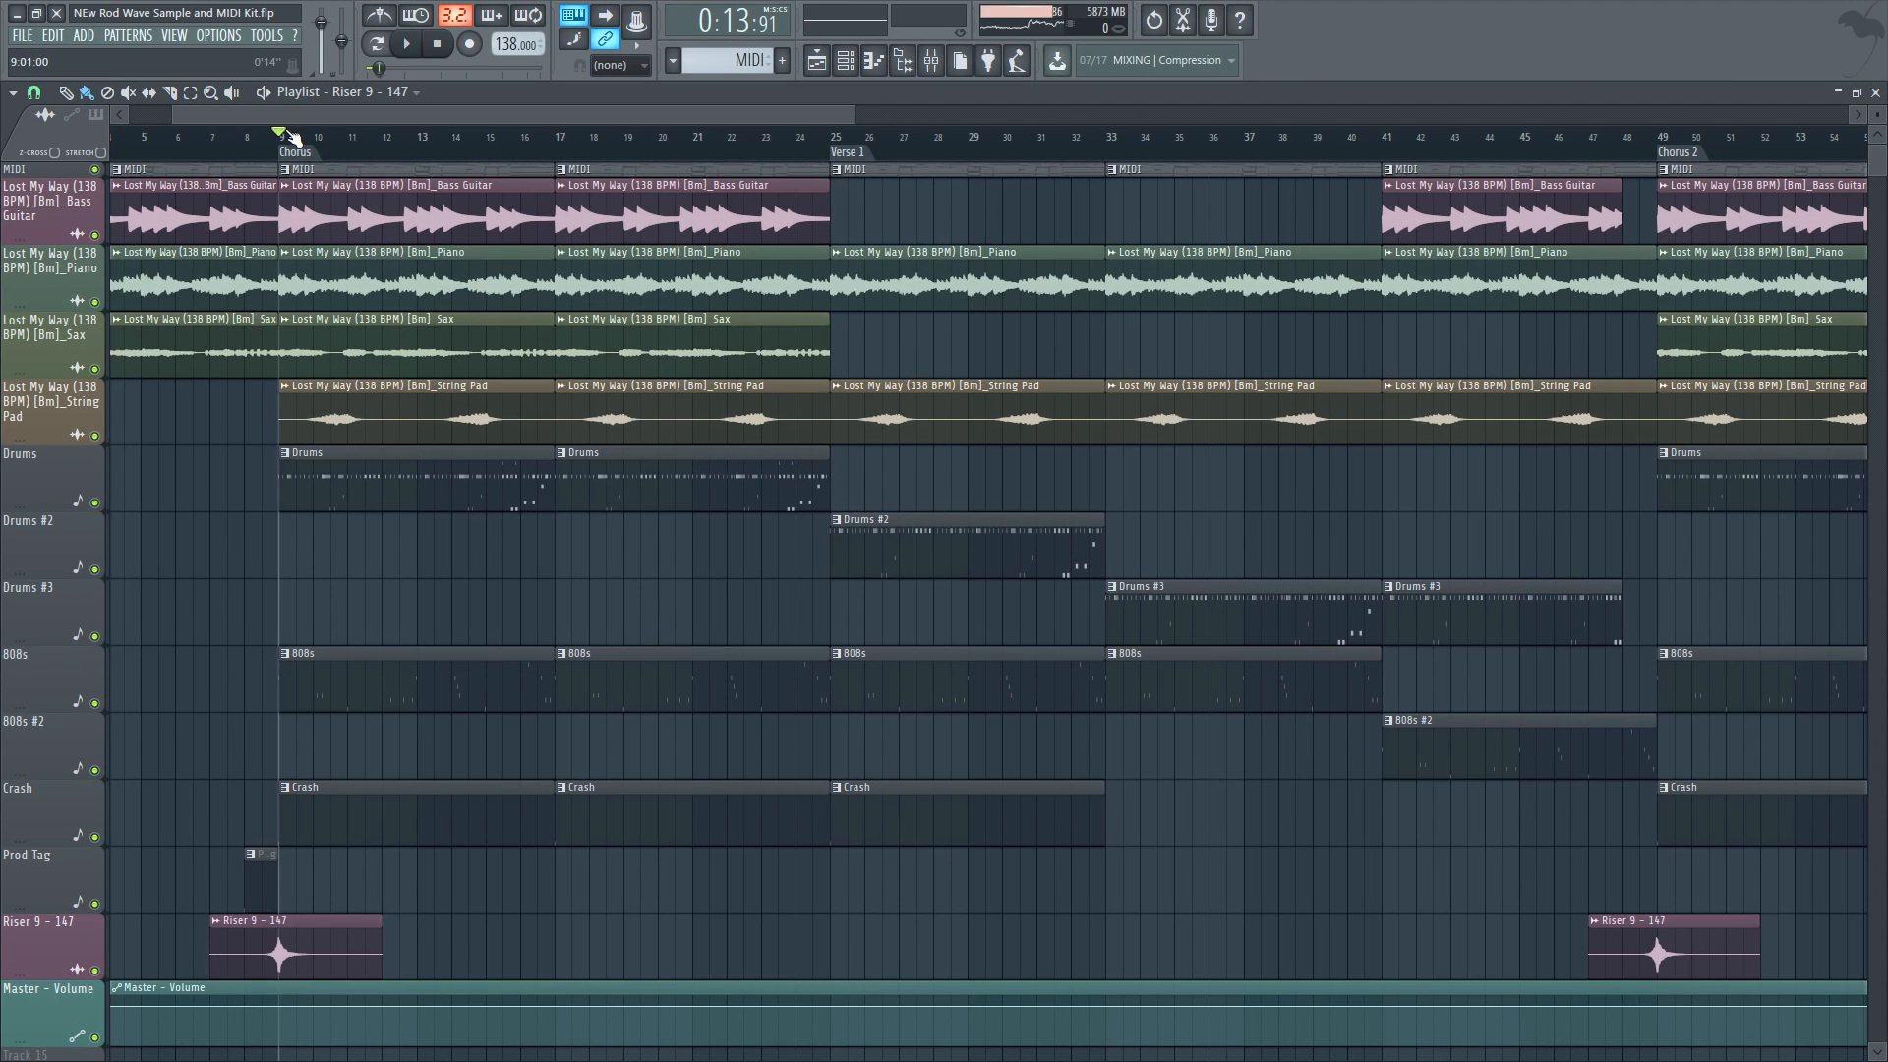
{"action": "scroll", "coordinate": [527, 725], "scroll_direction": "down", "scroll_amount": 3}
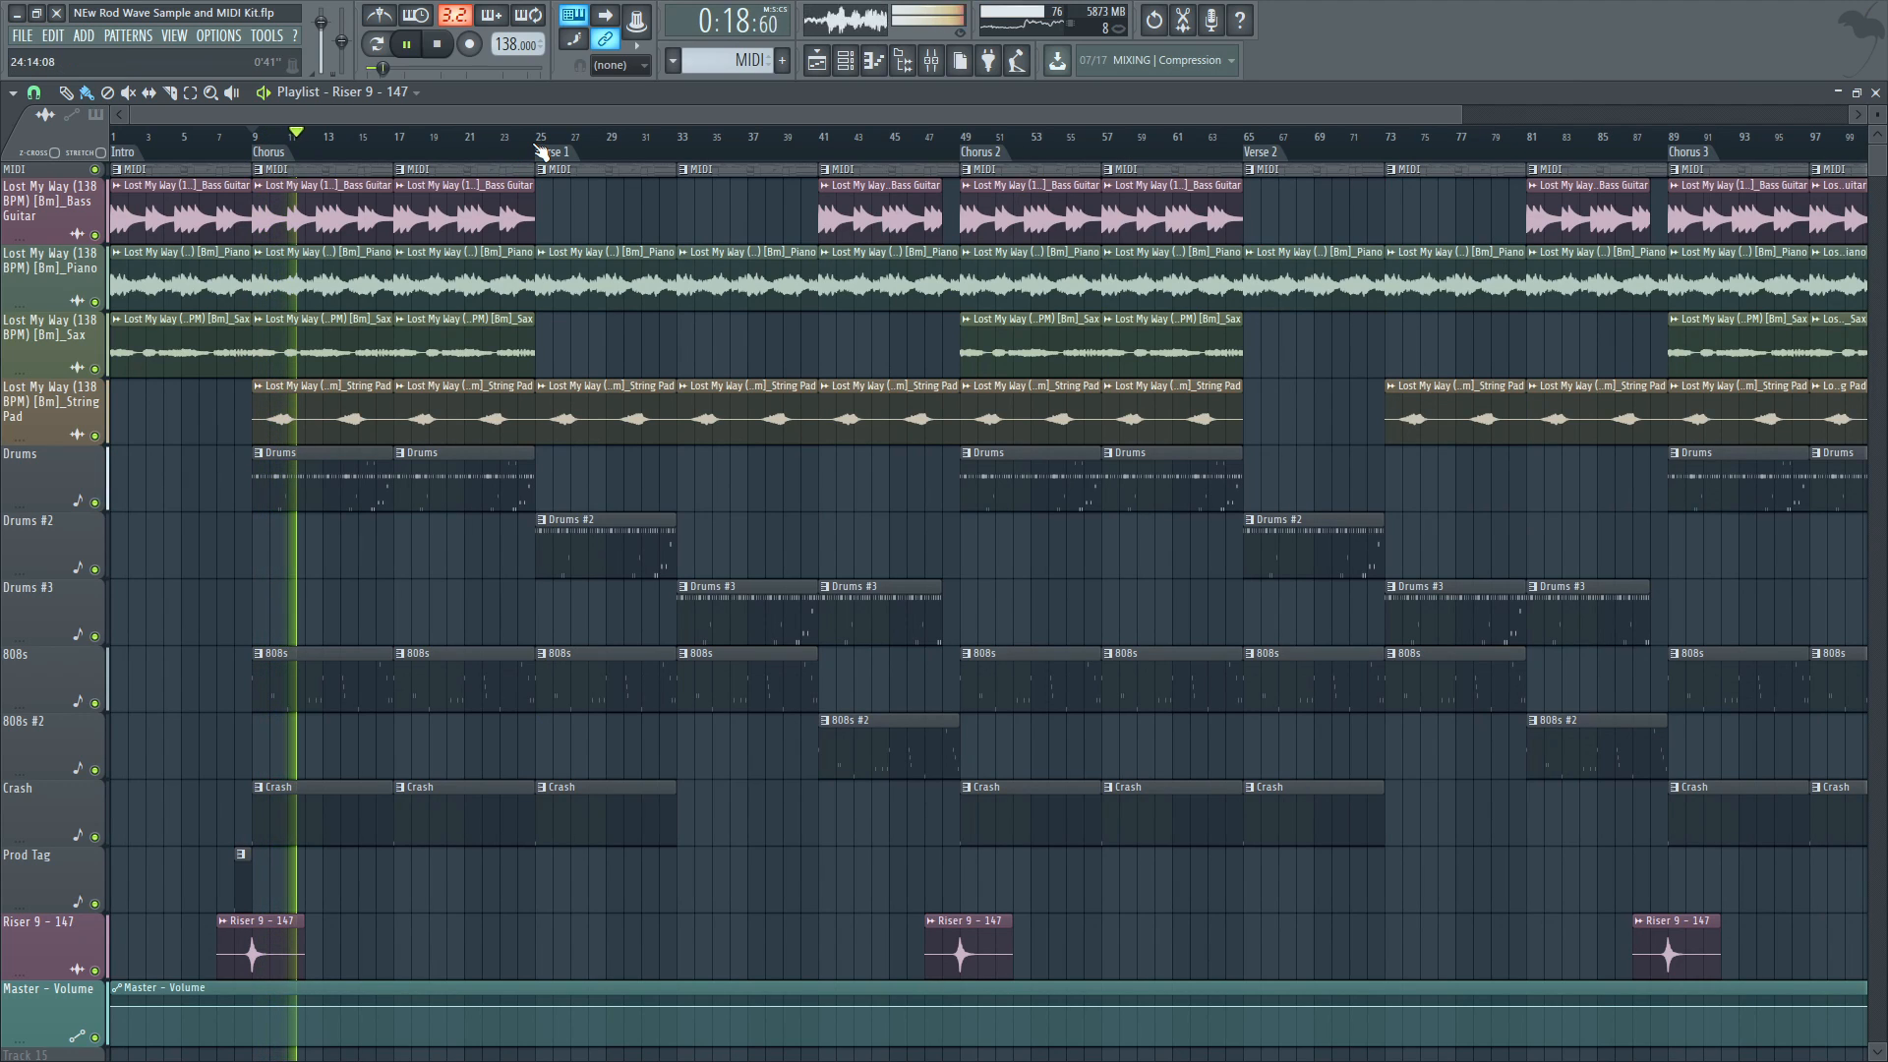
{"action": "key", "text": "space"}
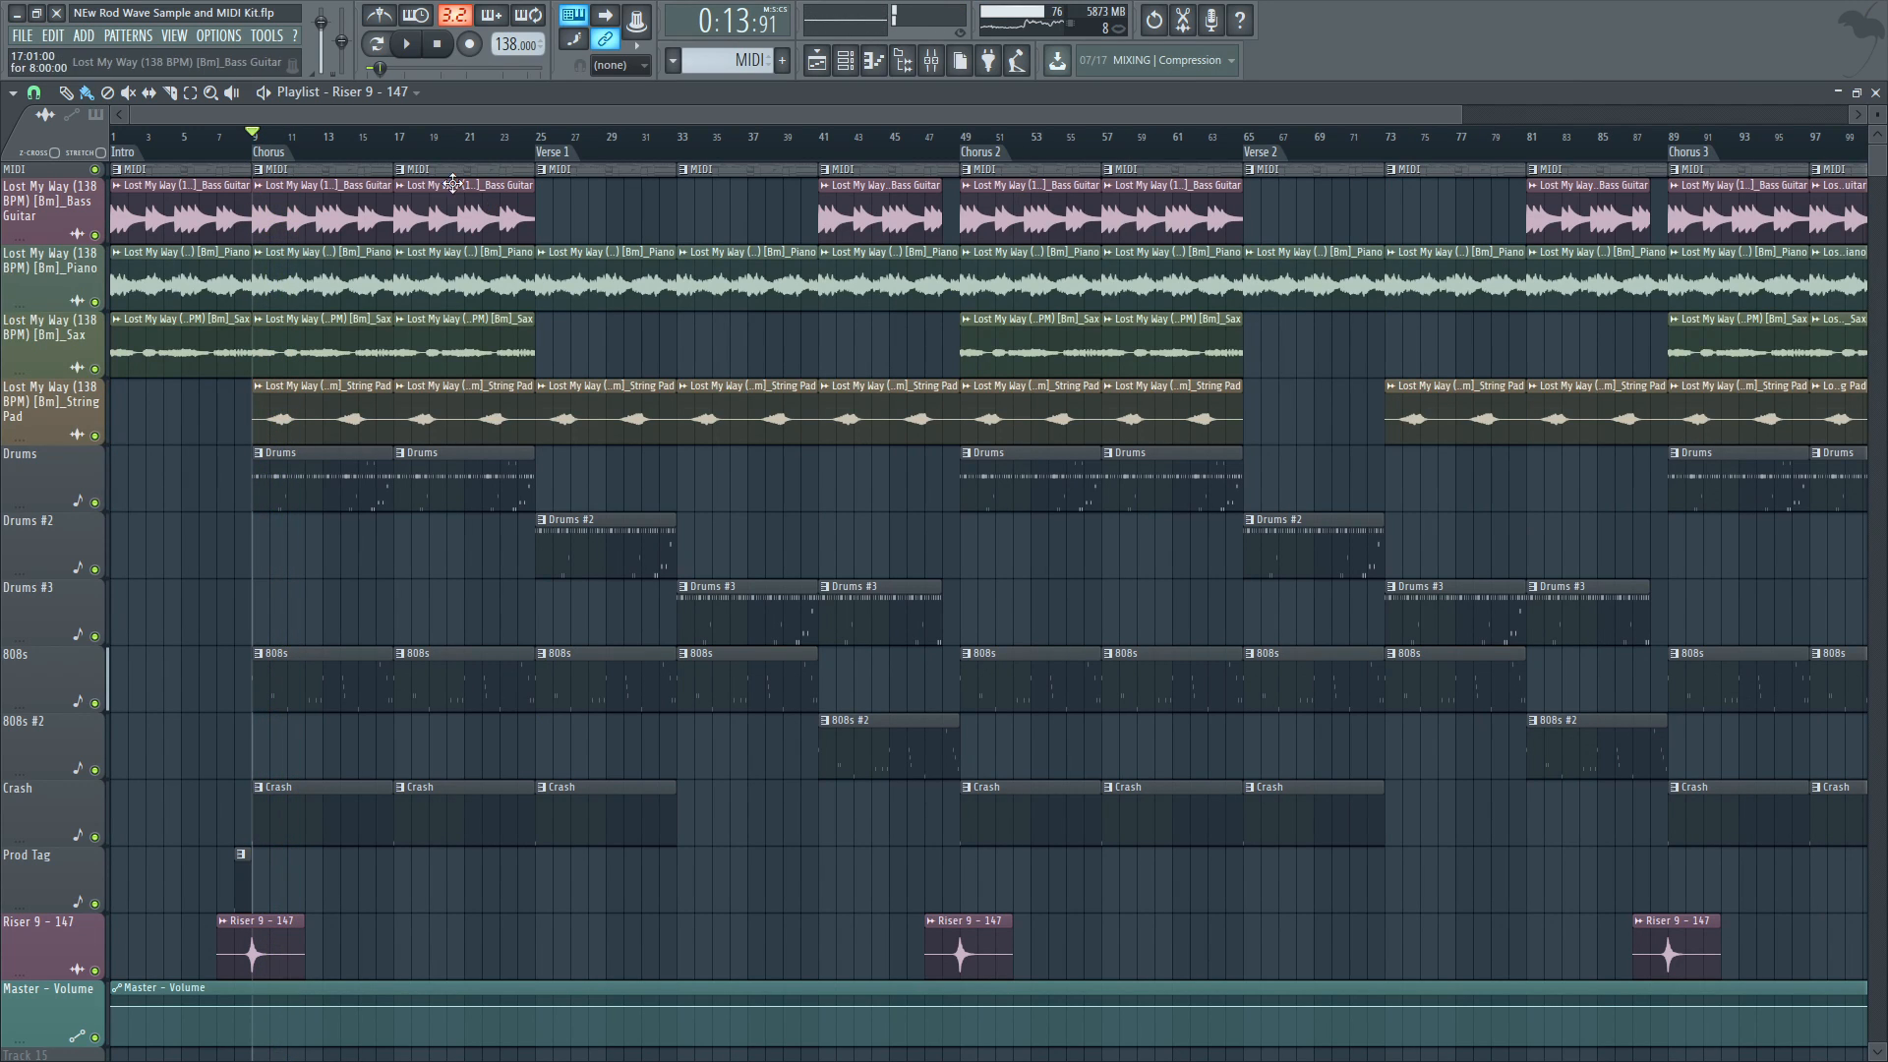
{"action": "left_click", "coordinate": [537, 139]}
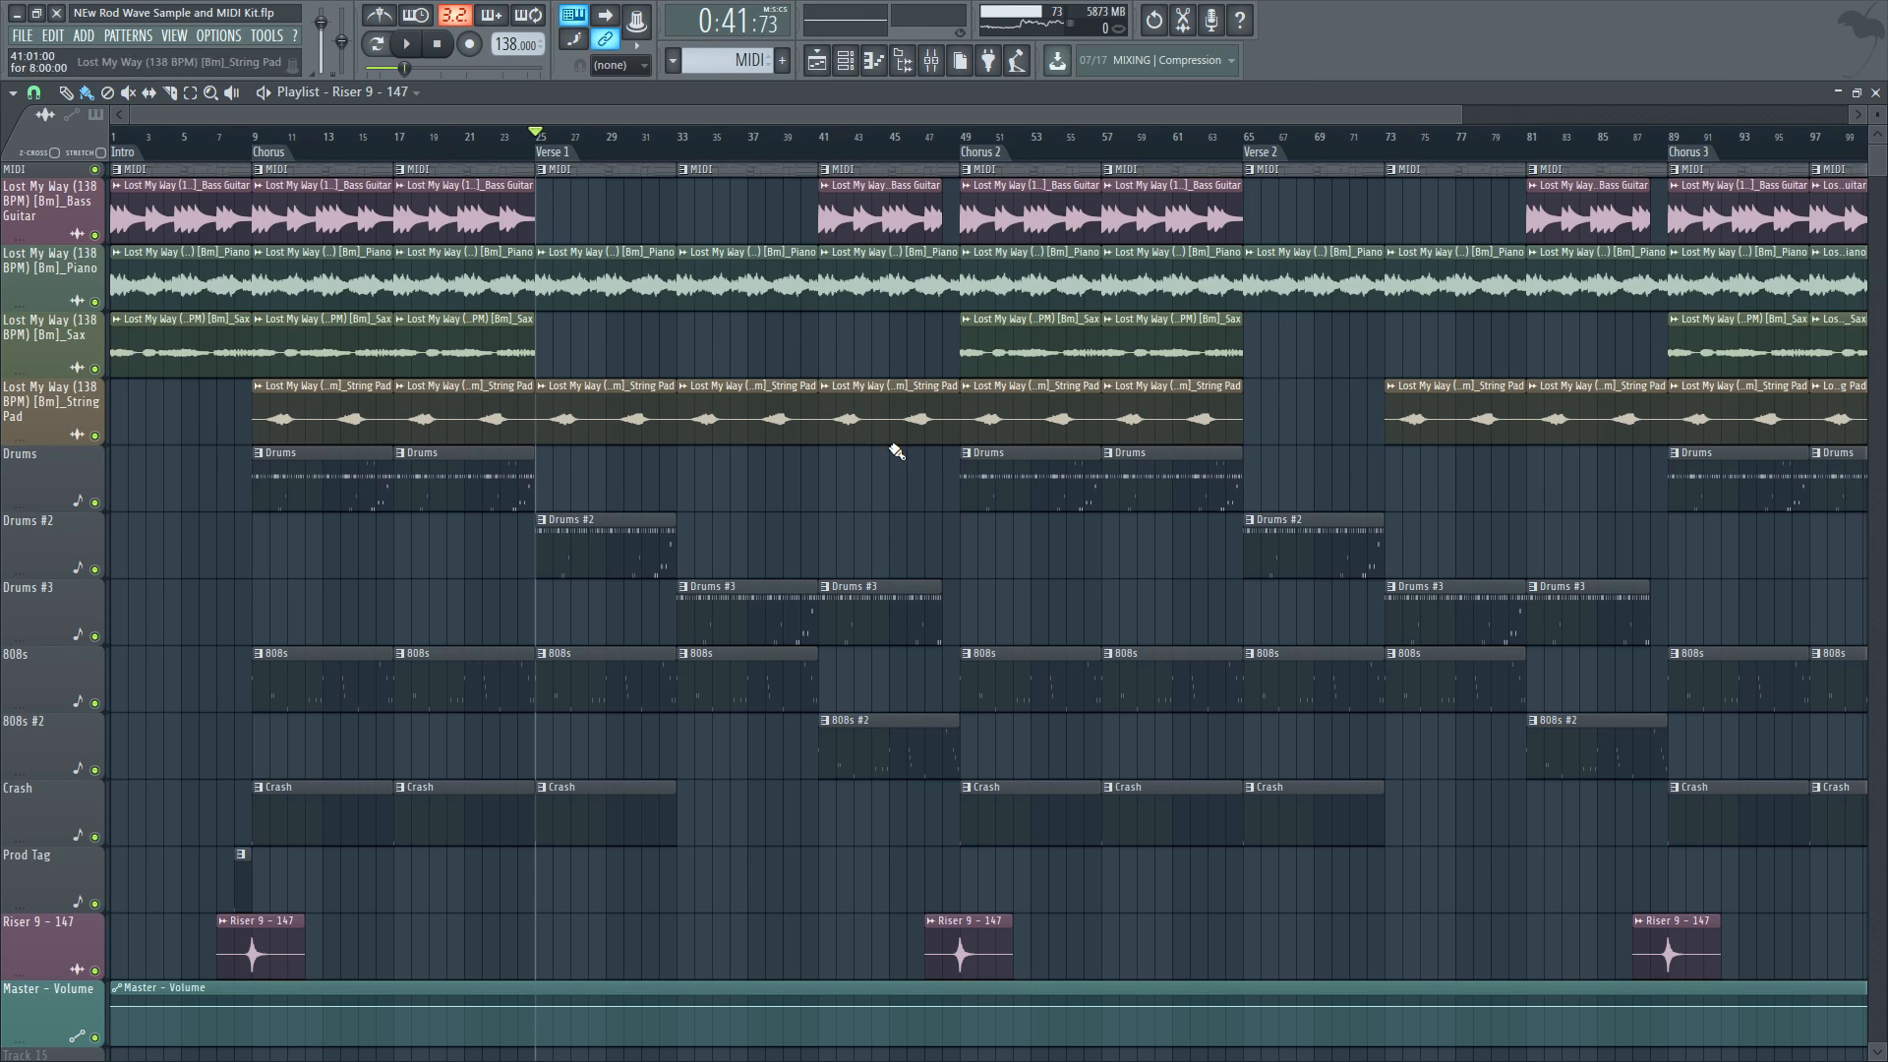
Mute the MIDI playlist track, then mark the Verse 1 section and bar 41 before returning the playhead to bar 25
{"action": "left_click", "coordinate": [96, 169]}
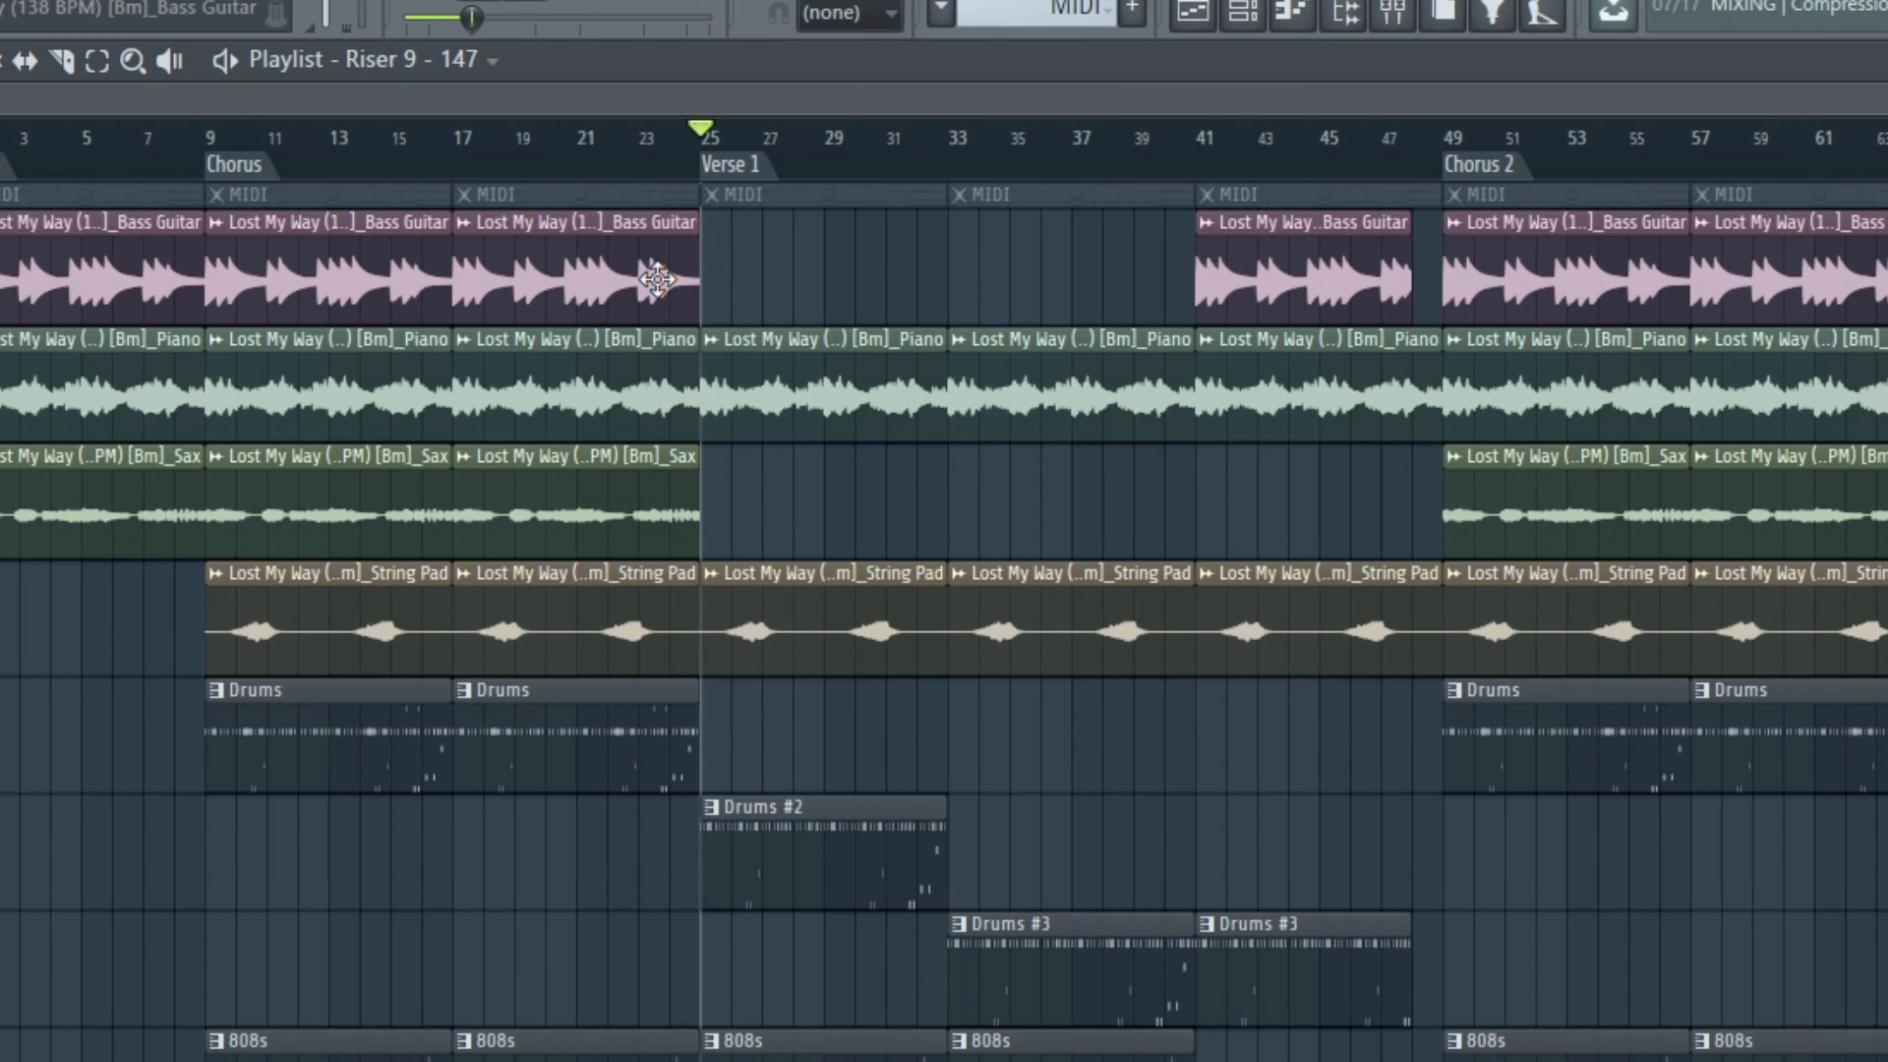
{"action": "left_click", "coordinate": [1198, 173]}
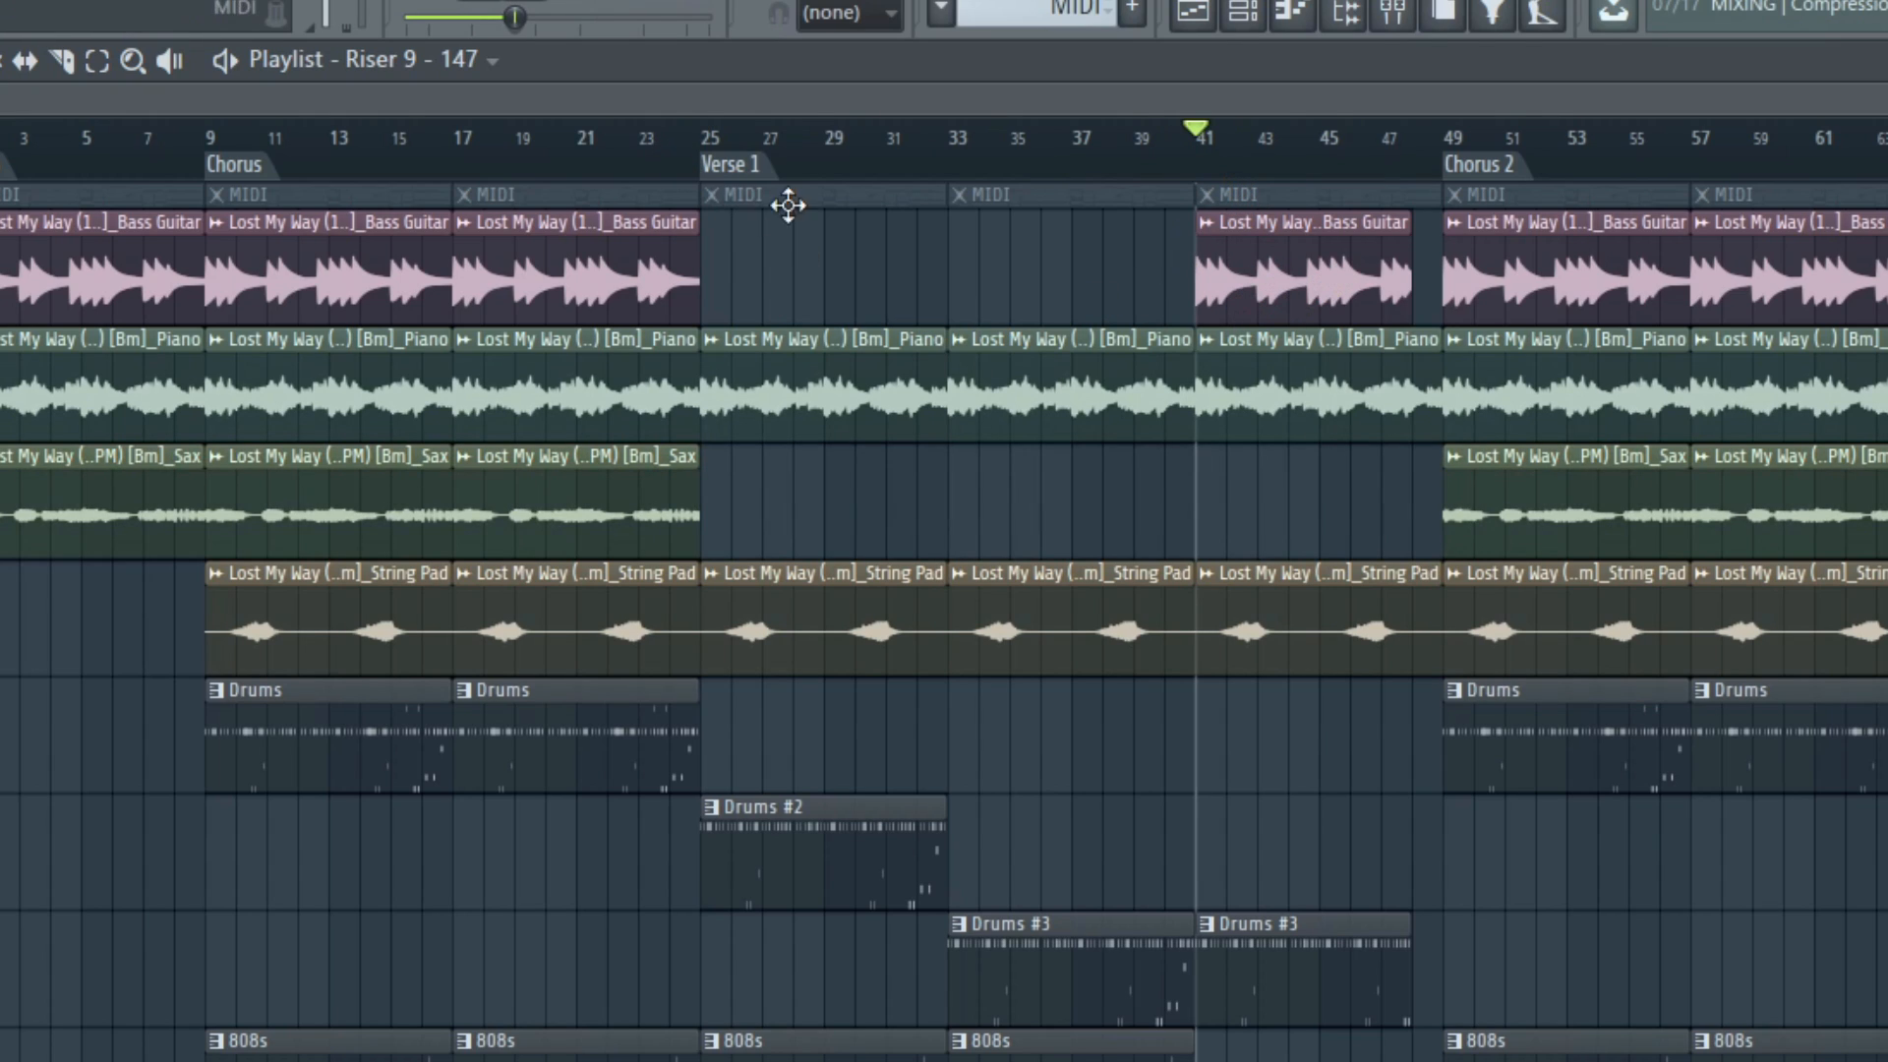
{"action": "left_click", "coordinate": [757, 165]}
{"action": "left_click", "coordinate": [760, 167]}
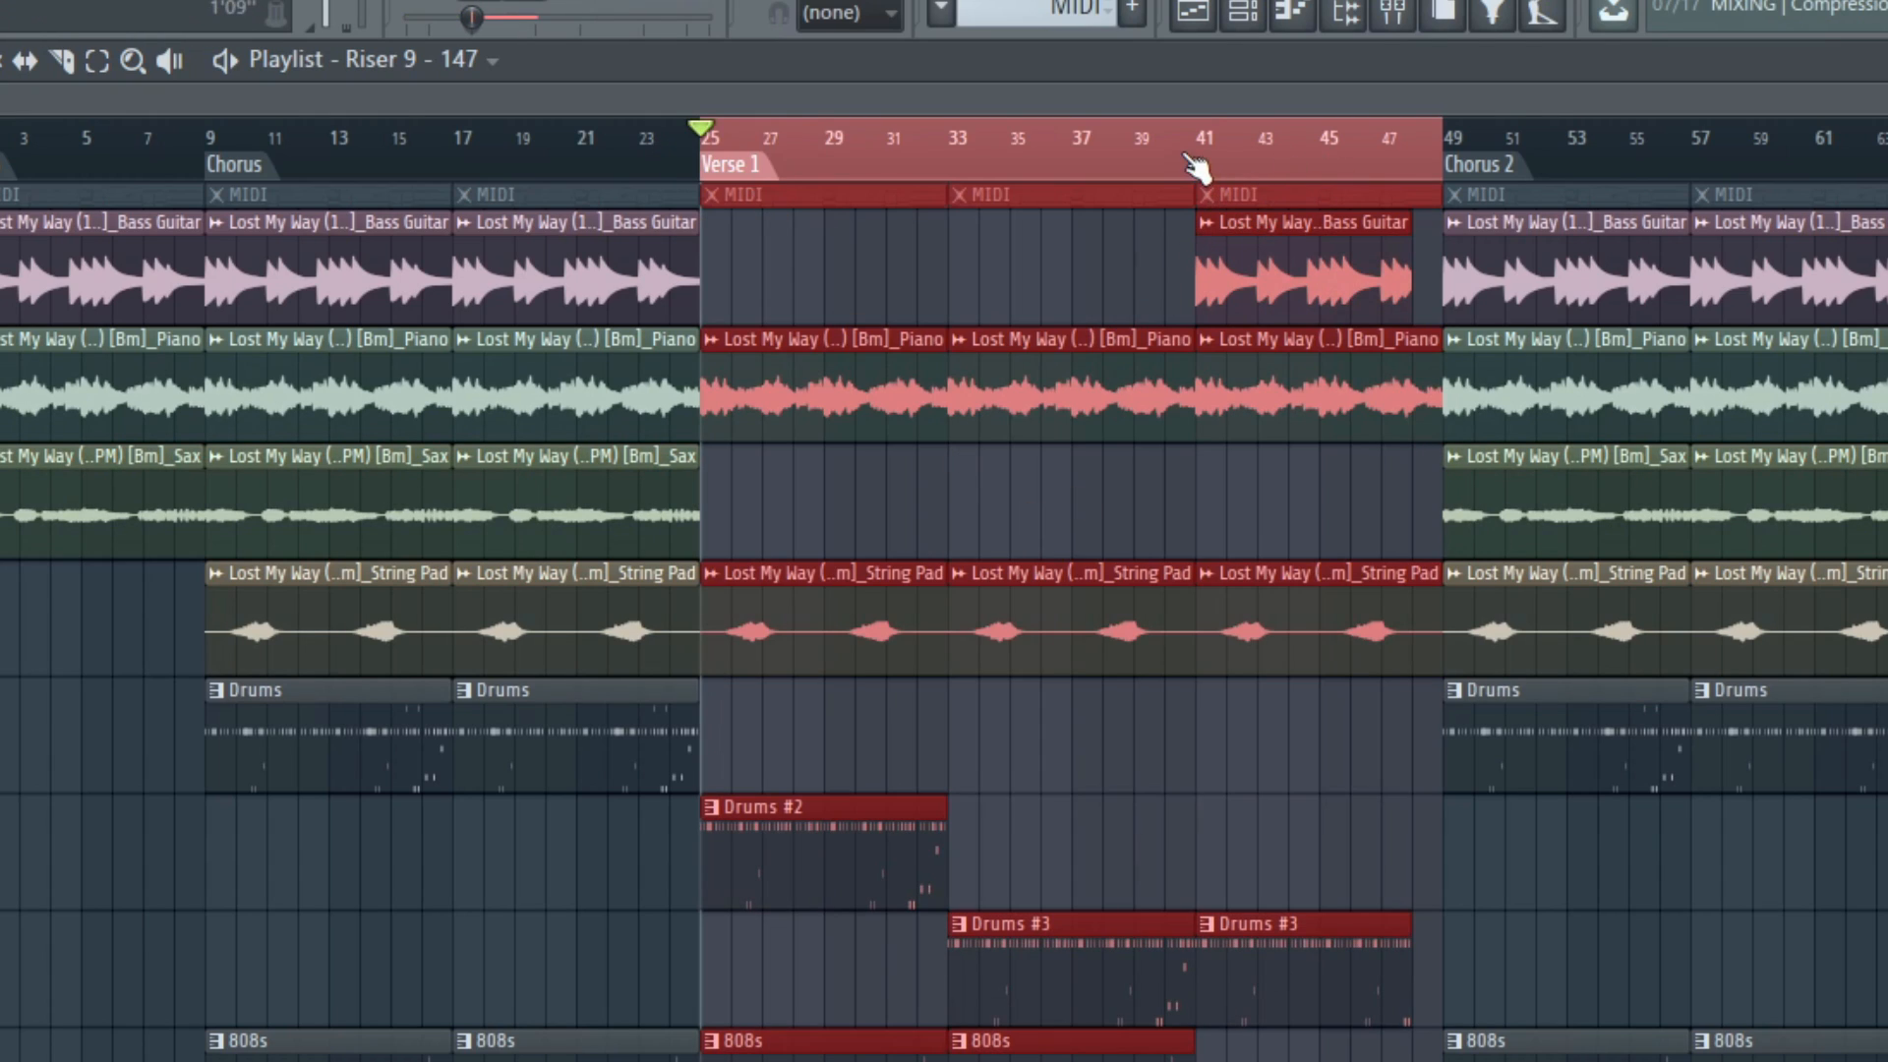
{"action": "left_click", "coordinate": [1198, 169]}
{"action": "left_click", "coordinate": [715, 163]}
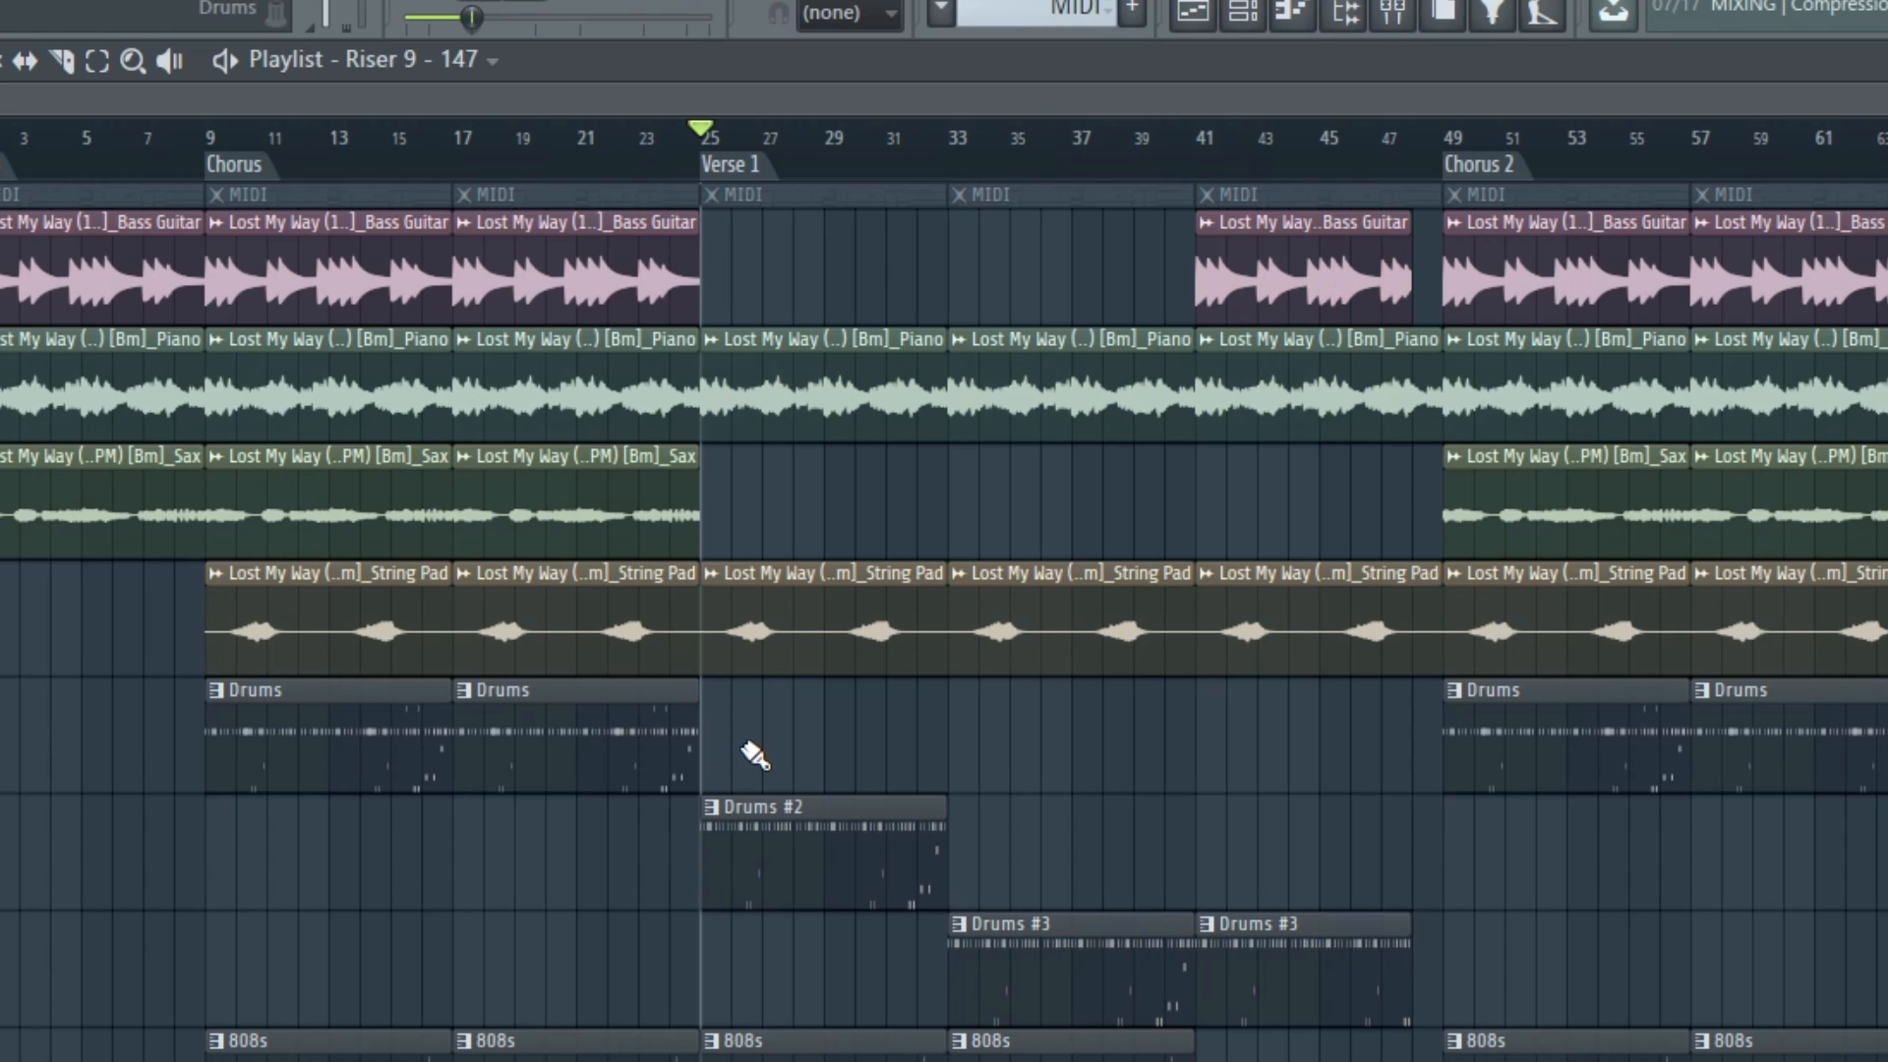
Open the Drums #2 pattern in the channel rack and compare its drum steps with those of the Drums pattern
{"action": "double_click", "coordinate": [757, 872]}
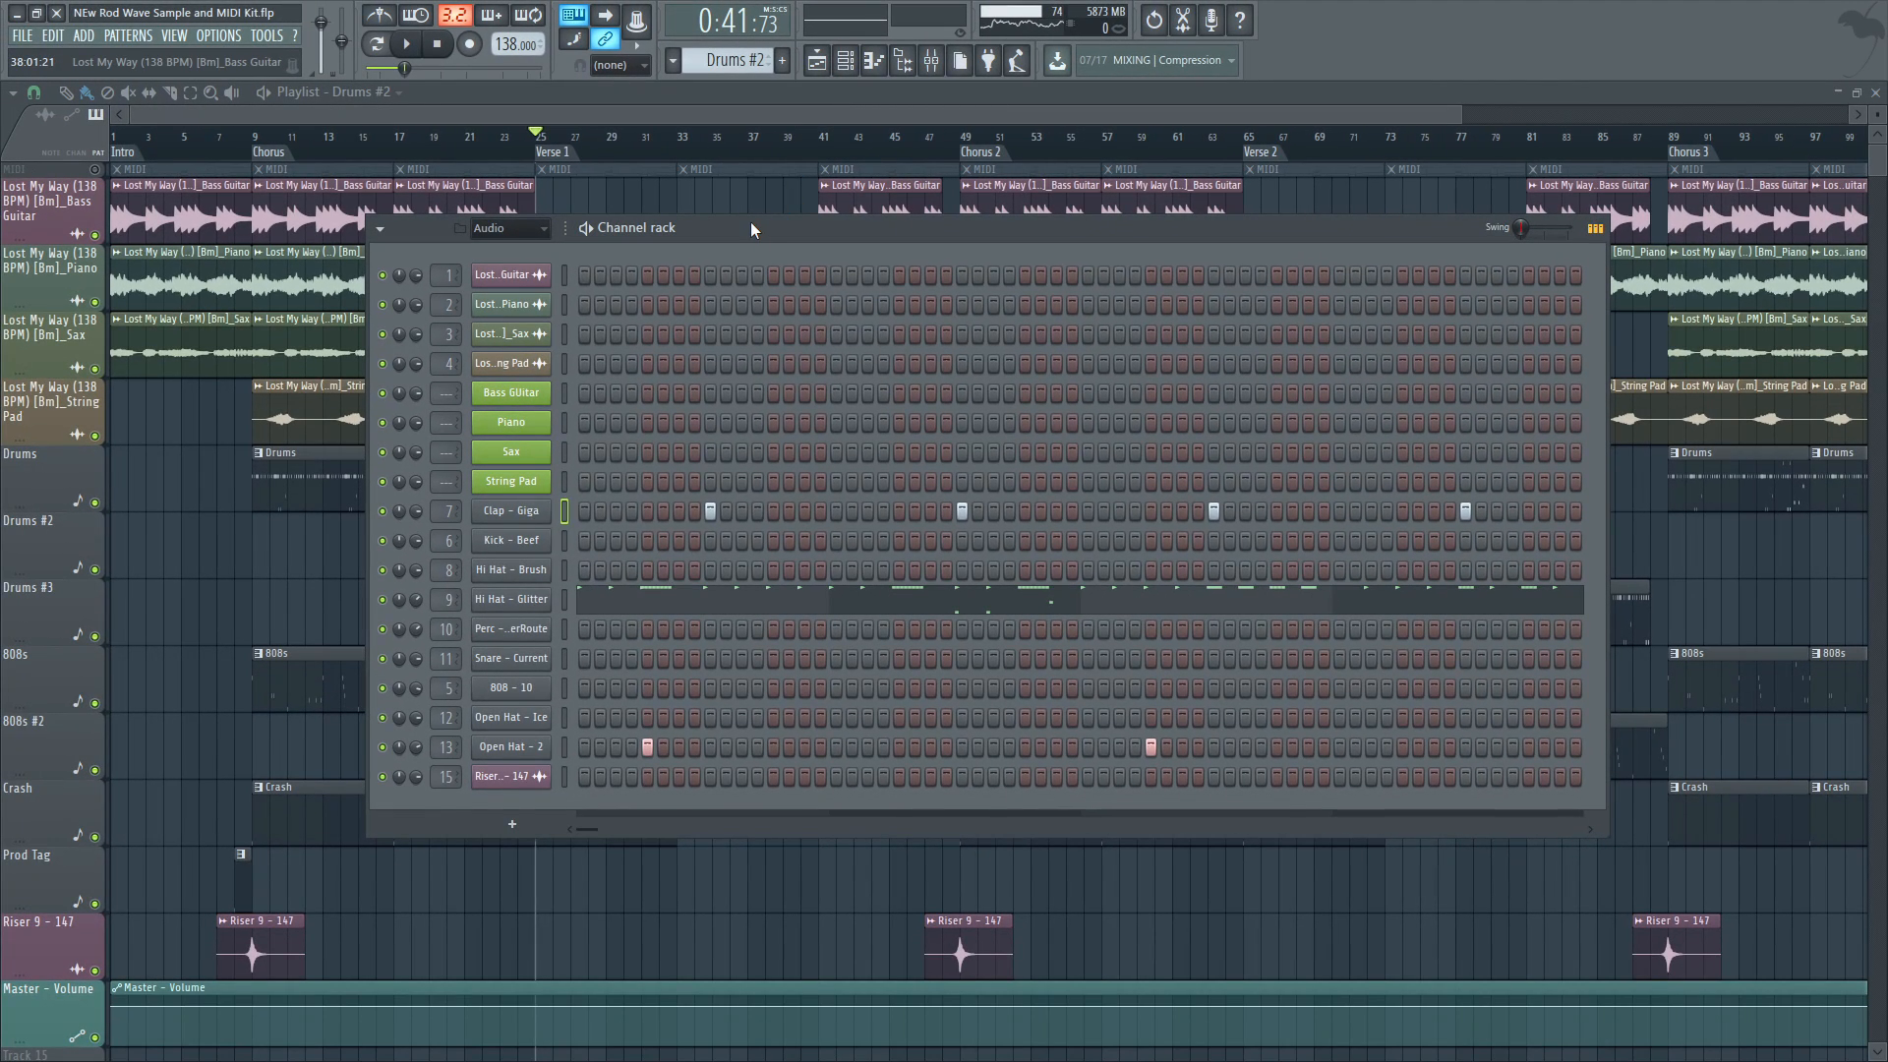
{"action": "left_click_drag", "start_coordinate": [742, 232], "coordinate": [809, 230]}
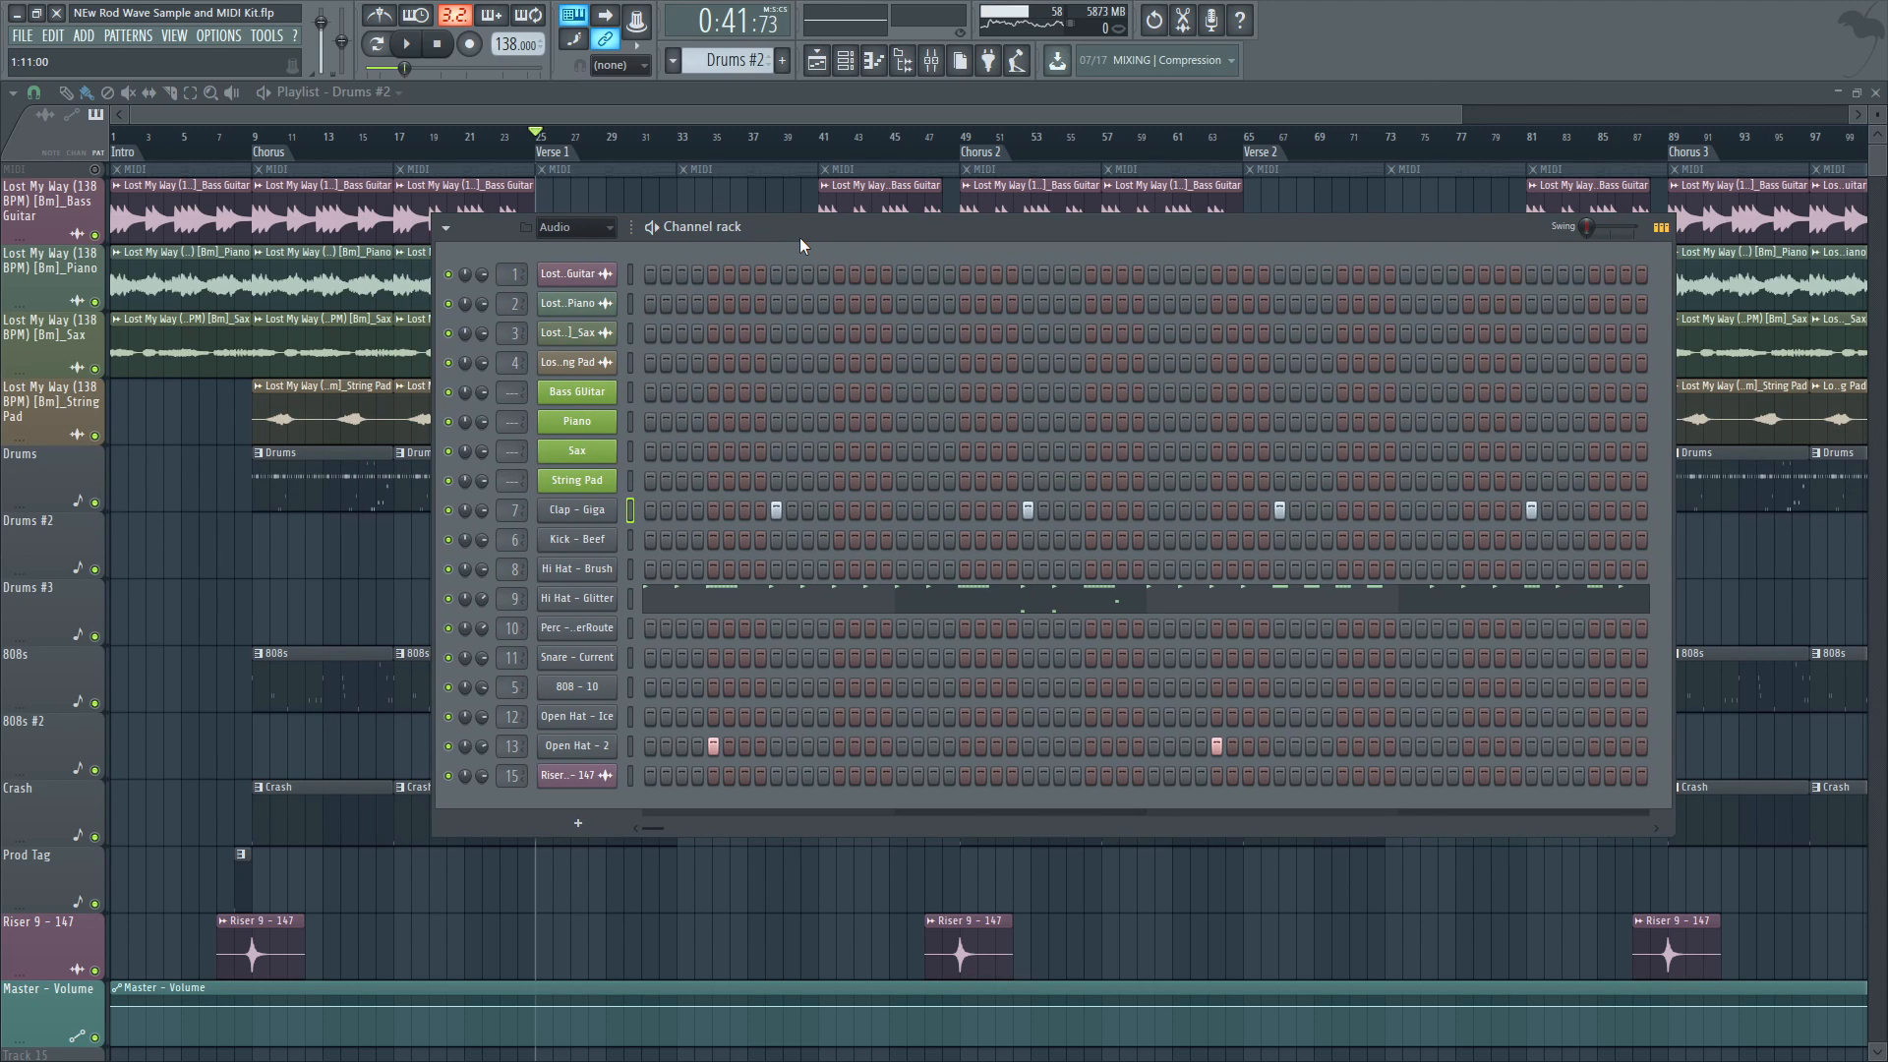
{"action": "key", "text": "KP_Subtract"}
{"action": "key", "text": "KP_Add"}
{"action": "key", "text": "KP_Subtract"}
{"action": "key", "text": "KP_Add"}
{"action": "key", "text": "KP_Subtract"}
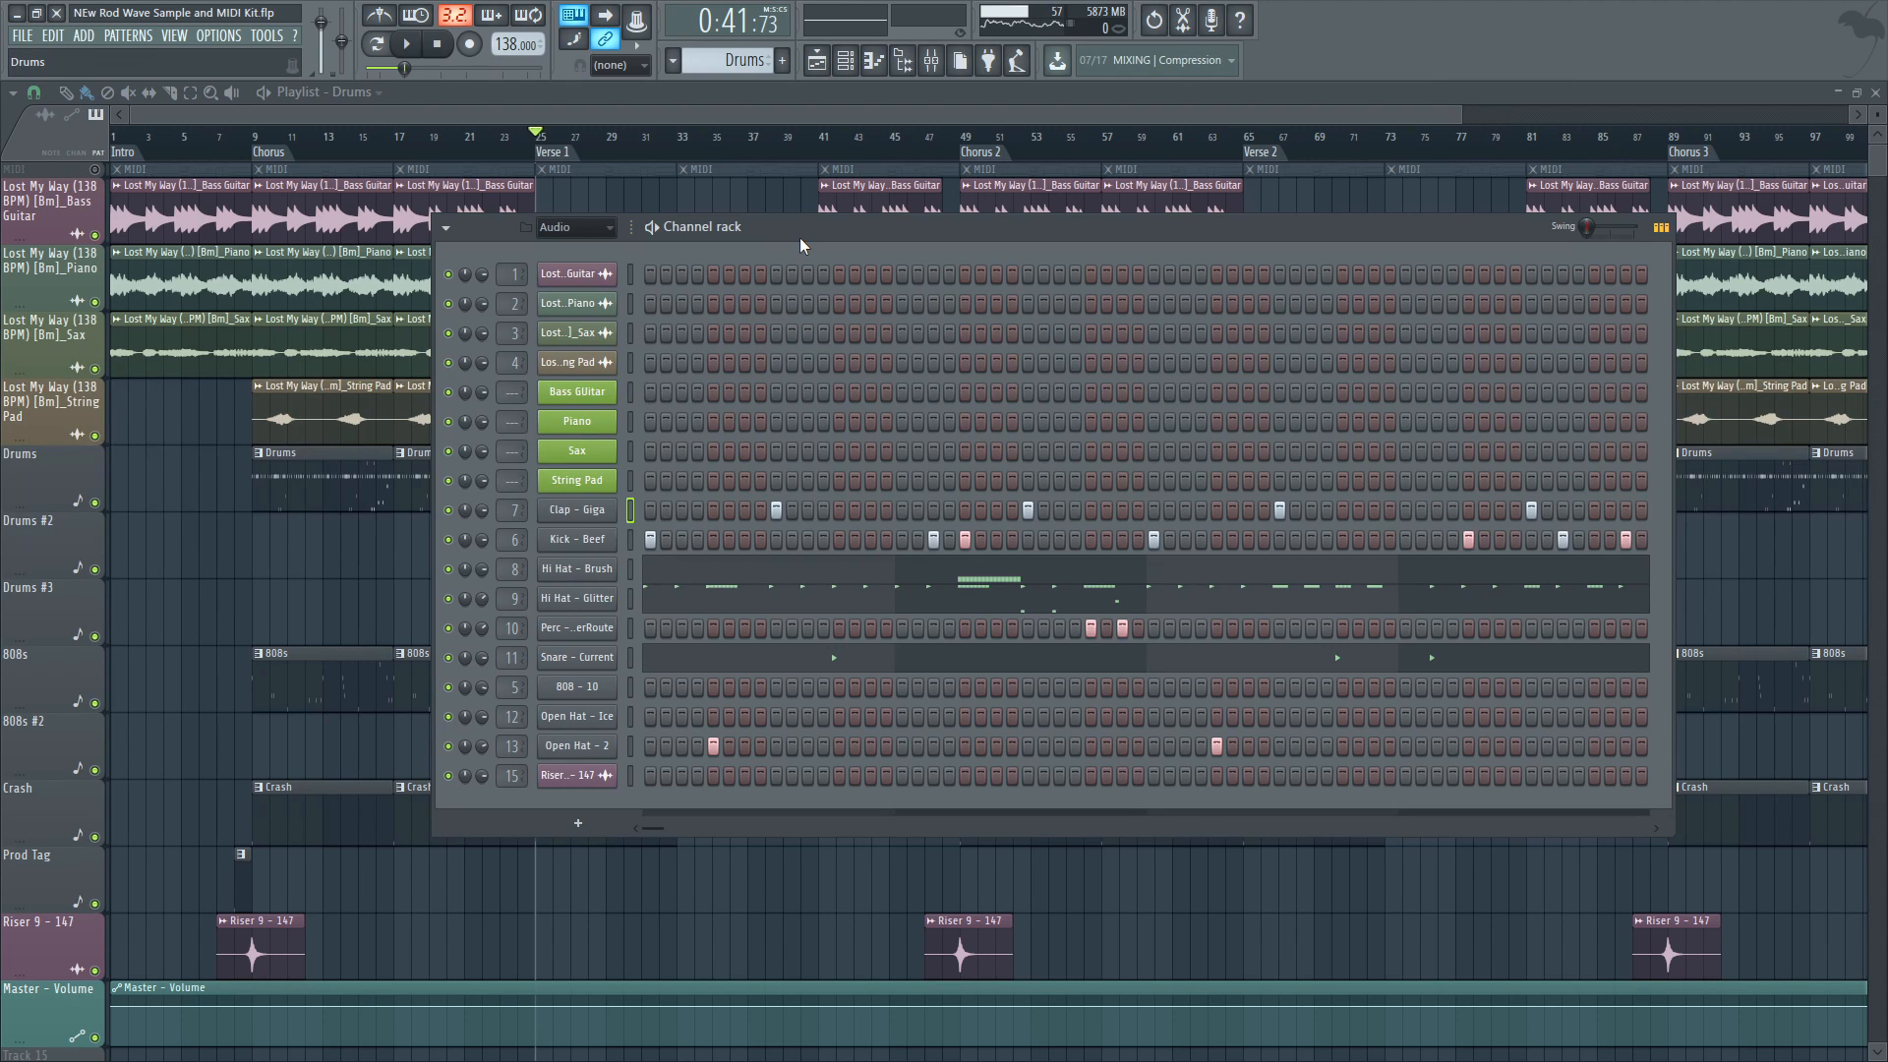
{"action": "key", "text": "KP_Add"}
{"action": "key", "text": "KP_Subtract"}
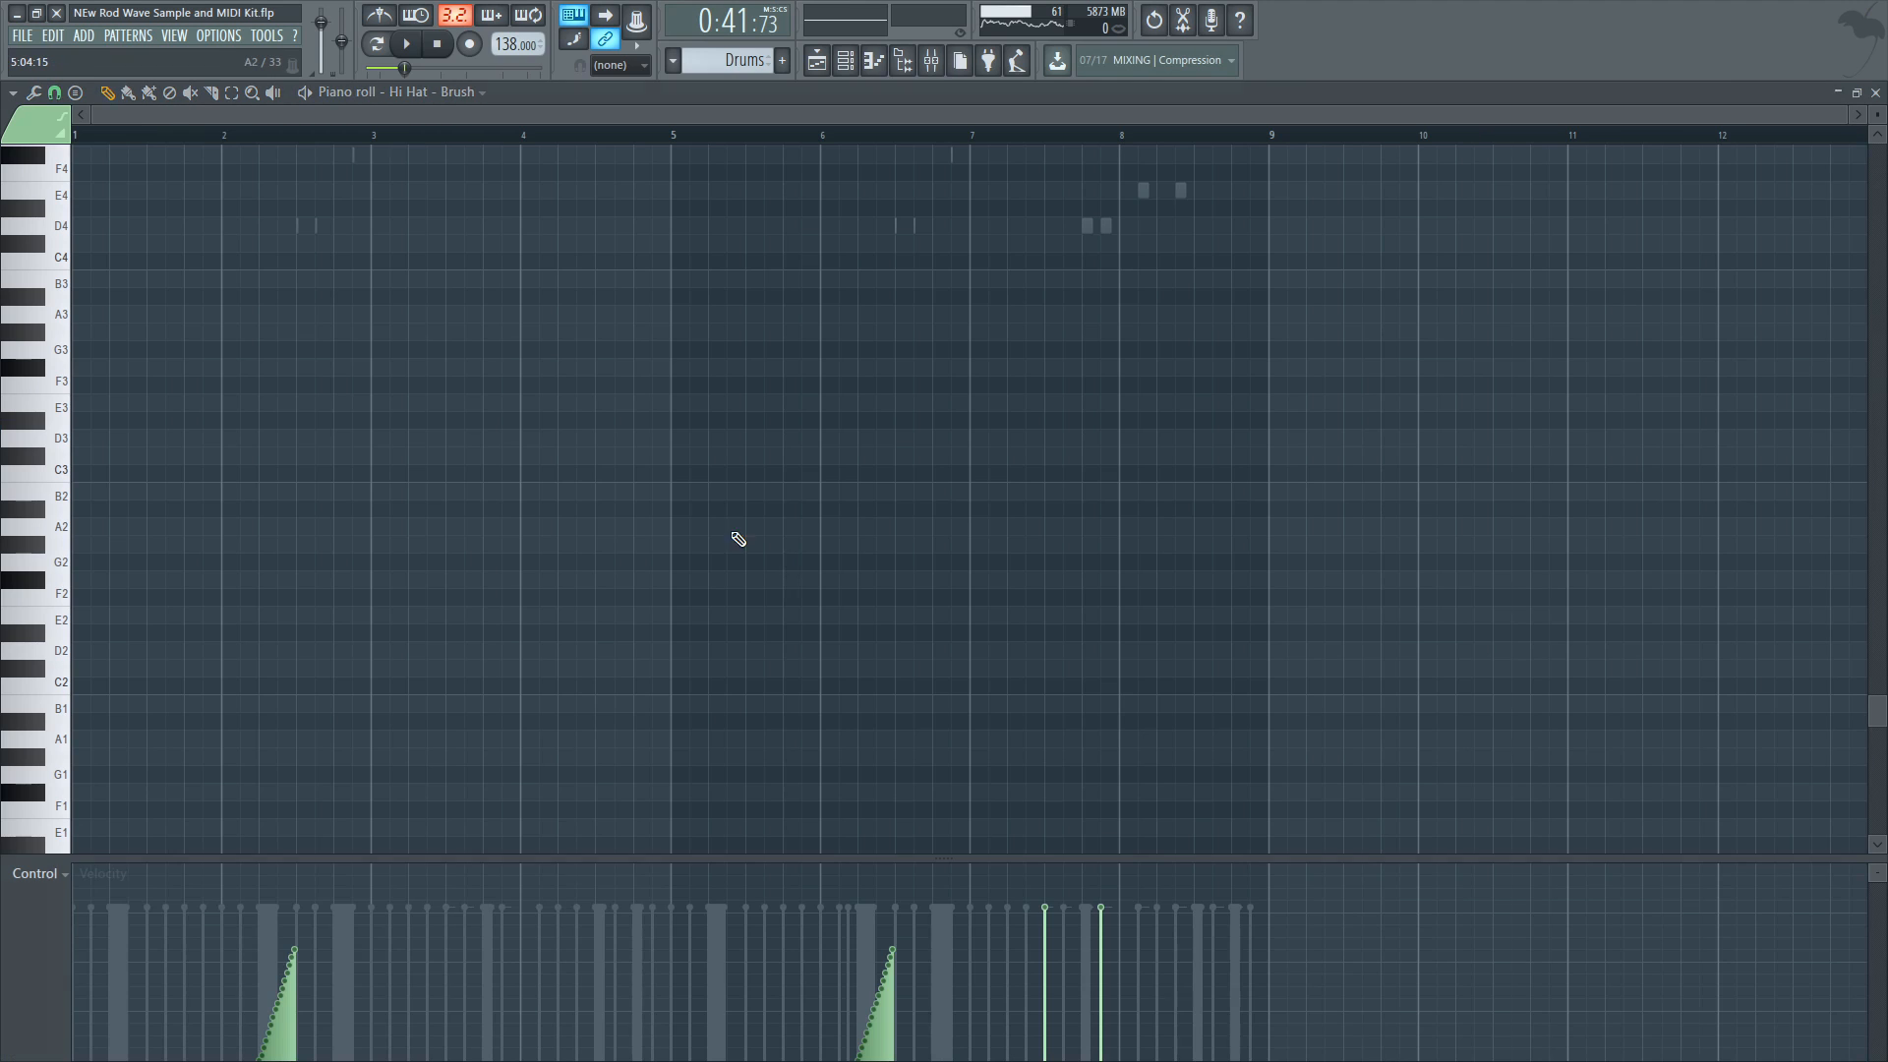
Examine the Hi Hat - Brush notes of the Drums pattern in the piano roll and audition the roll from bar 2
{"action": "left_click", "coordinate": [695, 581]}
{"action": "scroll", "coordinate": [422, 359], "scroll_direction": "up", "scroll_amount": 8}
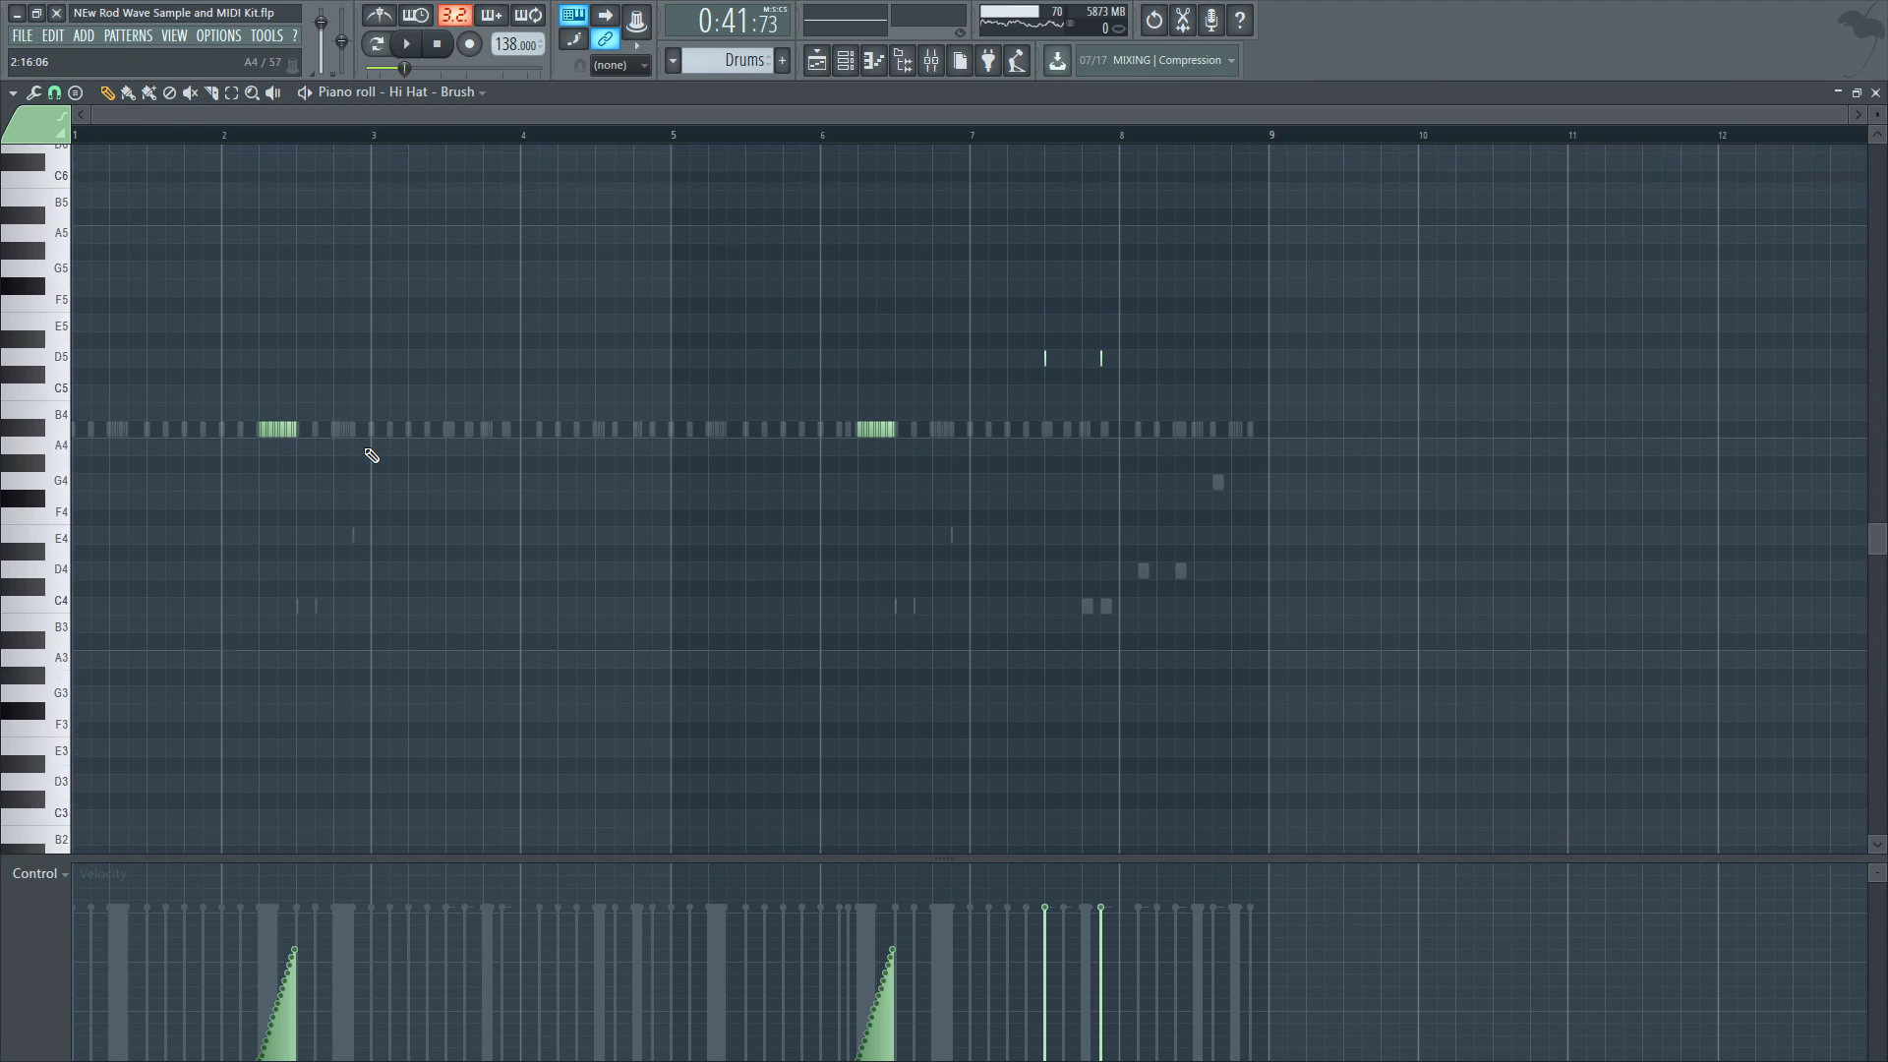
{"action": "left_click_drag", "start_coordinate": [229, 146], "coordinate": [221, 145]}
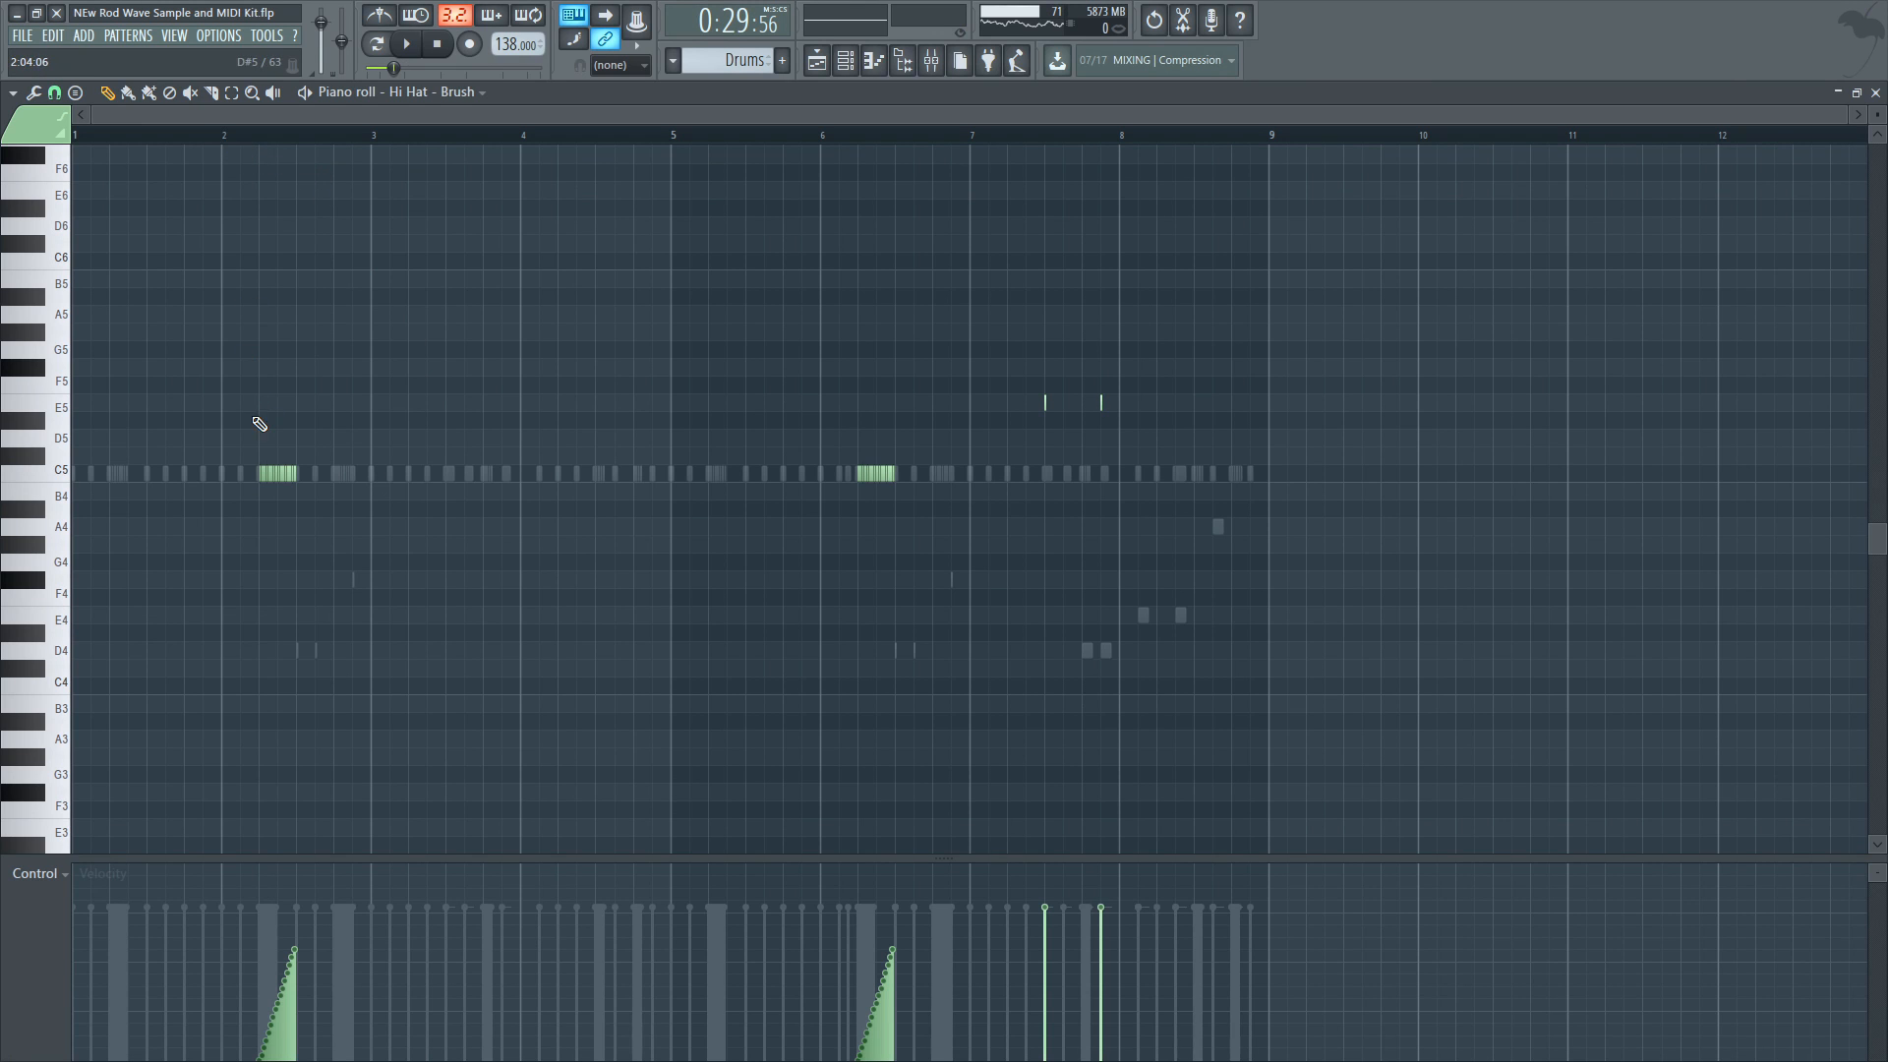
{"action": "scroll", "coordinate": [259, 424], "scroll_direction": "up", "scroll_amount": 4}
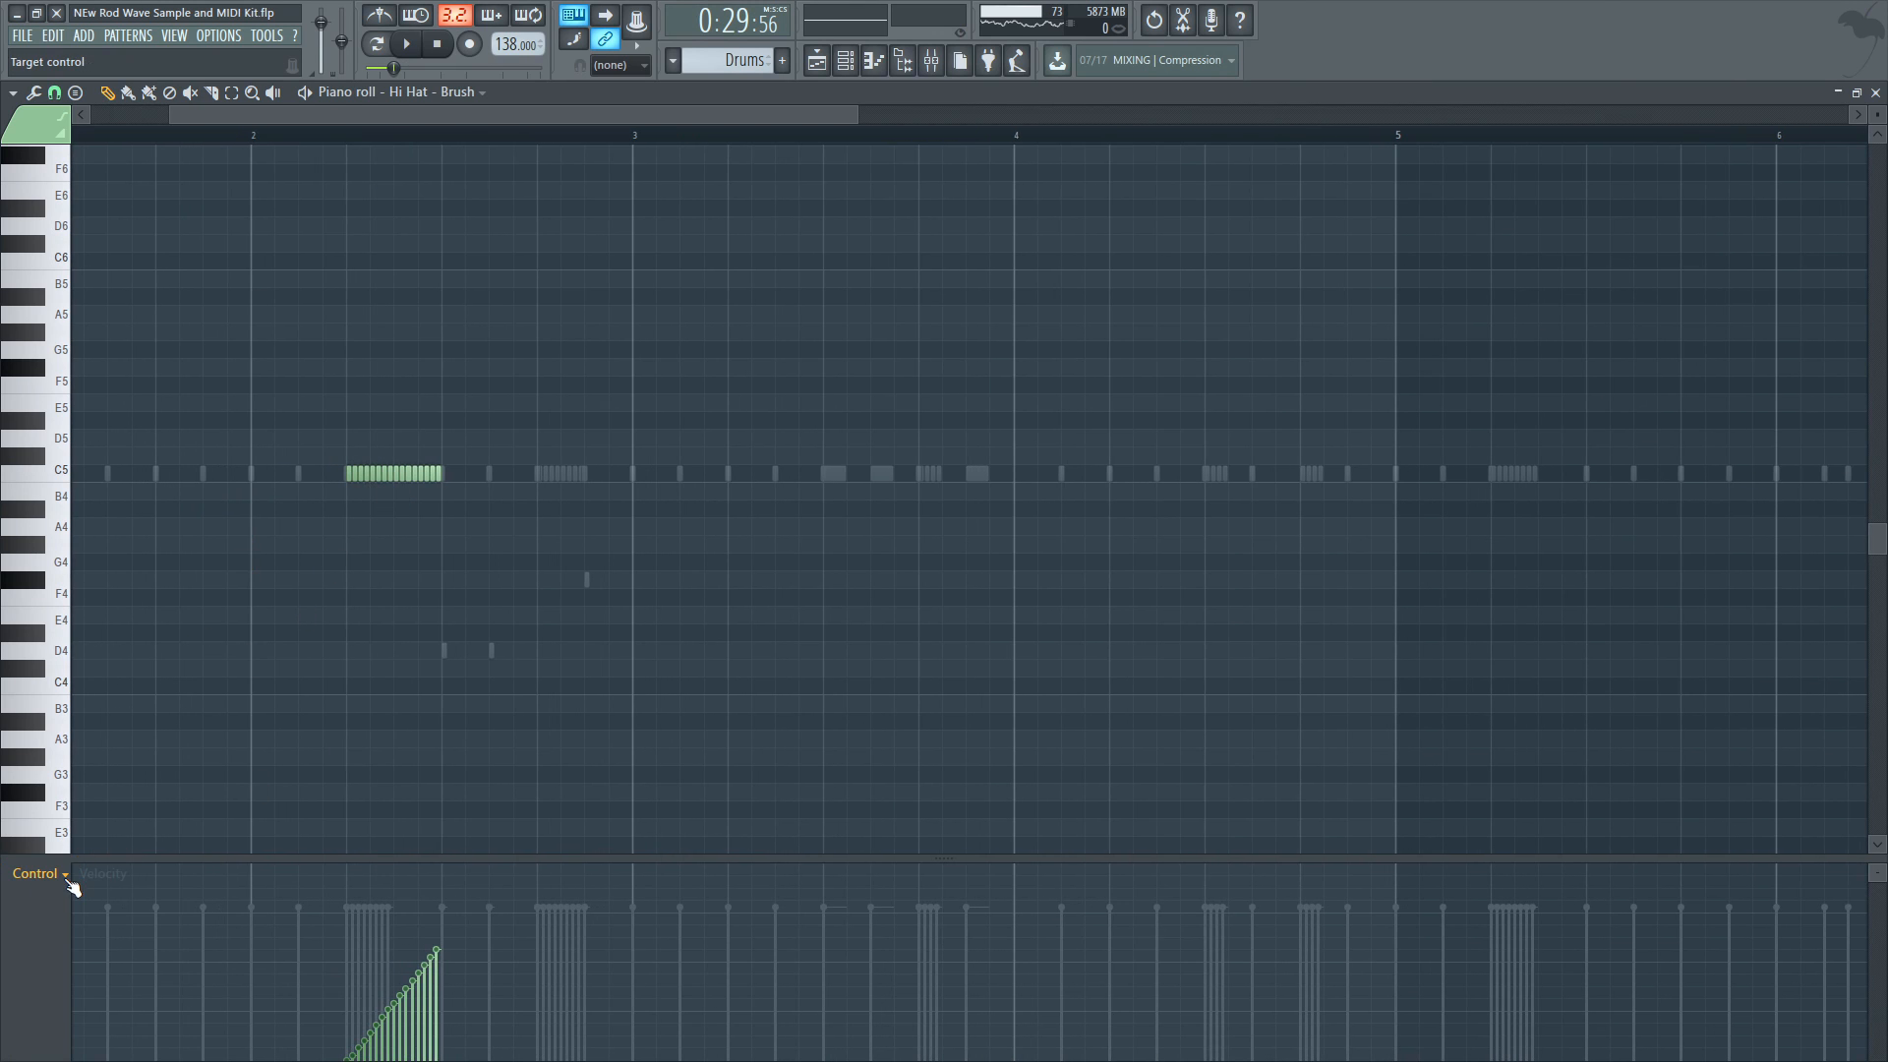
{"action": "left_click", "coordinate": [252, 139]}
{"action": "key", "text": "space"}
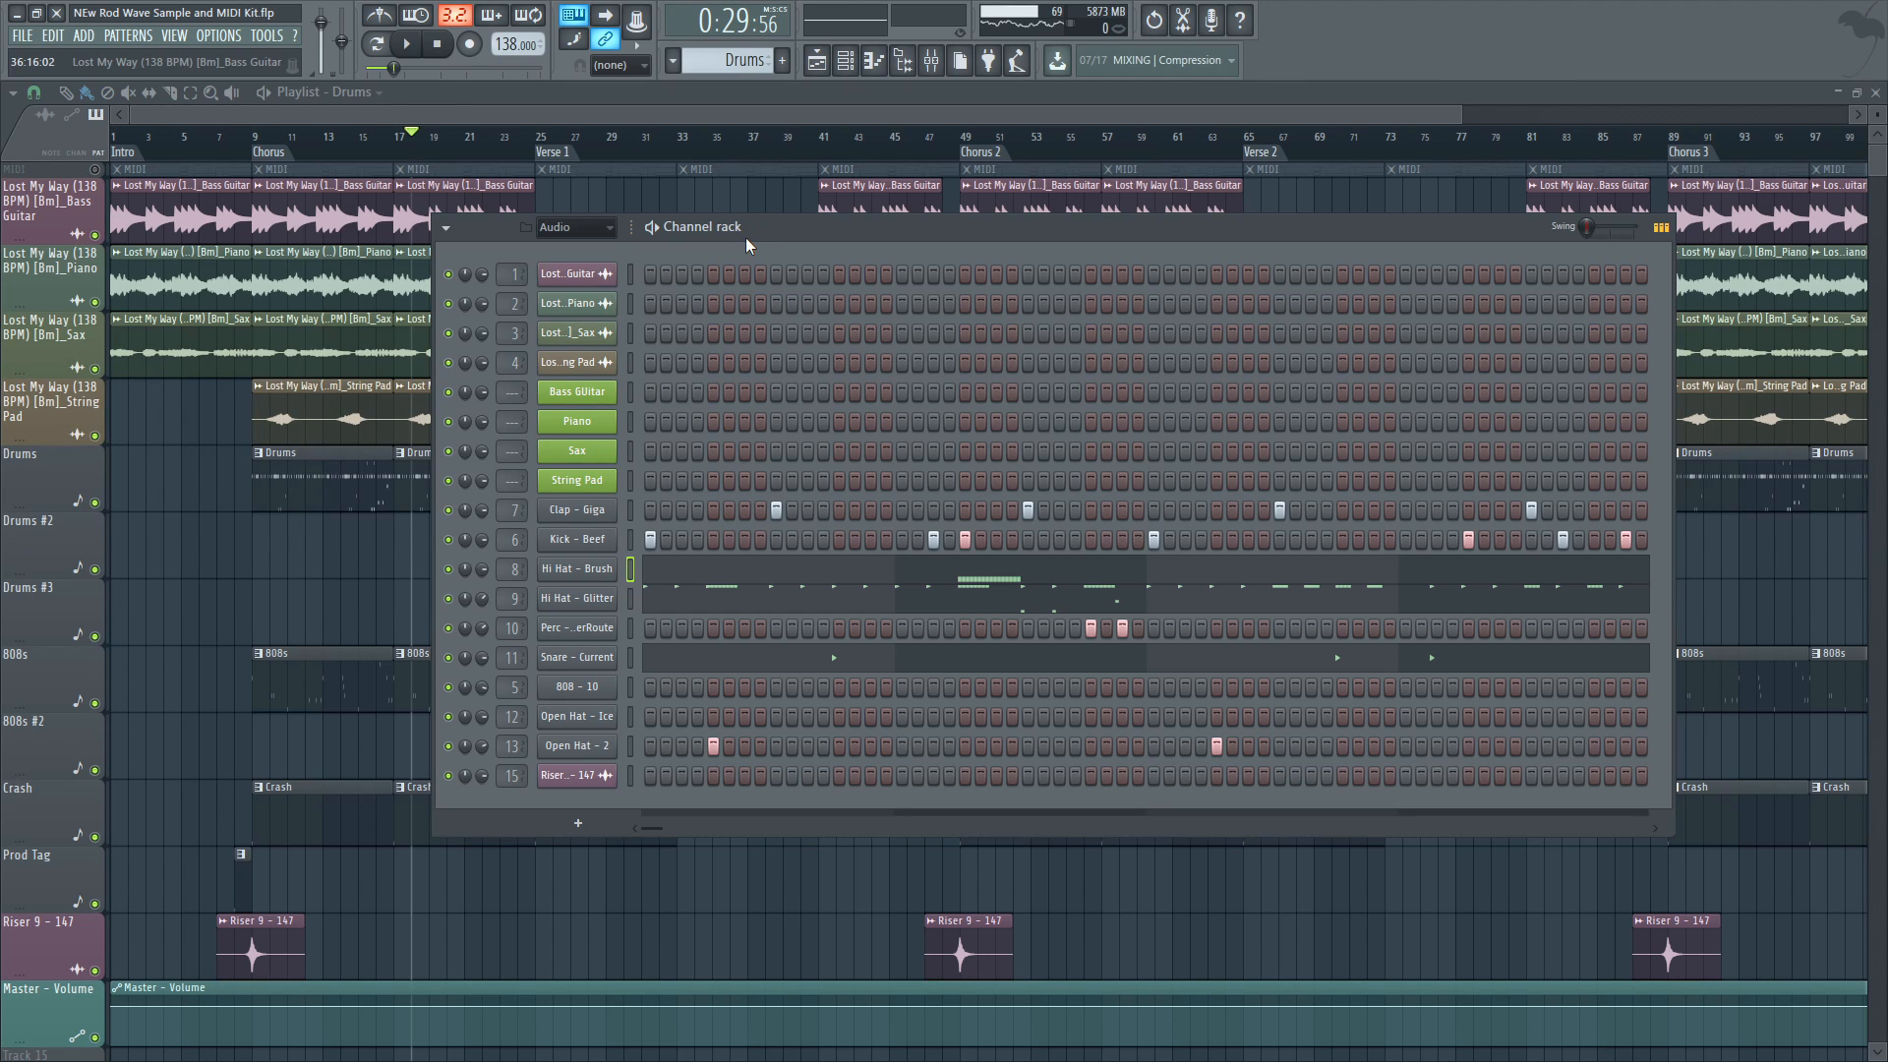
Switch the channel rack back to the Drums #2 pattern and audition it
{"action": "key", "text": "KP_Add"}
{"action": "key", "text": "space"}
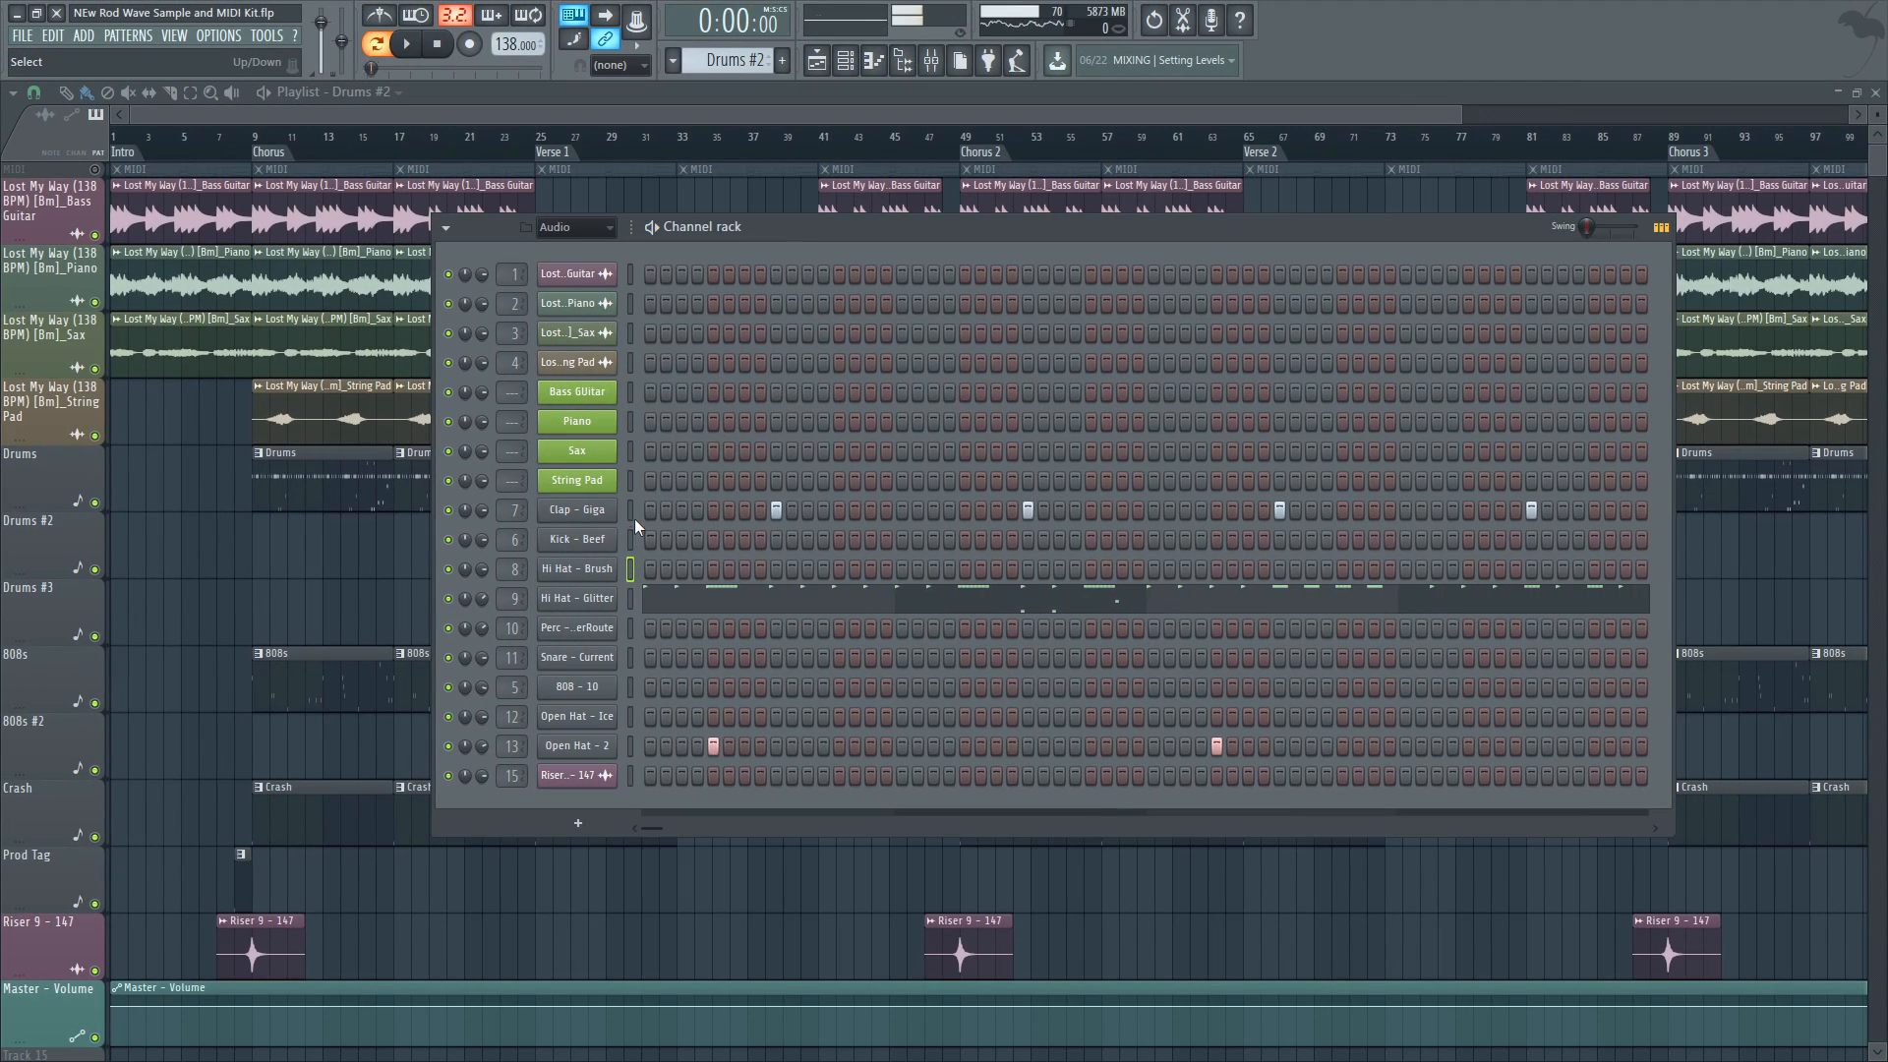
Show the Drums #3 pattern in the channel rack, hide the rack and audition the playlist from bar 33
{"action": "key", "text": "KP_Subtract"}
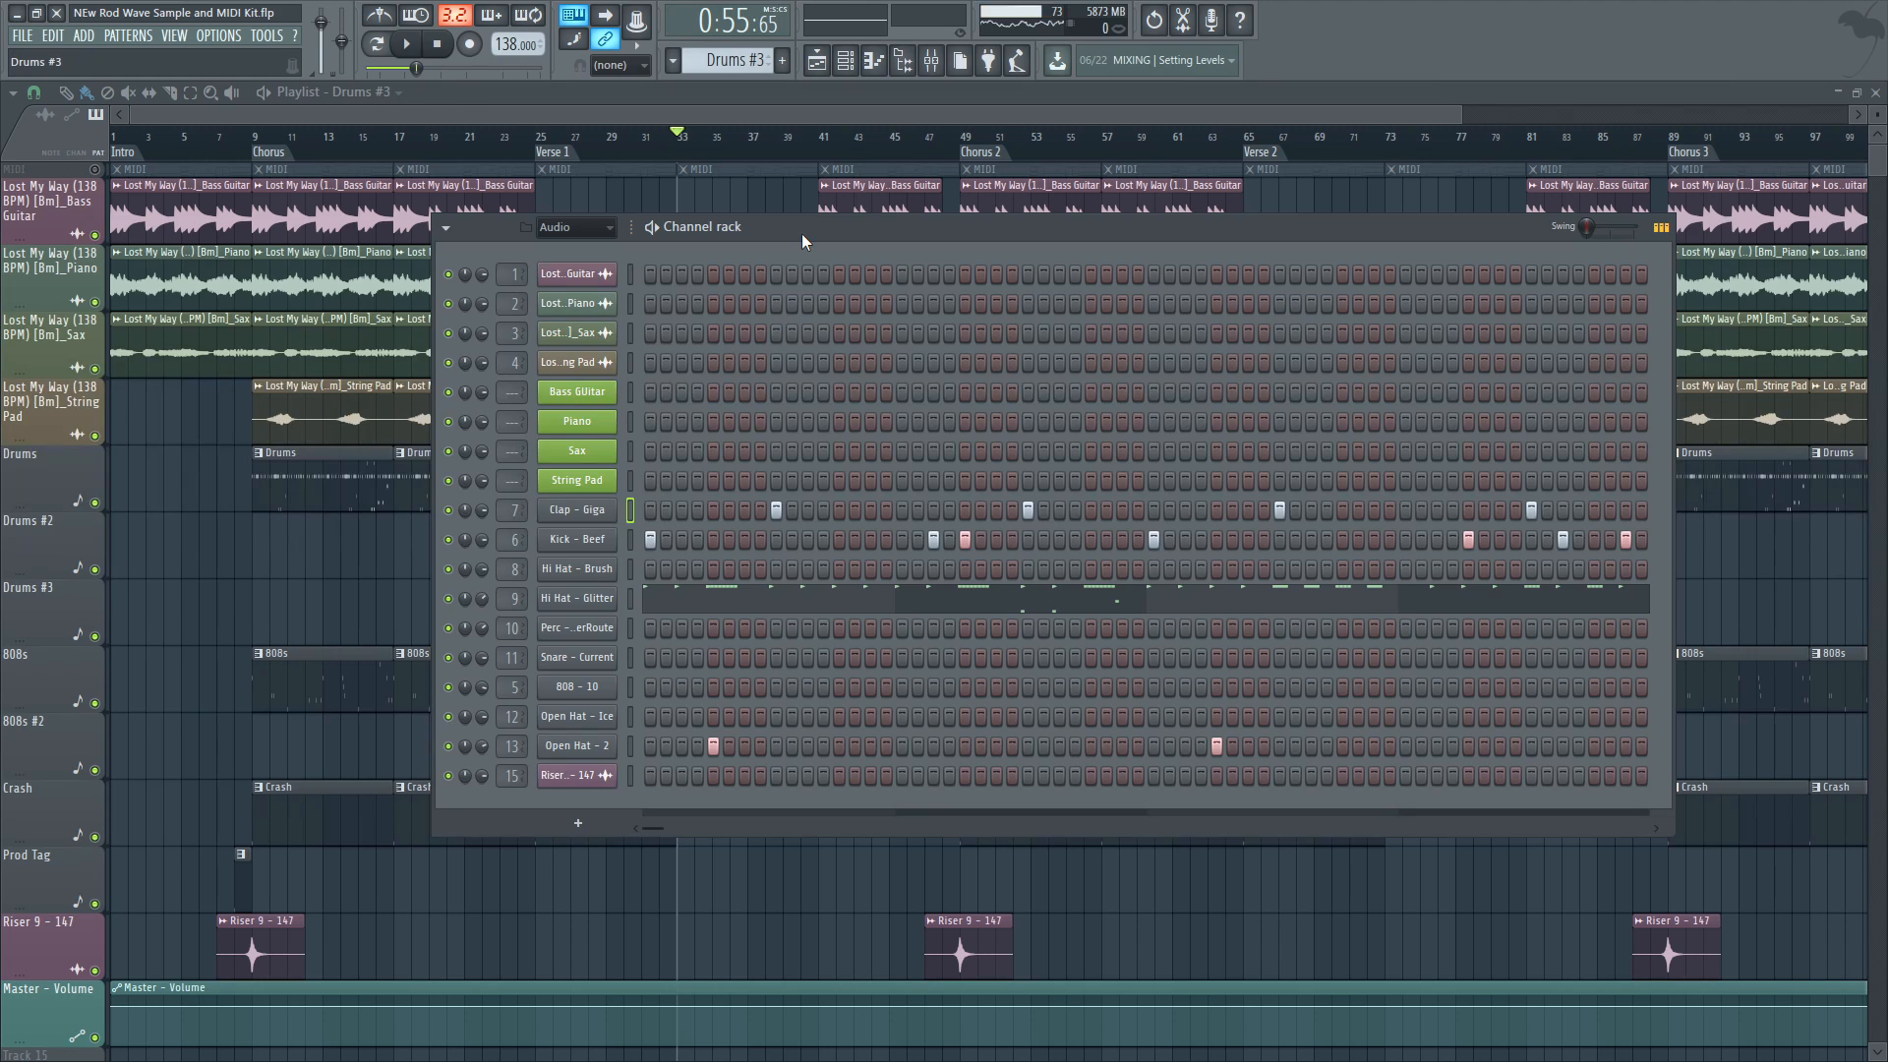
{"action": "key", "text": "KP_Add"}
{"action": "key", "text": "F6"}
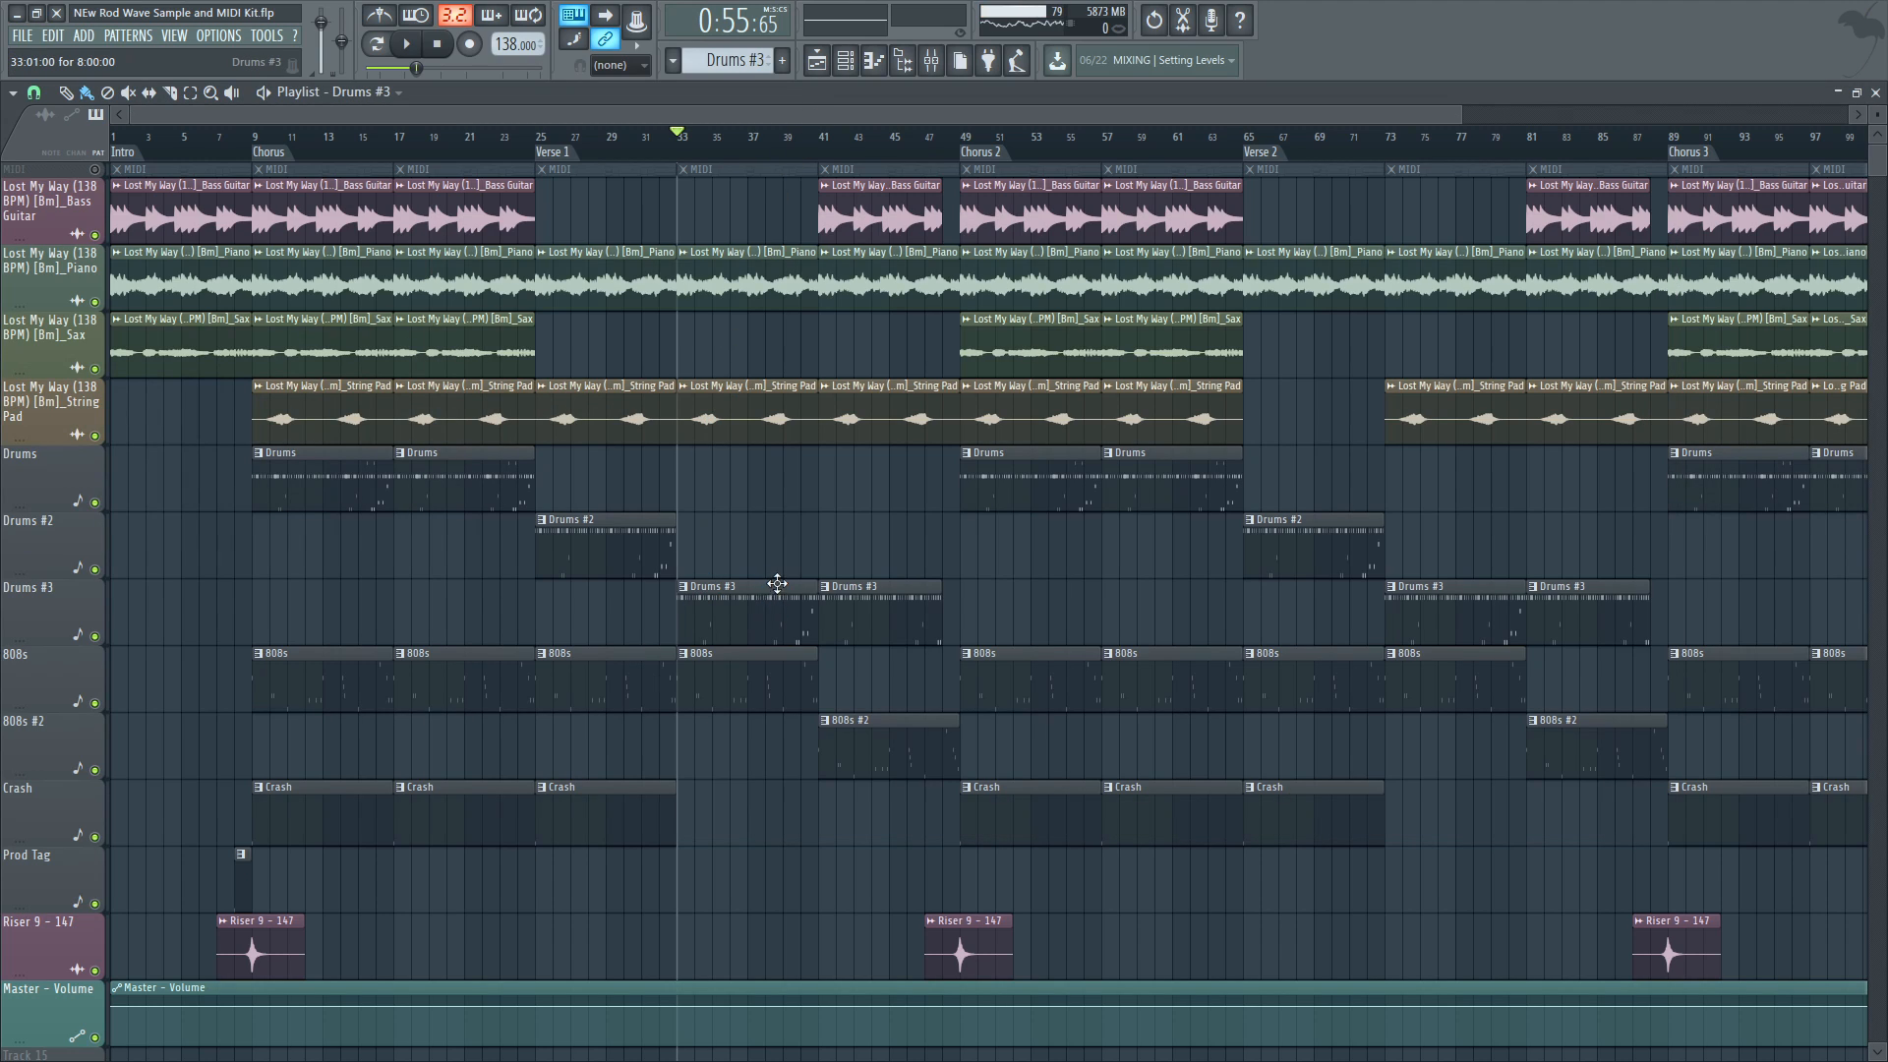
{"action": "key", "text": "space"}
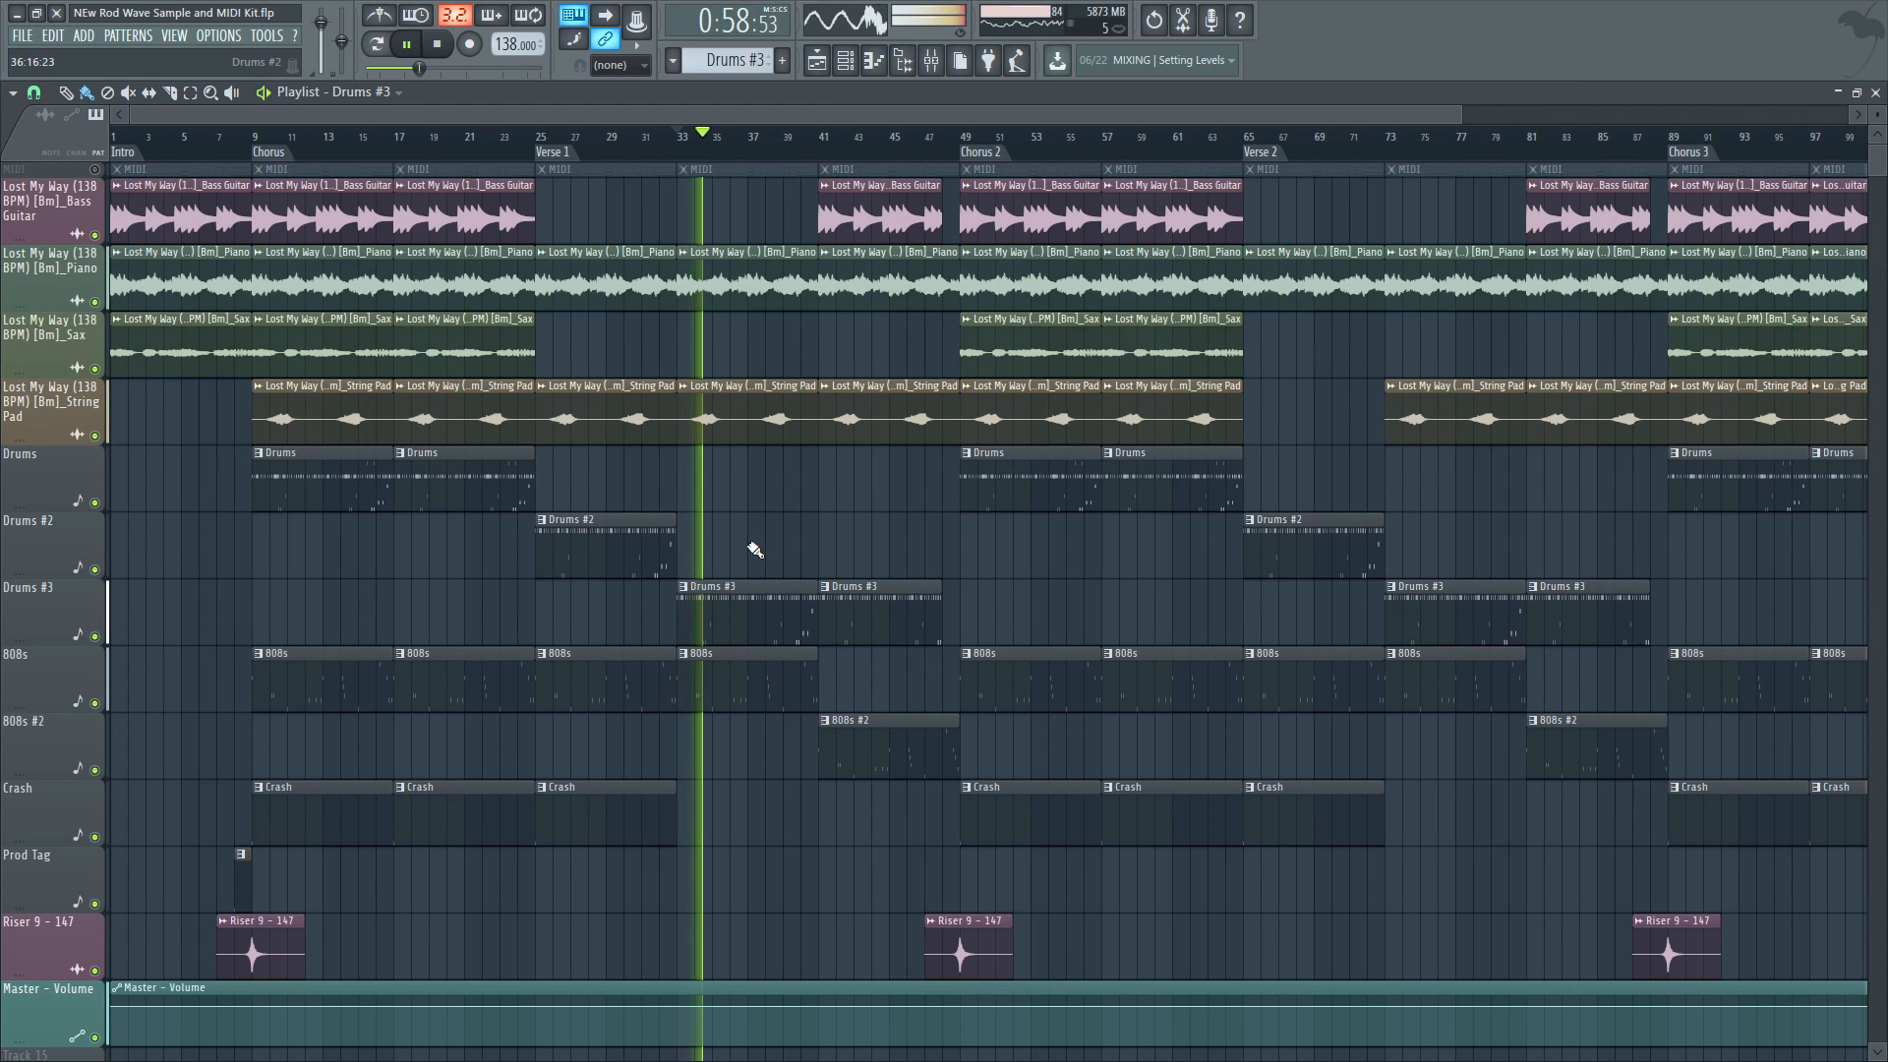
{"action": "key", "text": "space"}
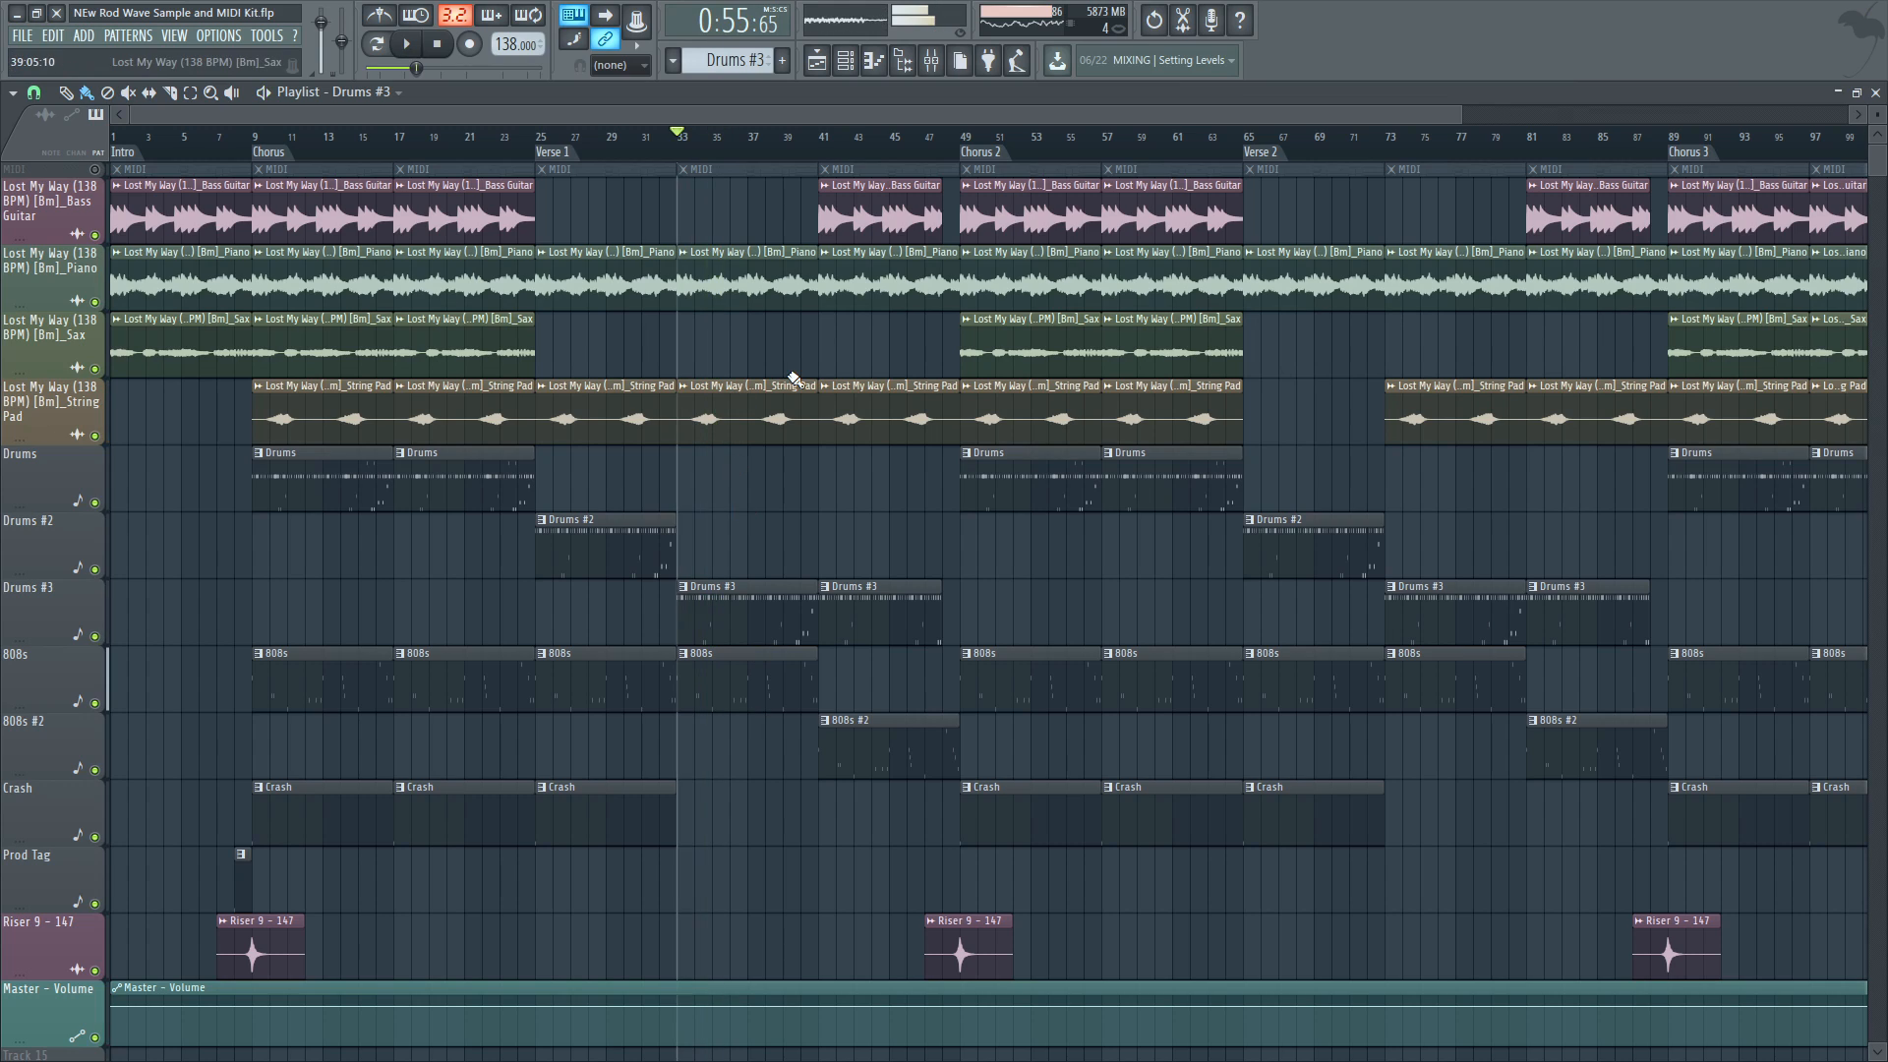
Examine the Drums #3 and 808s #2 clips from bar 41 and audition the drum gap at bar 48
{"action": "left_click", "coordinate": [824, 165]}
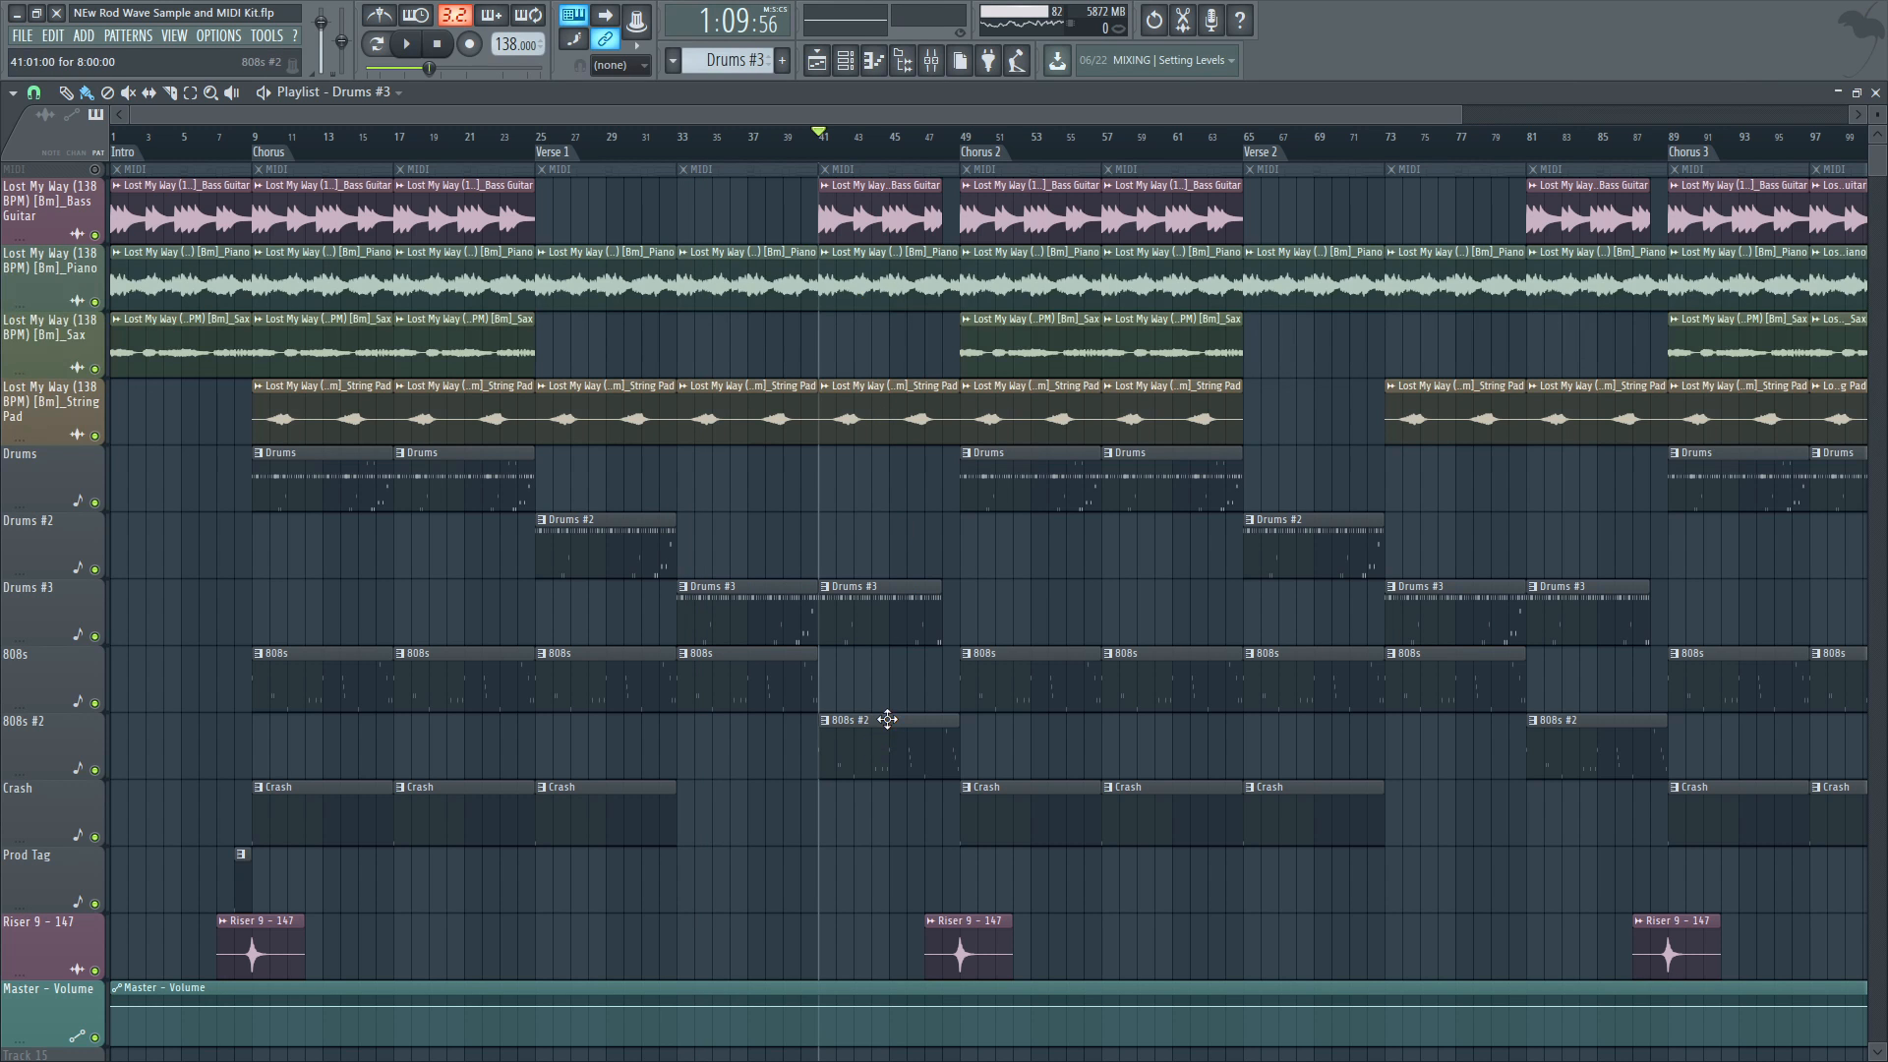
{"action": "scroll", "coordinate": [938, 714], "scroll_direction": "up", "scroll_amount": 3}
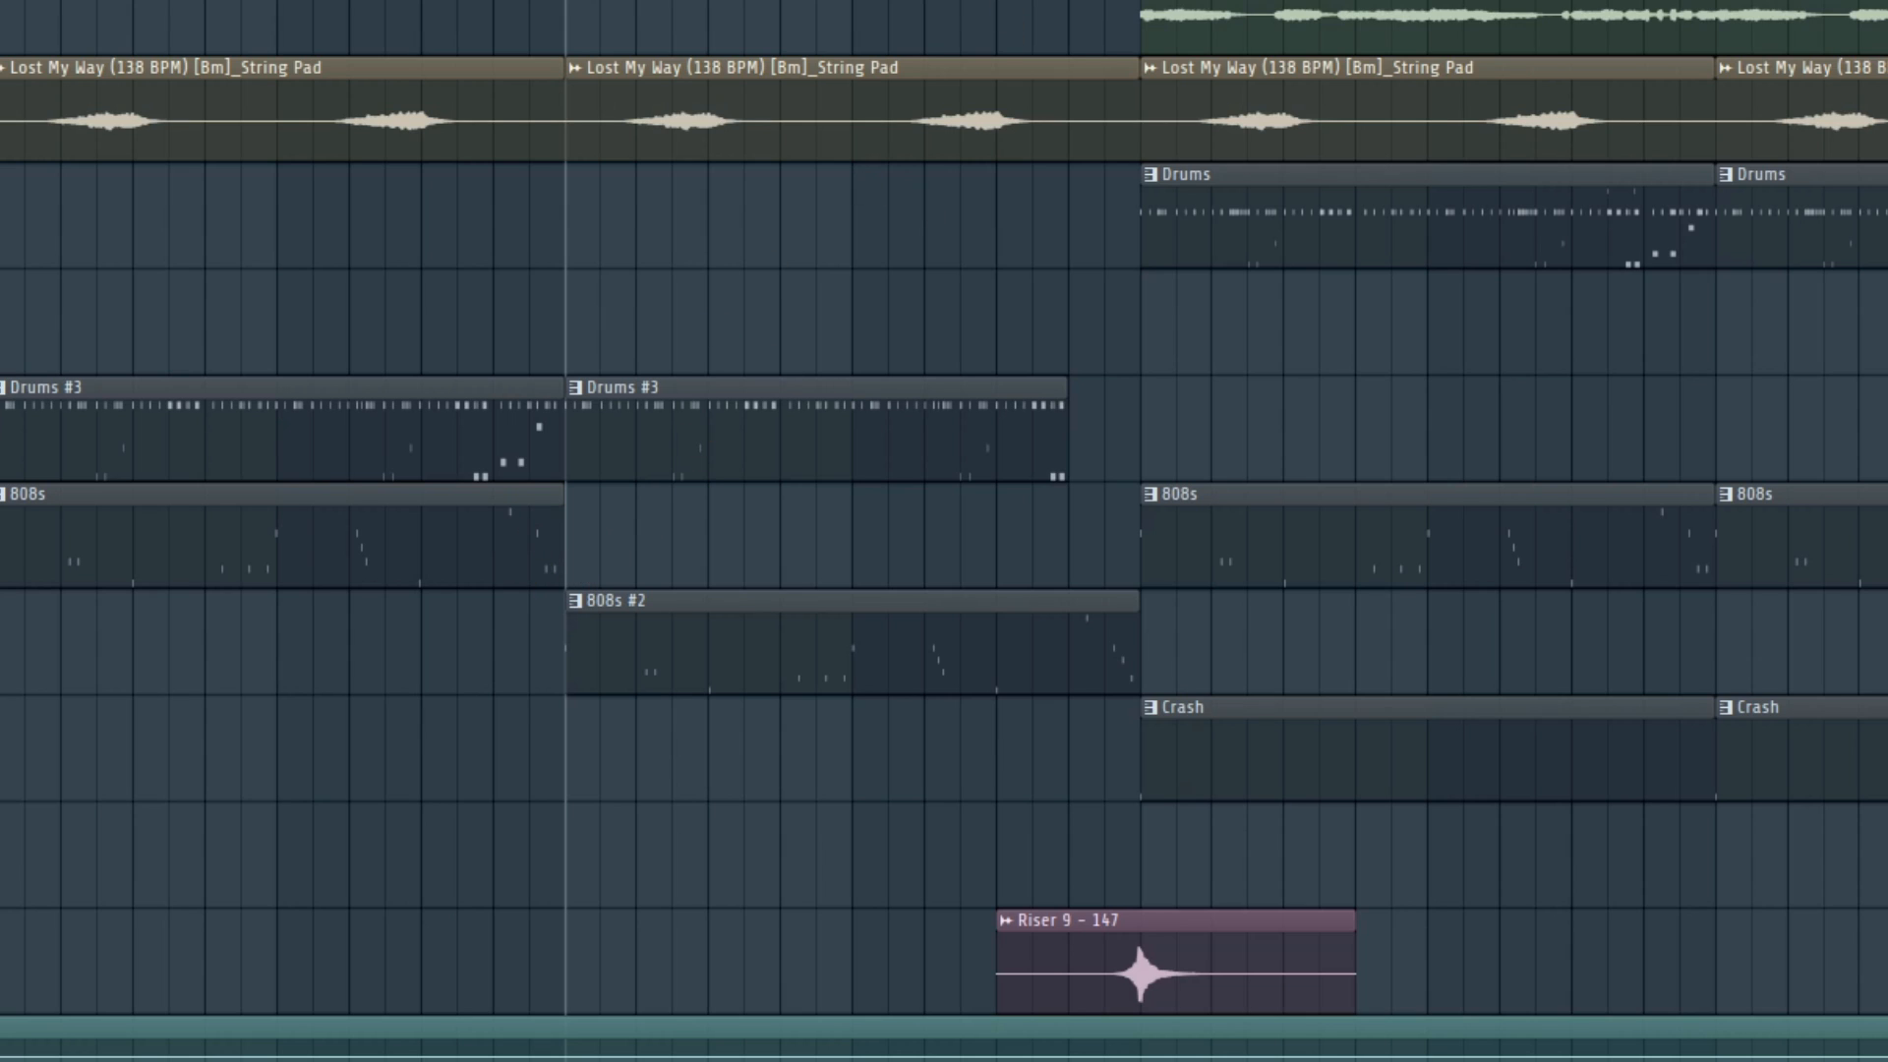
{"action": "left_click", "coordinate": [1068, 2]}
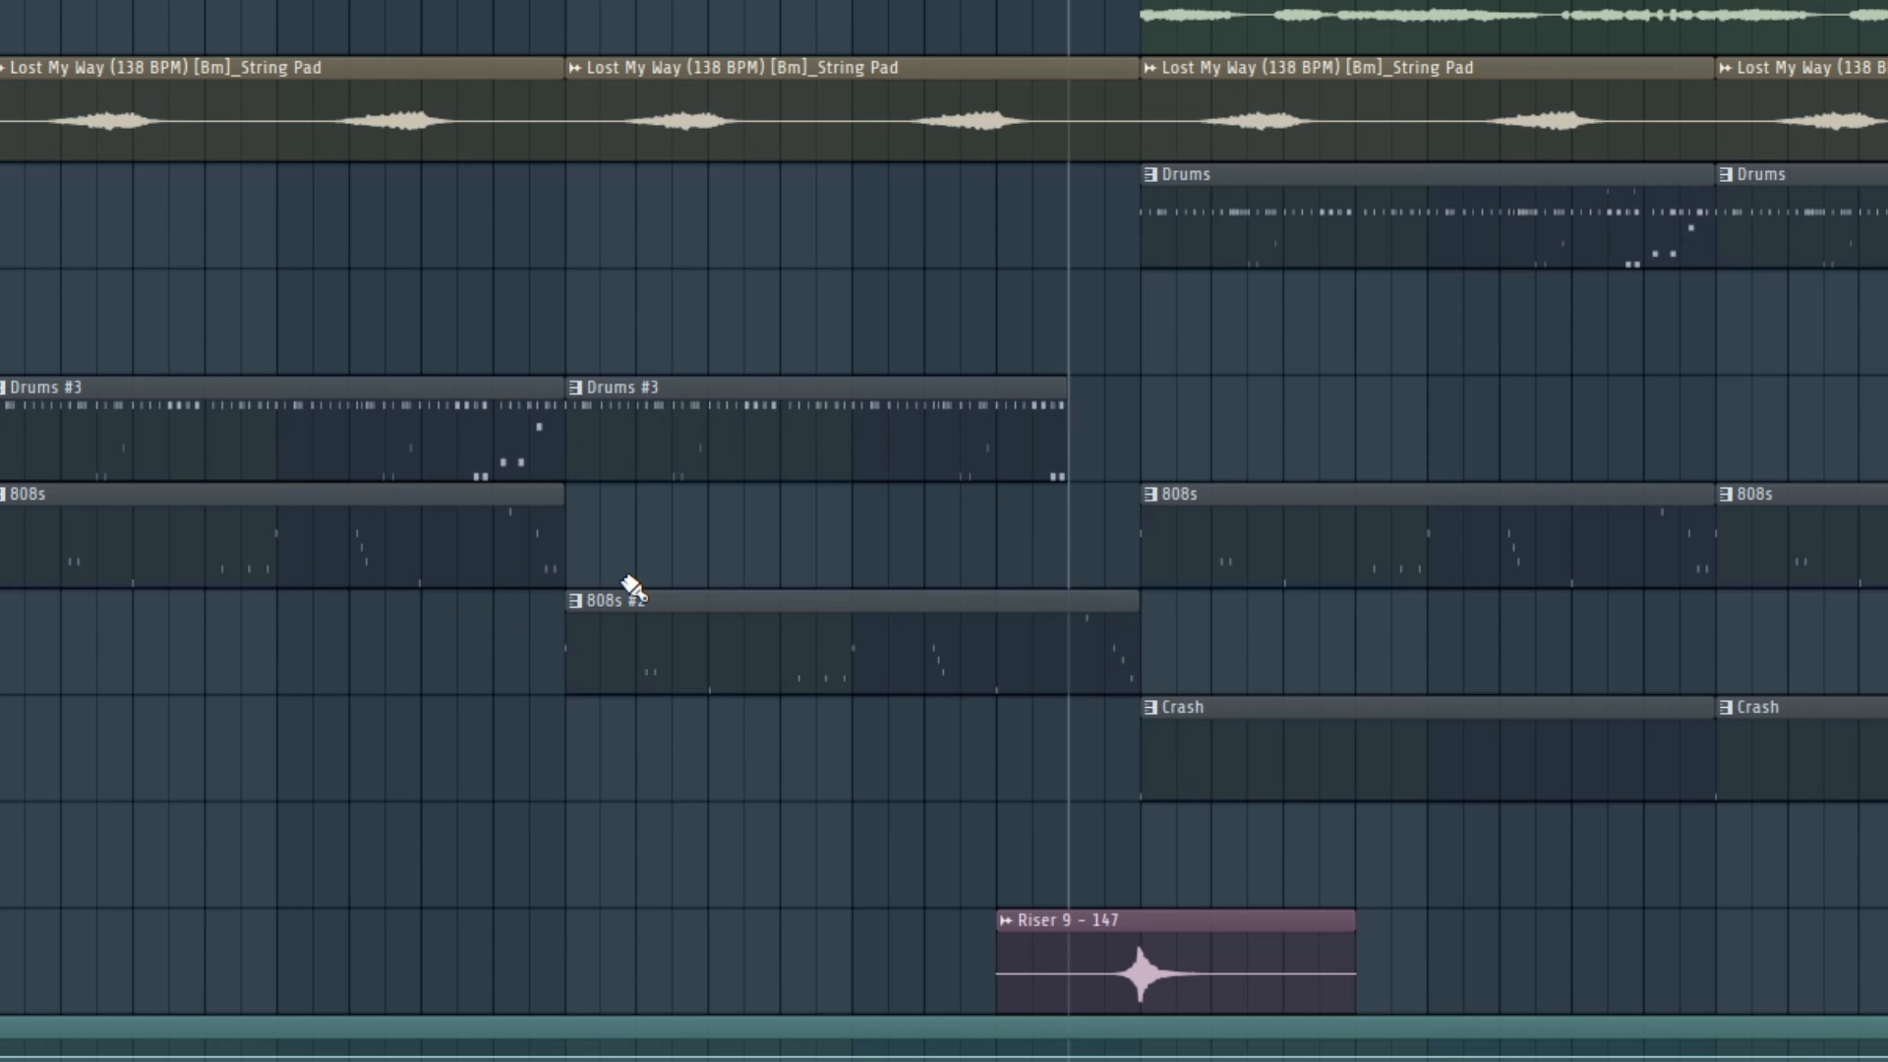
{"action": "key", "text": "space"}
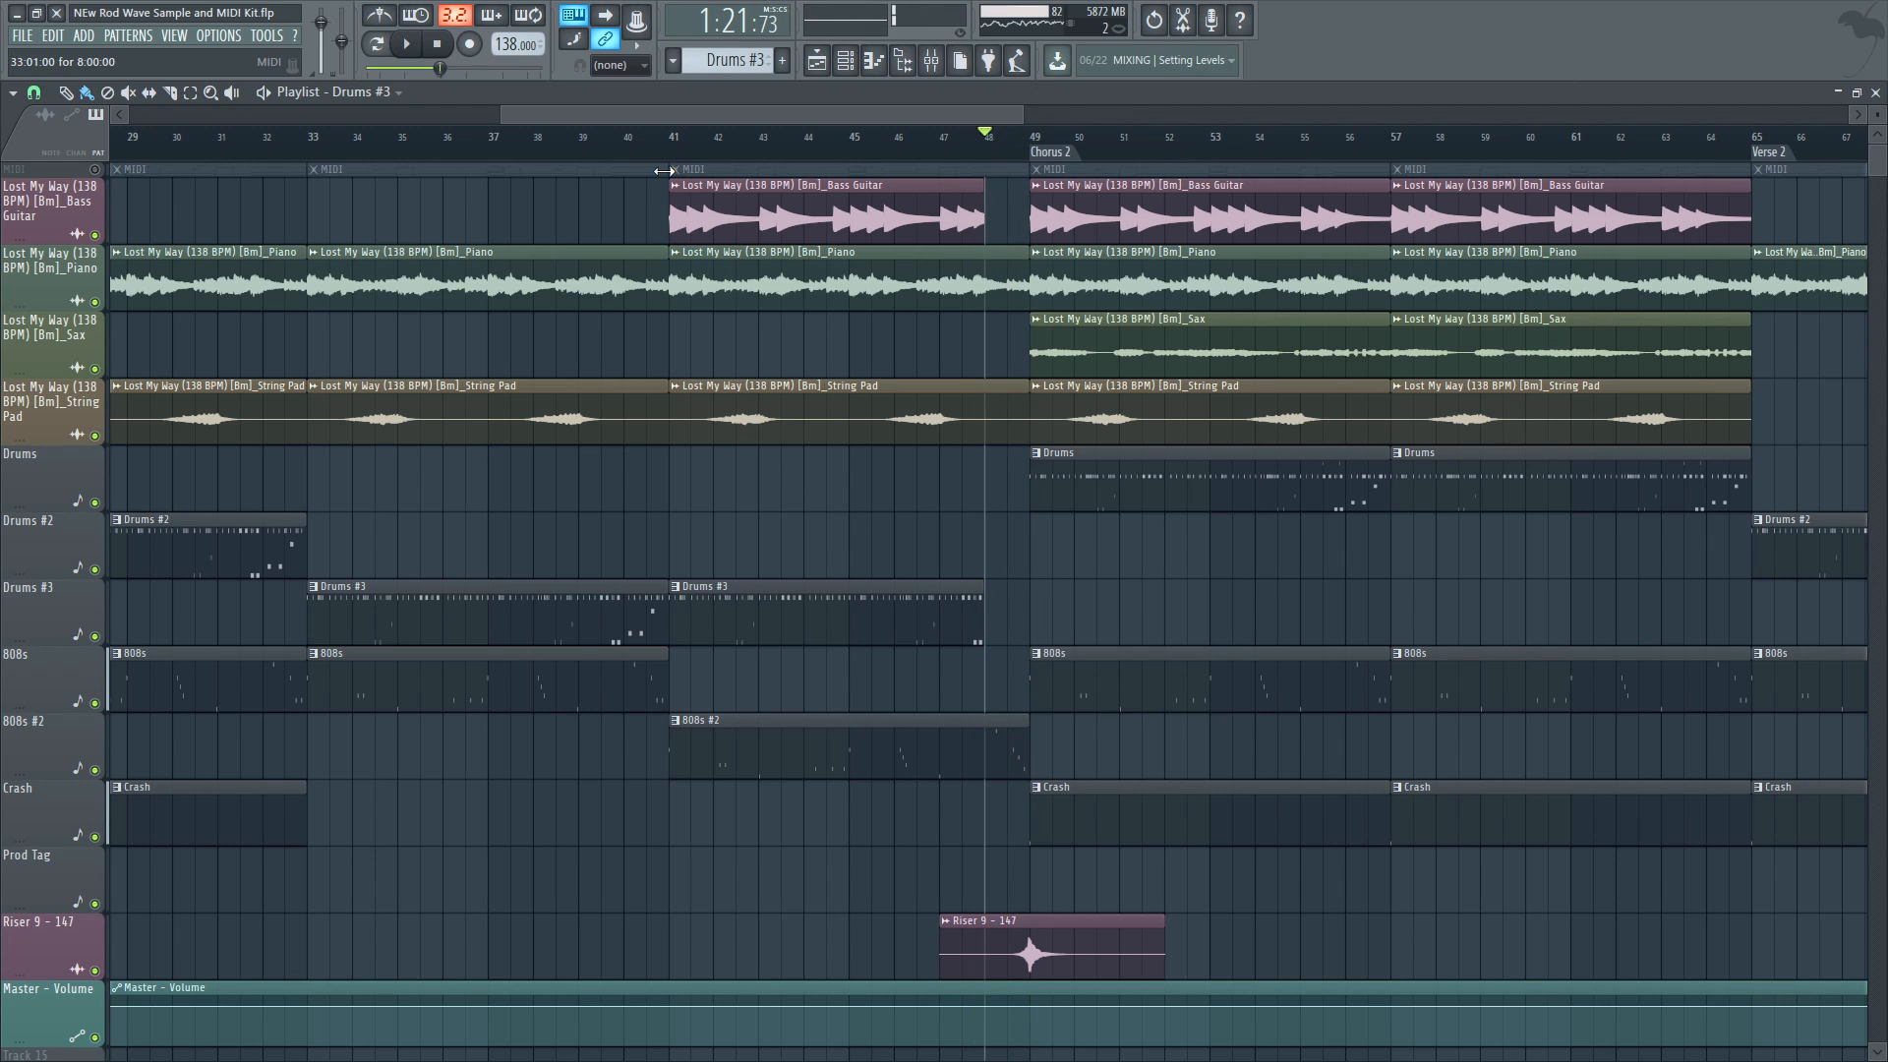
{"action": "left_click", "coordinate": [647, 139]}
{"action": "left_click_drag", "start_coordinate": [647, 148], "coordinate": [989, 145]}
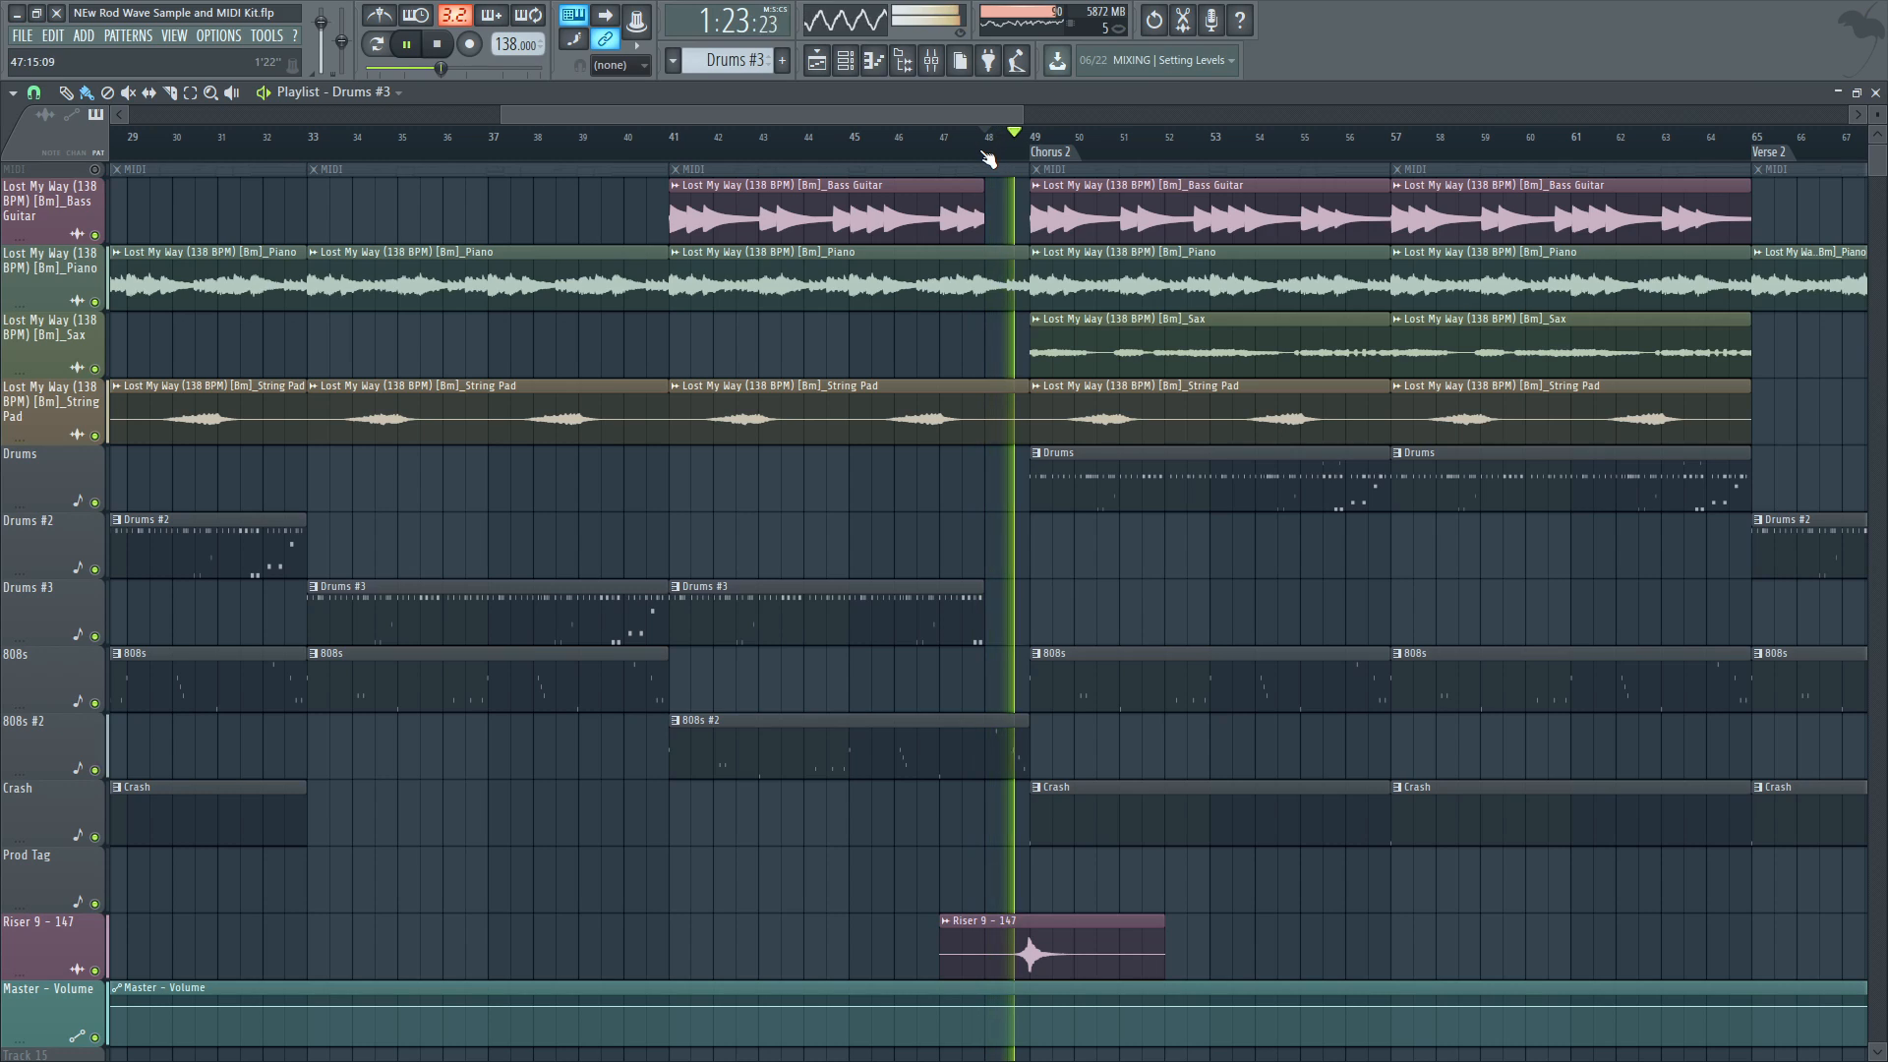
{"action": "key", "text": "space"}
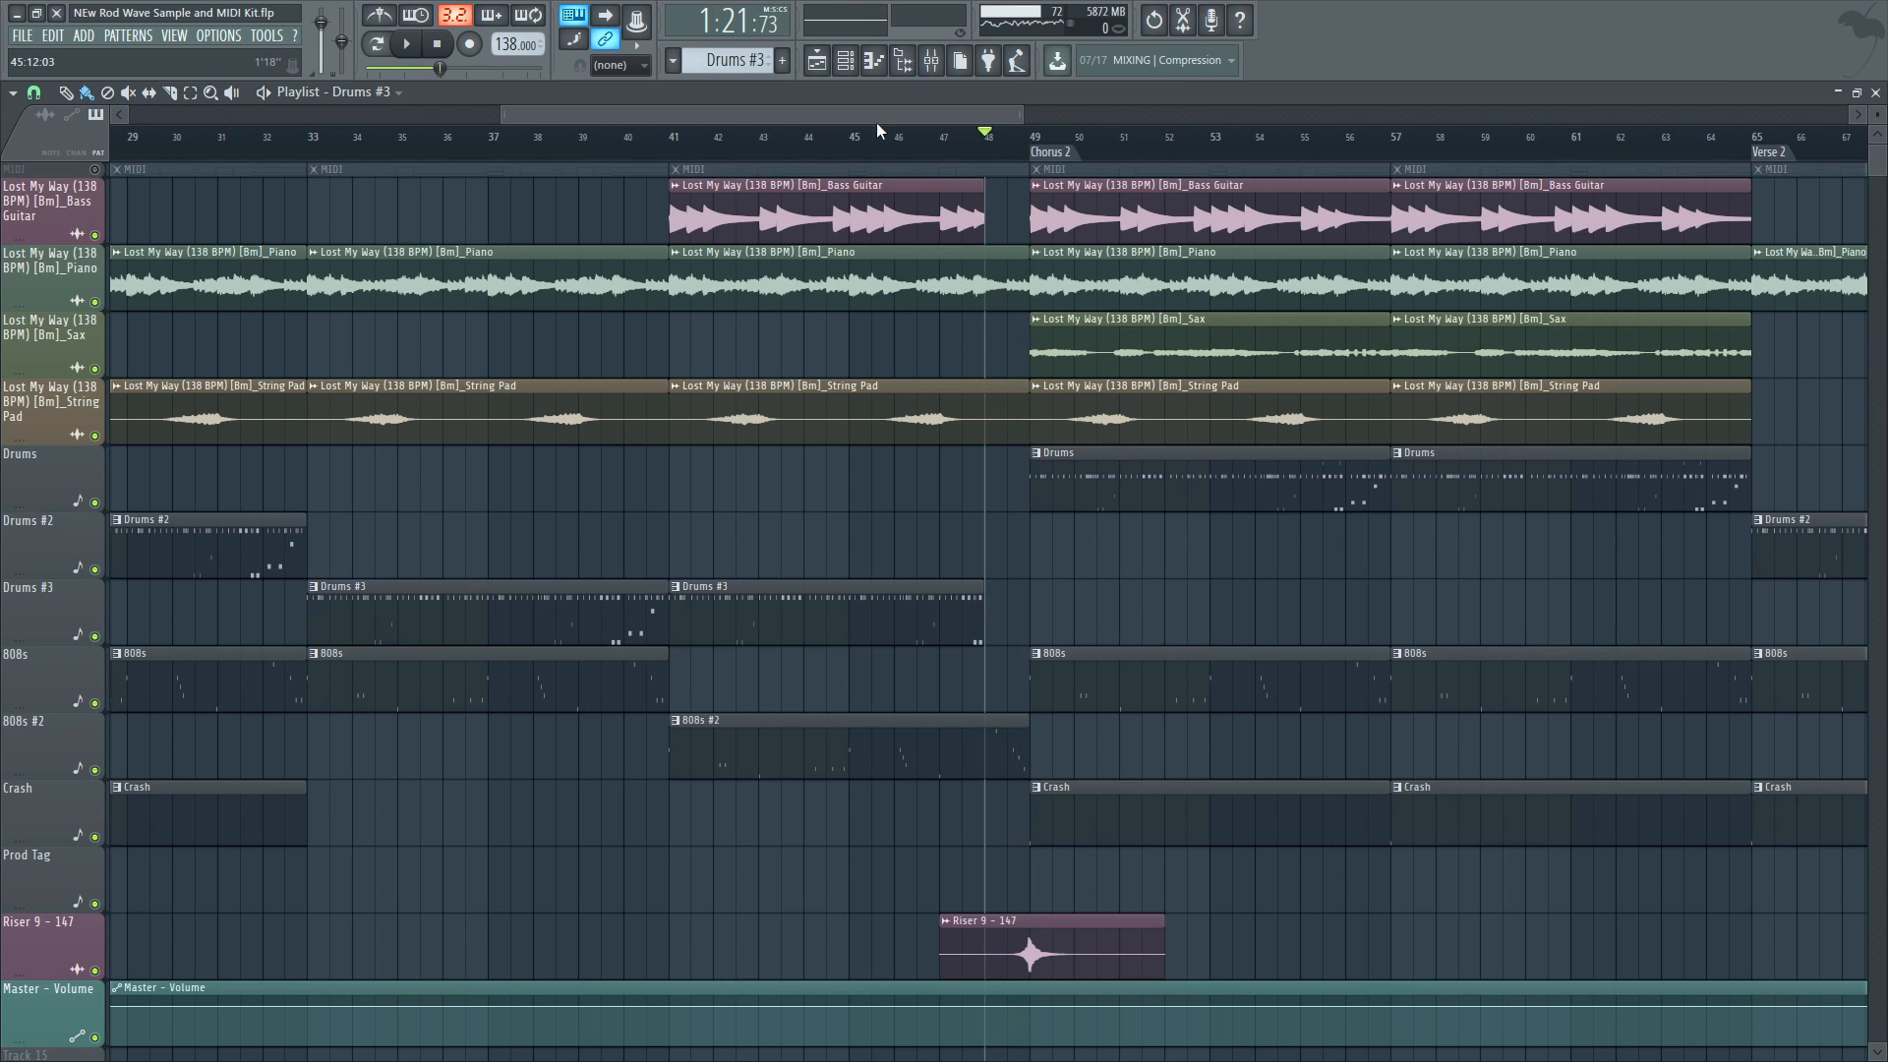
Compare the clips between bars 41 and 48 and replay the drop leading into Chorus 2
{"action": "left_click", "coordinate": [673, 138]}
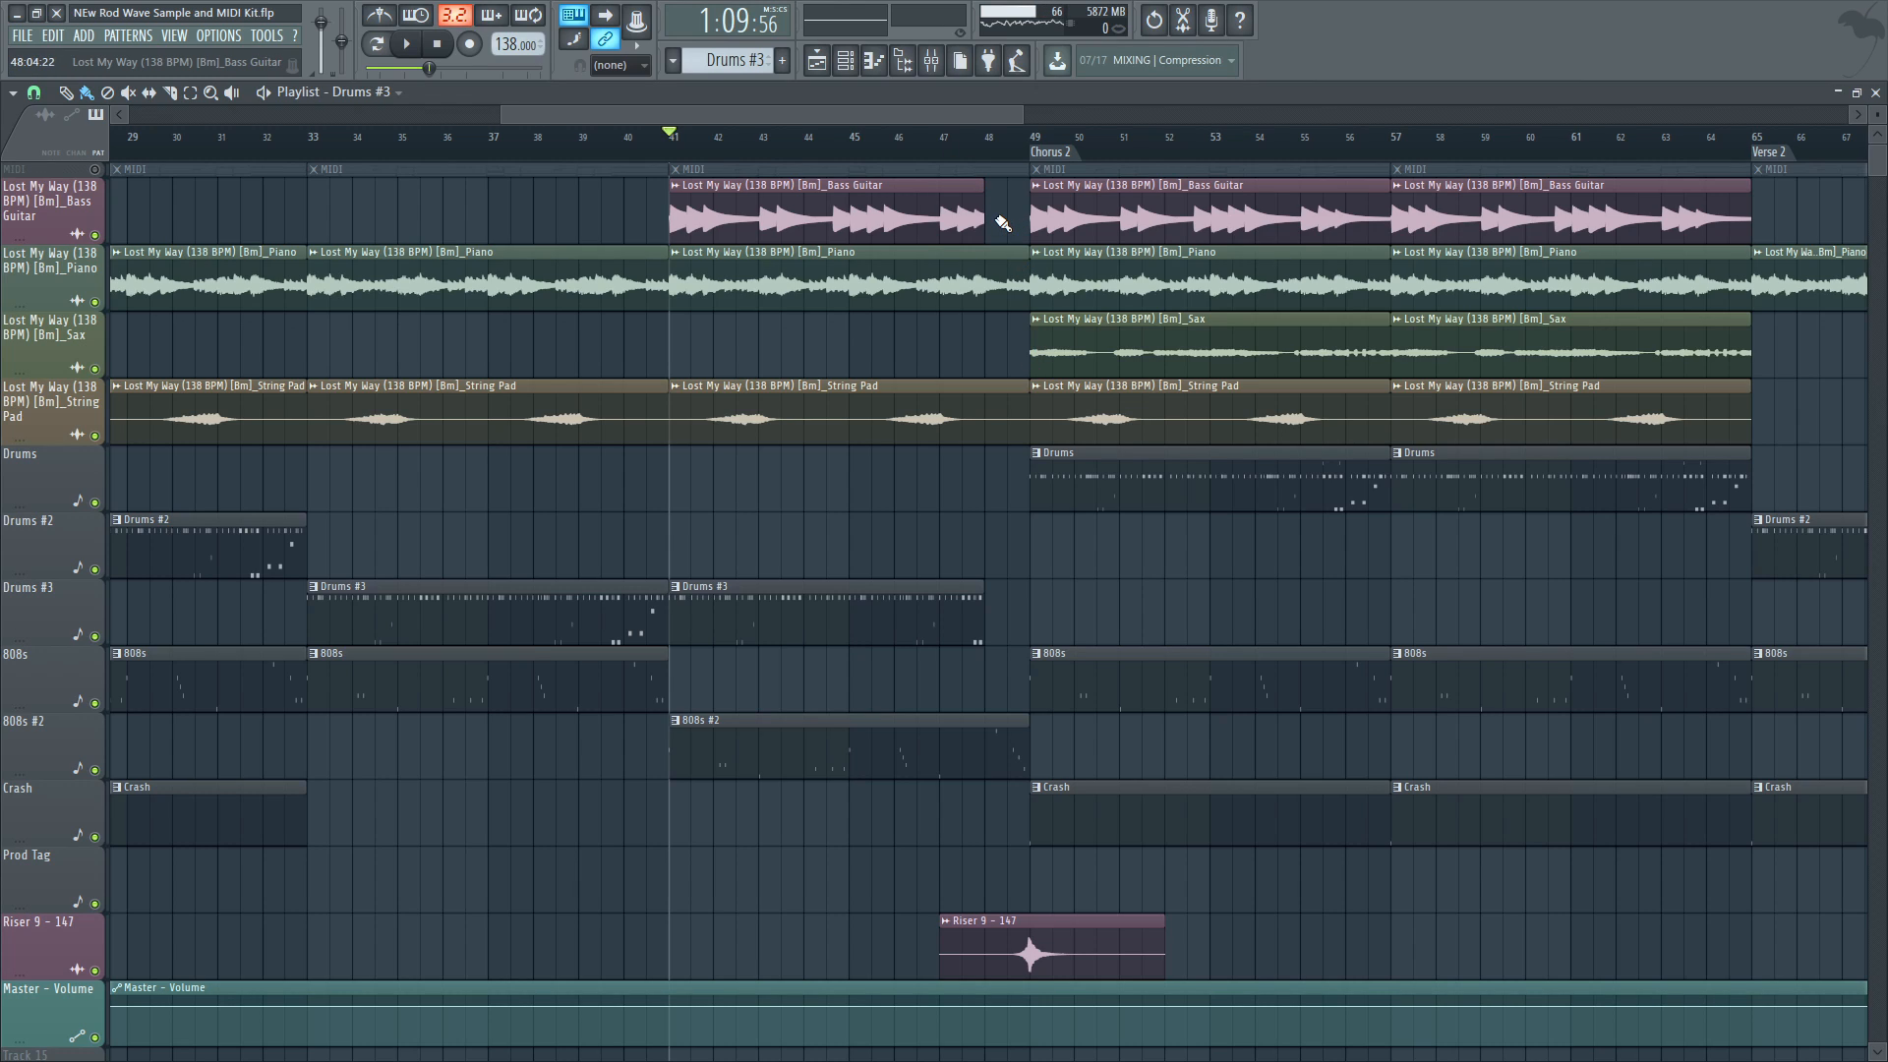
{"action": "left_click", "coordinate": [963, 140]}
{"action": "left_click", "coordinate": [983, 139]}
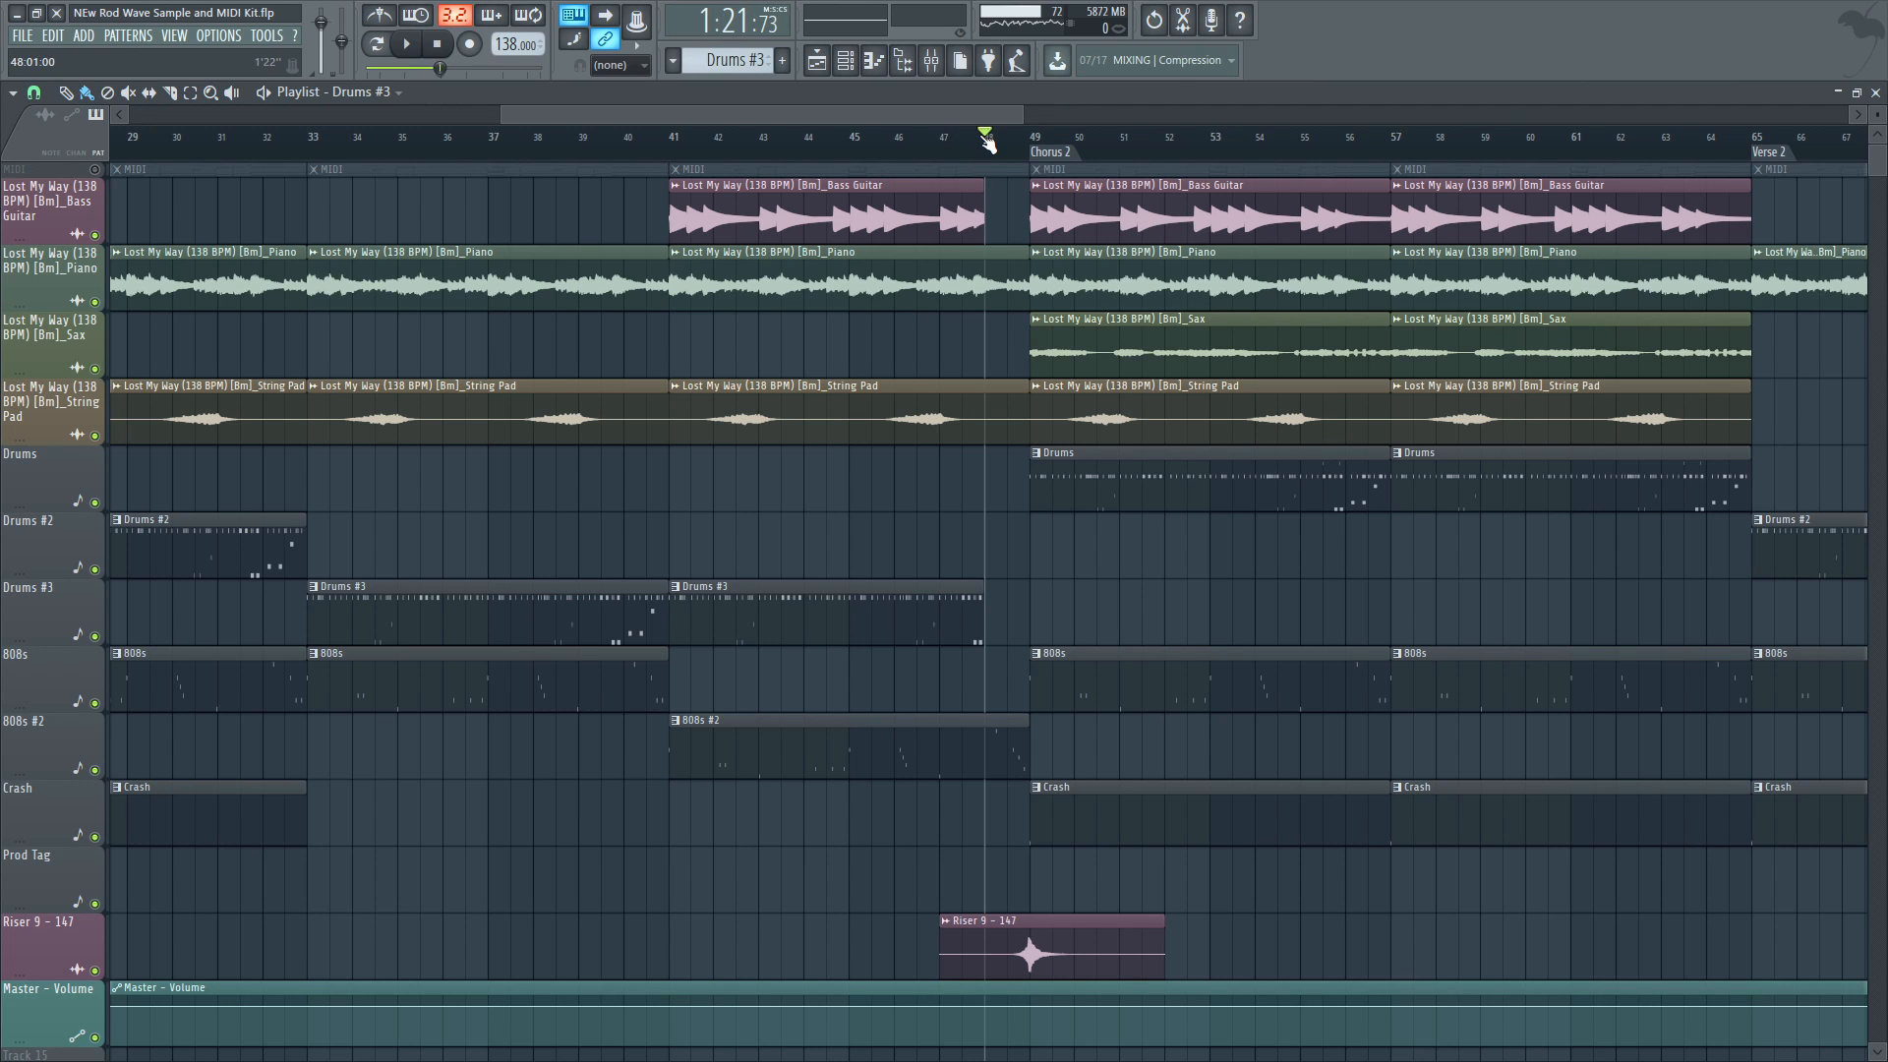
{"action": "scroll", "coordinate": [993, 777], "scroll_direction": "down", "scroll_amount": 2}
{"action": "scroll", "coordinate": [1023, 801], "scroll_direction": "down", "scroll_amount": 1}
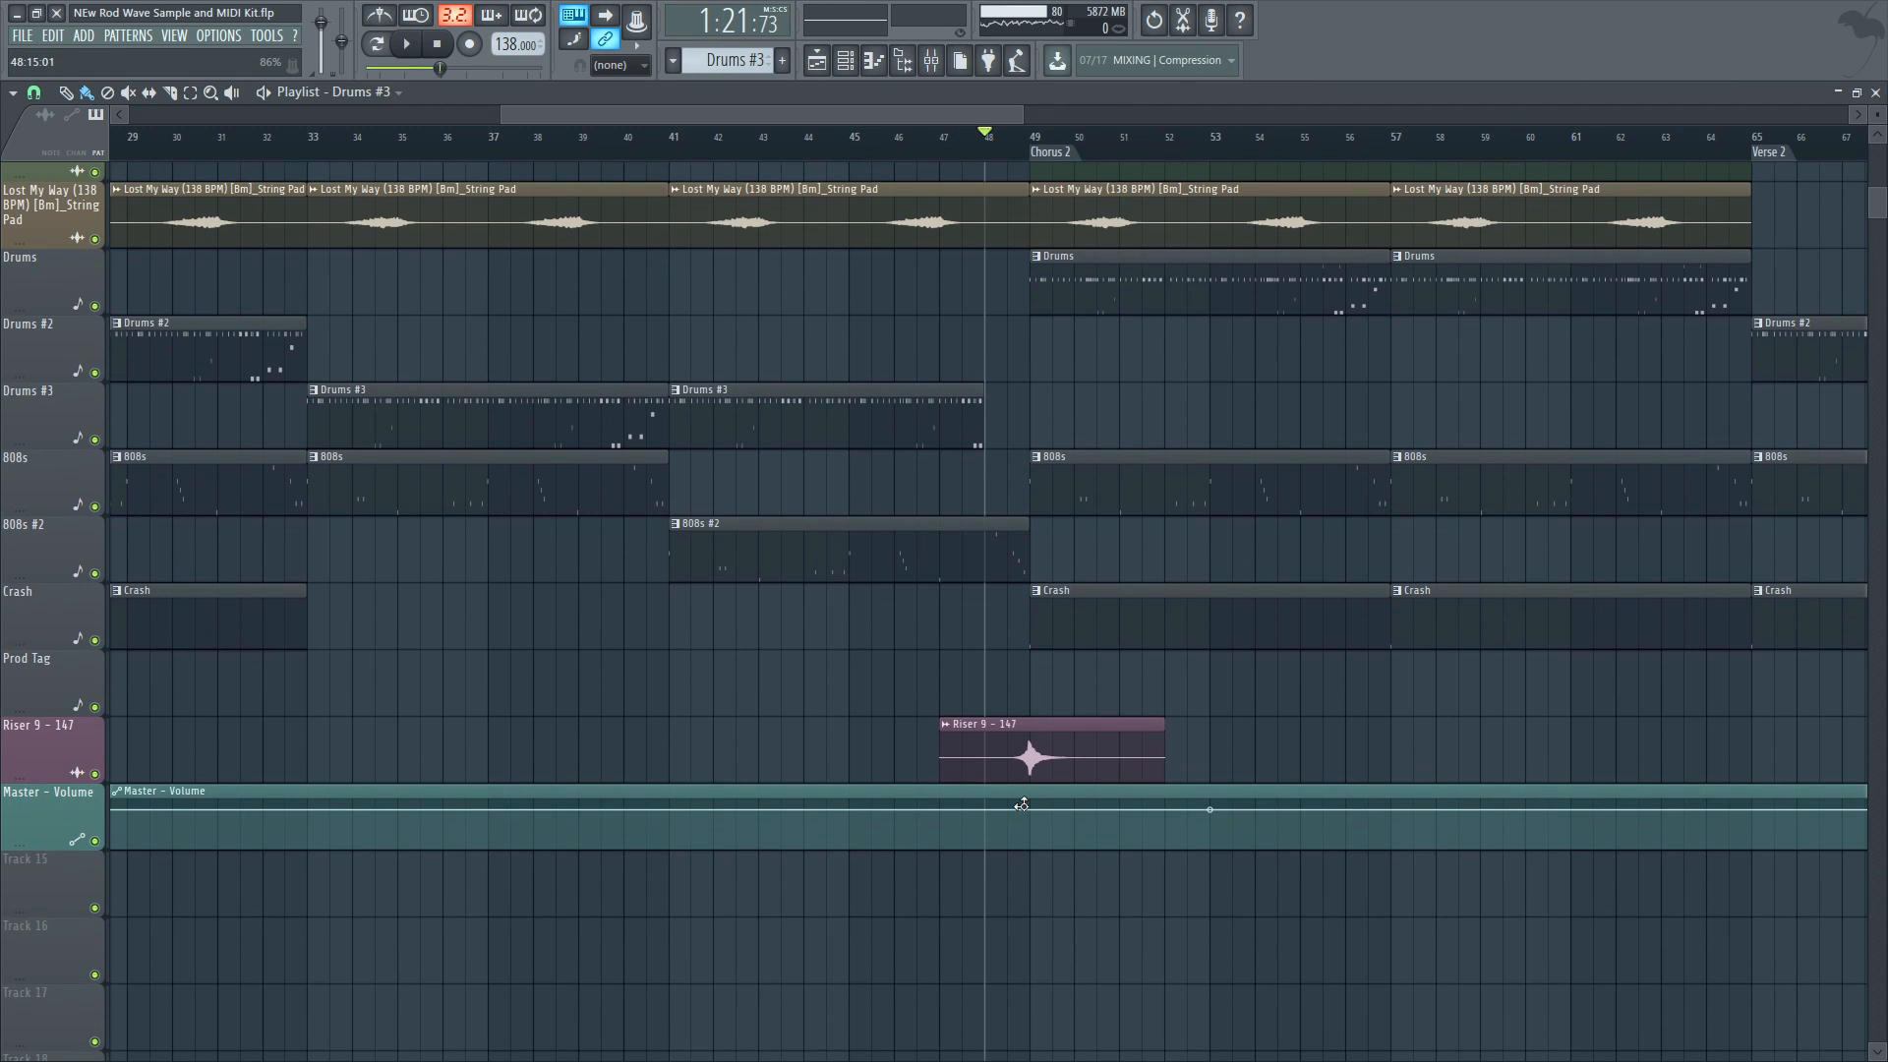
{"action": "scroll", "coordinate": [1053, 797], "scroll_direction": "up", "scroll_amount": 3}
{"action": "key", "text": "space"}
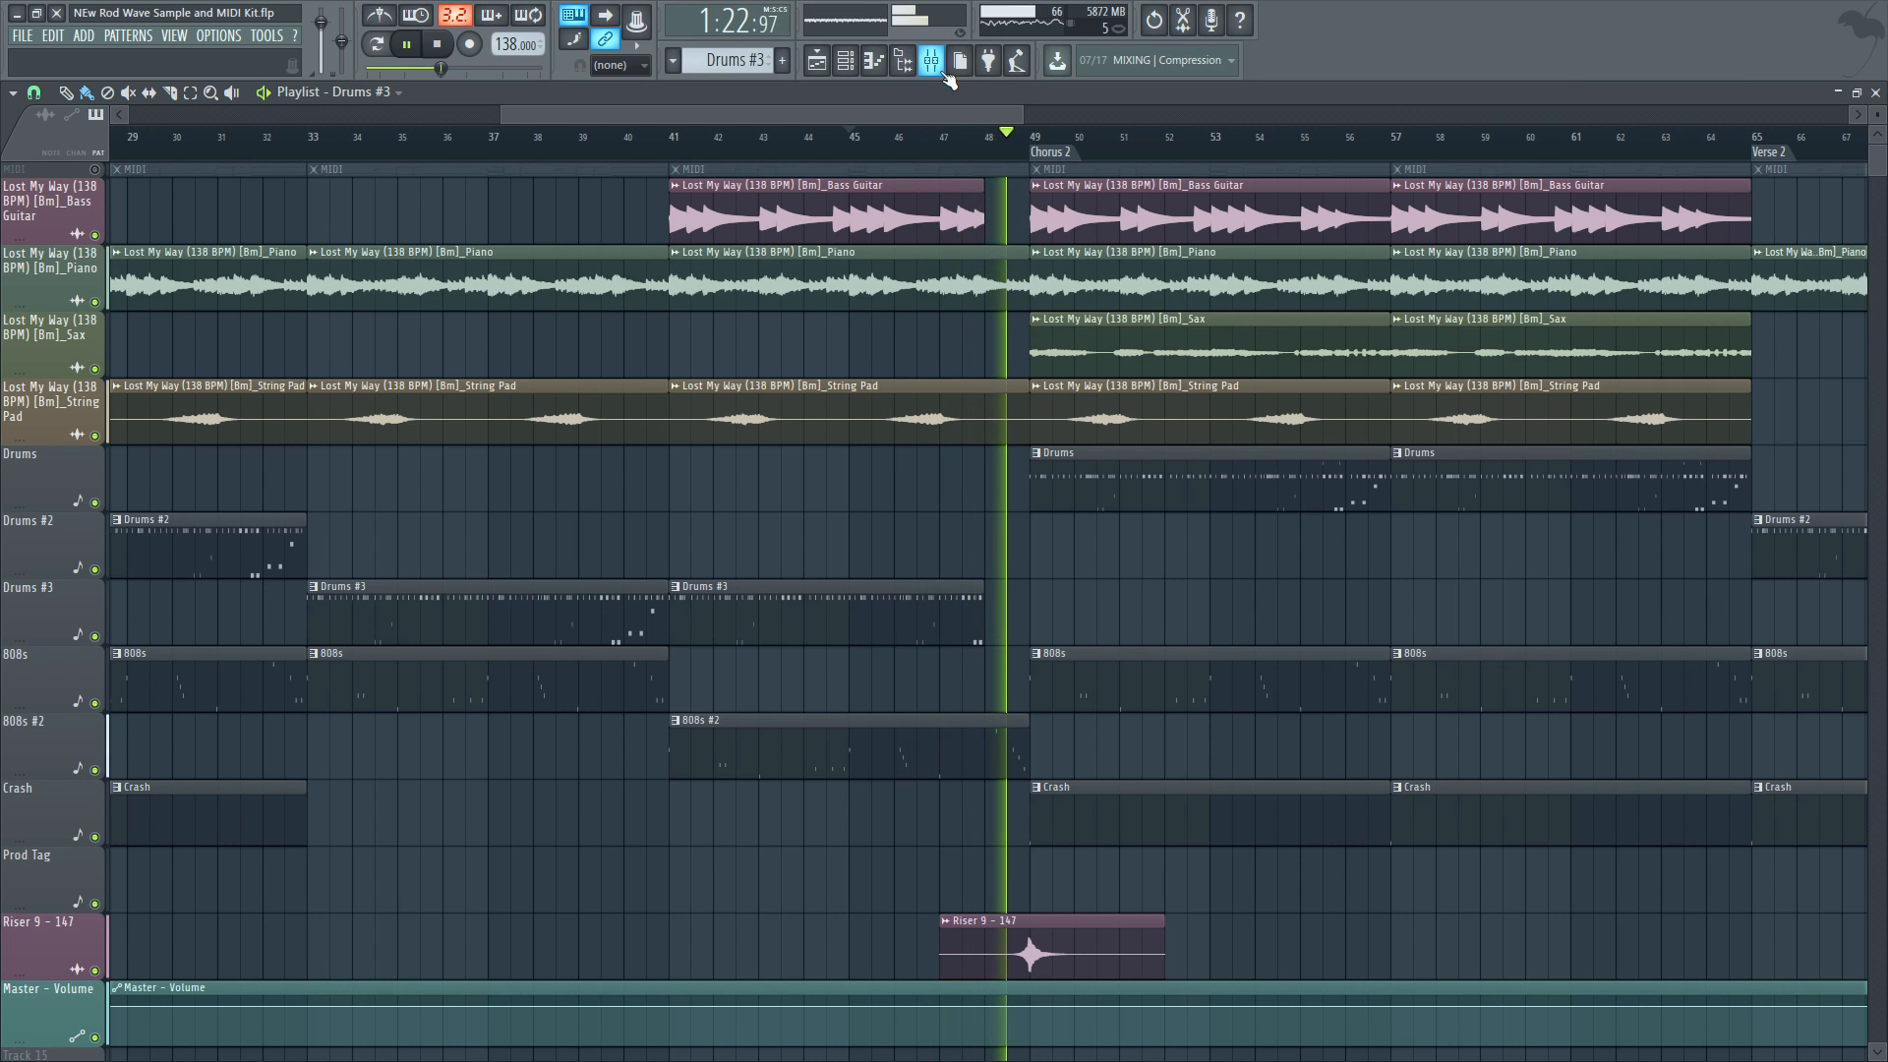
{"action": "key", "text": "space"}
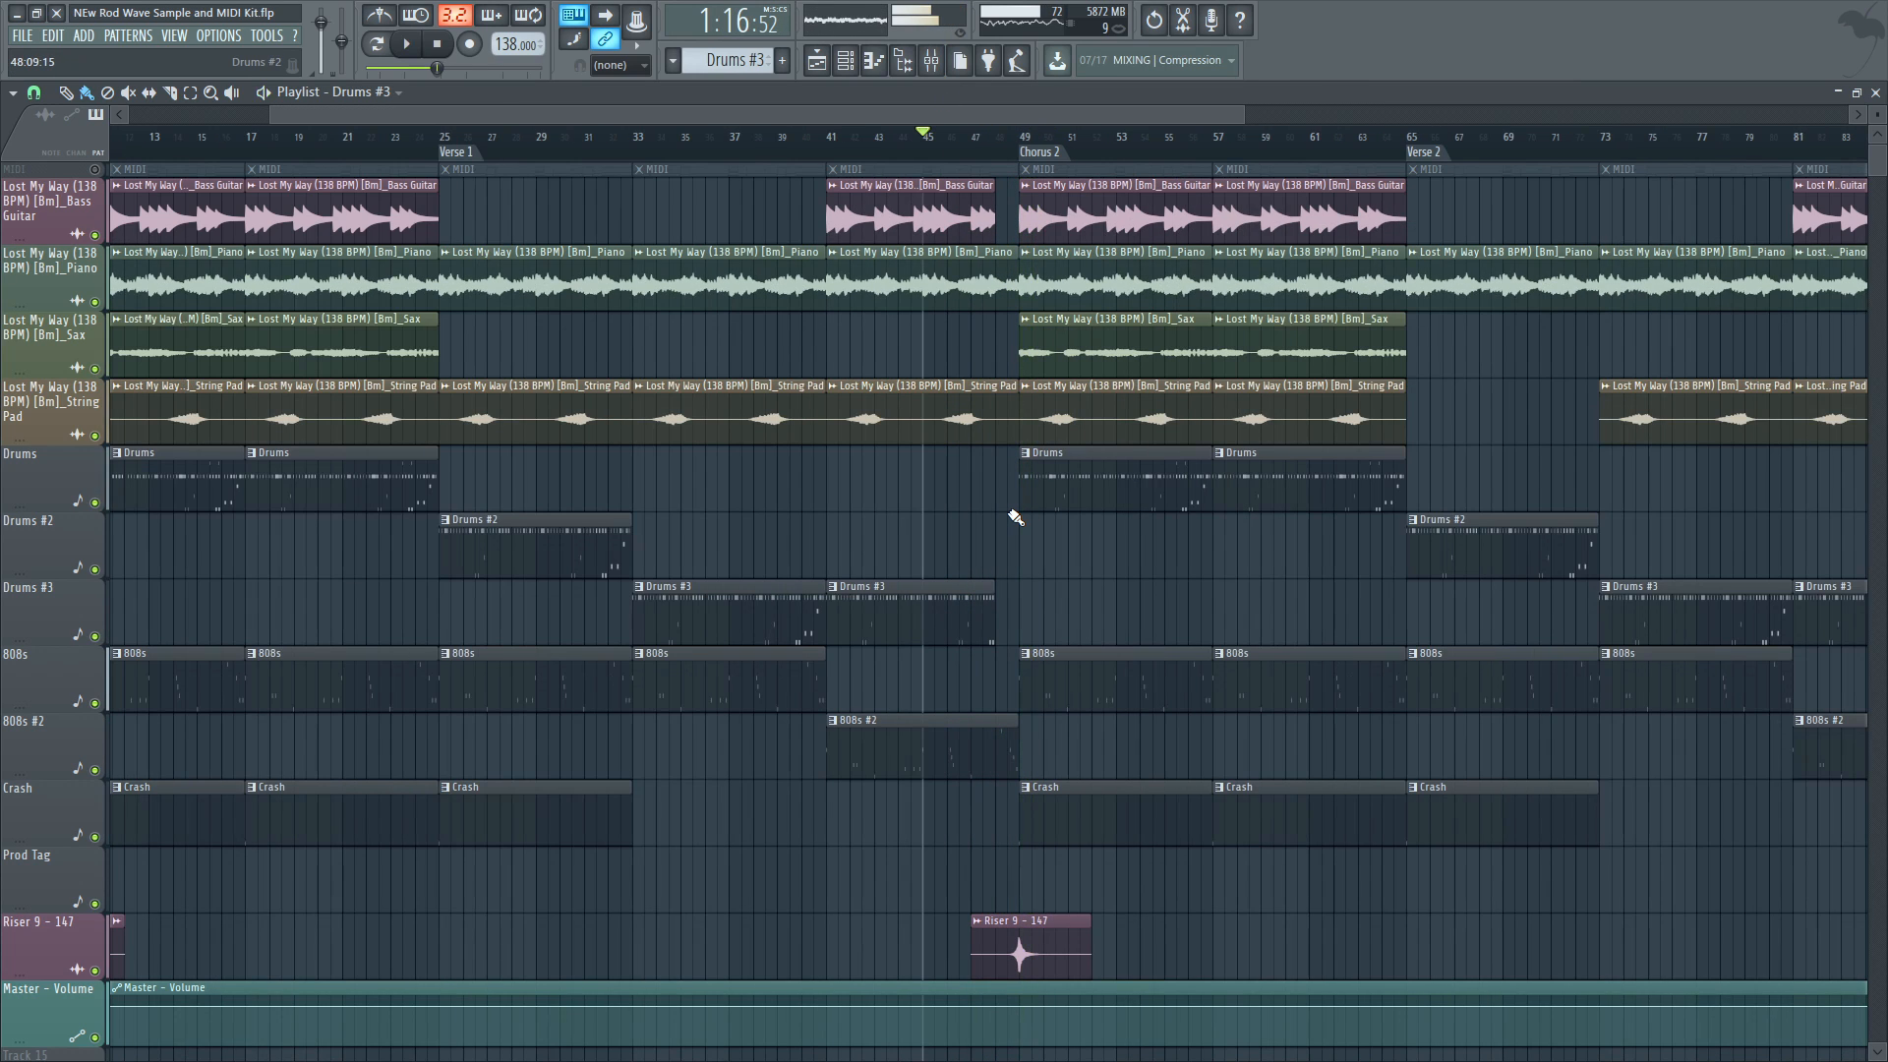
Examine the Outro section from bar 105 and audition the Master - Volume automation over it
{"action": "scroll", "coordinate": [1013, 515], "scroll_direction": "down", "scroll_amount": 5}
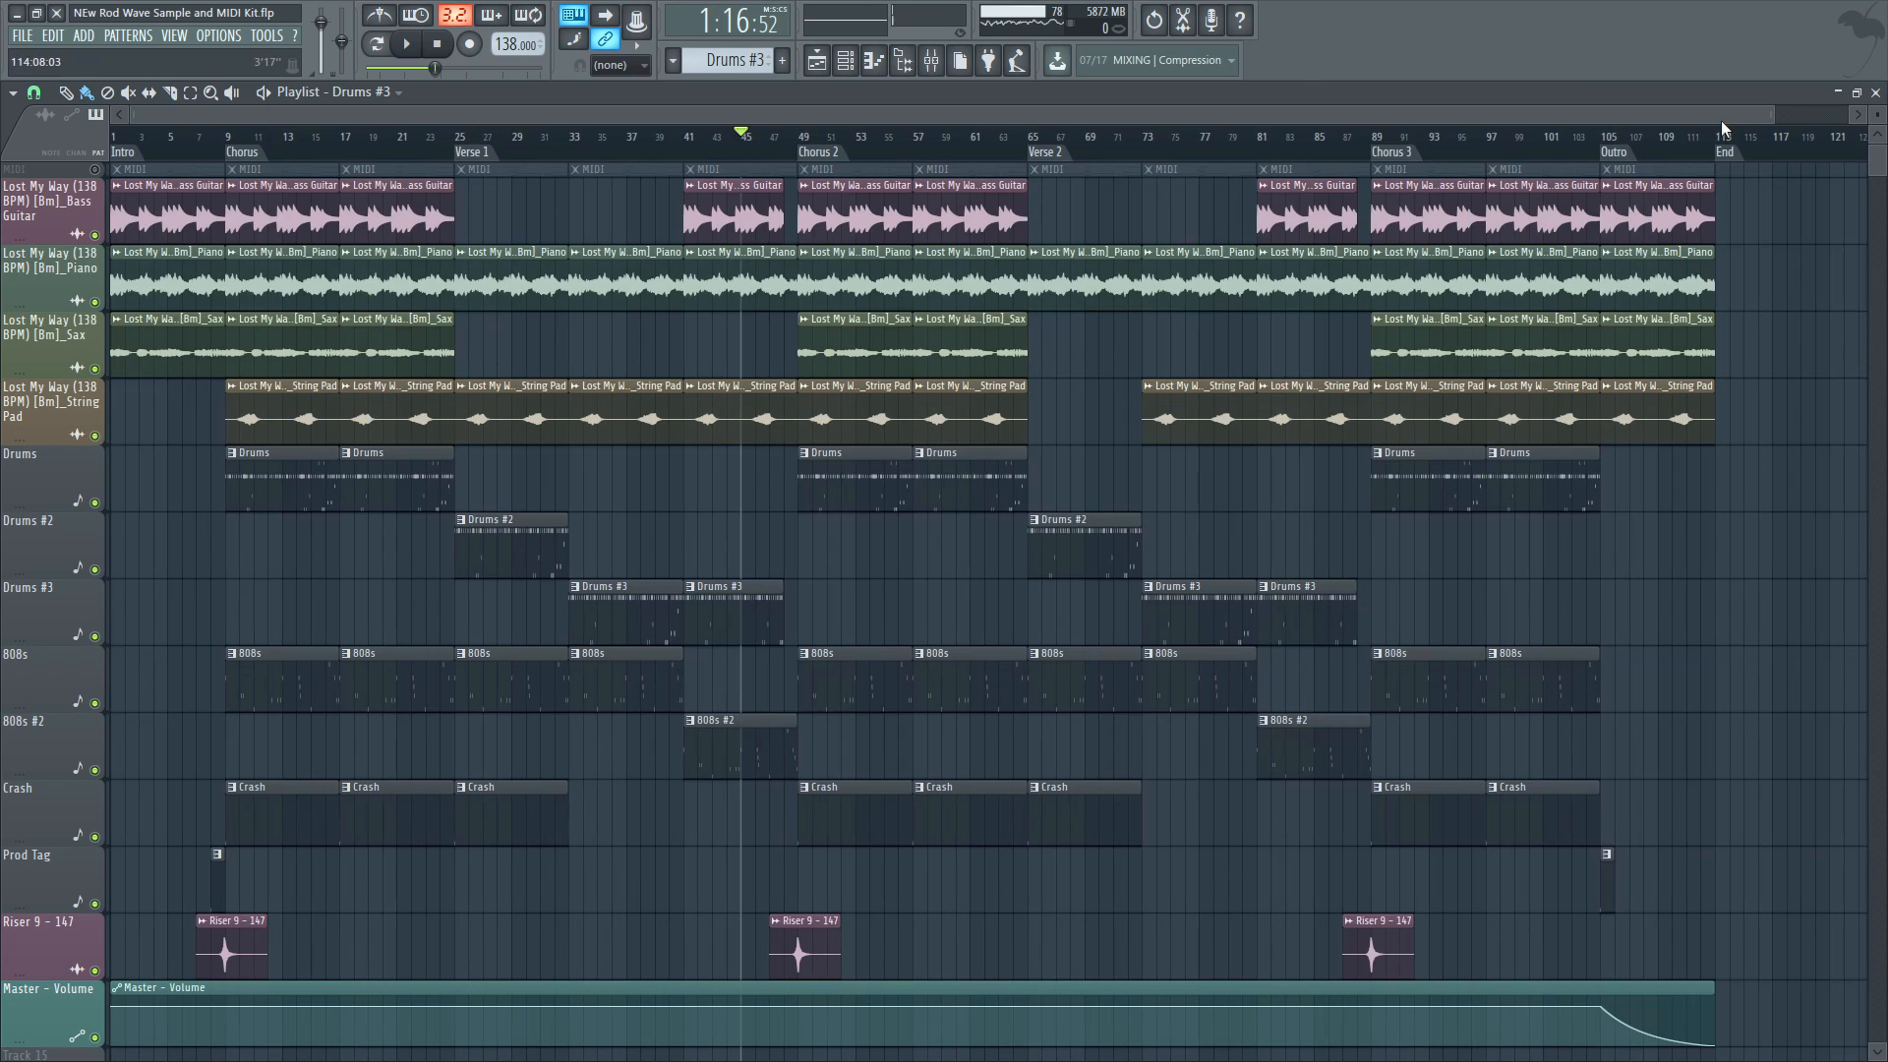
{"action": "left_click", "coordinate": [1618, 143]}
{"action": "scroll", "coordinate": [1715, 732], "scroll_direction": "down", "scroll_amount": 1}
{"action": "scroll", "coordinate": [1692, 723], "scroll_direction": "down", "scroll_amount": 4}
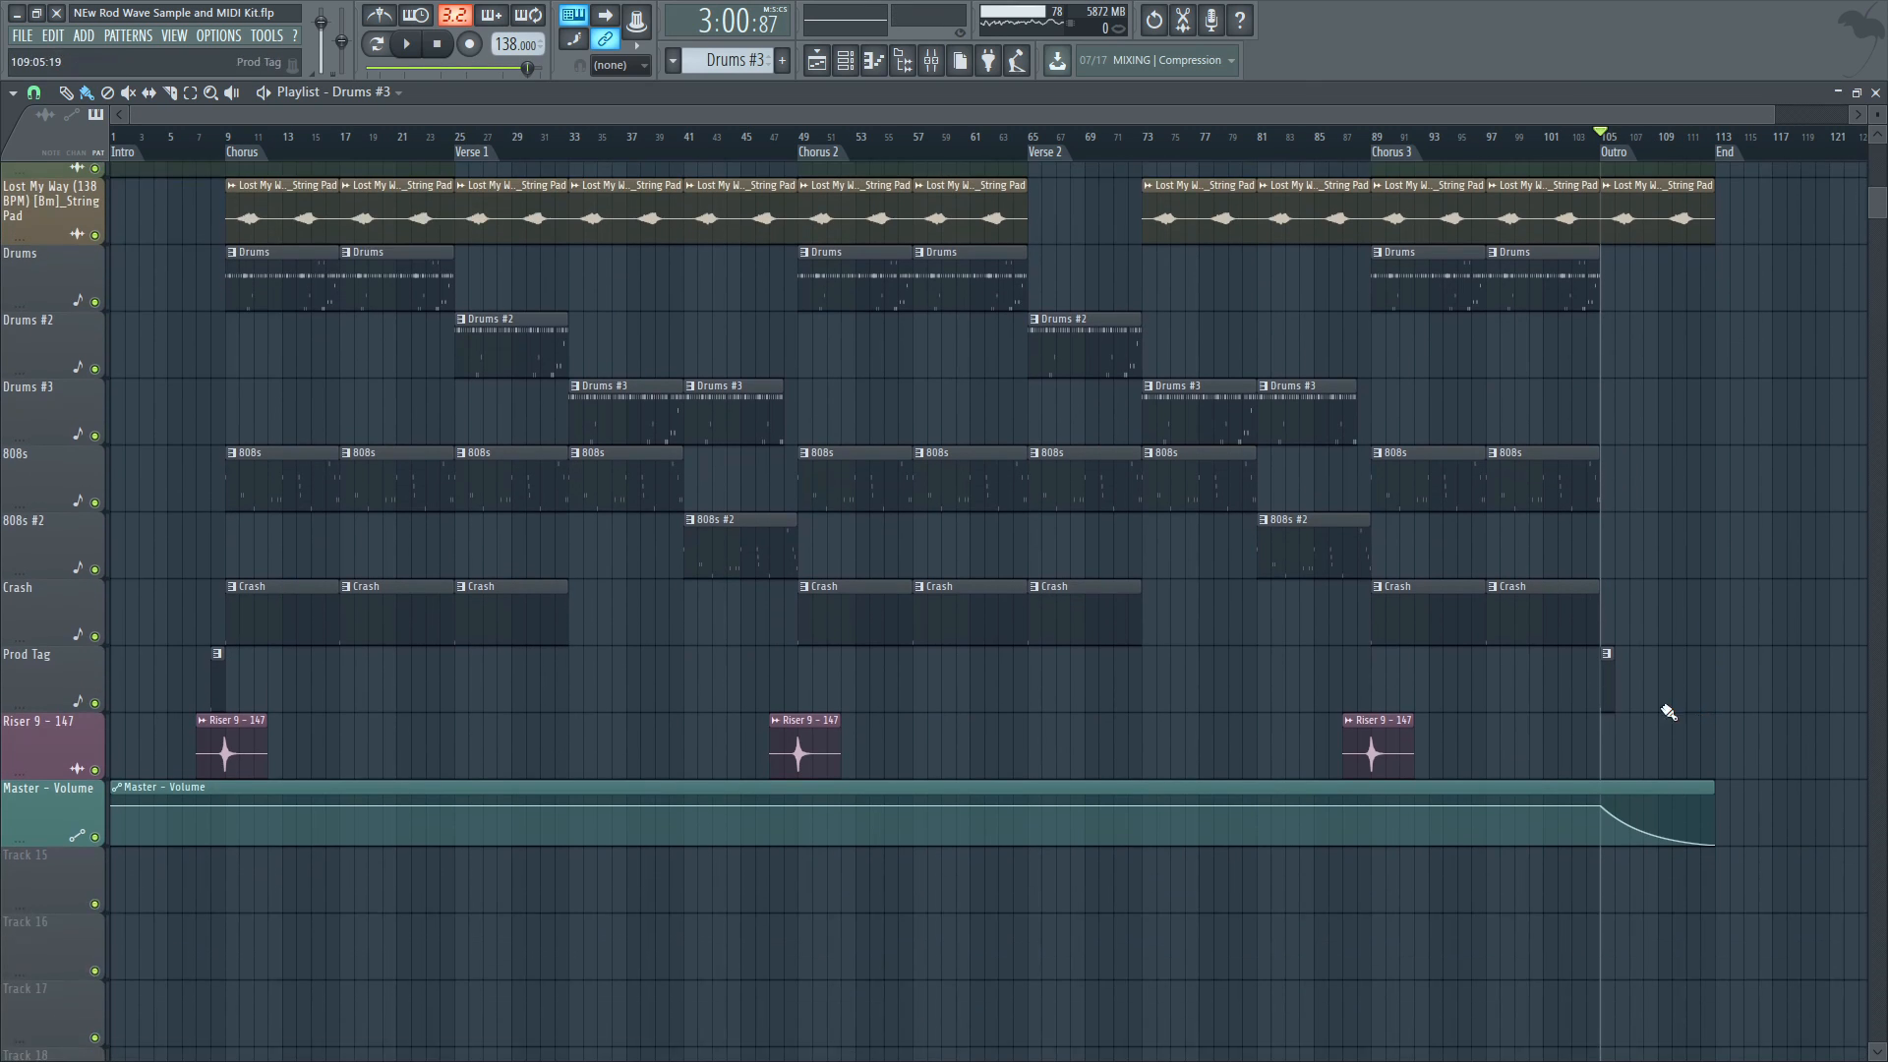
{"action": "scroll", "coordinate": [1658, 678], "scroll_direction": "up", "scroll_amount": 5}
{"action": "key", "text": "space"}
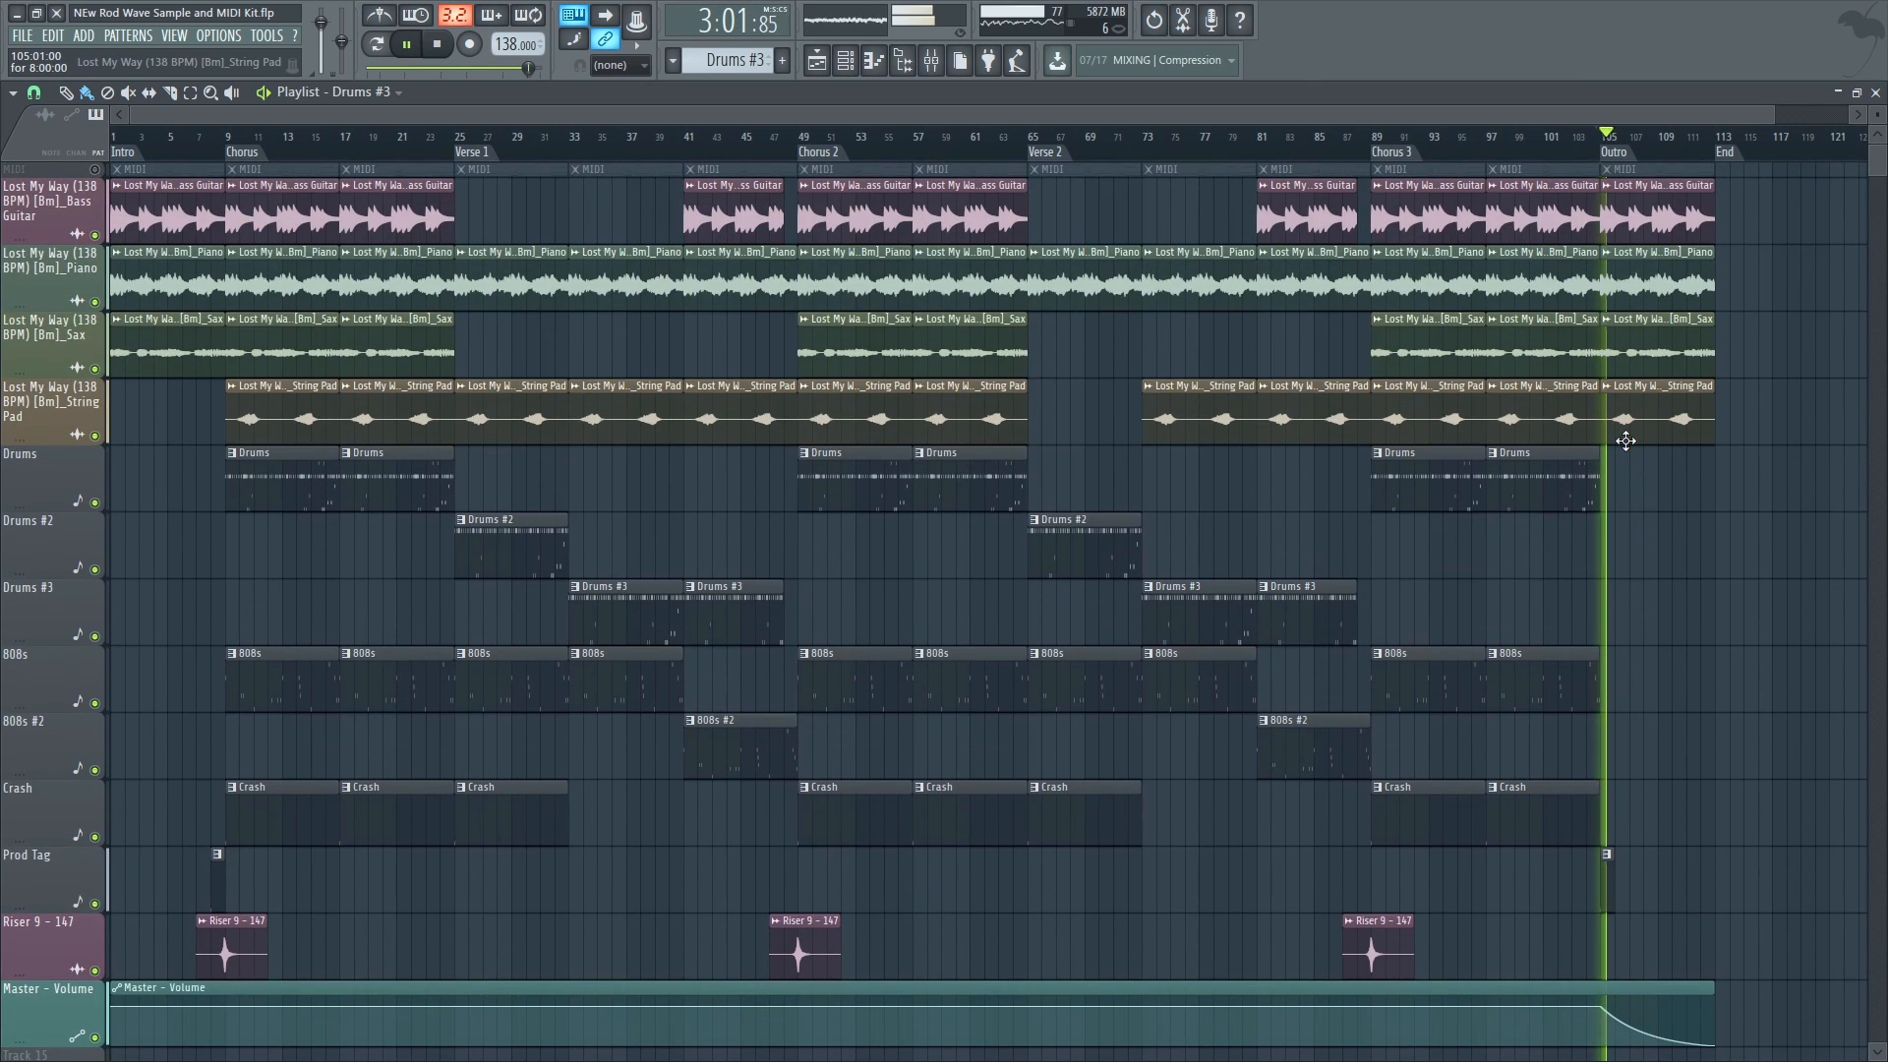
{"action": "scroll", "coordinate": [1365, 290], "scroll_direction": "down", "scroll_amount": 3}
{"action": "scroll", "coordinate": [1362, 295], "scroll_direction": "up", "scroll_amount": 3}
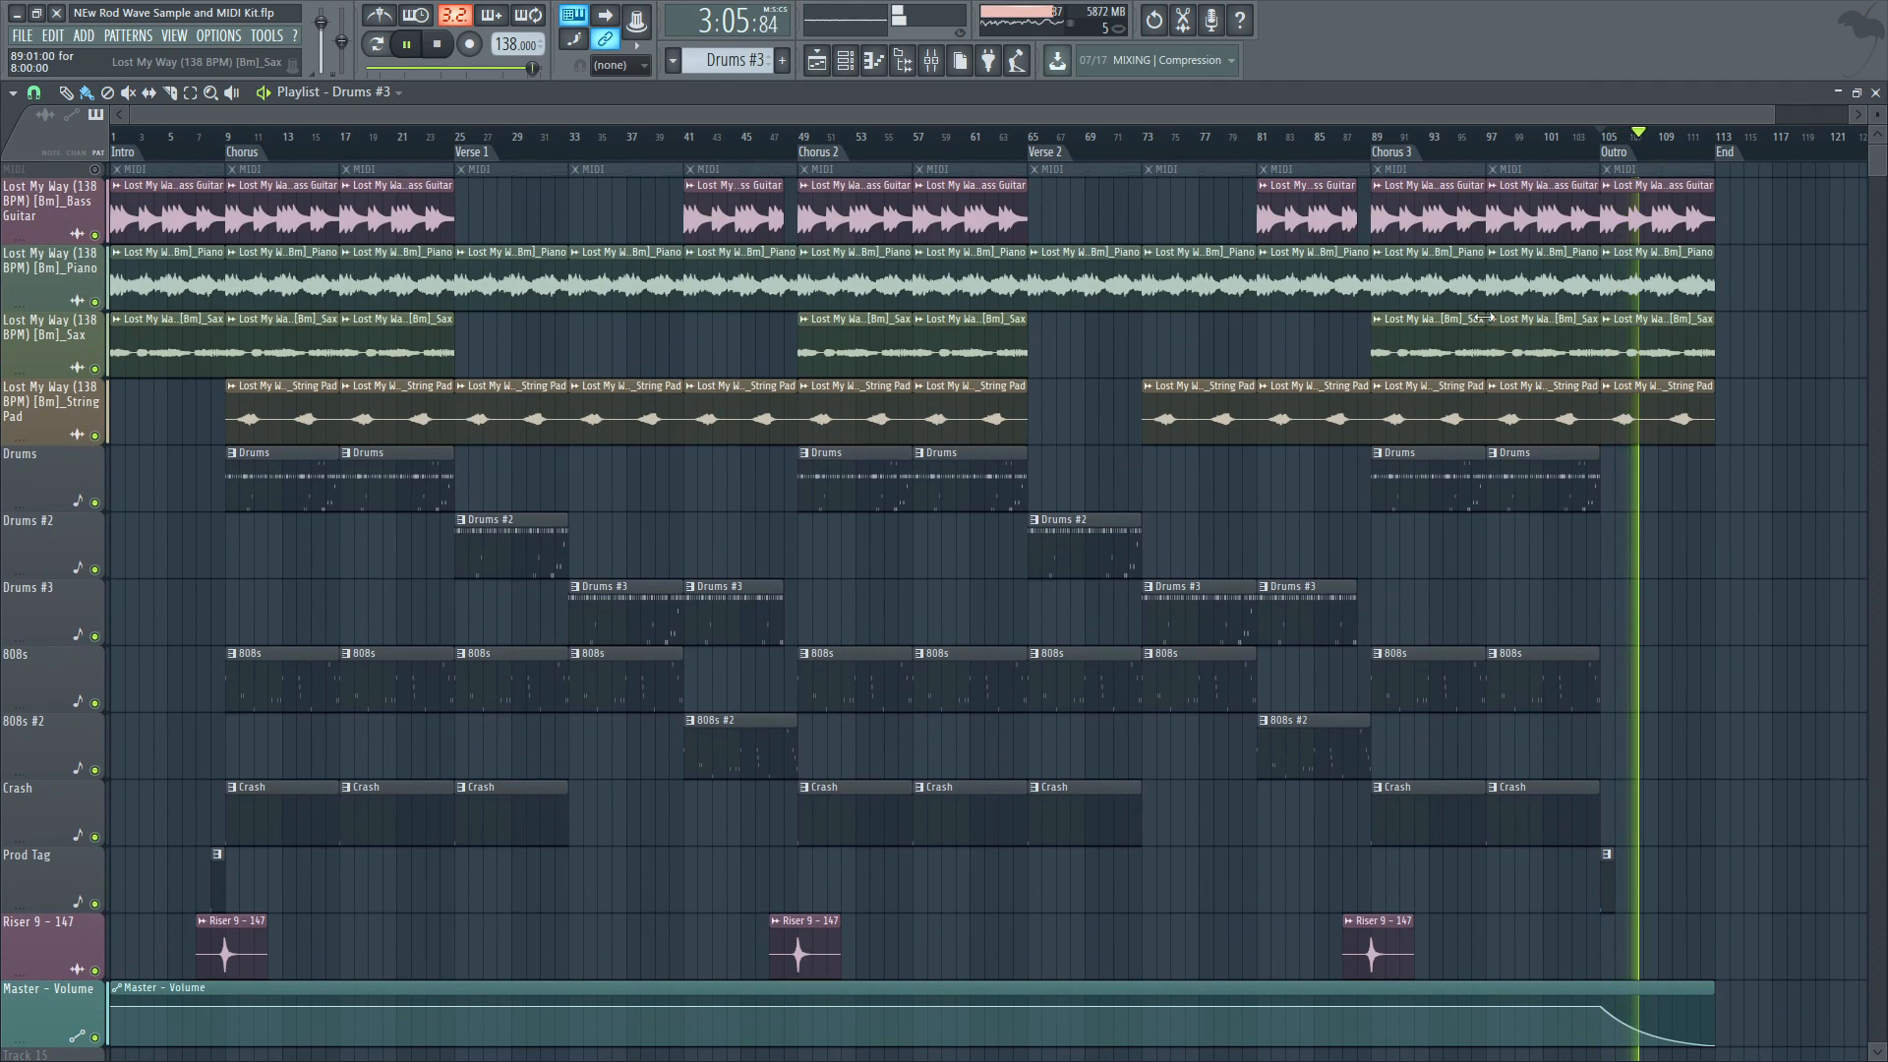
{"action": "scroll", "coordinate": [1439, 314], "scroll_direction": "down", "scroll_amount": 4}
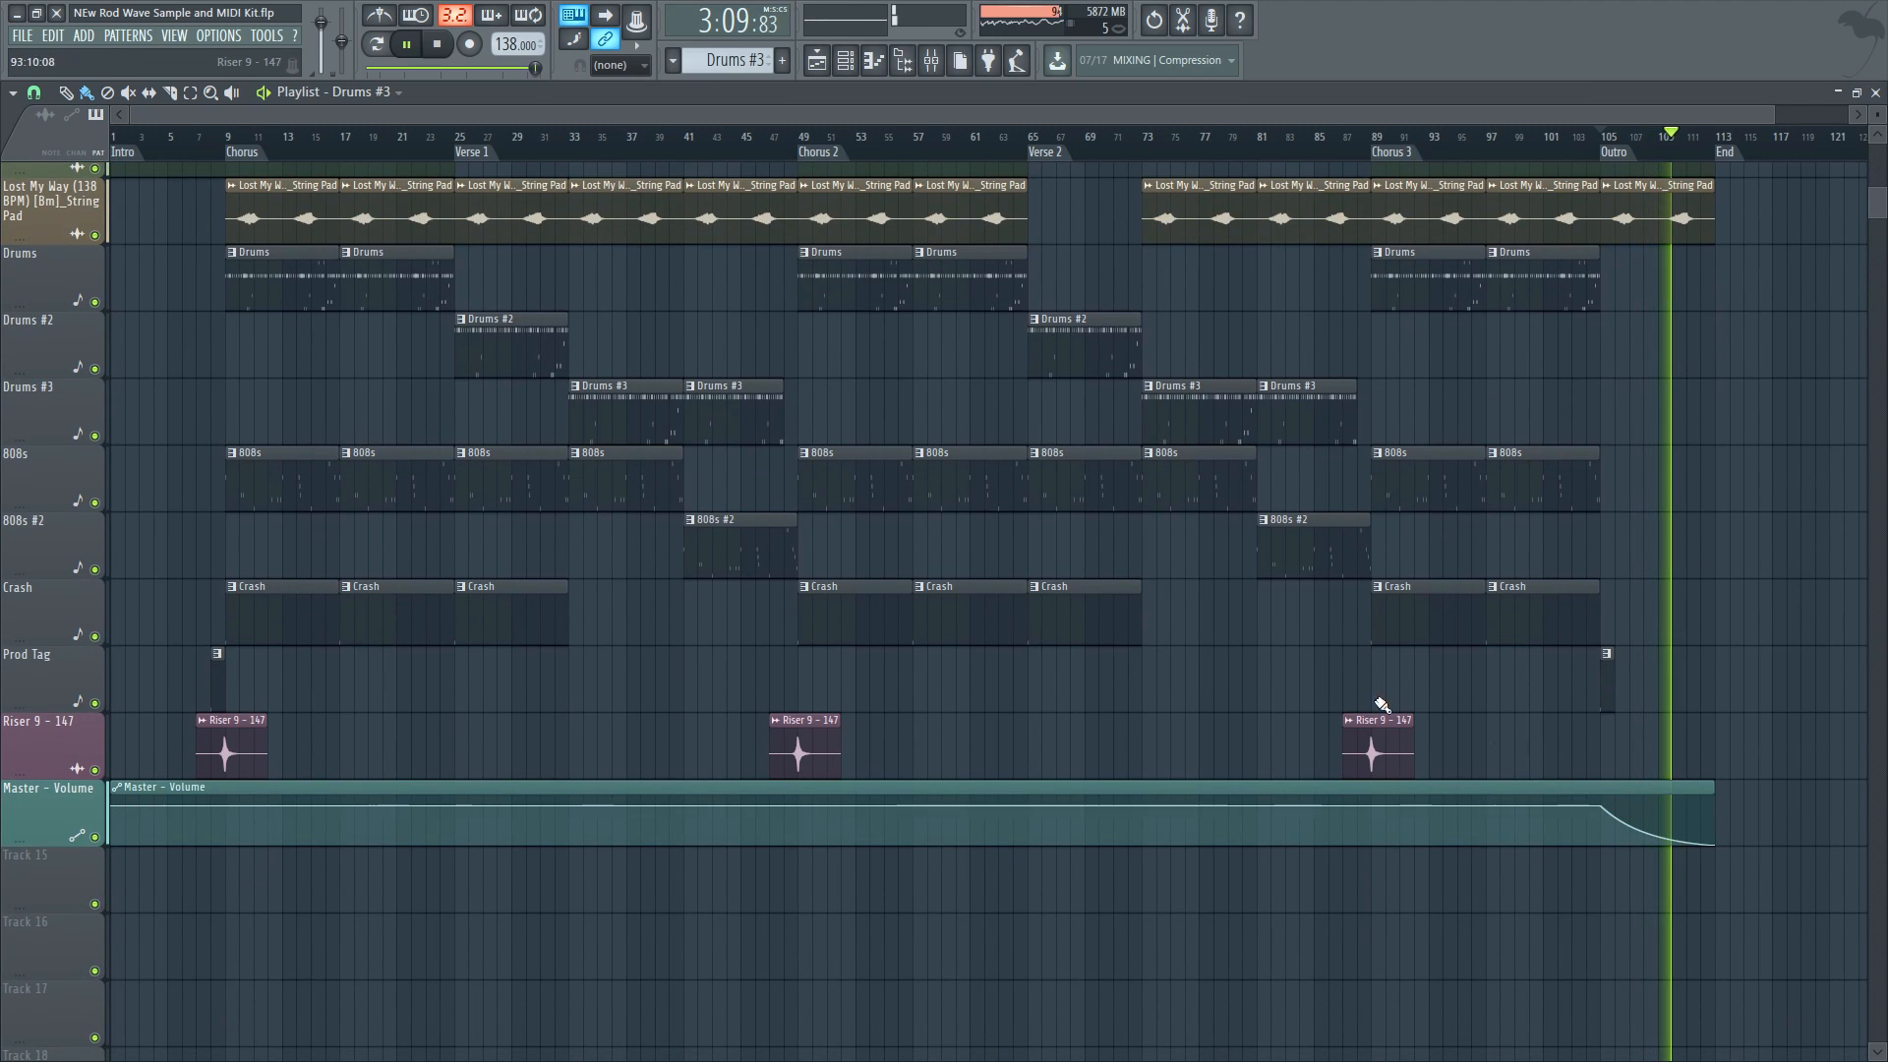
{"action": "scroll", "coordinate": [902, 611], "scroll_direction": "up", "scroll_amount": 4}
{"action": "key", "text": "space"}
Mark the Verse 2 and Verse 1 sections in turn, and place the playhead at the start of Chorus 2 with nothing selected
{"action": "double_click", "coordinate": [1052, 155]}
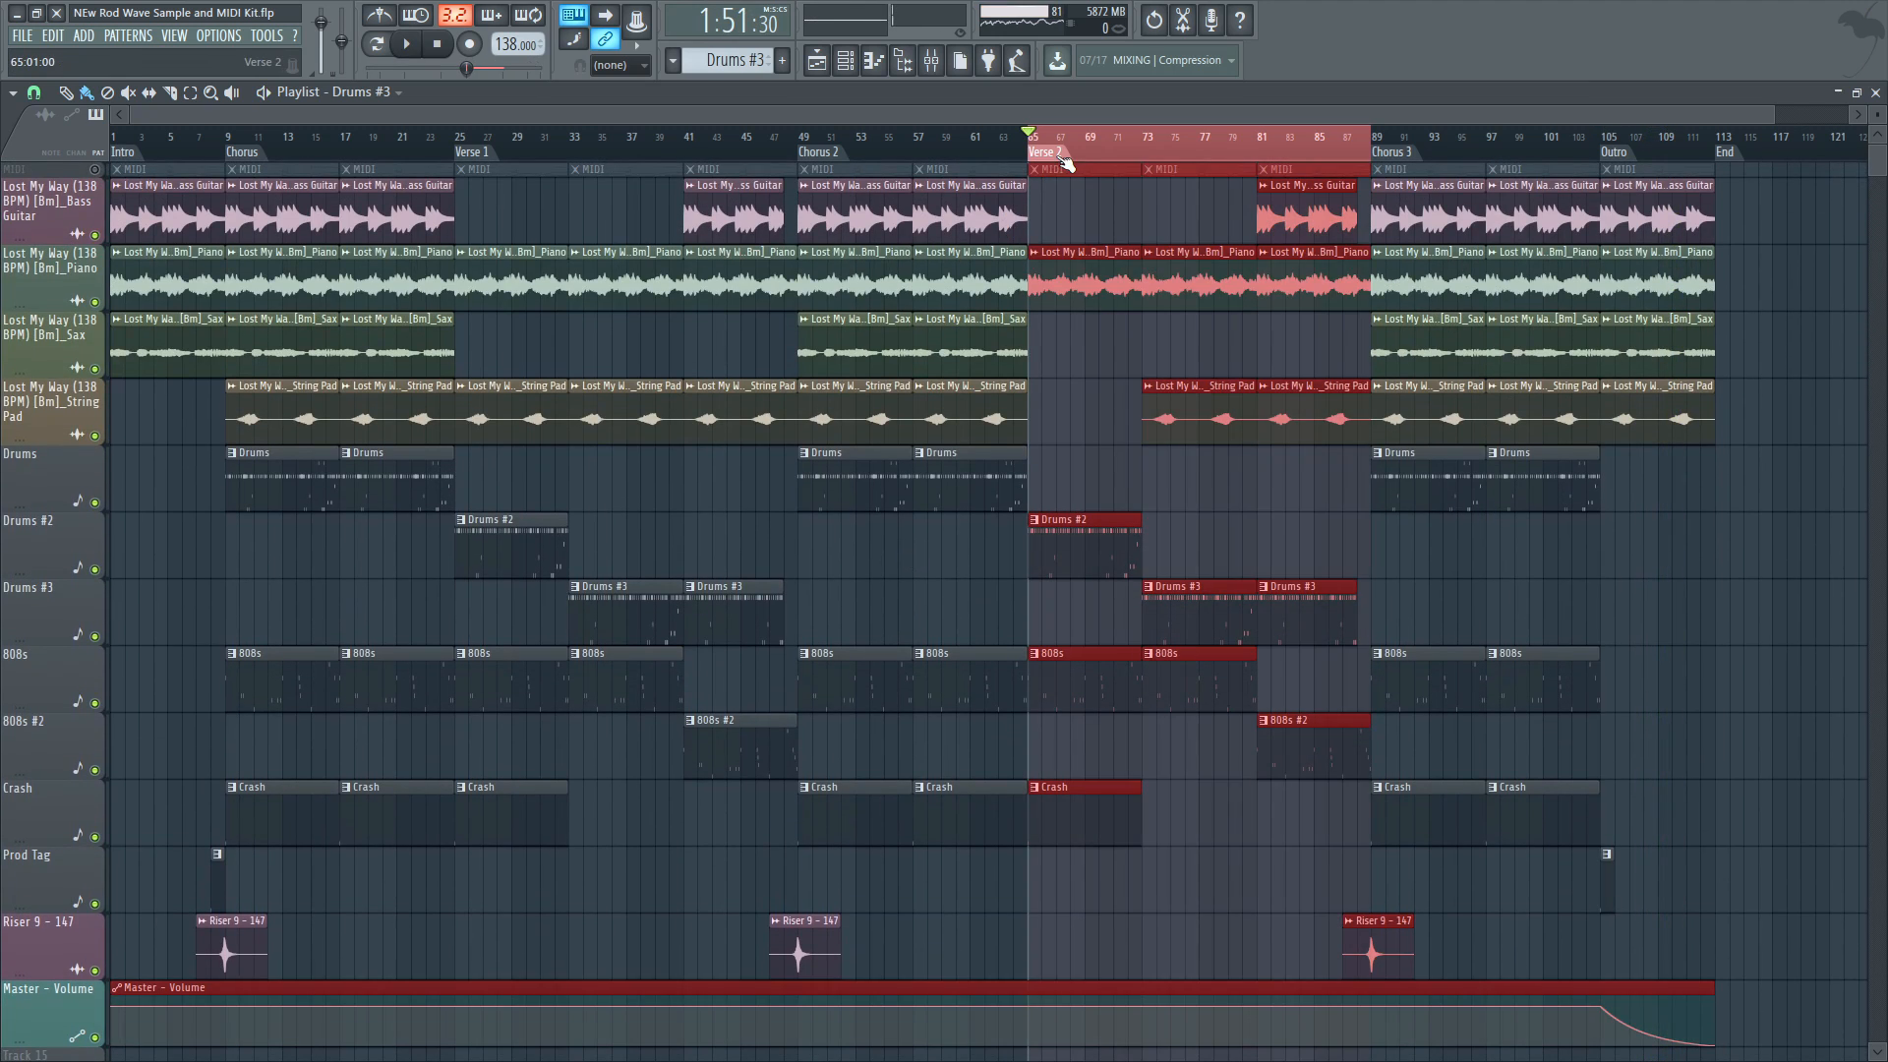
{"action": "left_click", "coordinate": [489, 154]}
{"action": "double_click", "coordinate": [489, 154]}
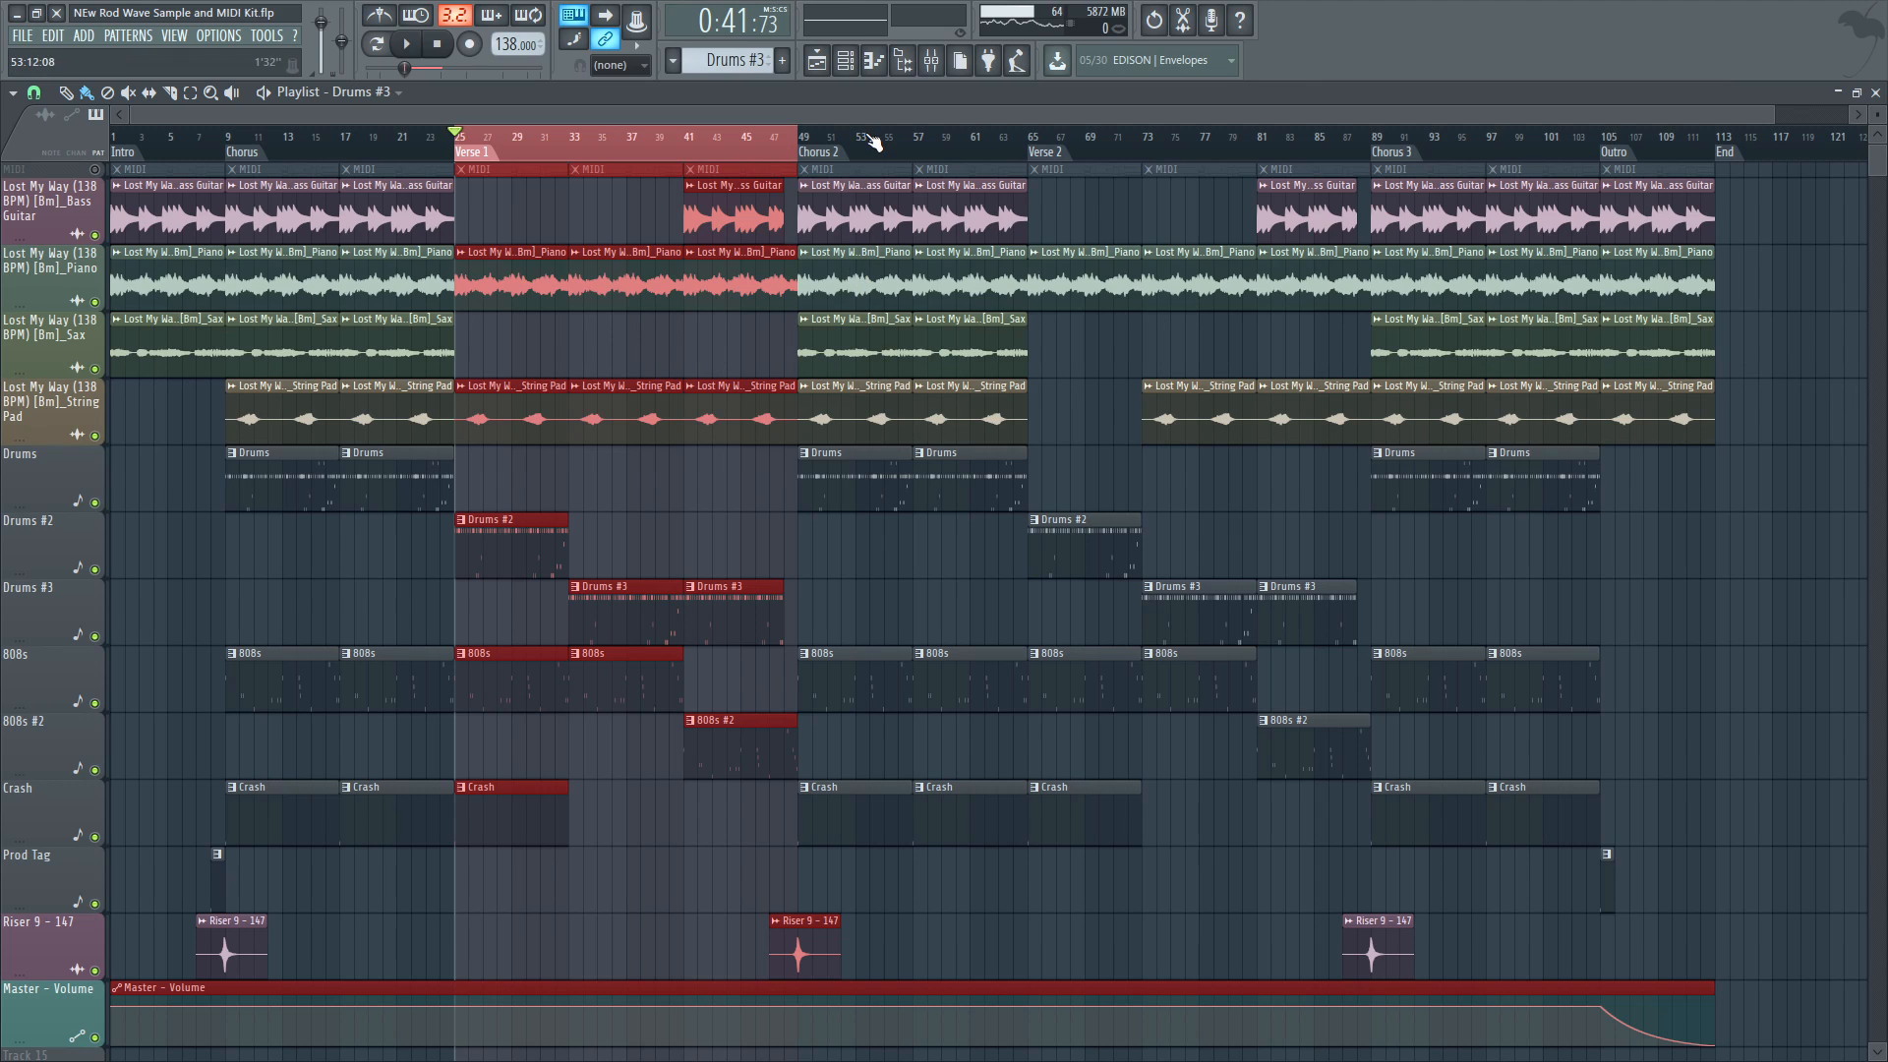
{"action": "left_click", "coordinate": [836, 153]}
{"action": "left_click", "coordinate": [836, 152]}
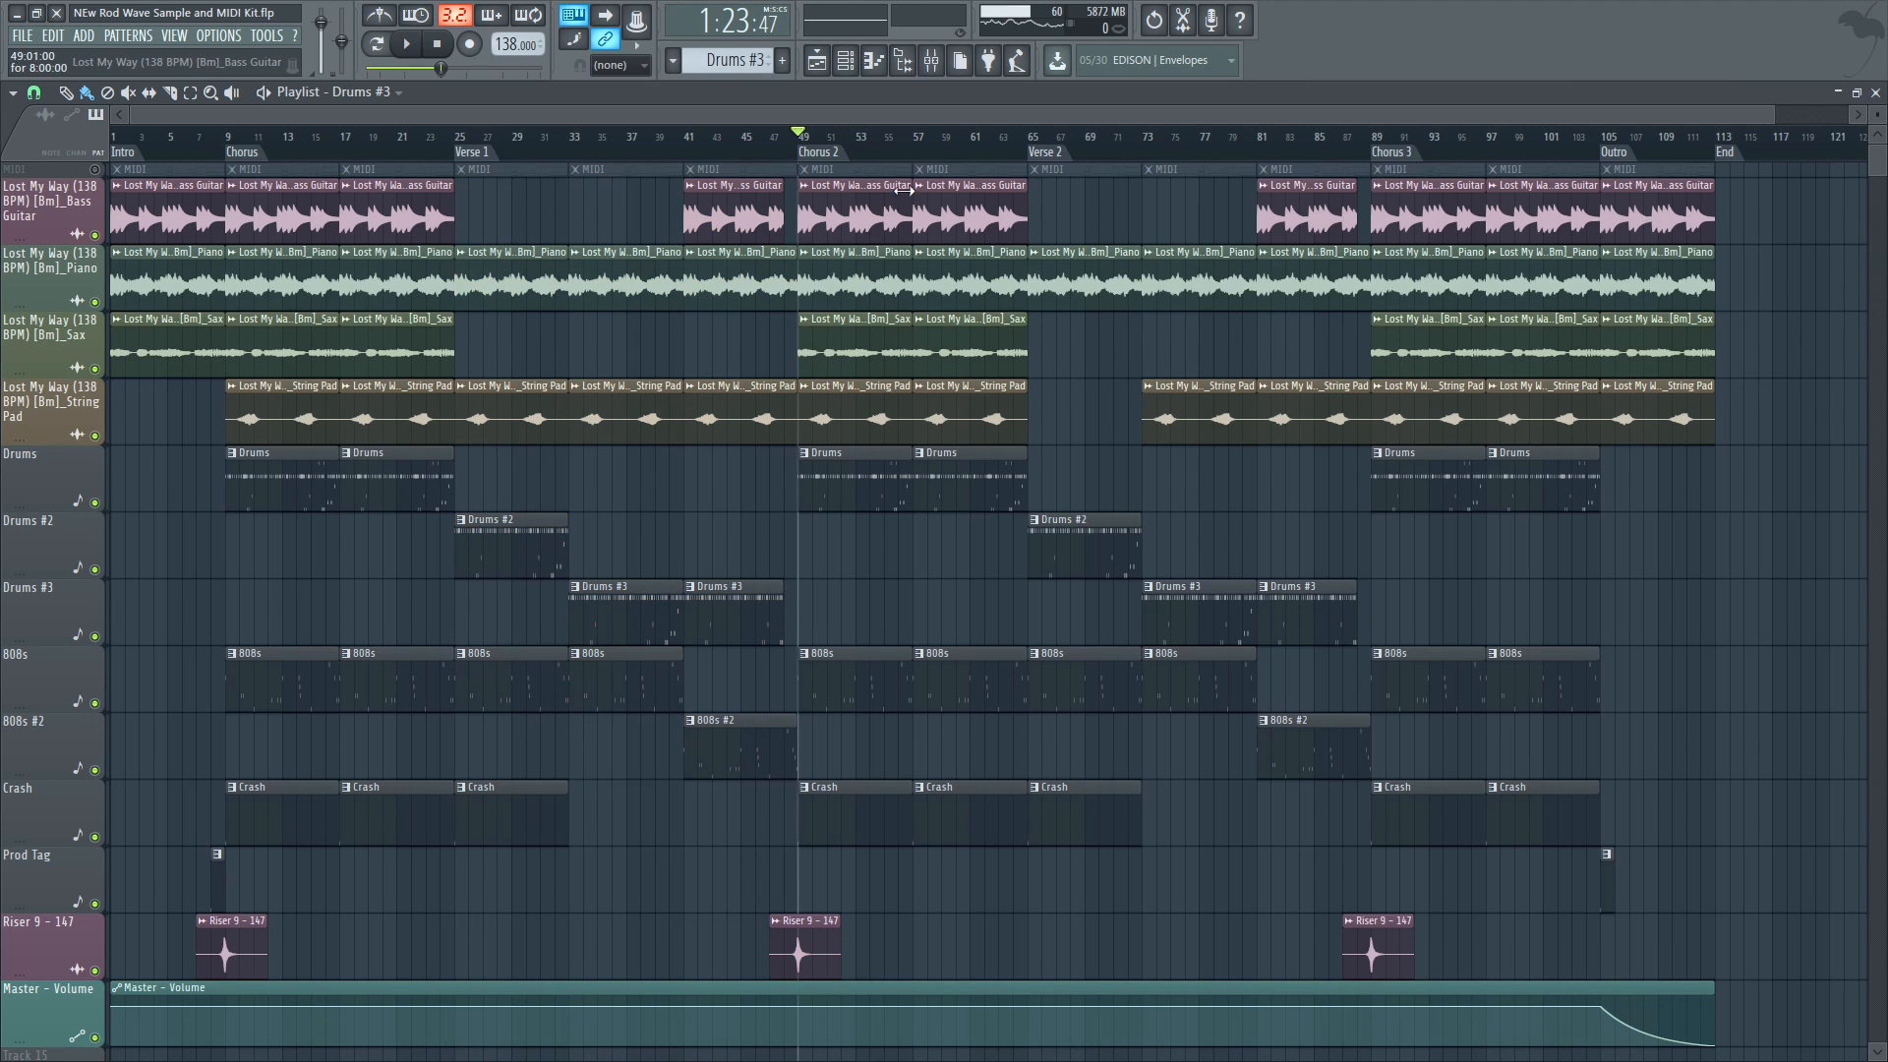
Open the mixer and maximize it to show all the inserts
{"action": "left_click", "coordinate": [931, 60]}
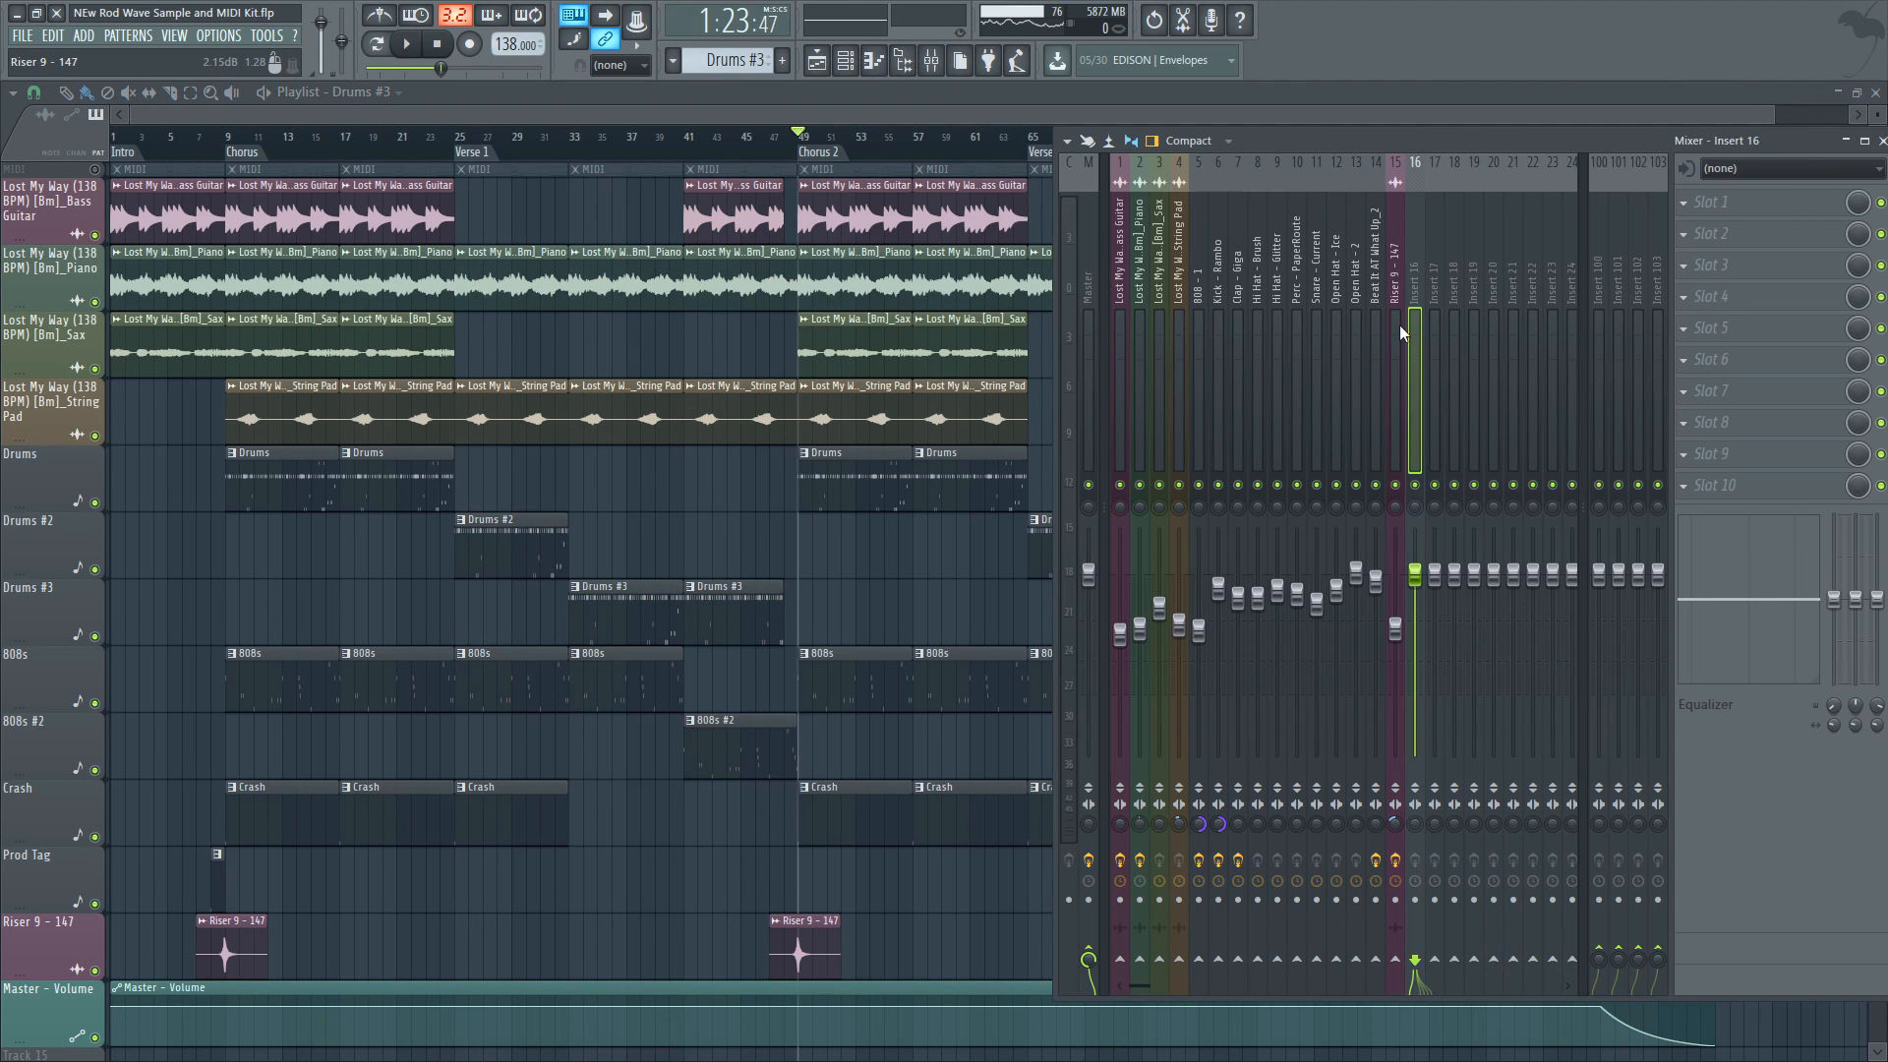
{"action": "key", "text": "Left"}
{"action": "key", "text": "Left"}
{"action": "key", "text": "Left"}
{"action": "key", "text": "Left"}
{"action": "key", "text": "Left"}
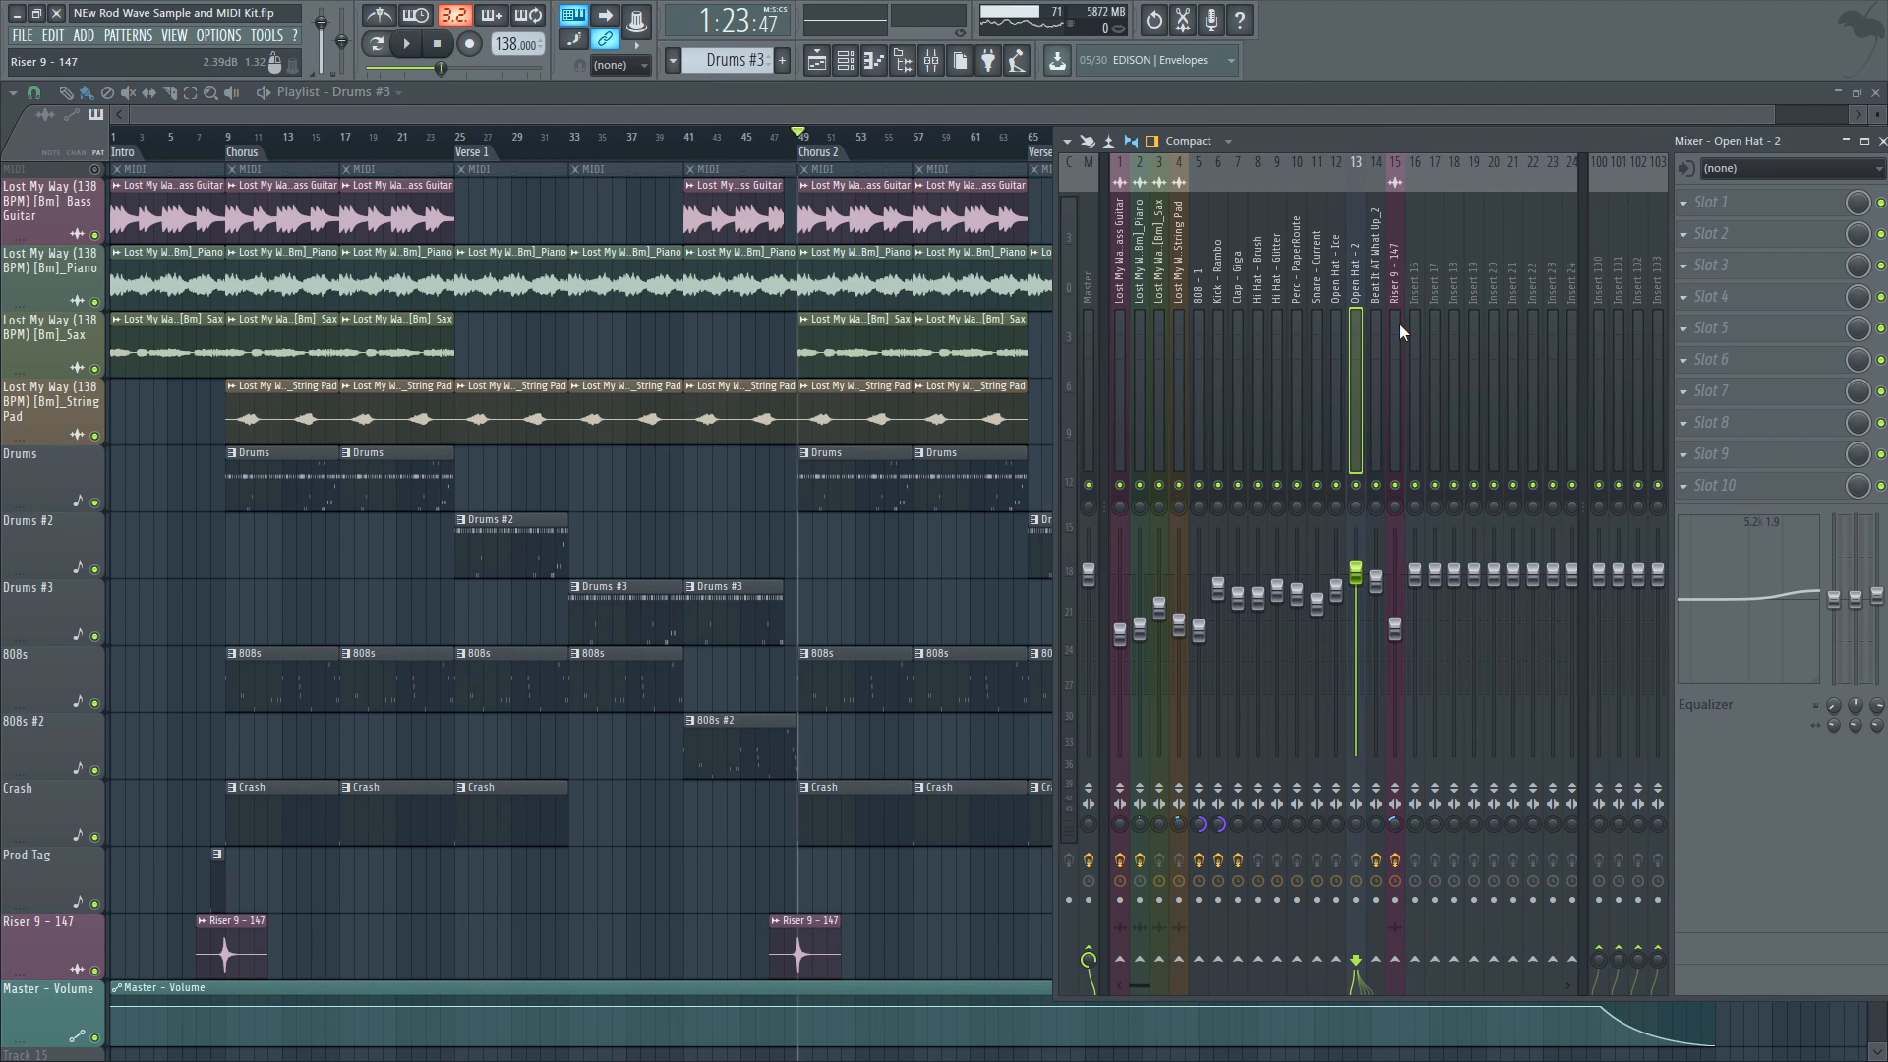
{"action": "key", "text": "Return"}
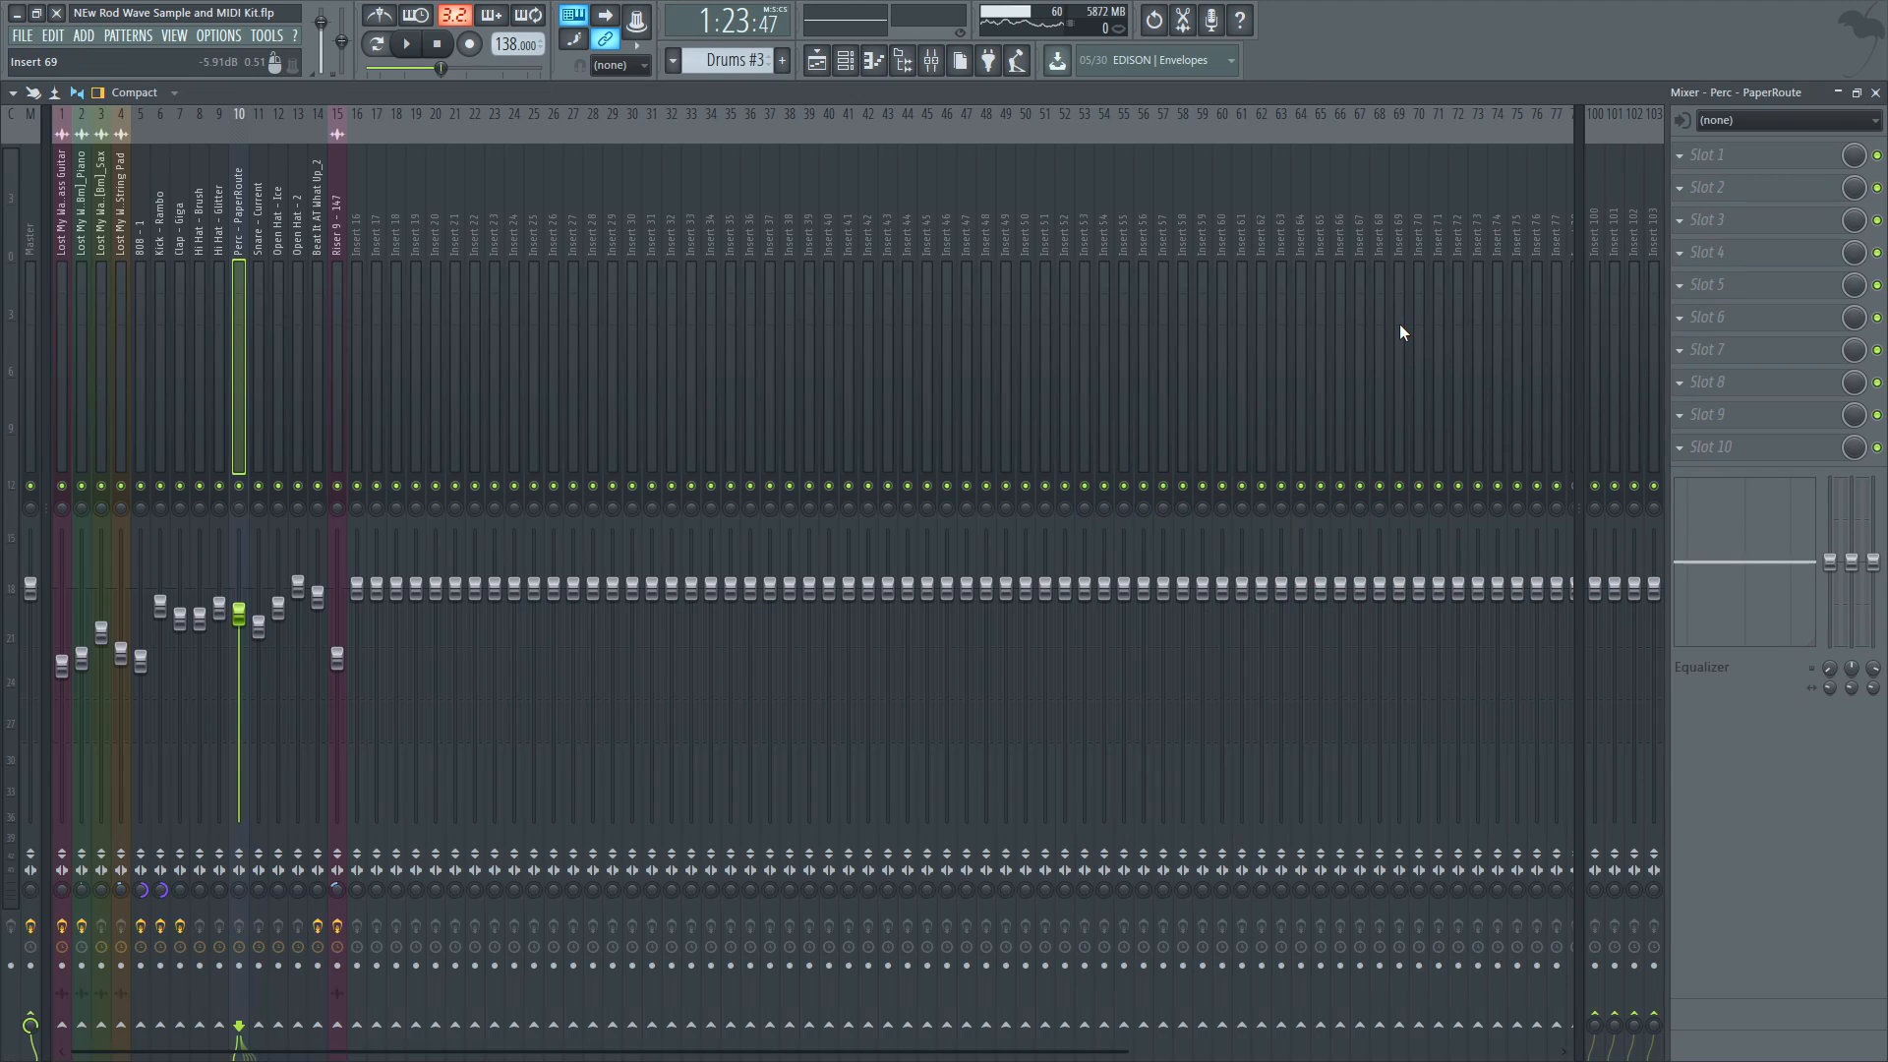
Select the Bass Guitar insert and open its Fruity parametric EQ 2 to view the curve
{"action": "key", "text": "Left"}
{"action": "key", "text": "Left"}
{"action": "key", "text": "Left"}
{"action": "key", "text": "Left"}
{"action": "key", "text": "Left"}
{"action": "key", "text": "Left"}
{"action": "key", "text": "Left"}
{"action": "key", "text": "Left"}
{"action": "key", "text": "Left"}
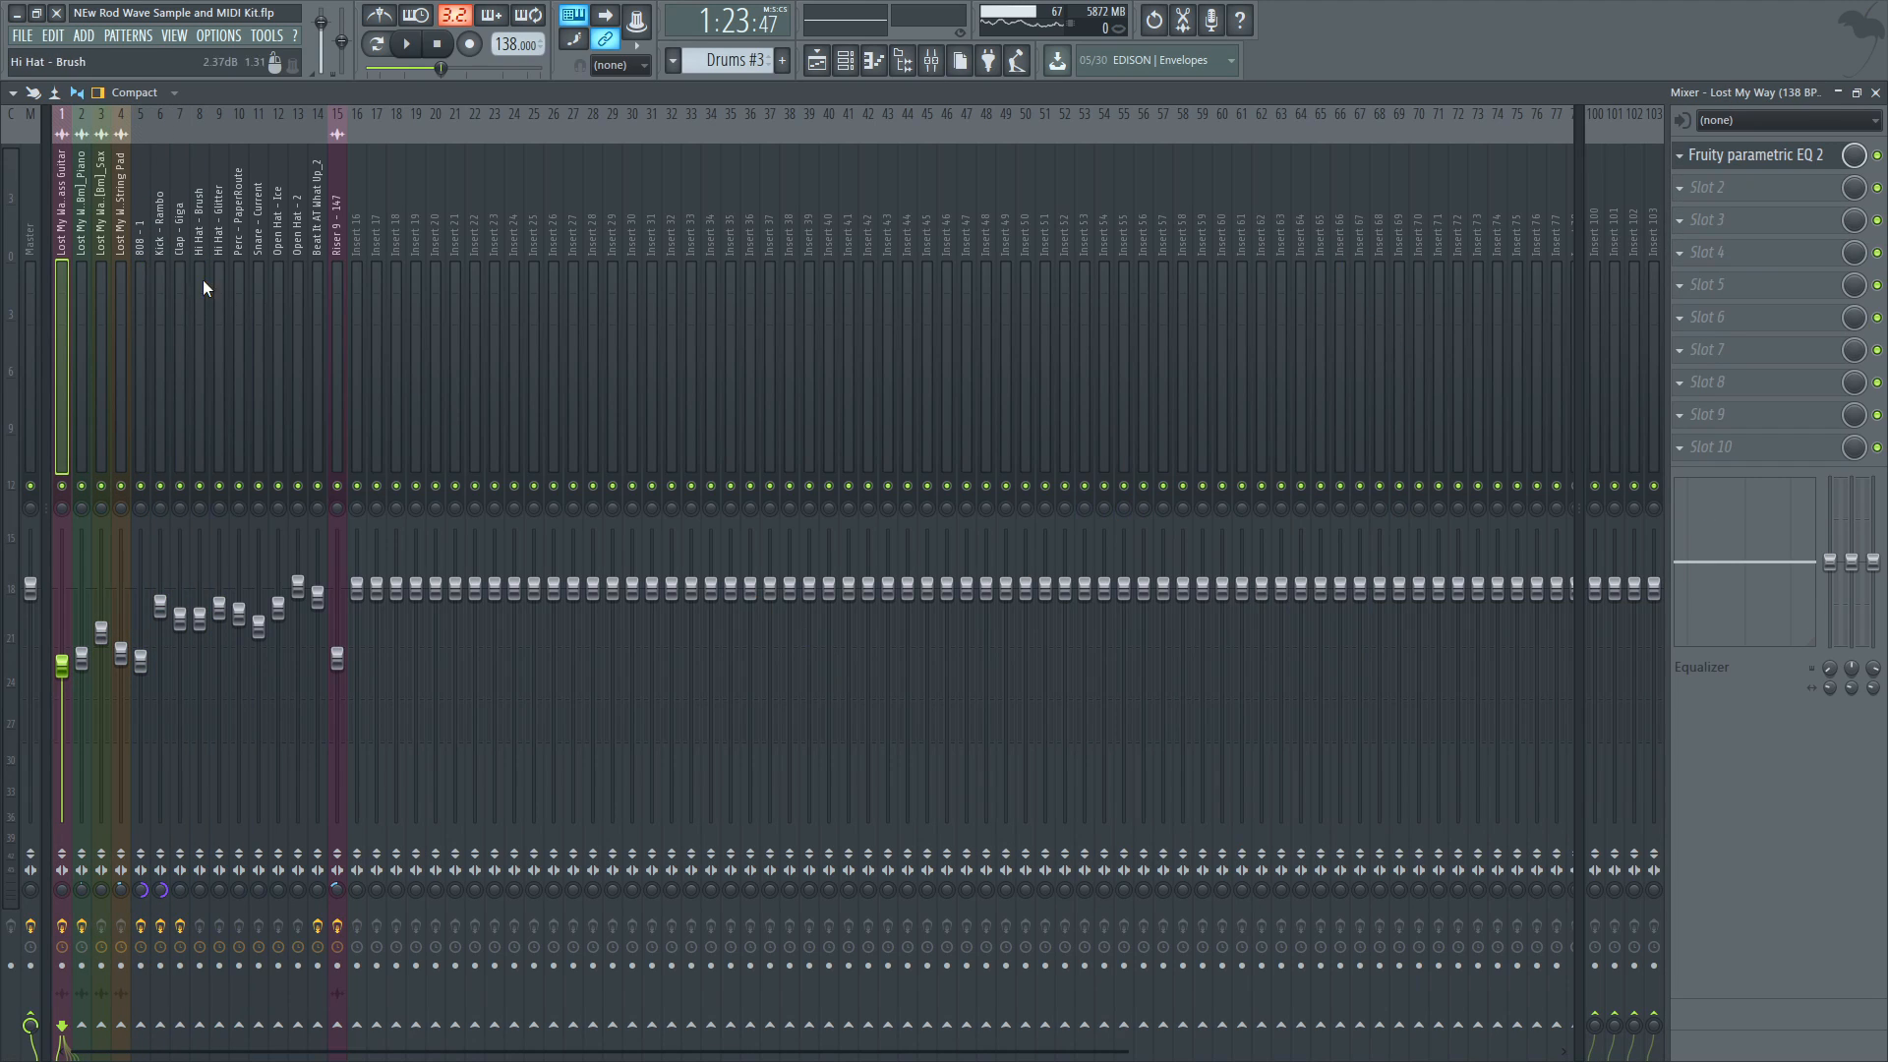
{"action": "left_click", "coordinate": [1761, 155]}
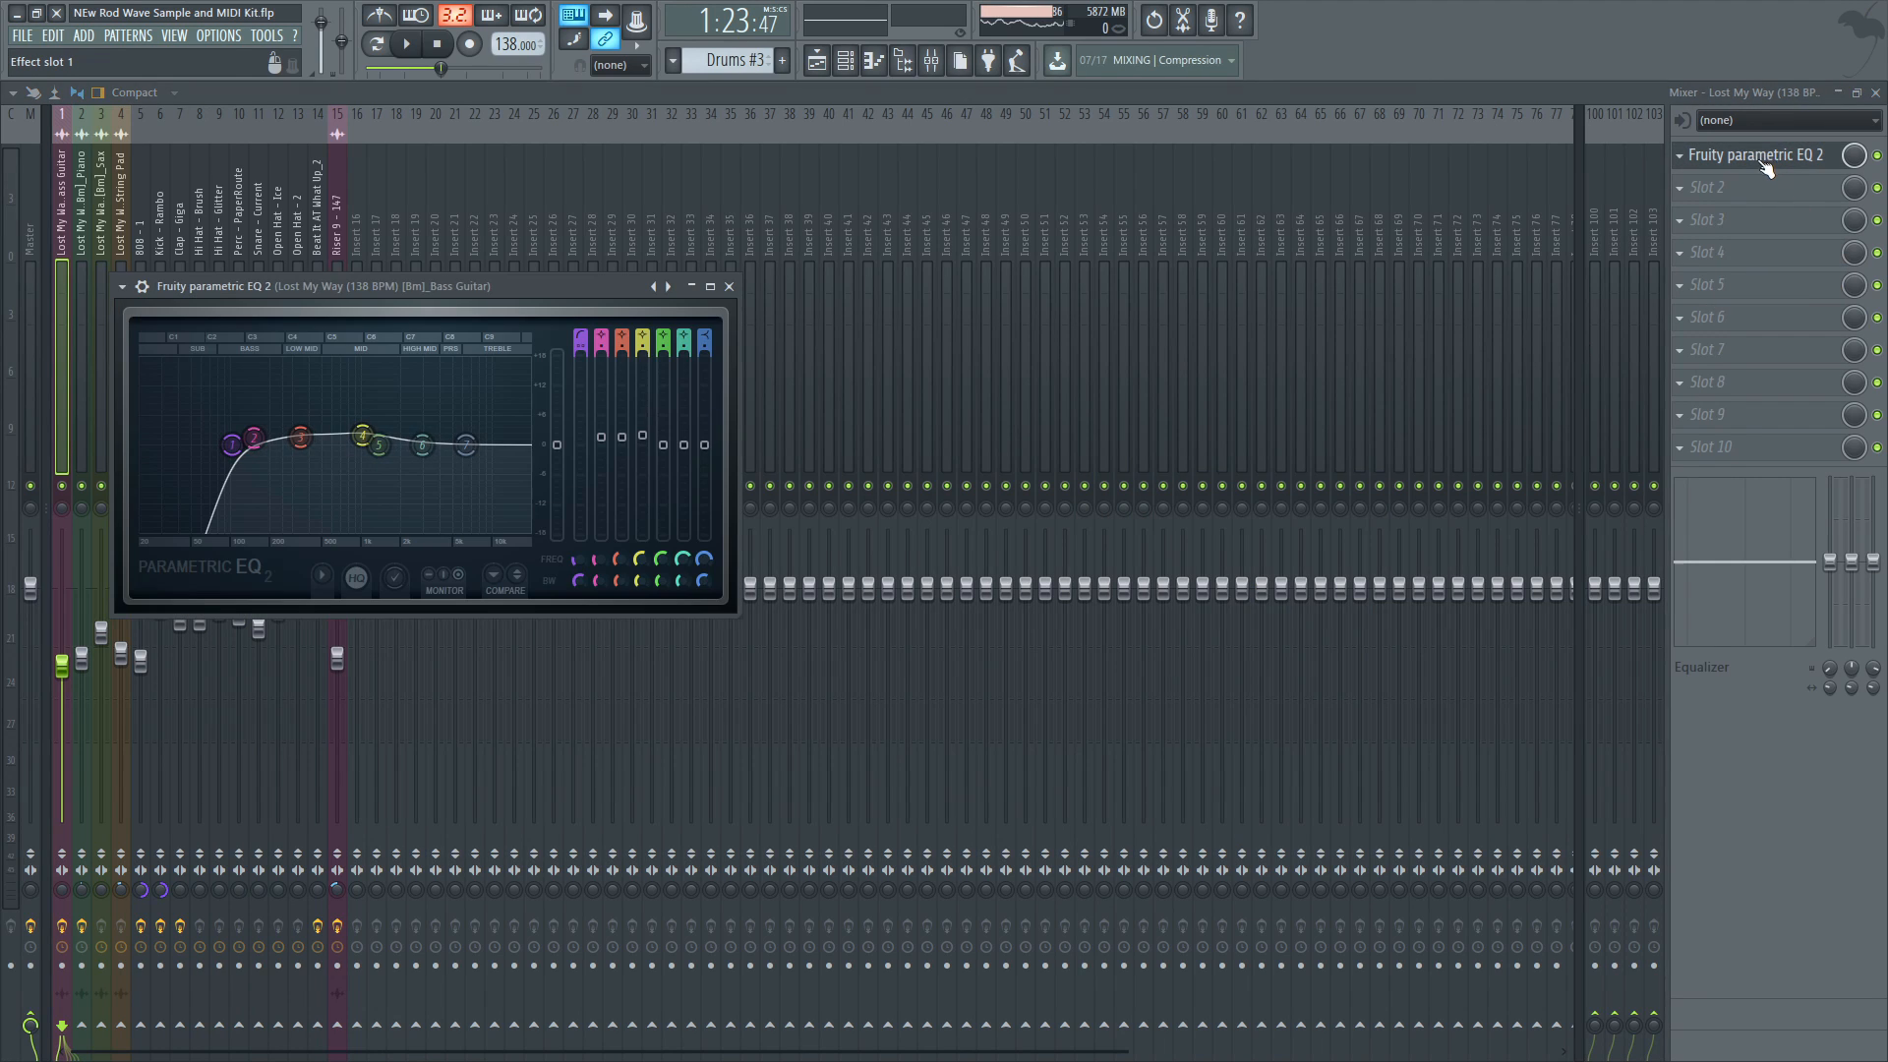
Inspect the Fruity parametric EQ 2 and Virtual Tape Machines settings on the Piano insert
{"action": "left_click", "coordinate": [77, 244]}
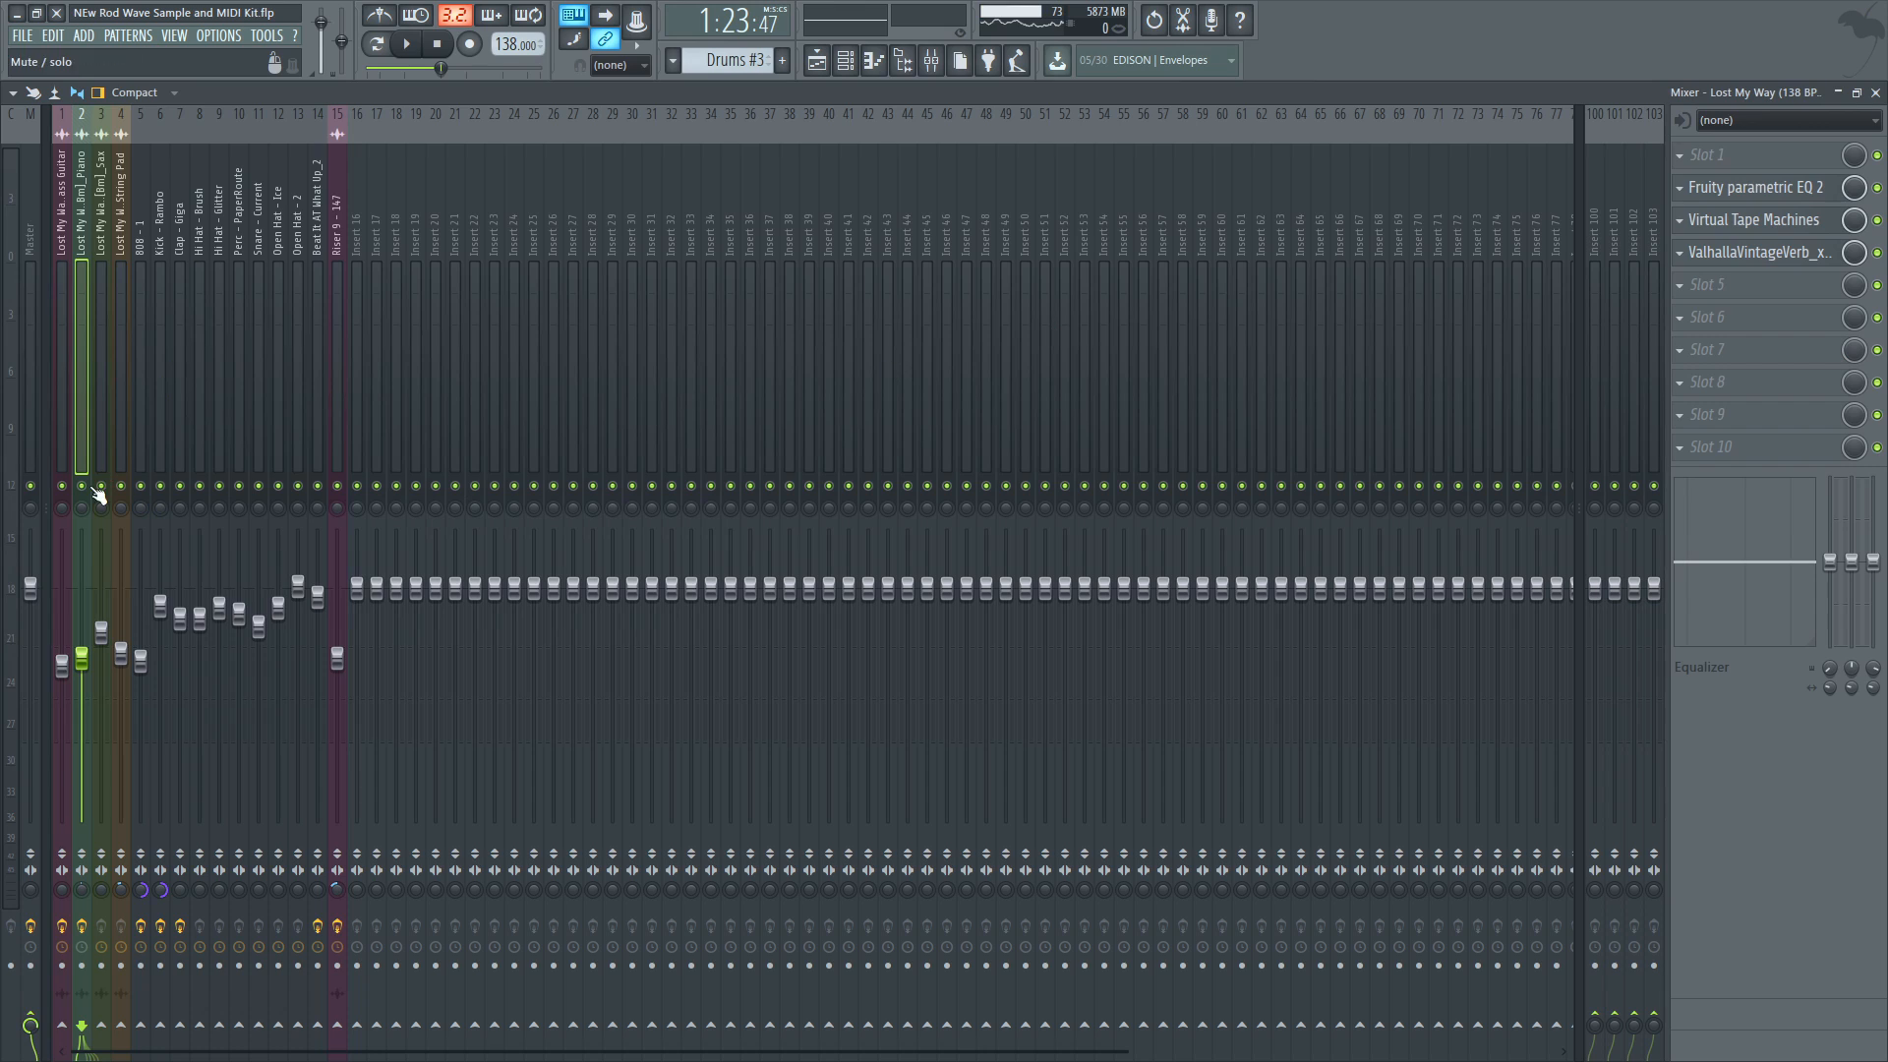
{"action": "left_click", "coordinate": [1748, 187]}
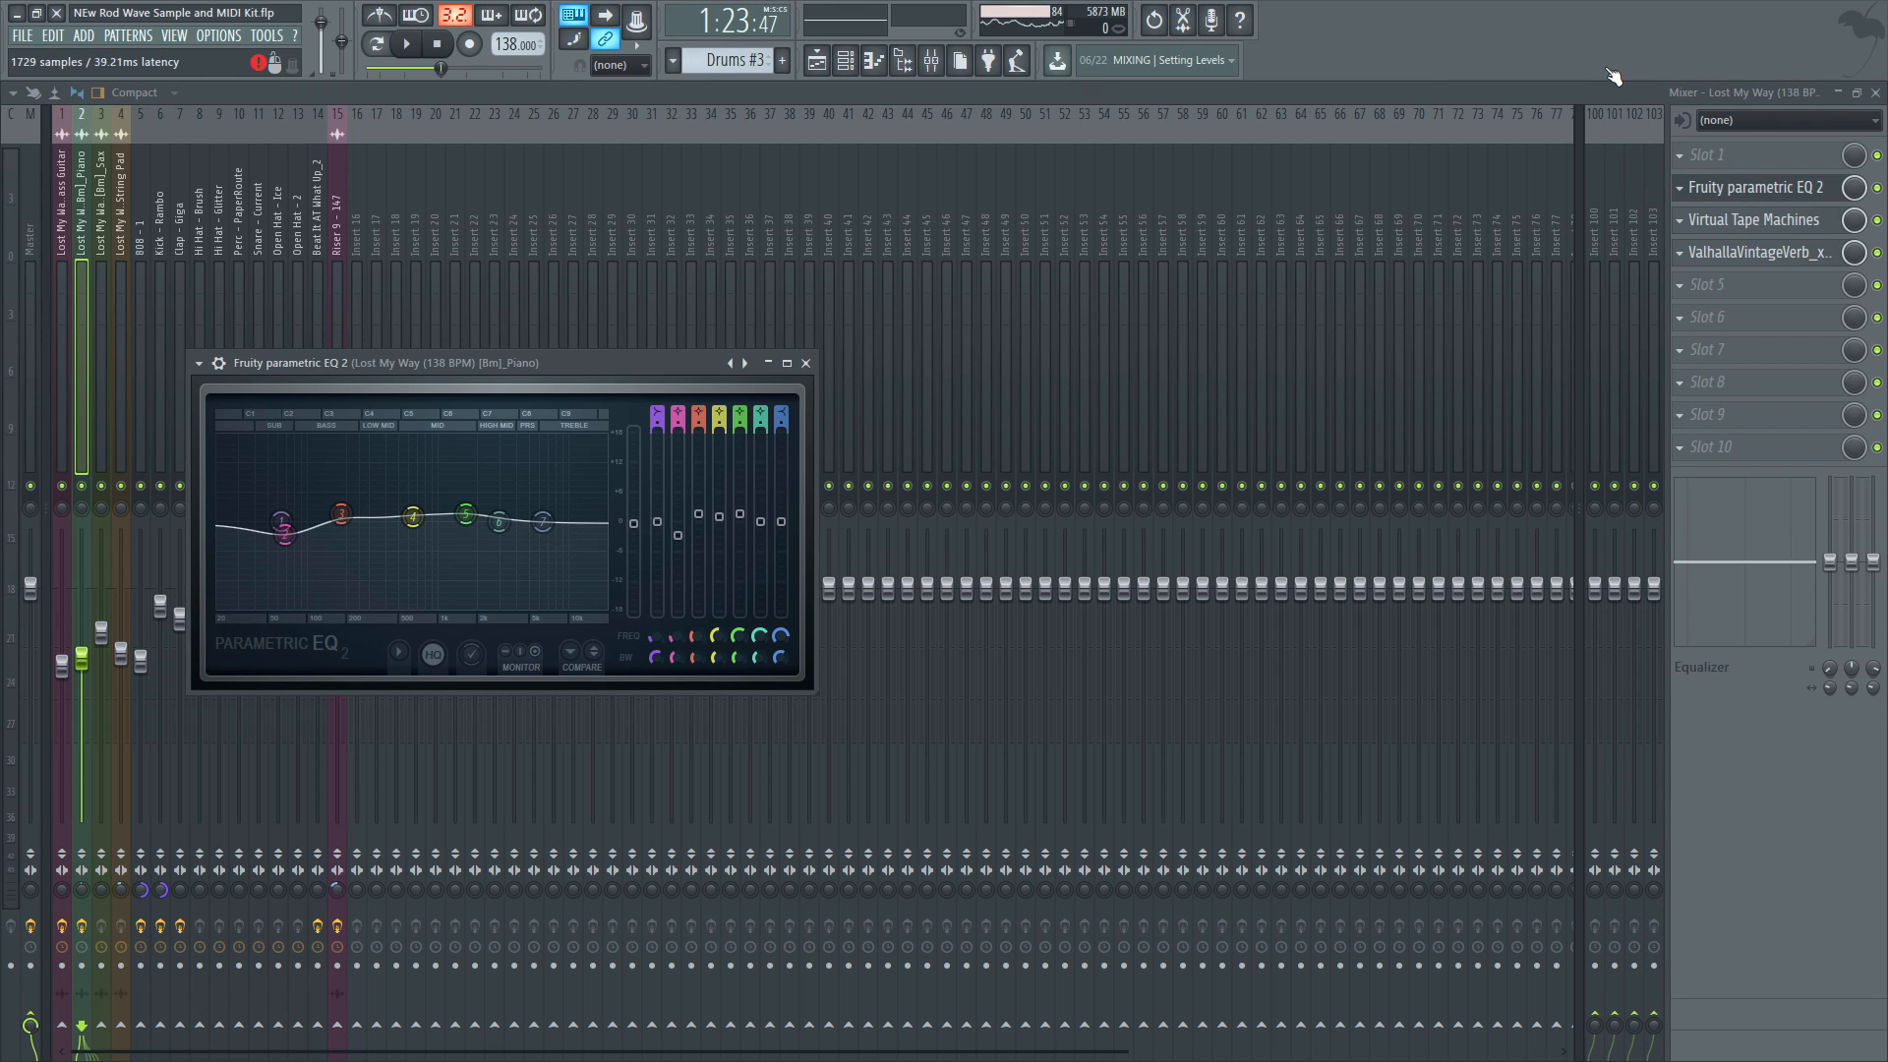
{"action": "left_click", "coordinate": [1701, 219]}
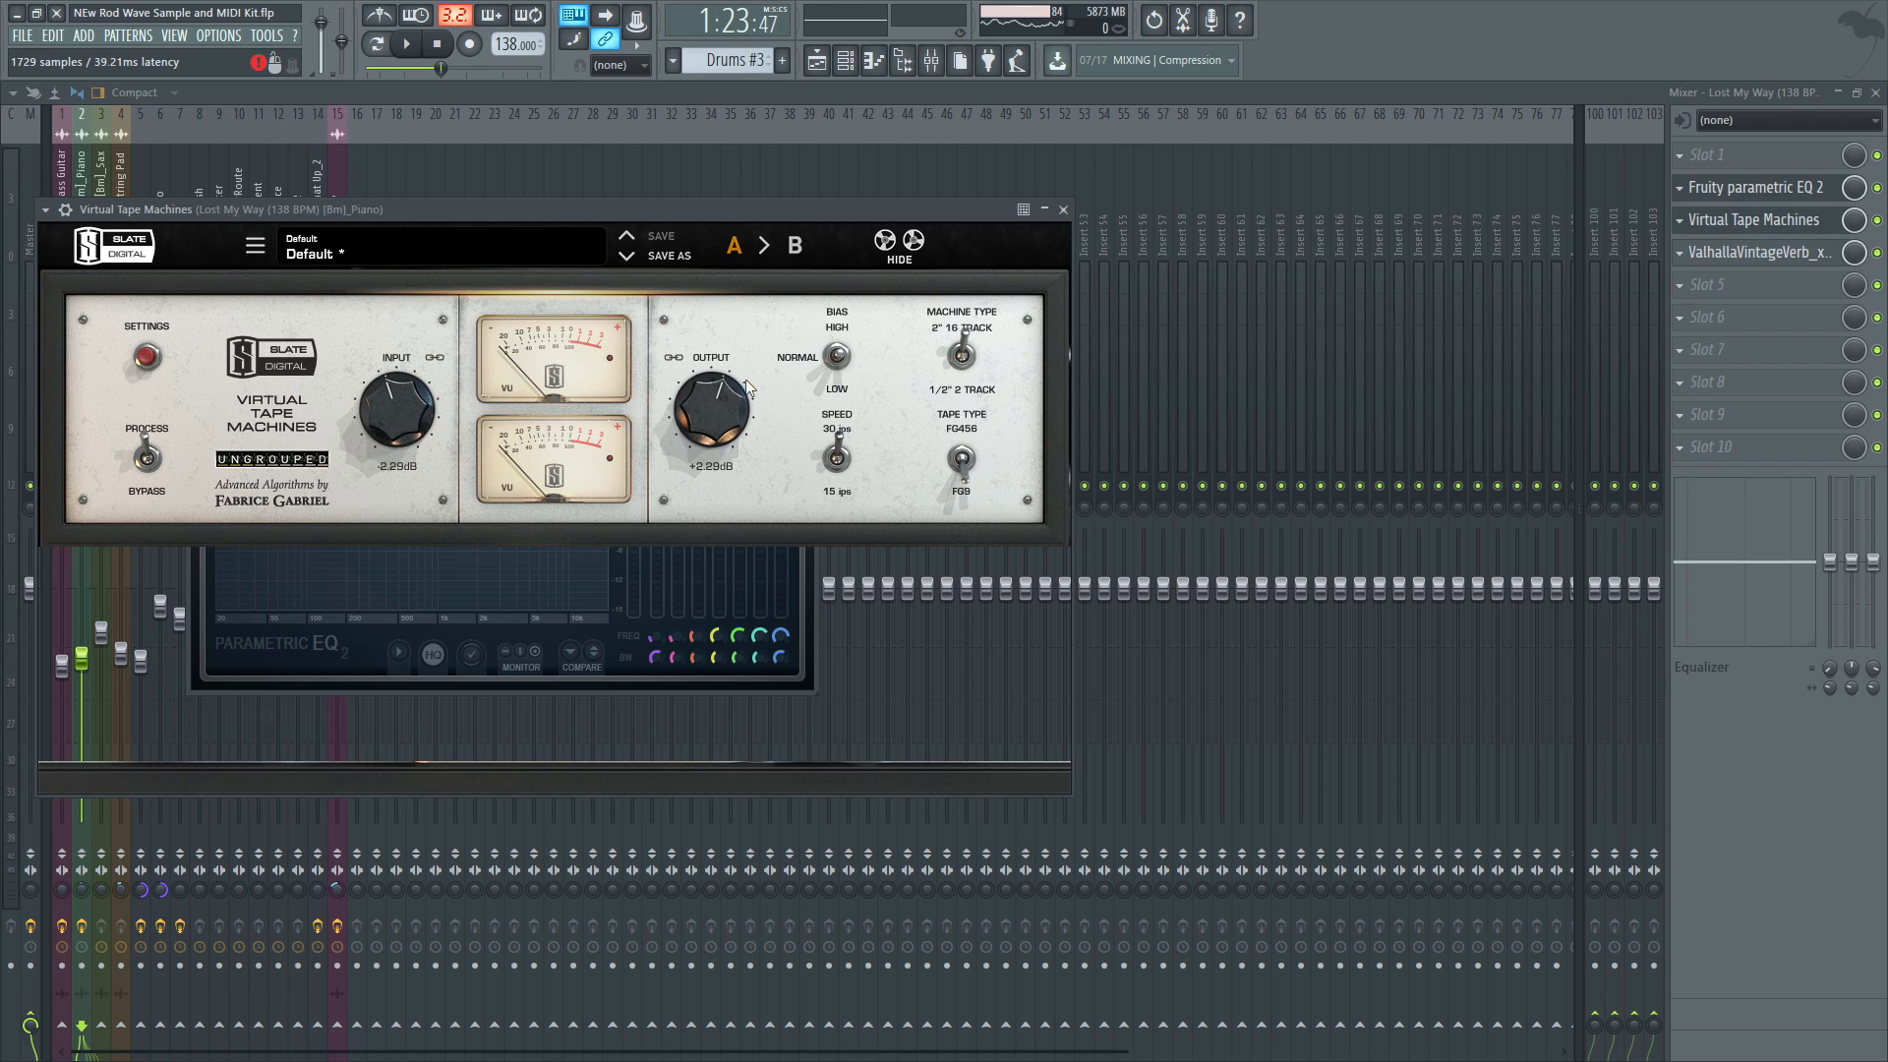
{"action": "left_click", "coordinate": [1065, 210]}
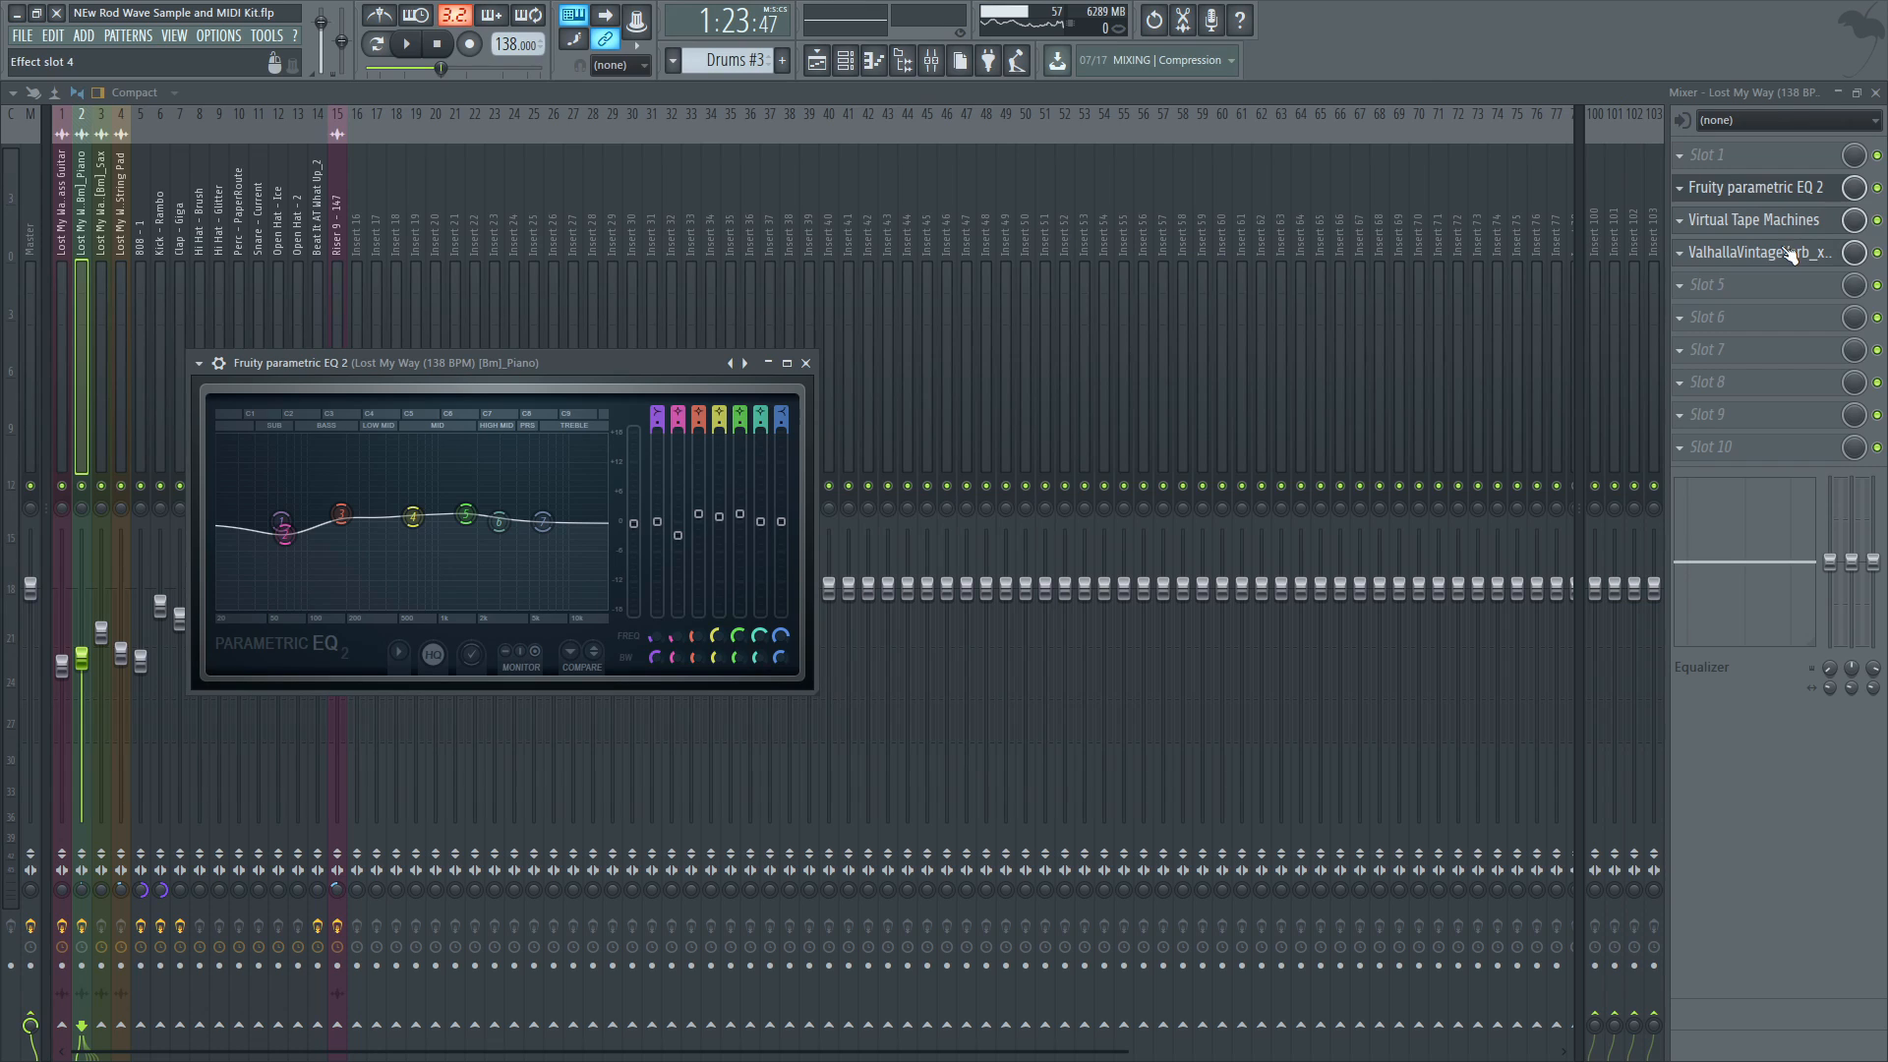
Check the Sax insert's effect slots and open ValhallaVintageVerb on the Piano insert to view its reverb settings
{"action": "left_click", "coordinate": [118, 252]}
{"action": "left_click", "coordinate": [104, 246]}
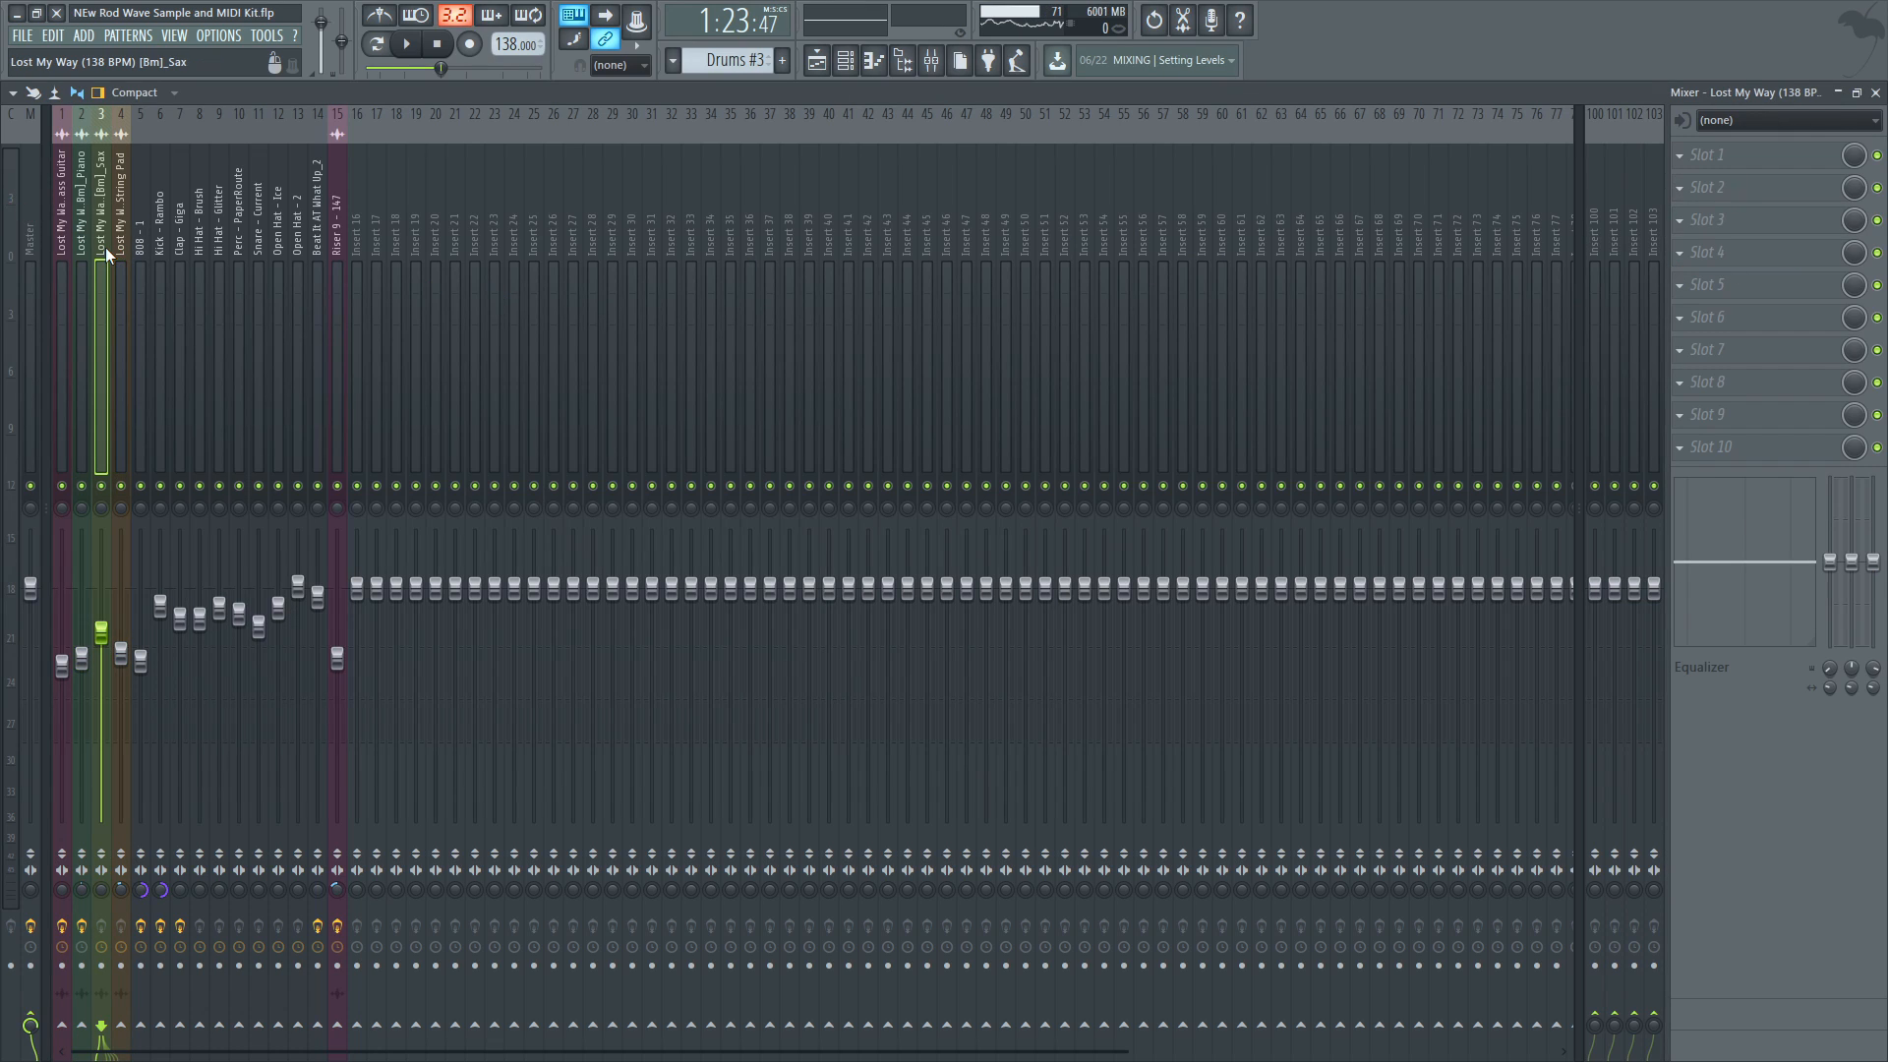
{"action": "left_click", "coordinate": [59, 236]}
{"action": "left_click", "coordinate": [80, 224]}
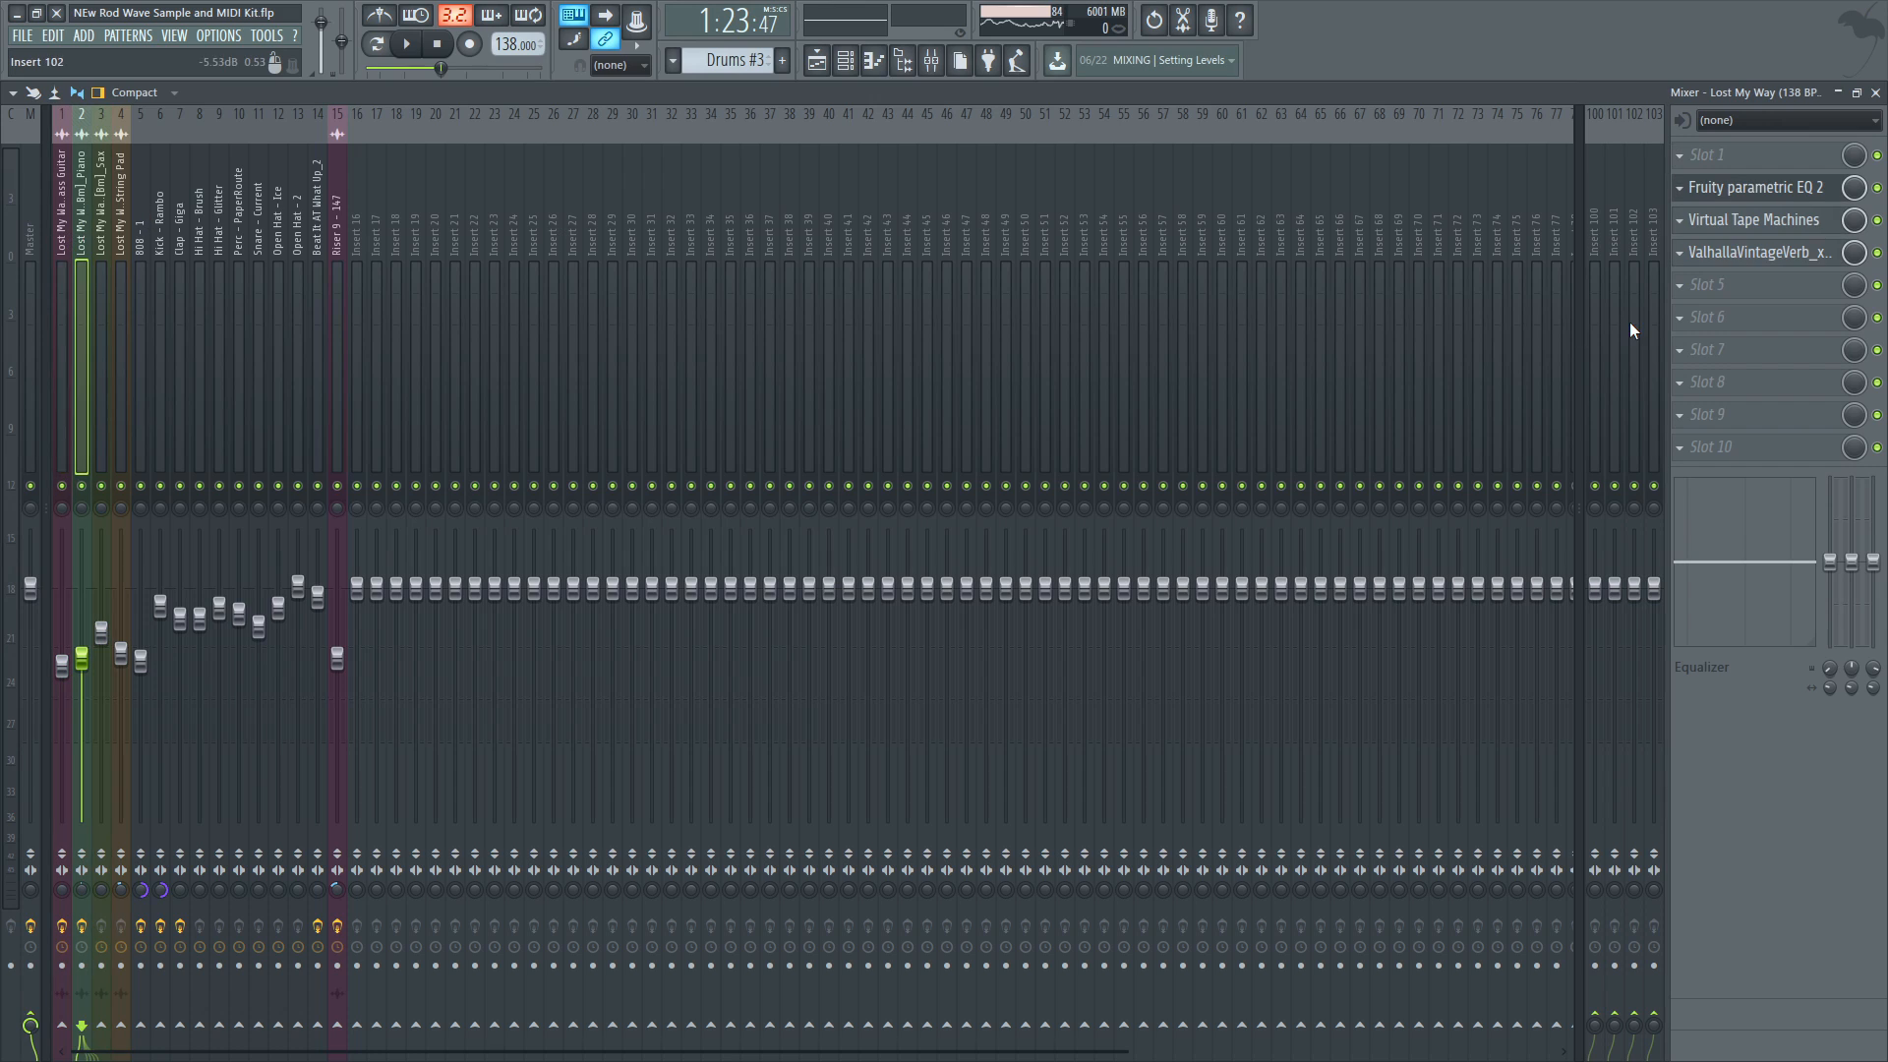
{"action": "left_click", "coordinate": [1755, 254]}
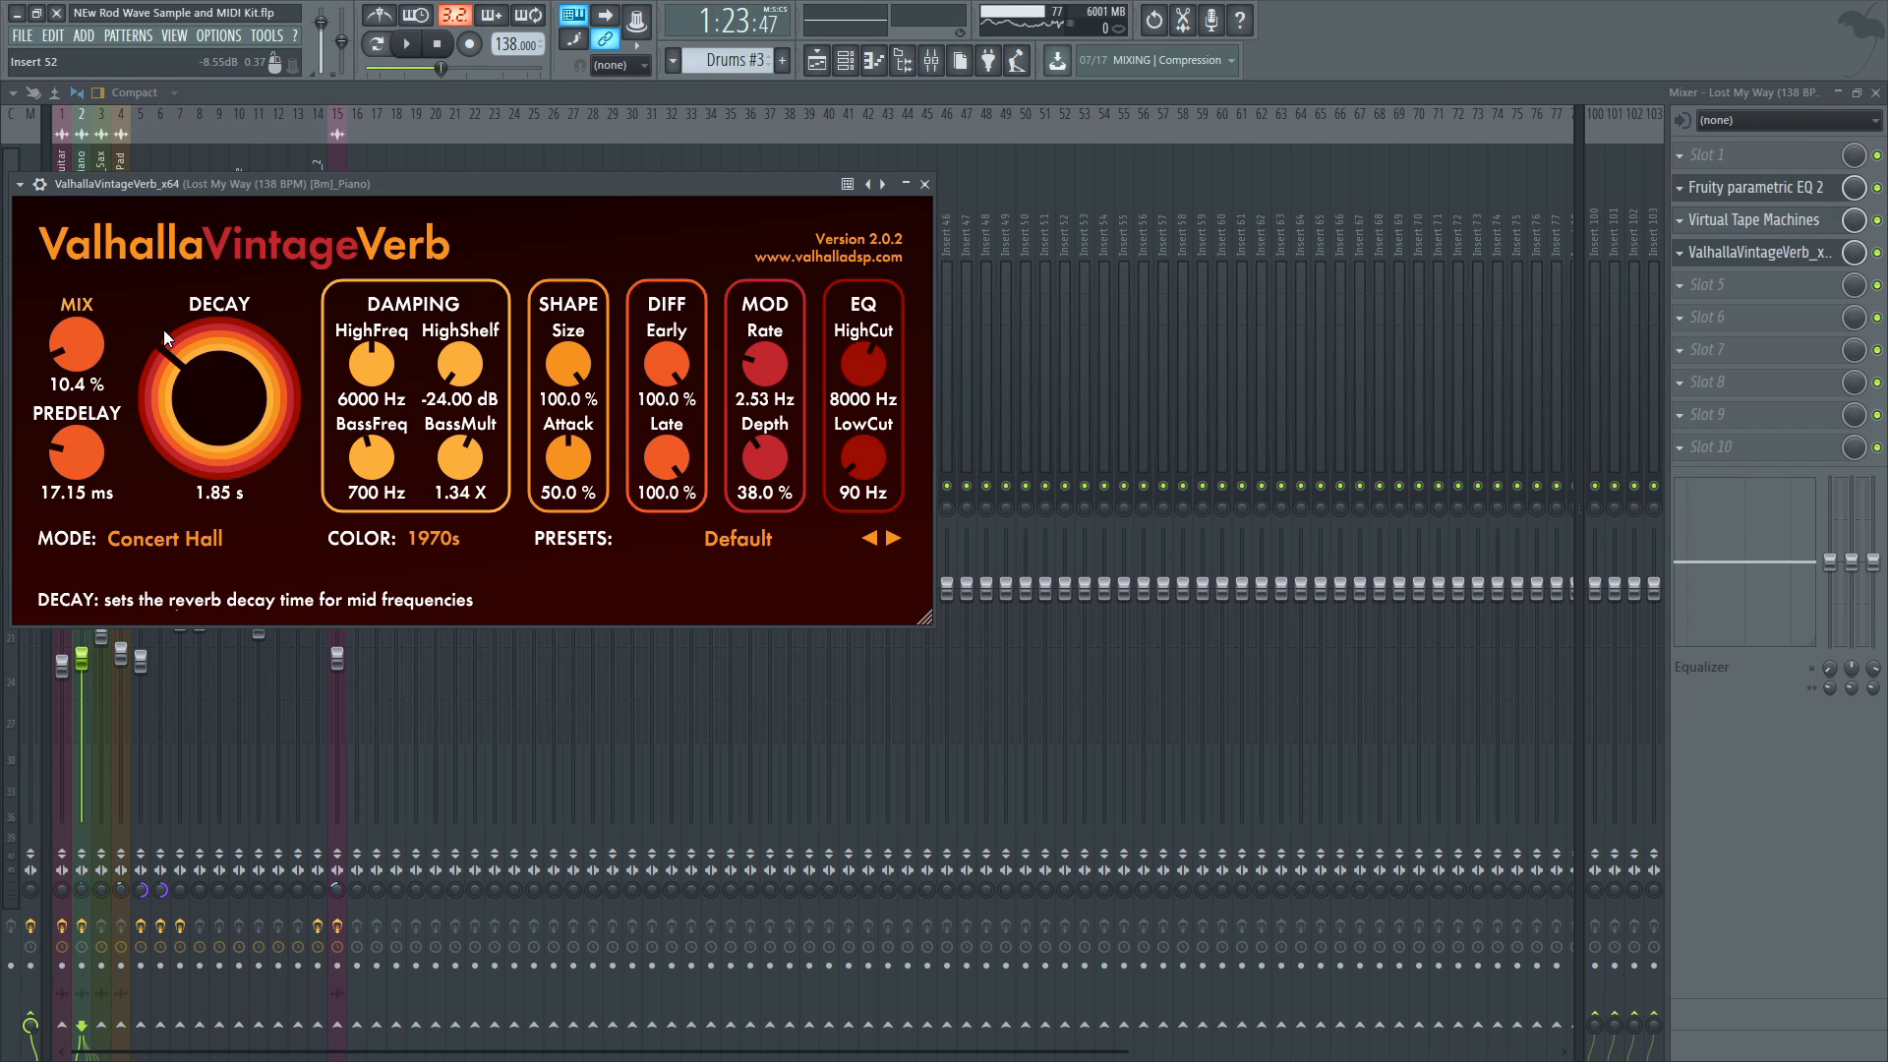
Check the String Pad insert's built-in equalizer curve and view the Fruity parametric EQ 2 settings on the 808 insert
{"action": "left_click", "coordinate": [924, 184]}
{"action": "left_click", "coordinate": [121, 241]}
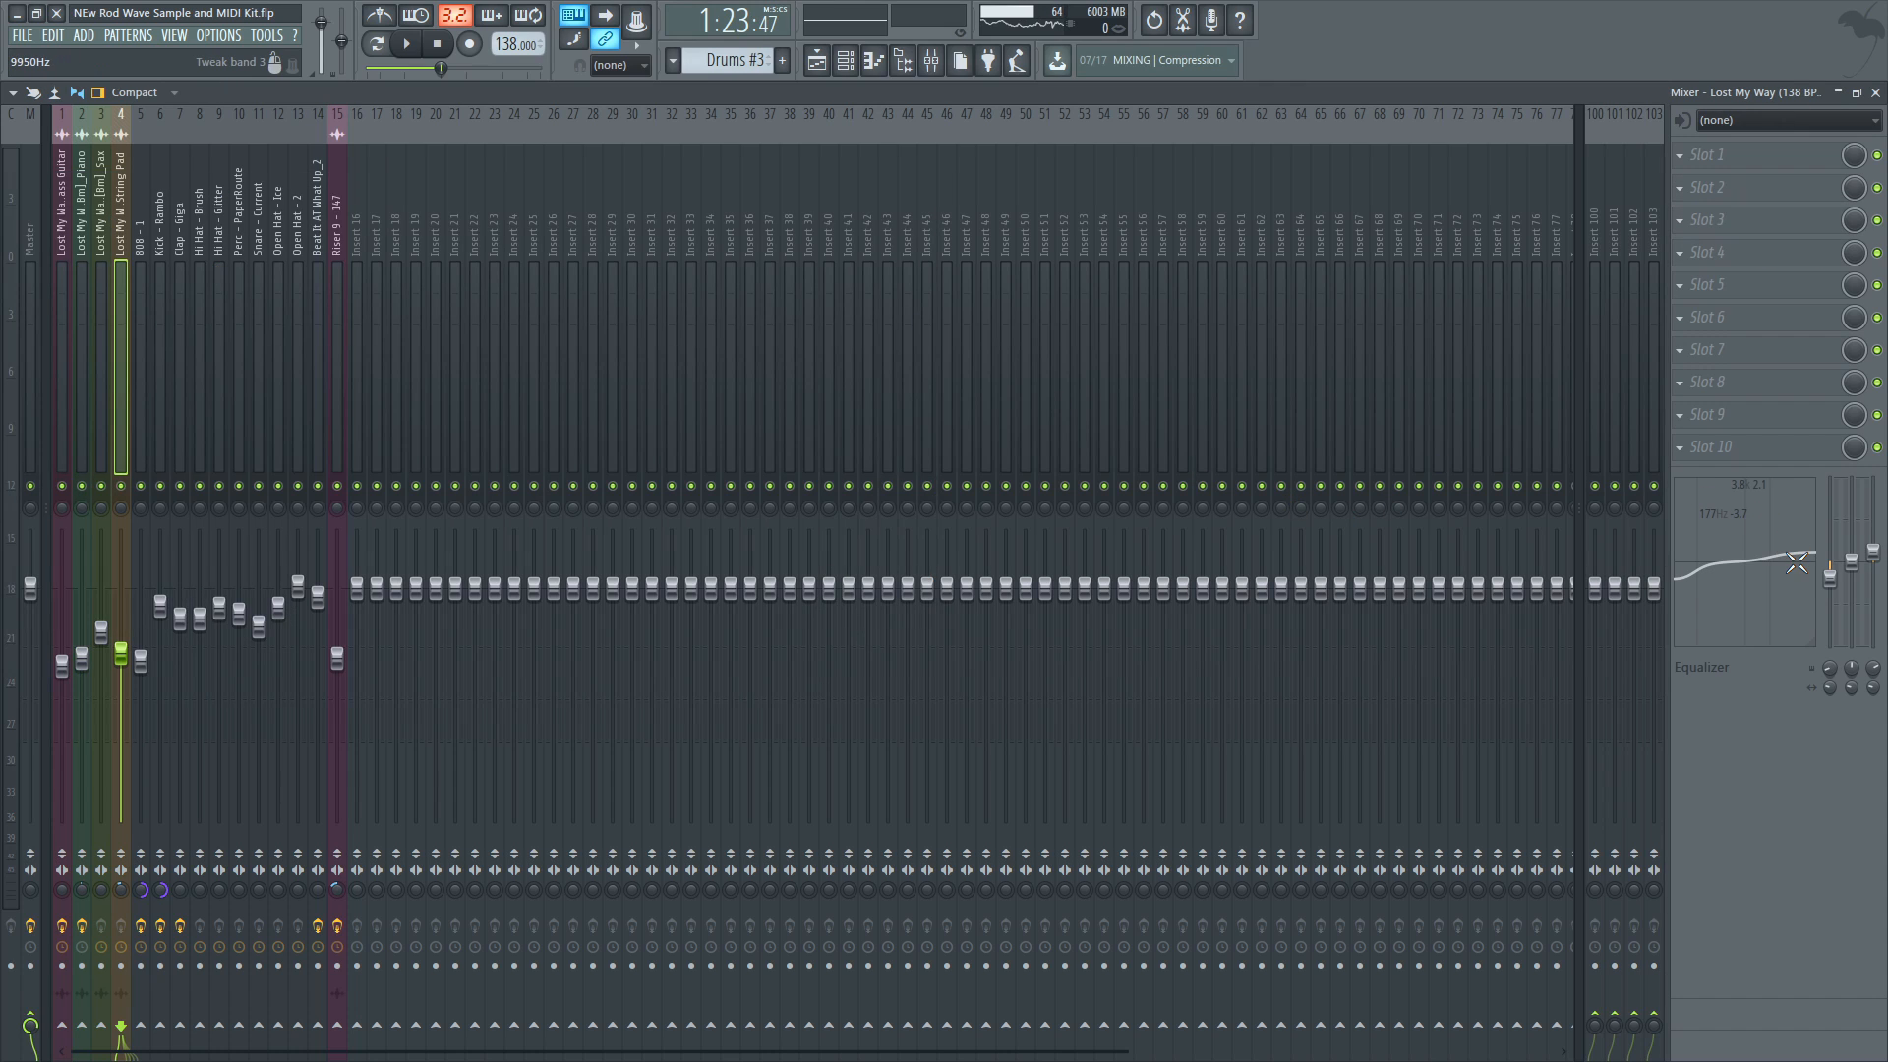
{"action": "left_click", "coordinate": [139, 305]}
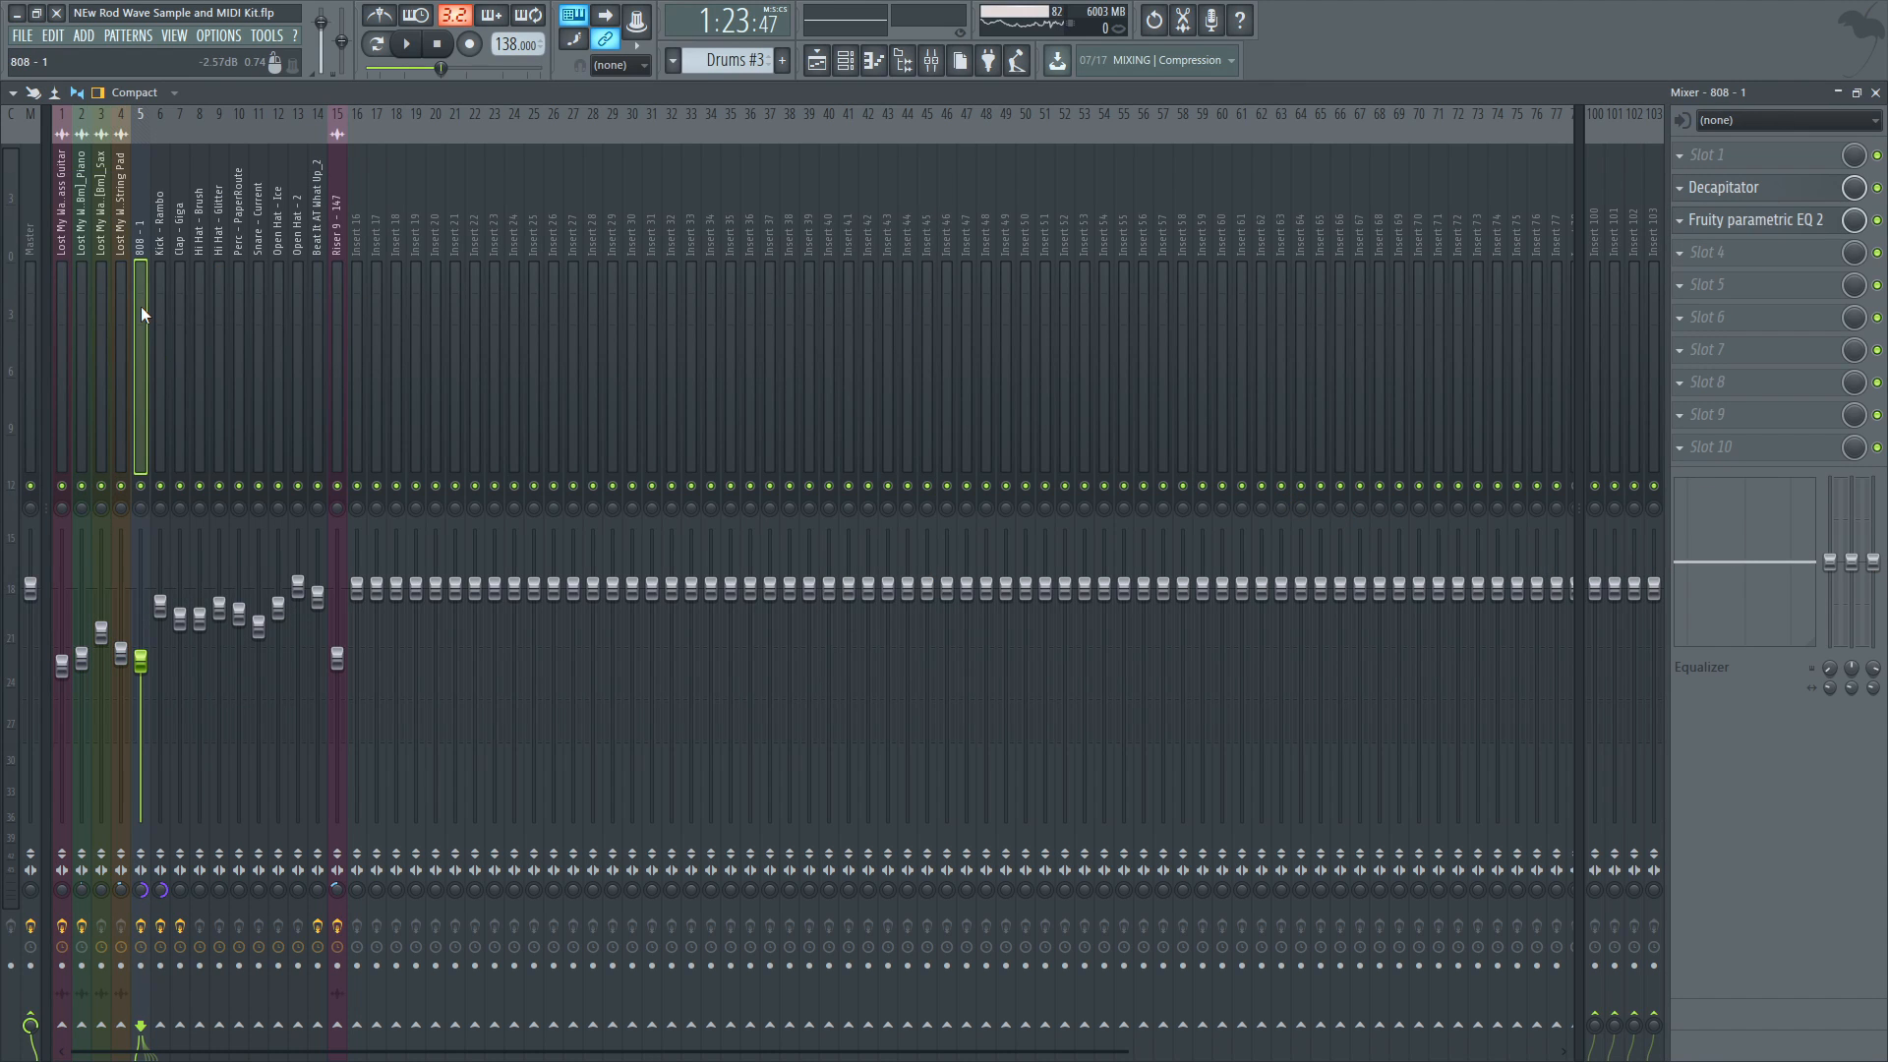
{"action": "left_click", "coordinate": [1770, 223]}
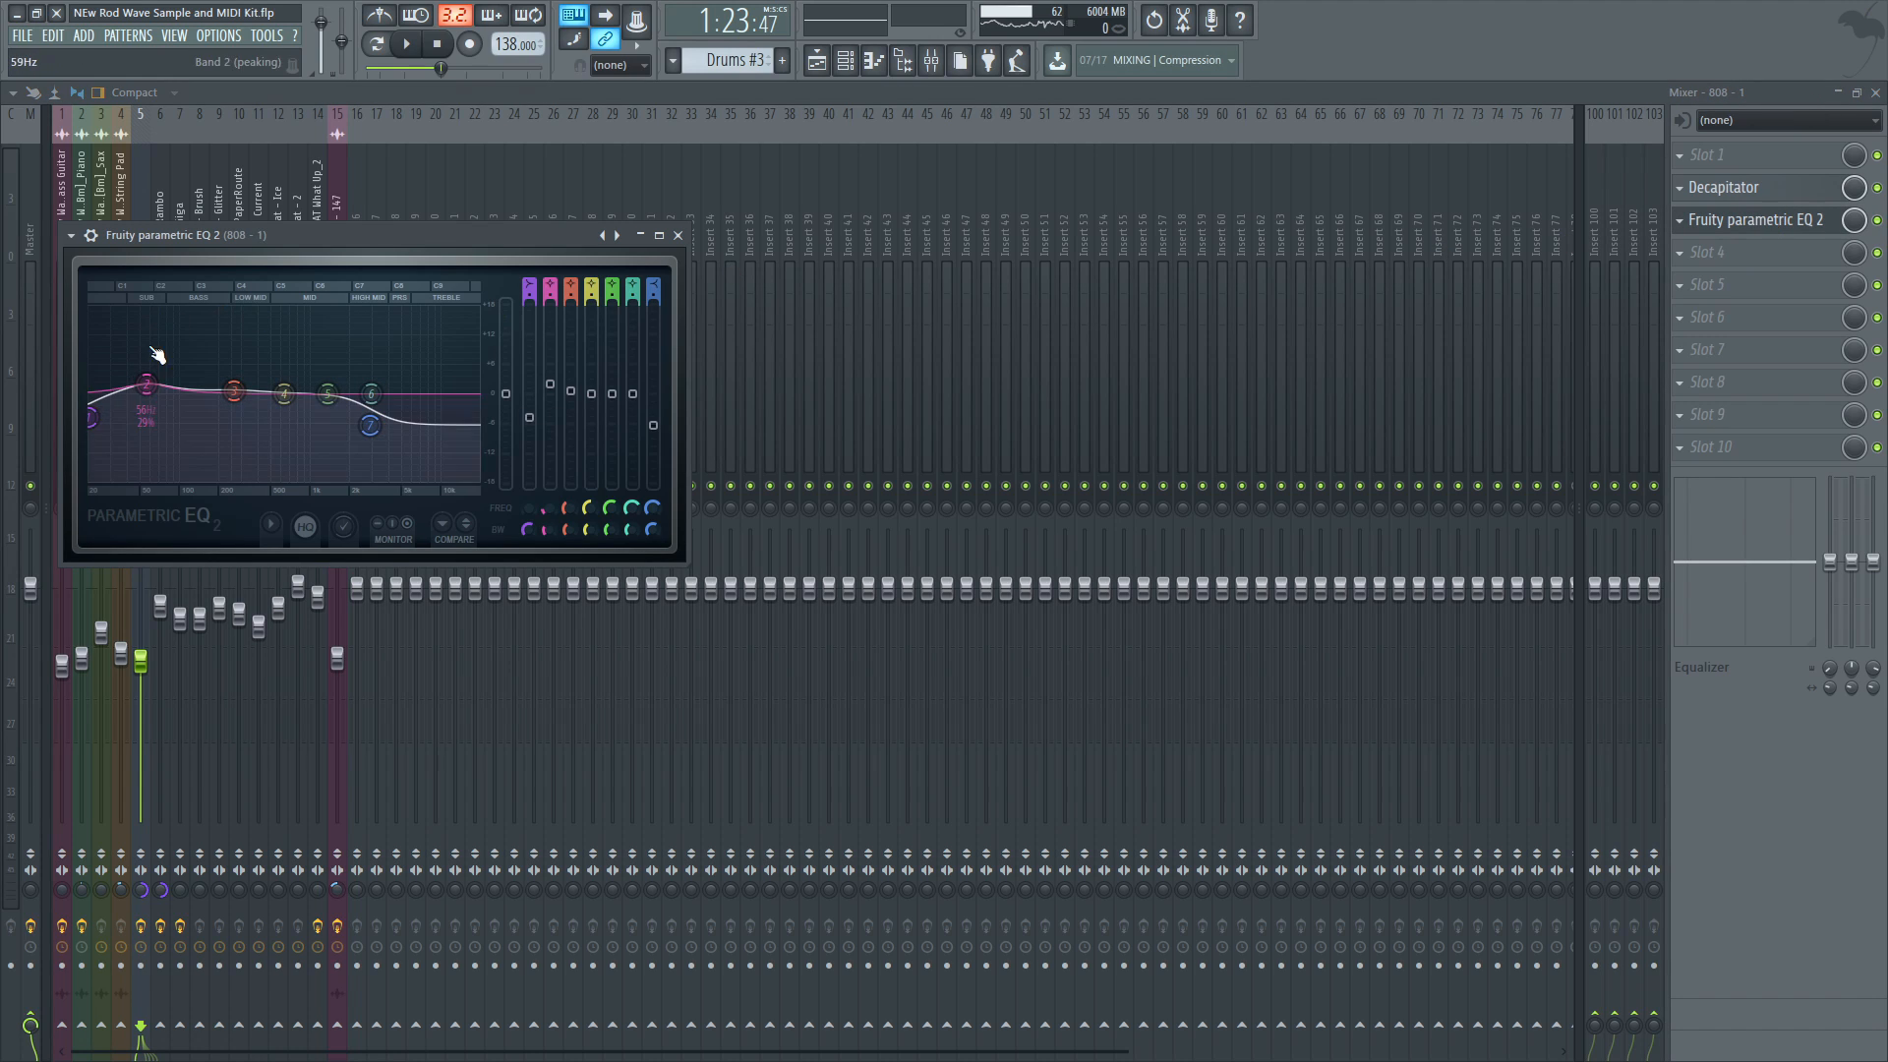
{"action": "left_click", "coordinate": [689, 238]}
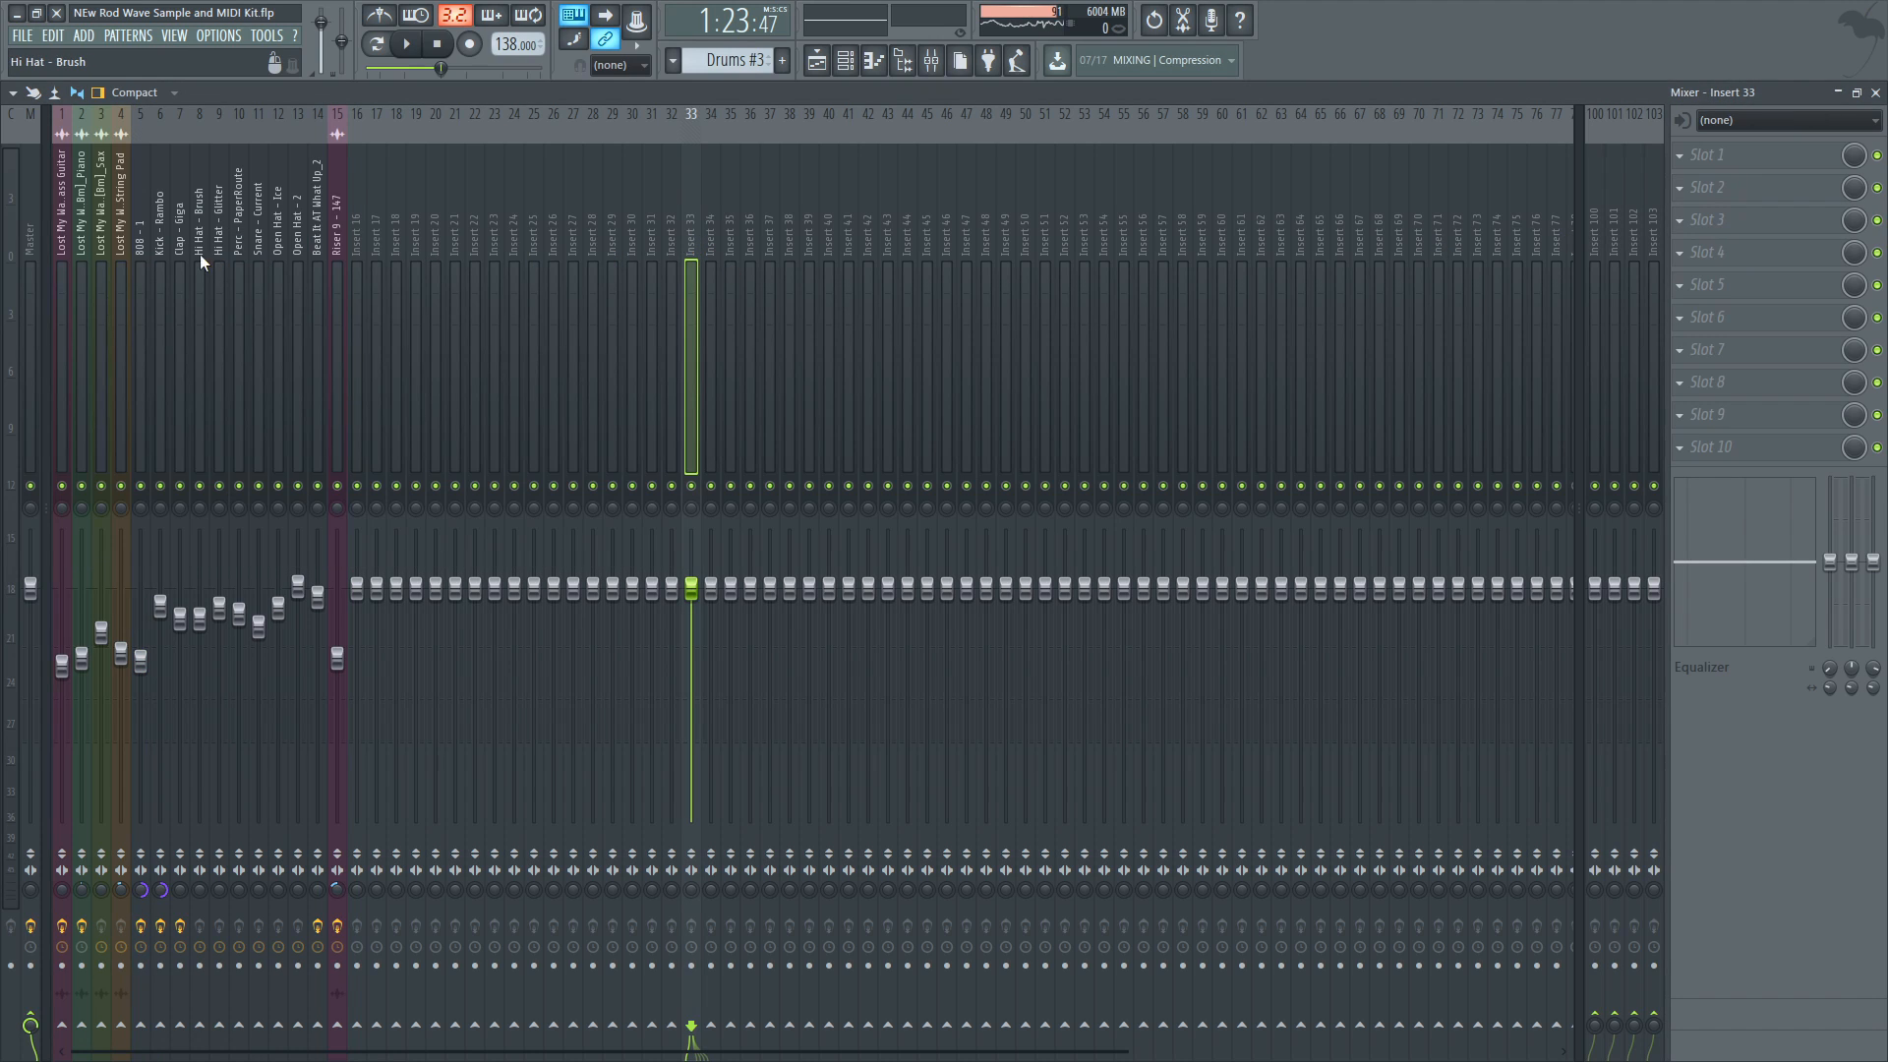
Check the Kick - Rambo insert's effect slots and view the Soundgoodizer setting on the Master insert
{"action": "left_click", "coordinate": [153, 257]}
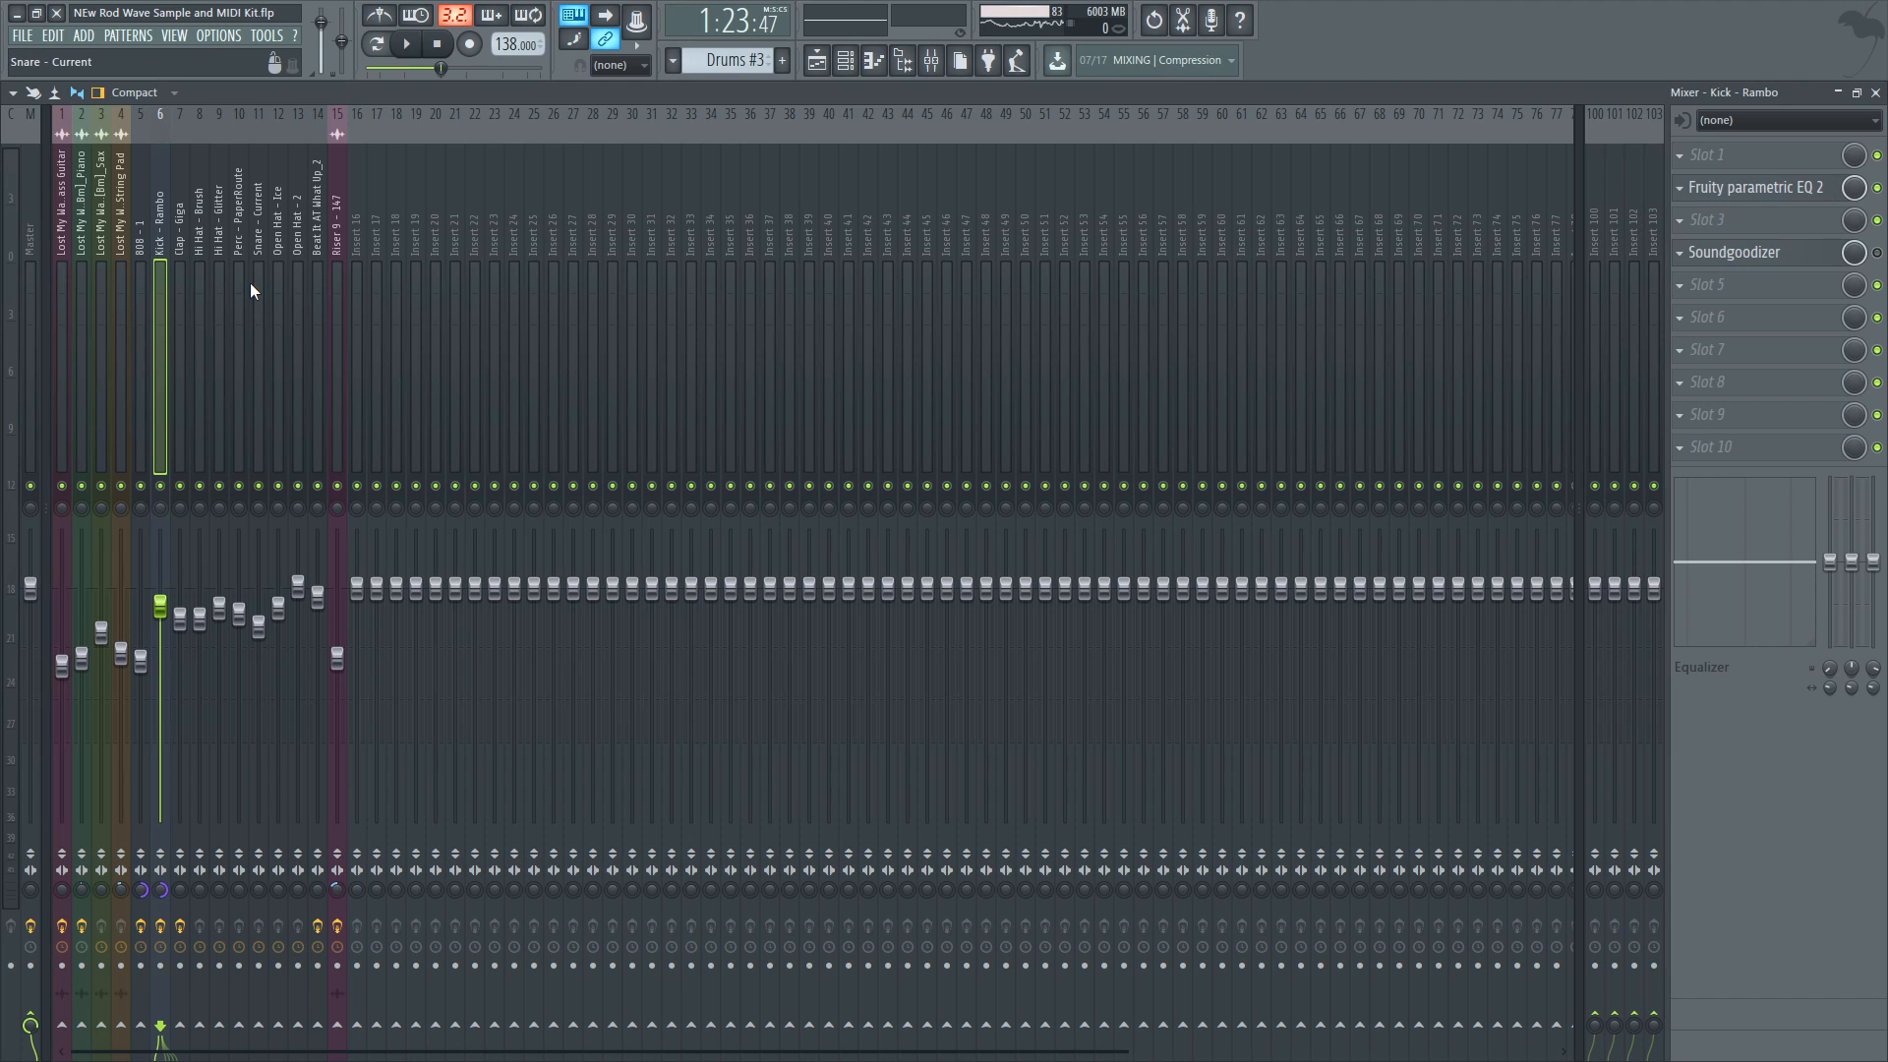
{"action": "left_click", "coordinate": [35, 203]}
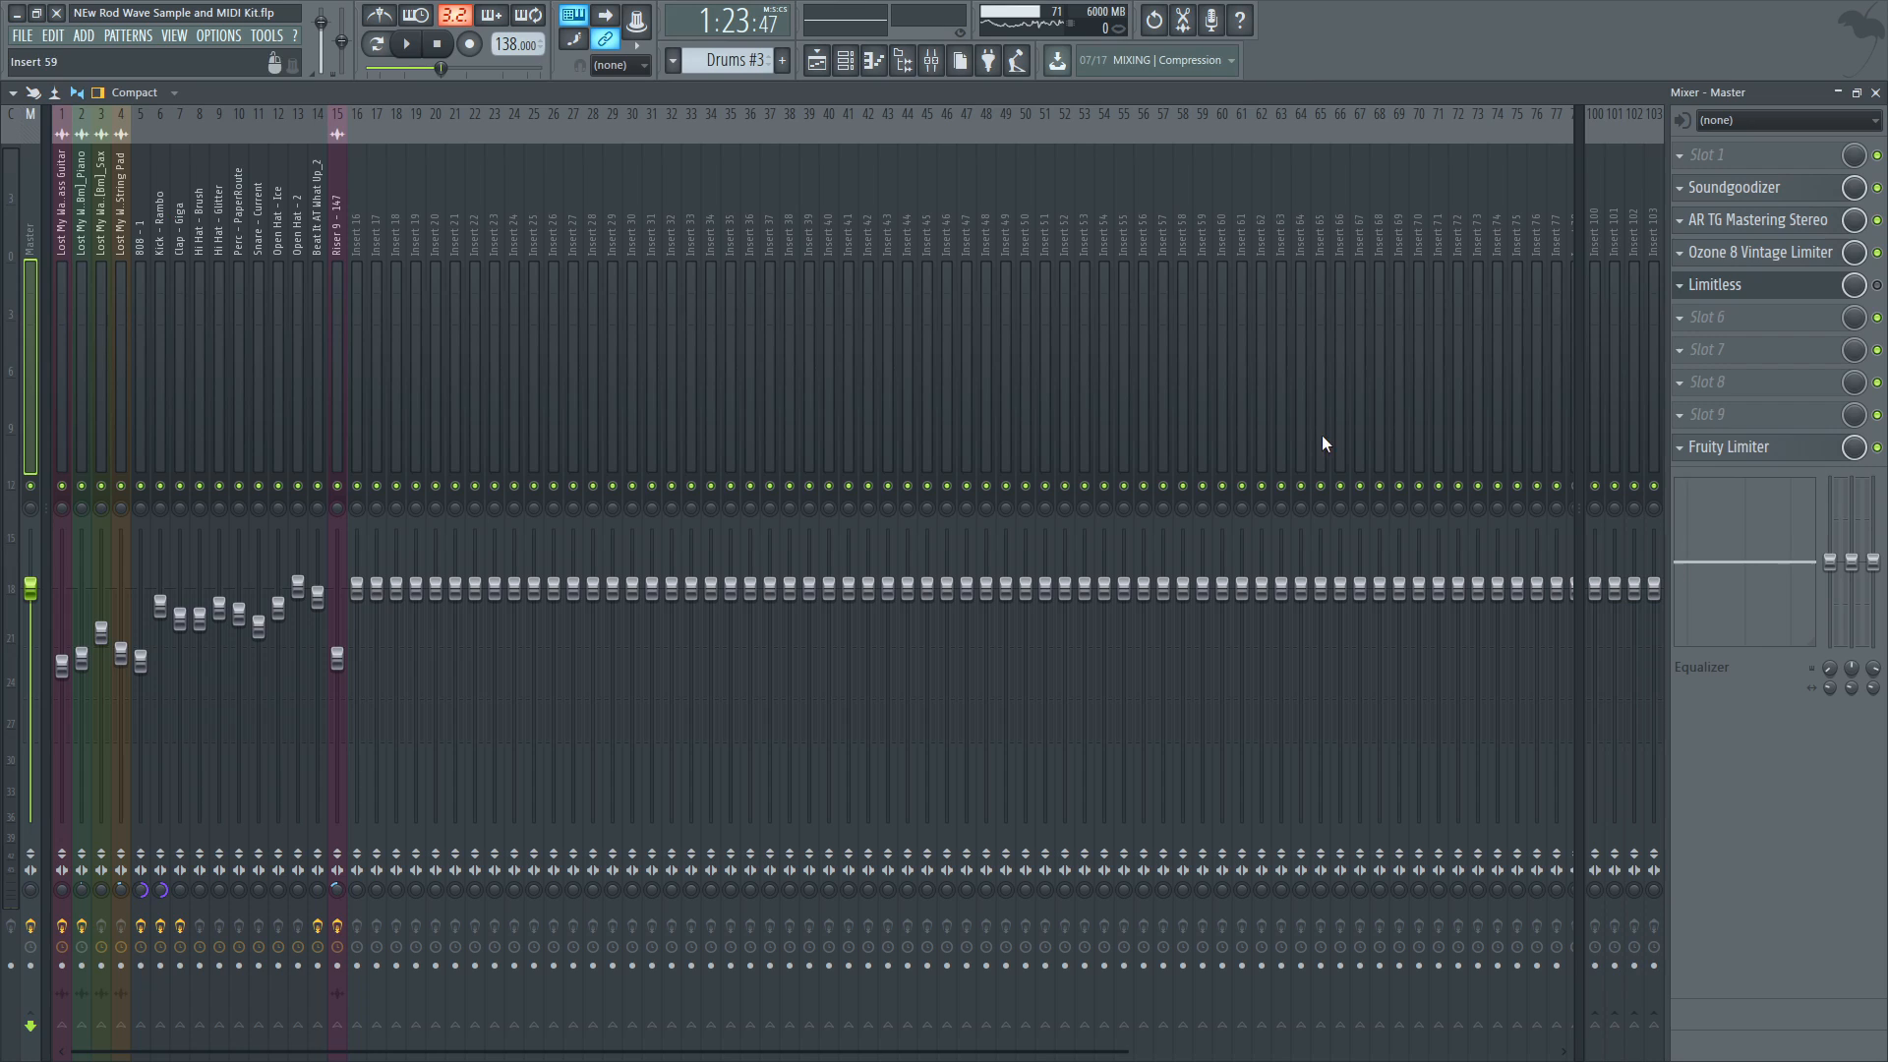
{"action": "left_click", "coordinate": [1792, 215]}
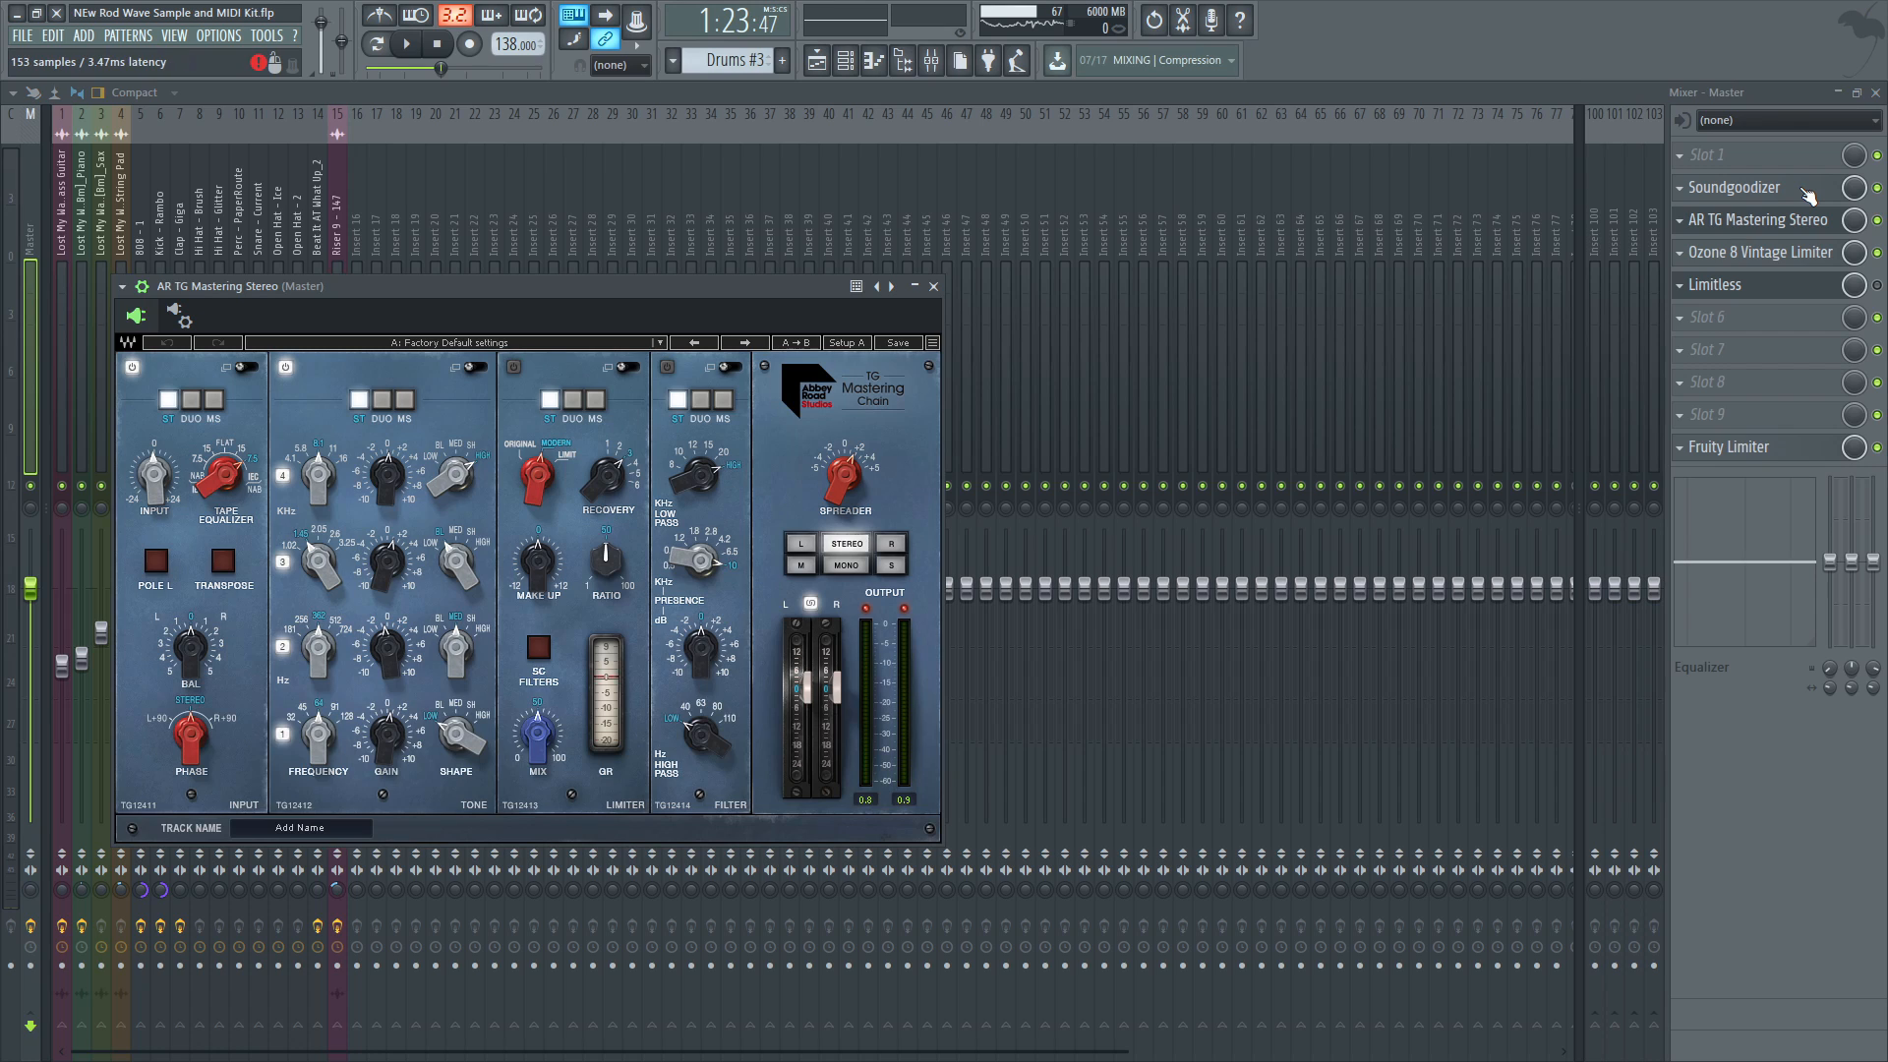
{"action": "left_click", "coordinate": [1808, 193]}
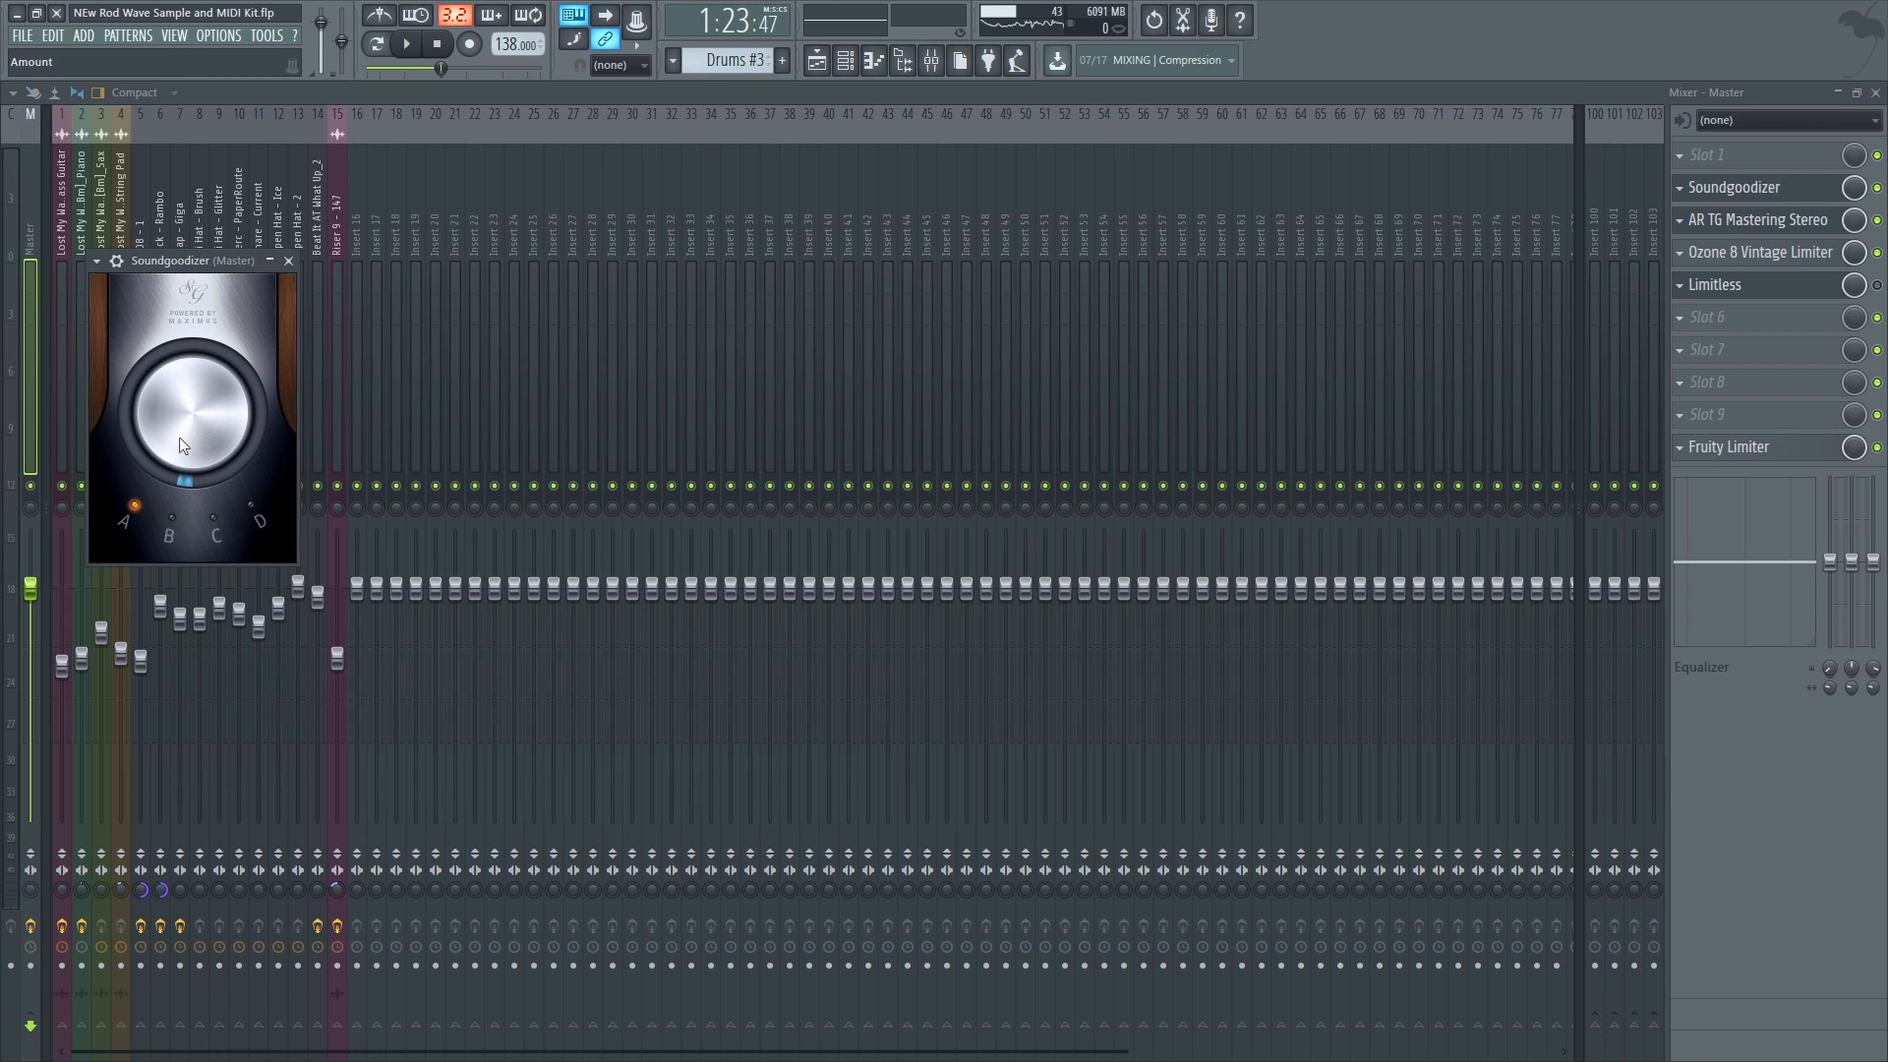
Inspect the tone gain, tape equalizer, input and spreader settings of AR TG Mastering Stereo on the Master, clearing its output peak indicators
{"action": "left_click", "coordinate": [1800, 219]}
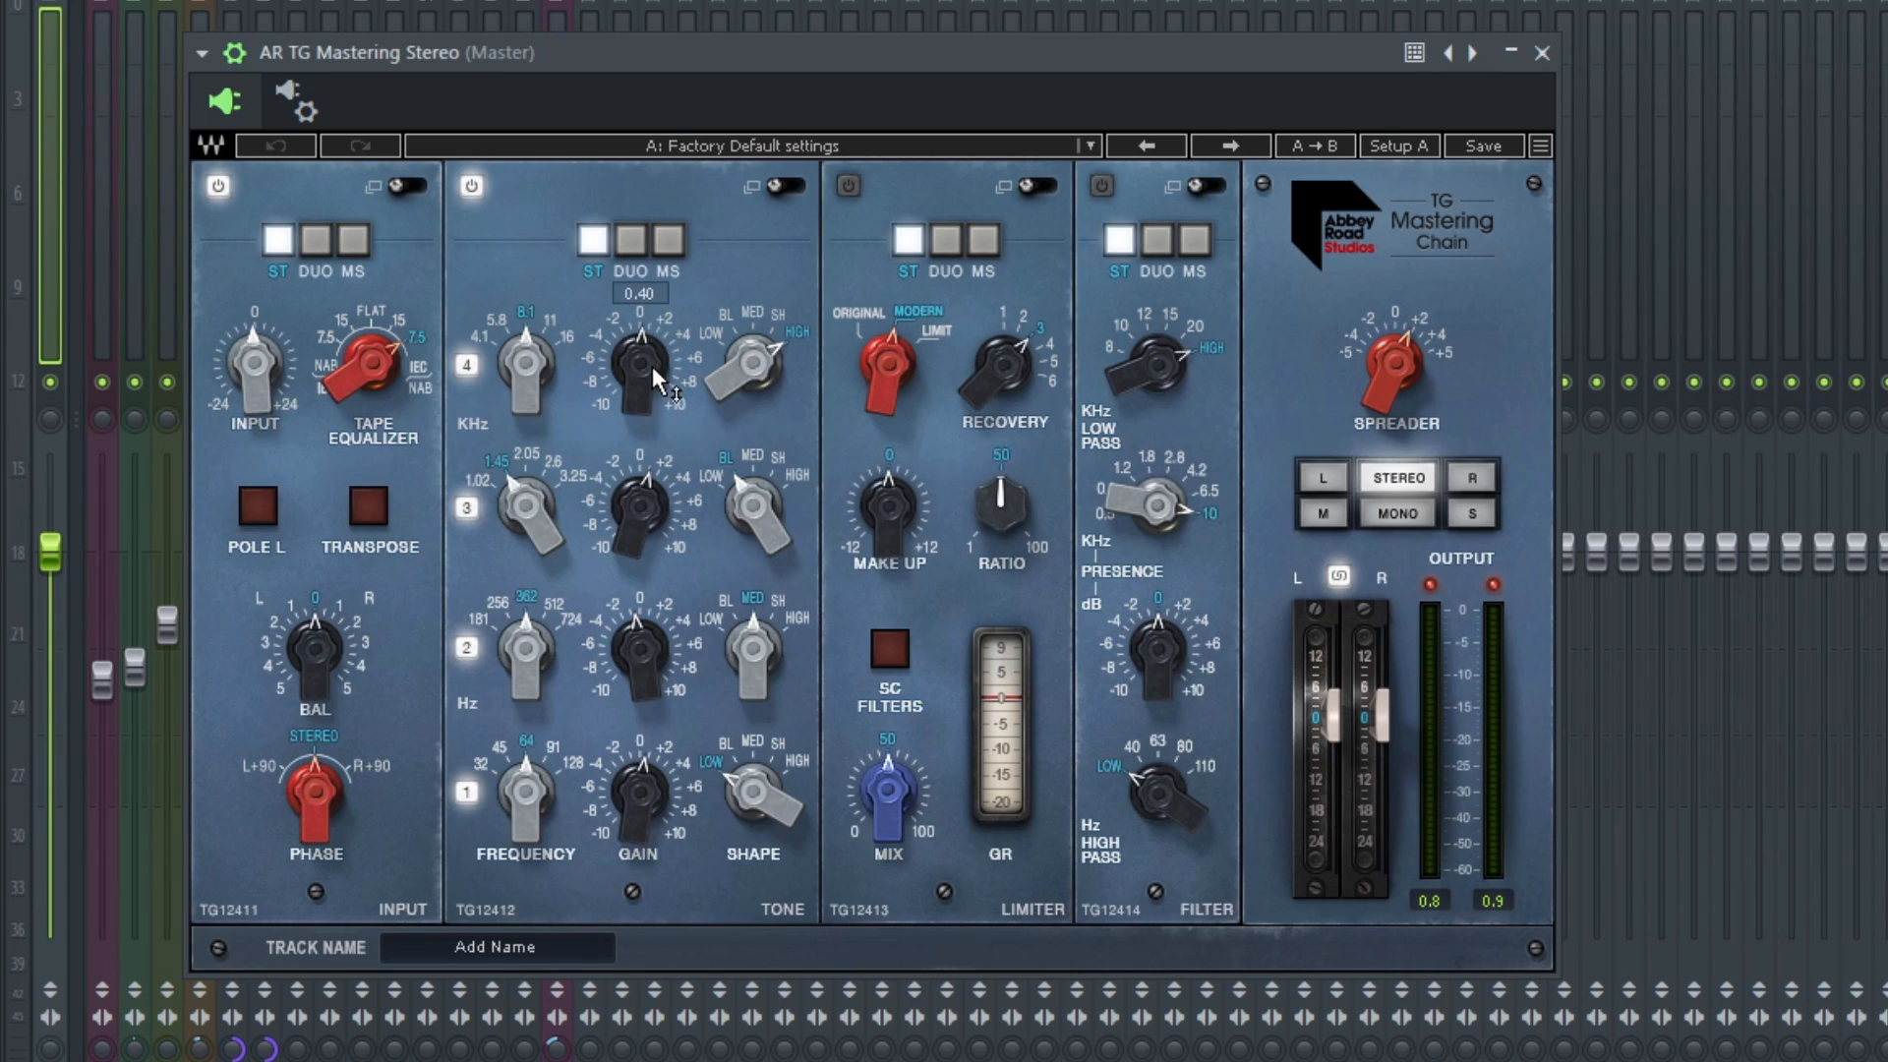
{"action": "mouse_move", "coordinate": [644, 500]}
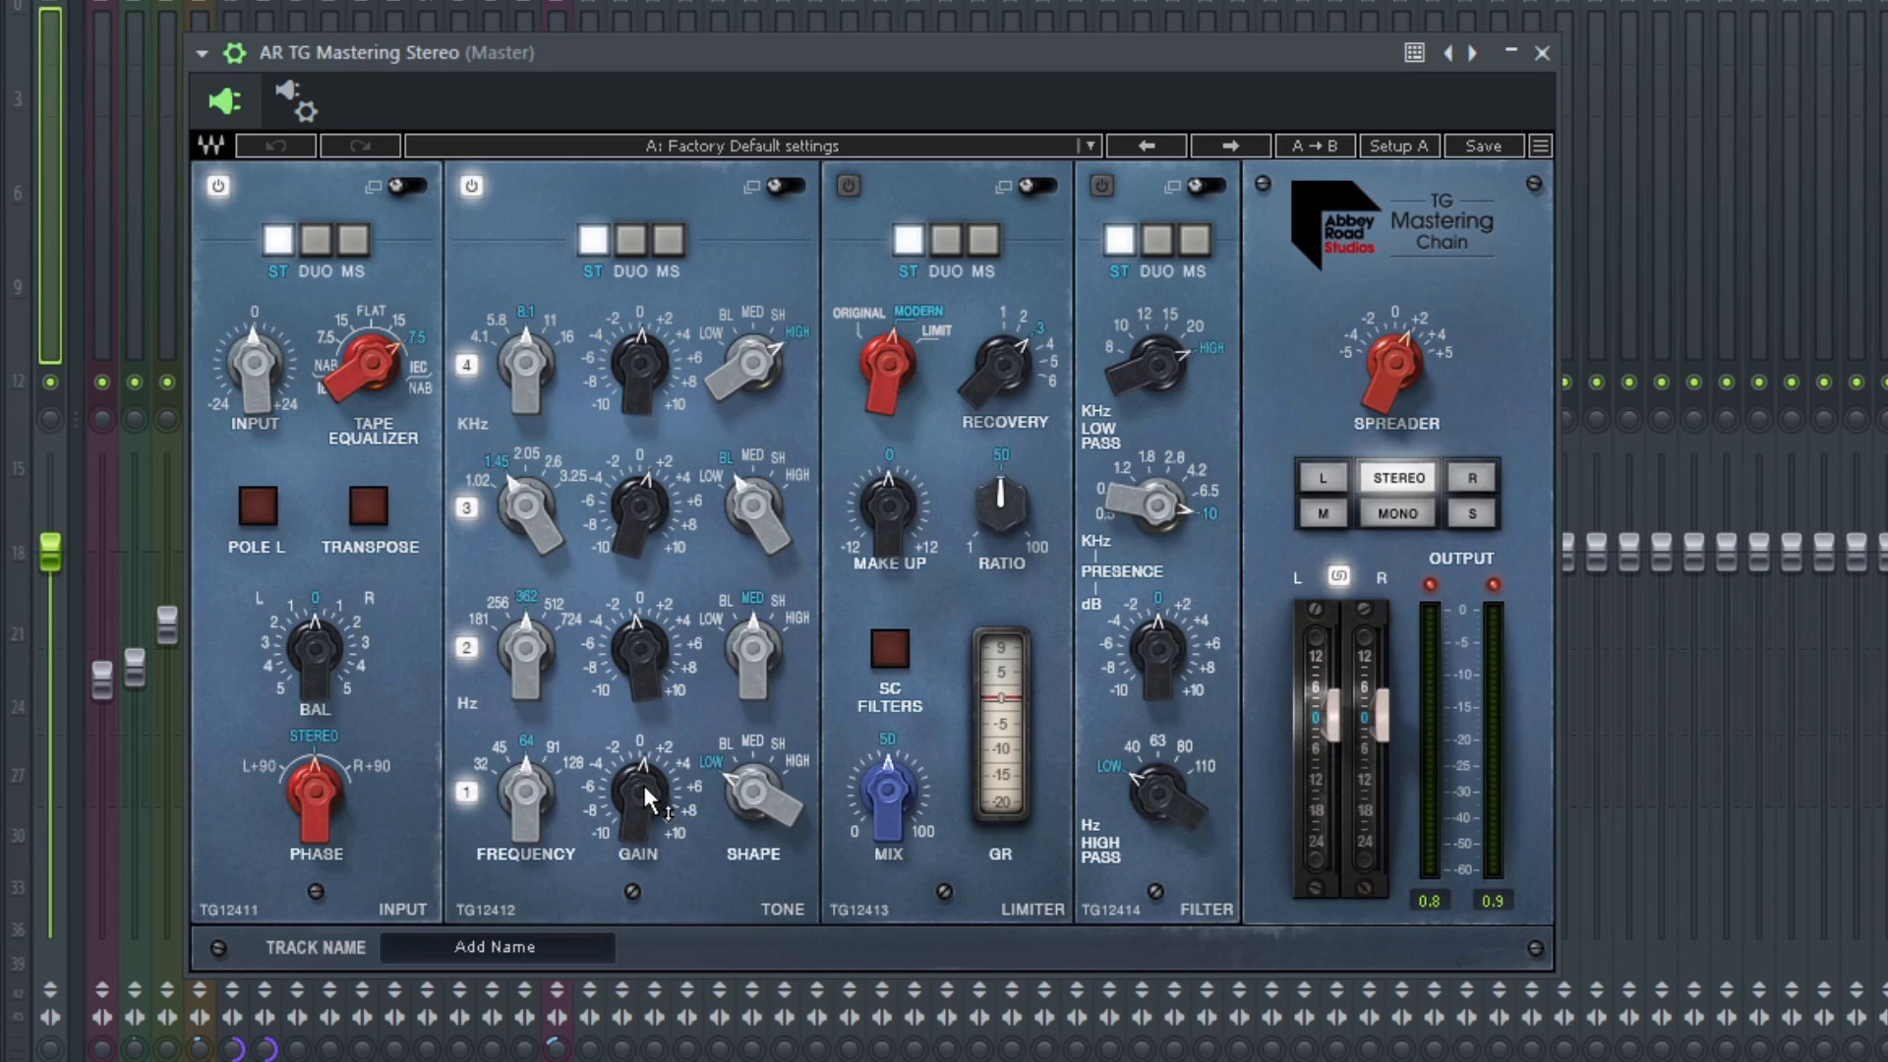
{"action": "mouse_move", "coordinate": [643, 794]}
{"action": "left_click", "coordinate": [382, 391]}
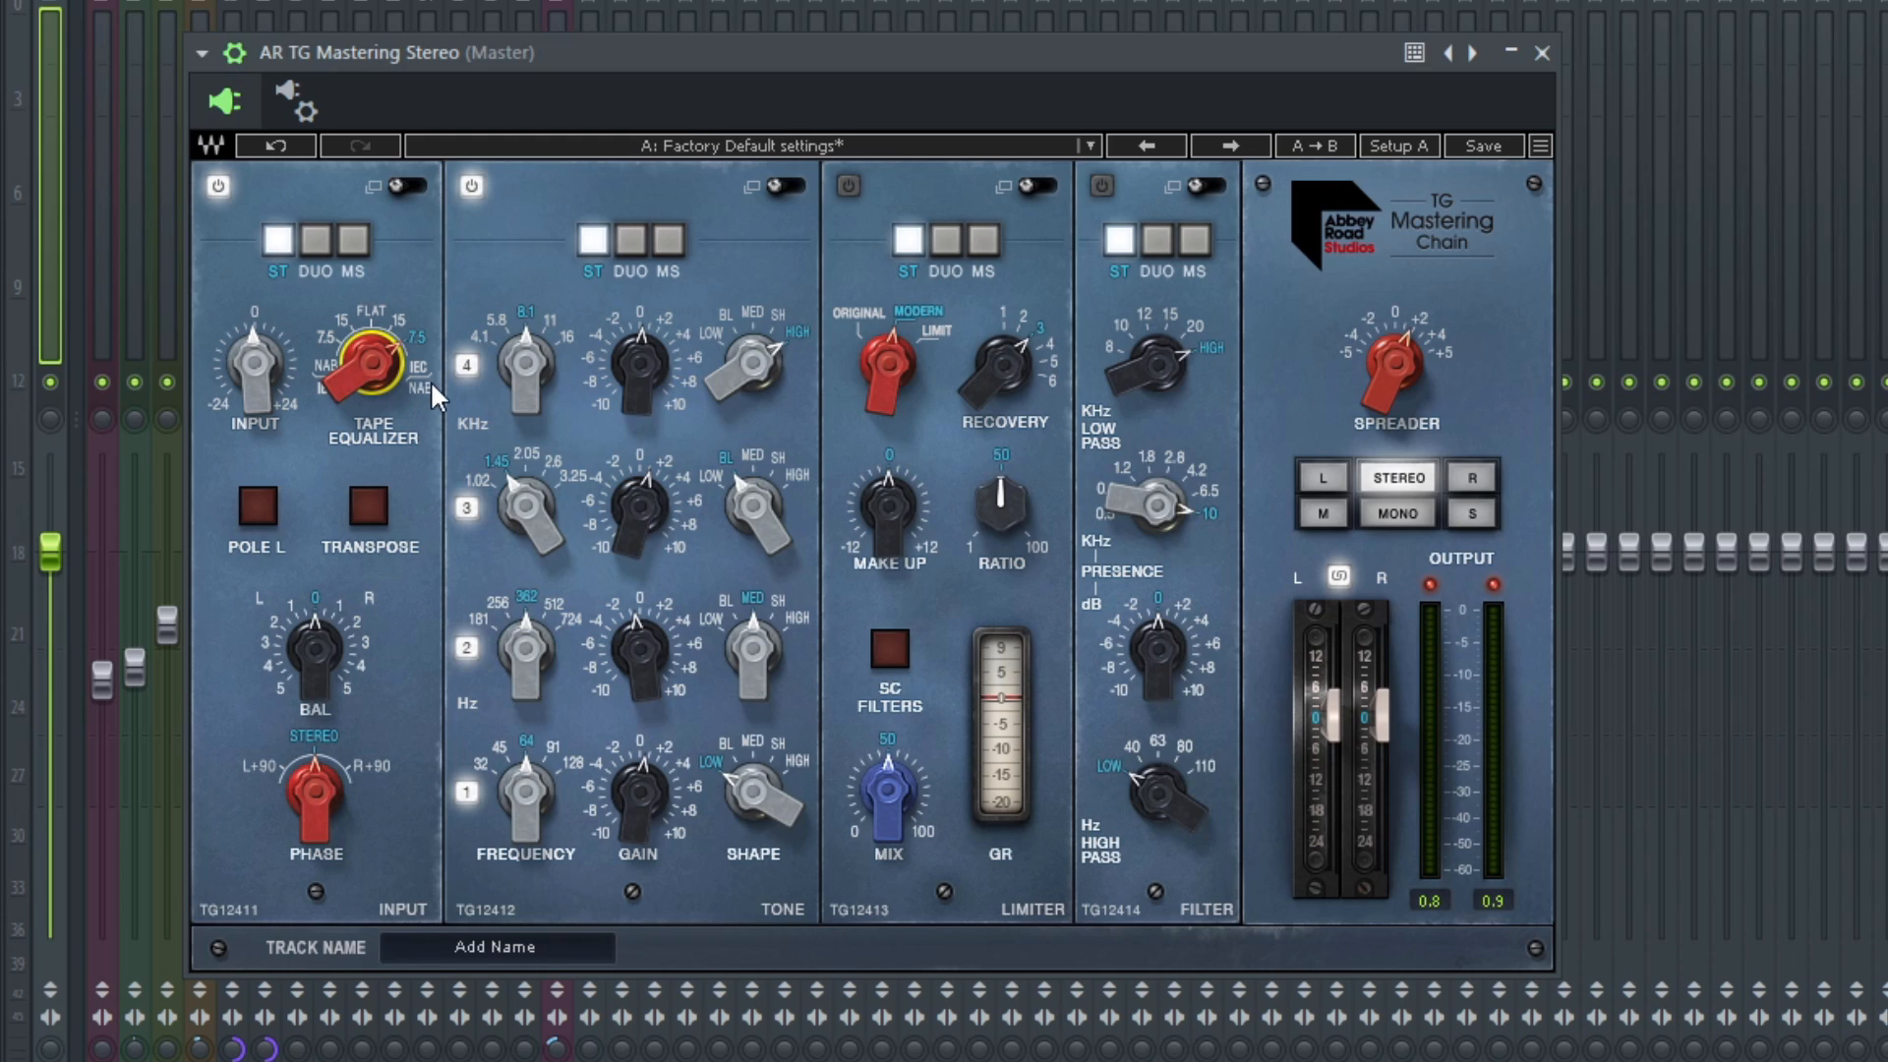
{"action": "left_click", "coordinate": [283, 379]}
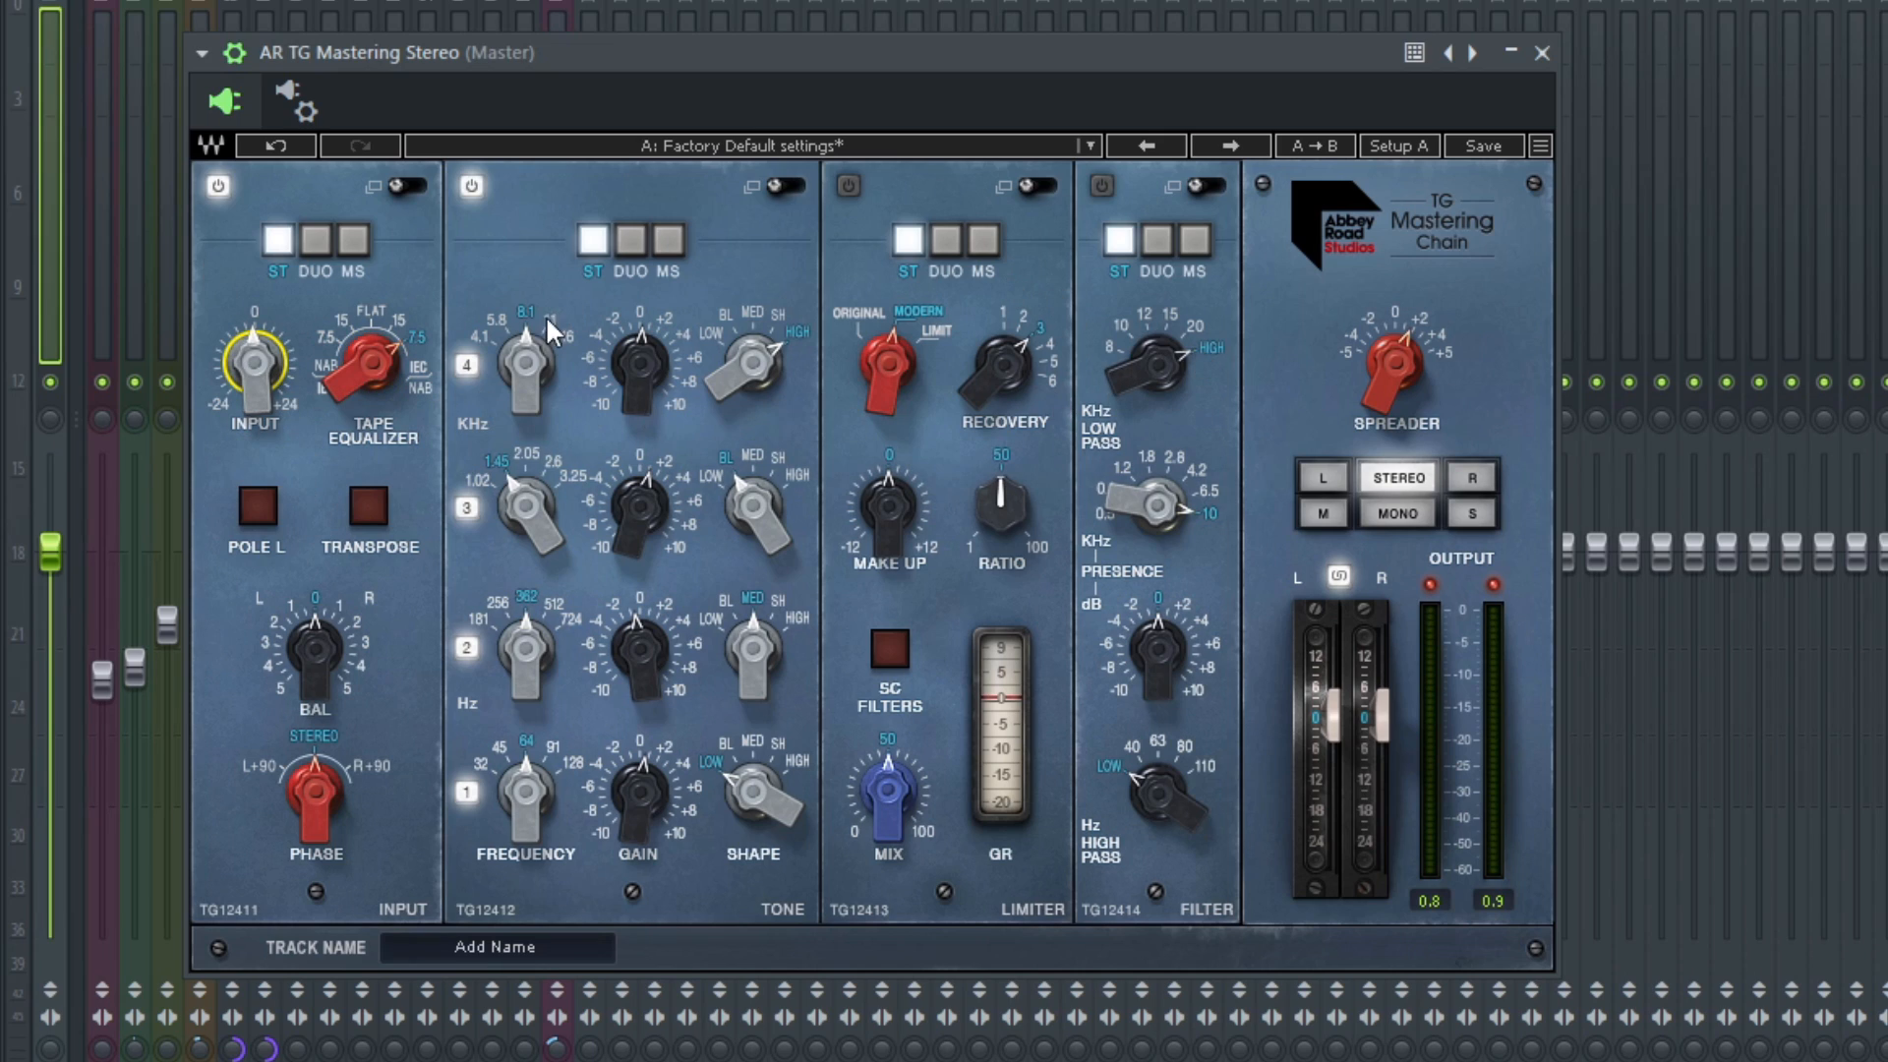
{"action": "left_click", "coordinate": [1431, 586]}
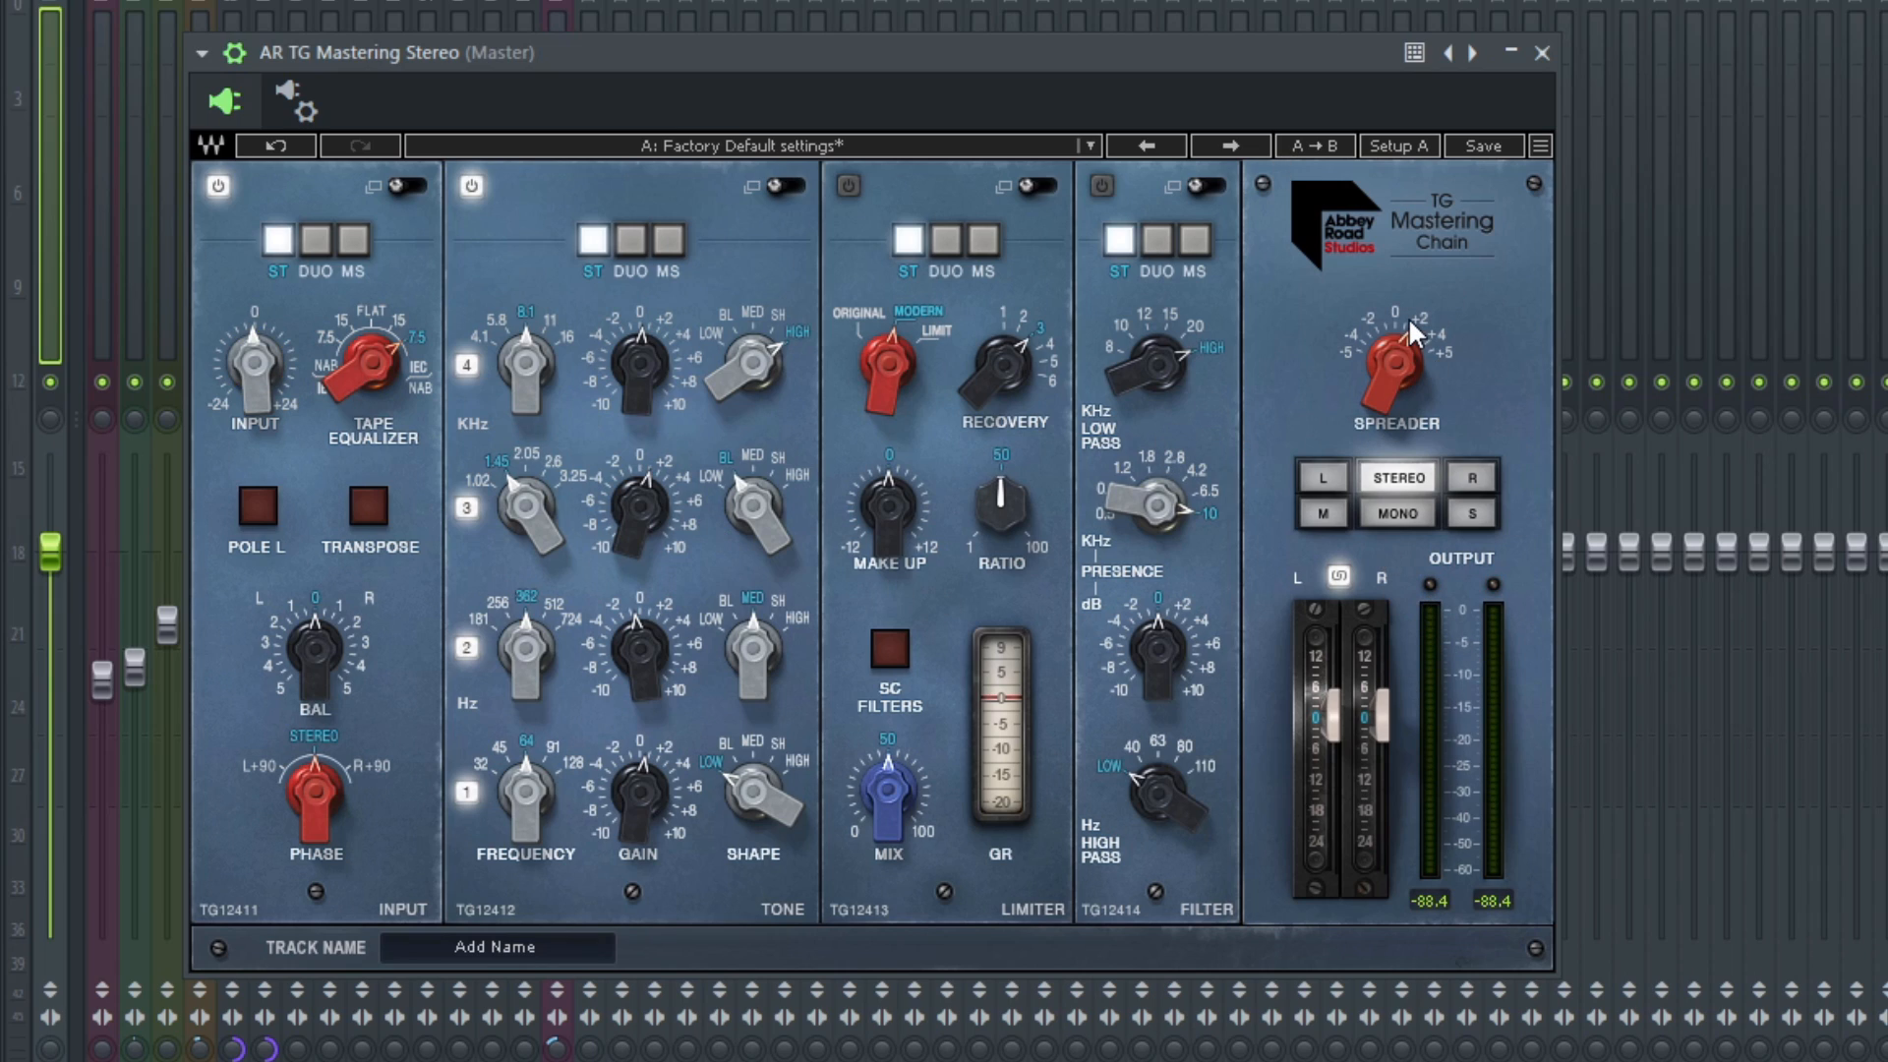
{"action": "left_click", "coordinate": [1397, 362]}
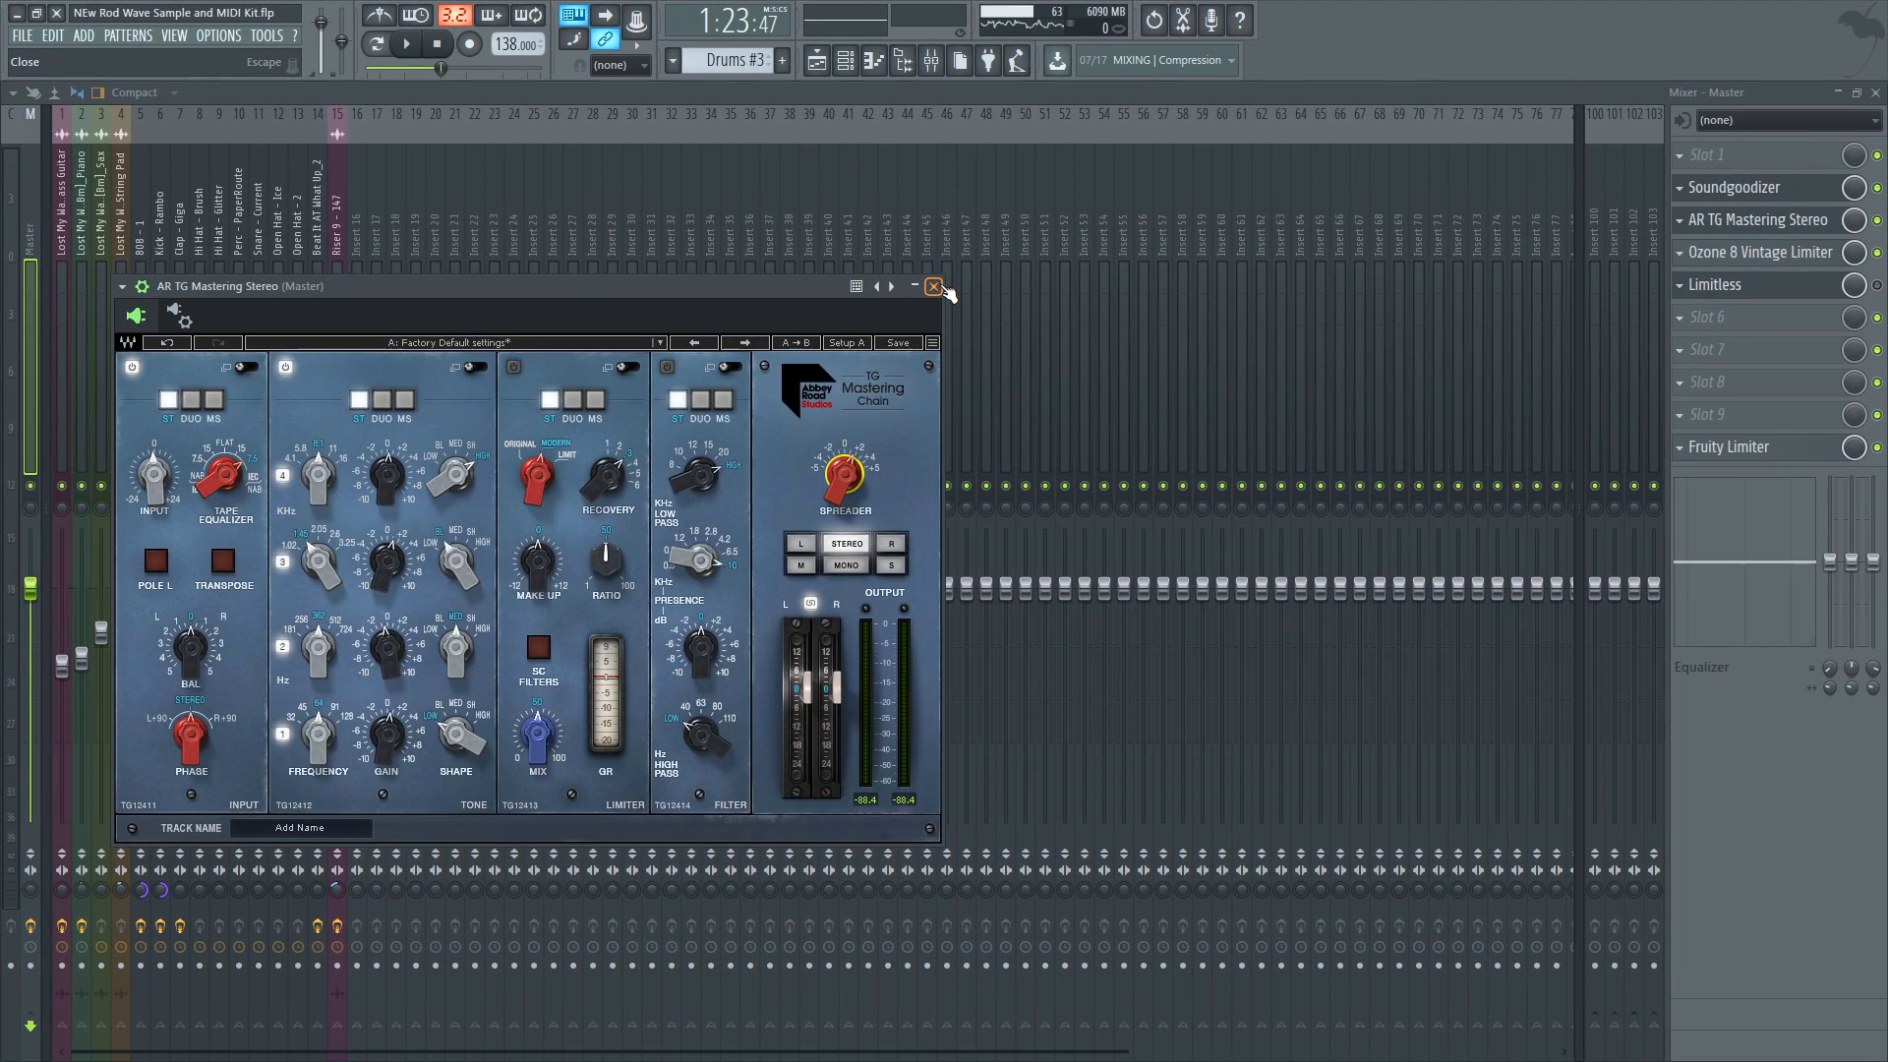
Compare the two limiters on the Master by viewing the Limitless and Ozone 8 Vintage Limiter settings
{"action": "left_click", "coordinate": [1887, 49]}
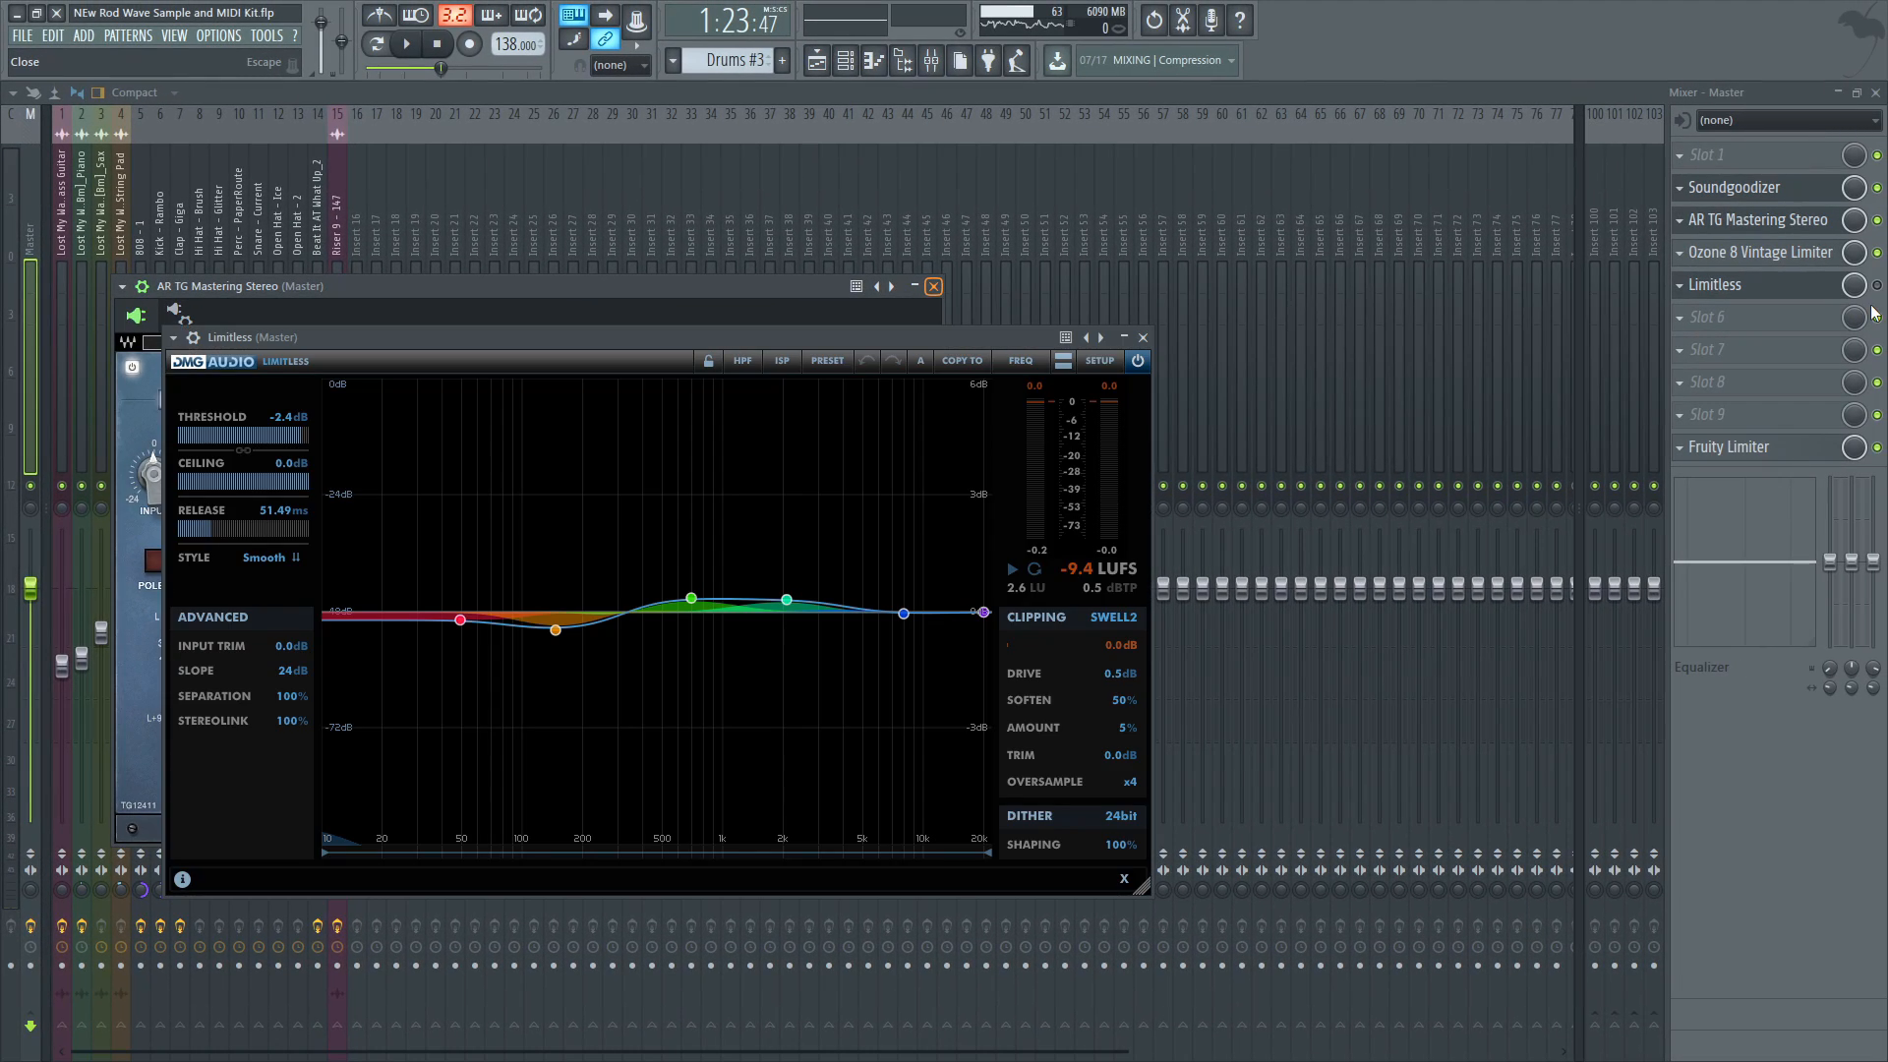
{"action": "key", "text": "Escape"}
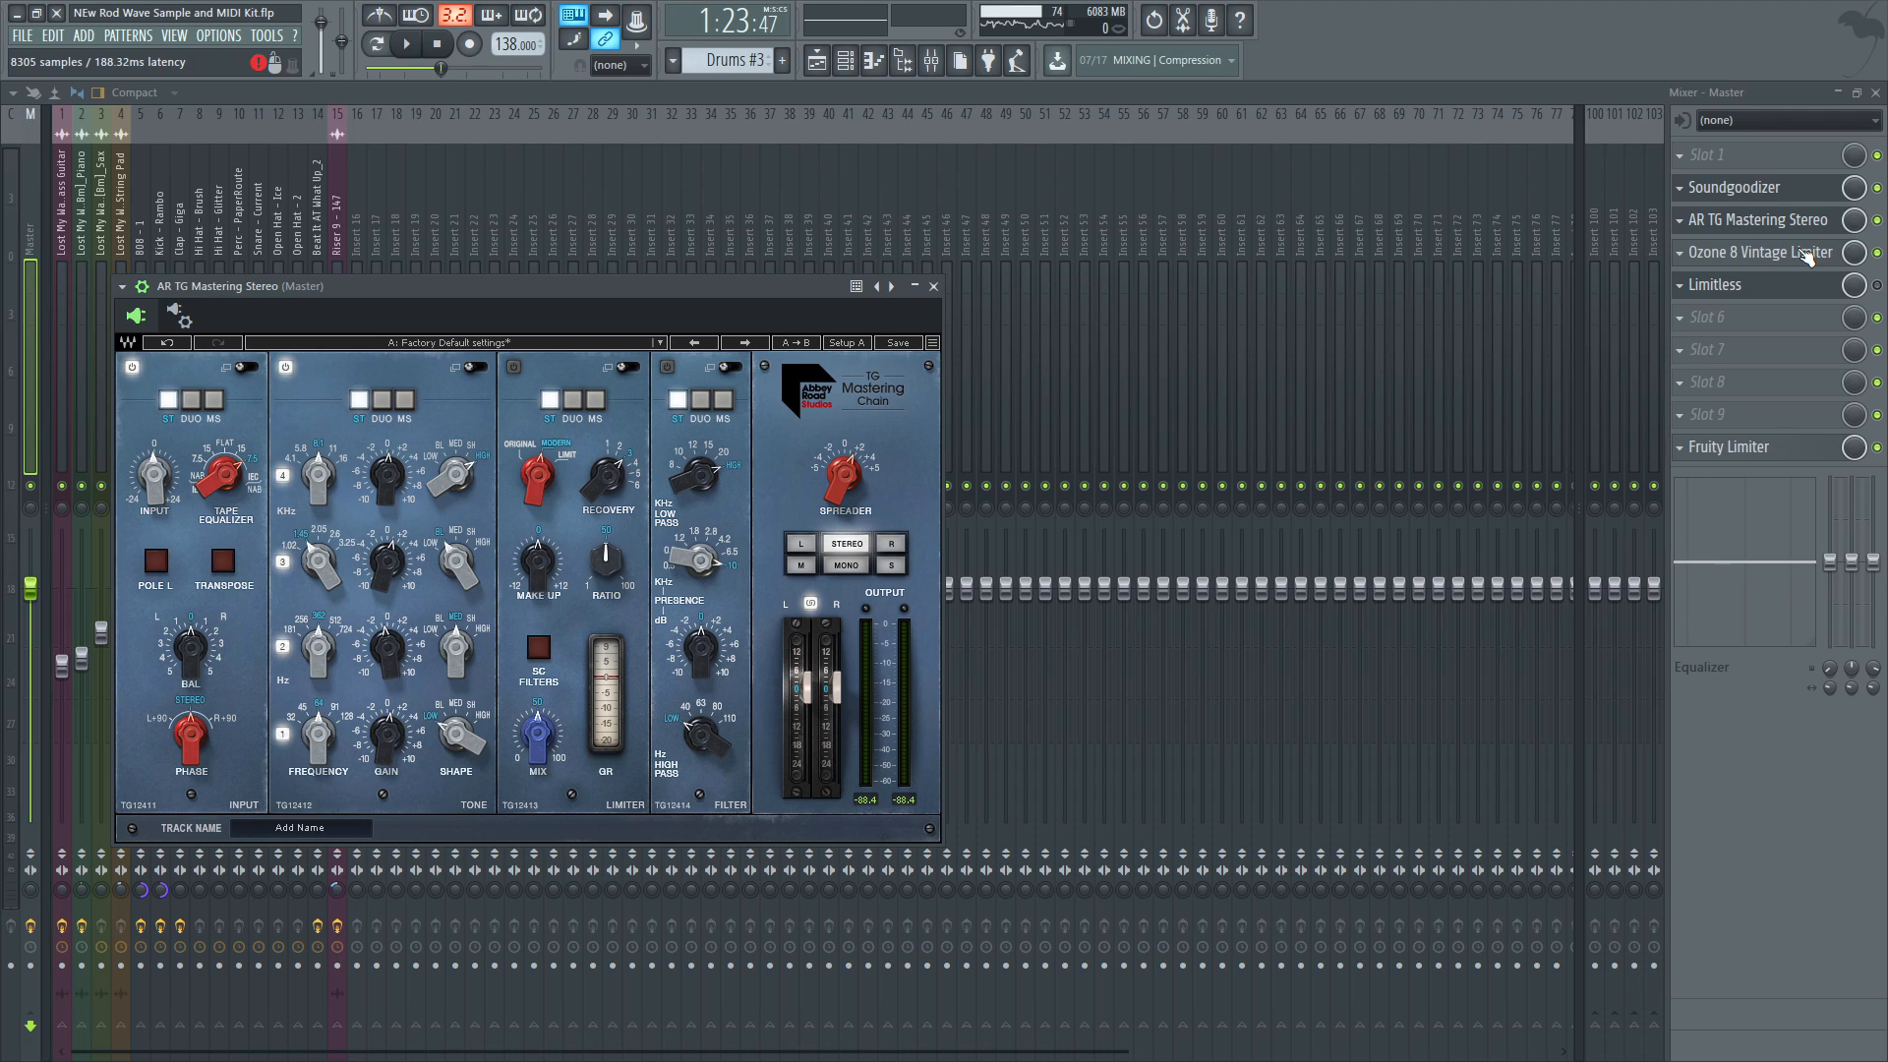
{"action": "left_click", "coordinate": [1695, 258]}
{"action": "left_click", "coordinate": [1790, 284]}
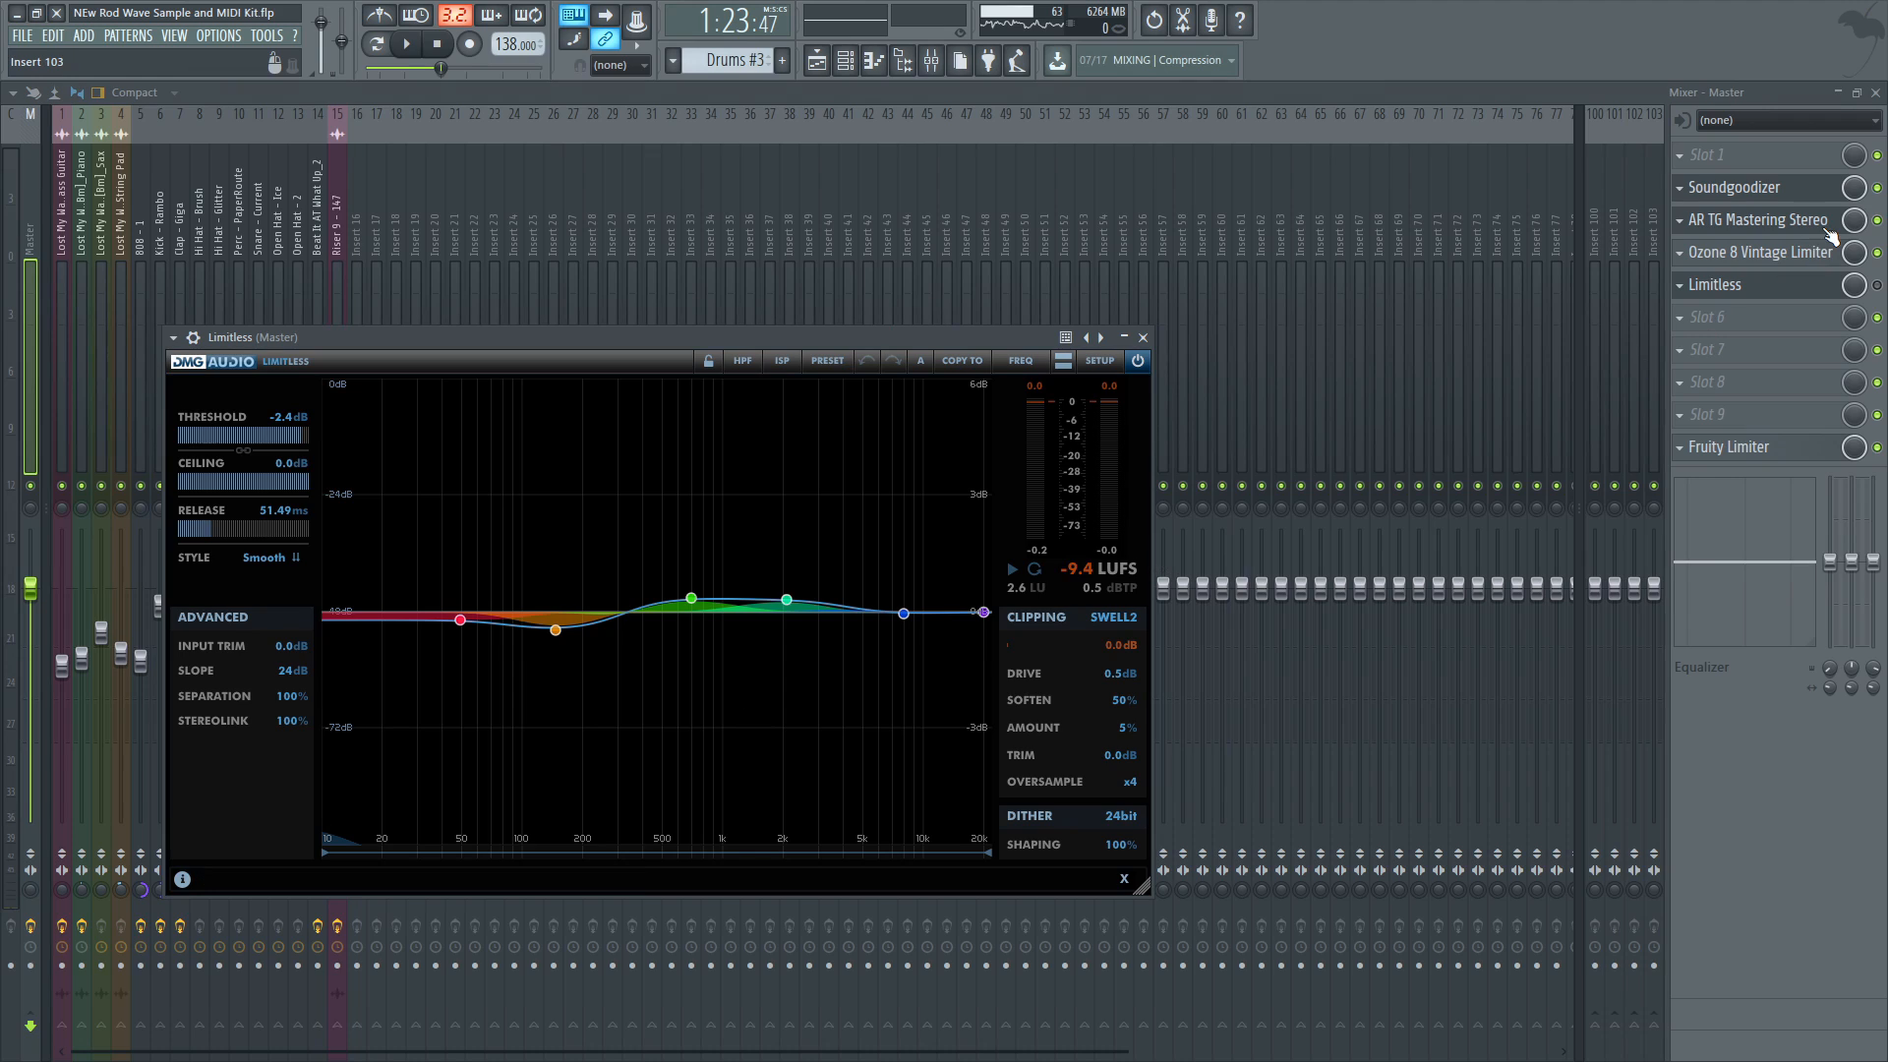
{"action": "left_click", "coordinate": [1783, 256]}
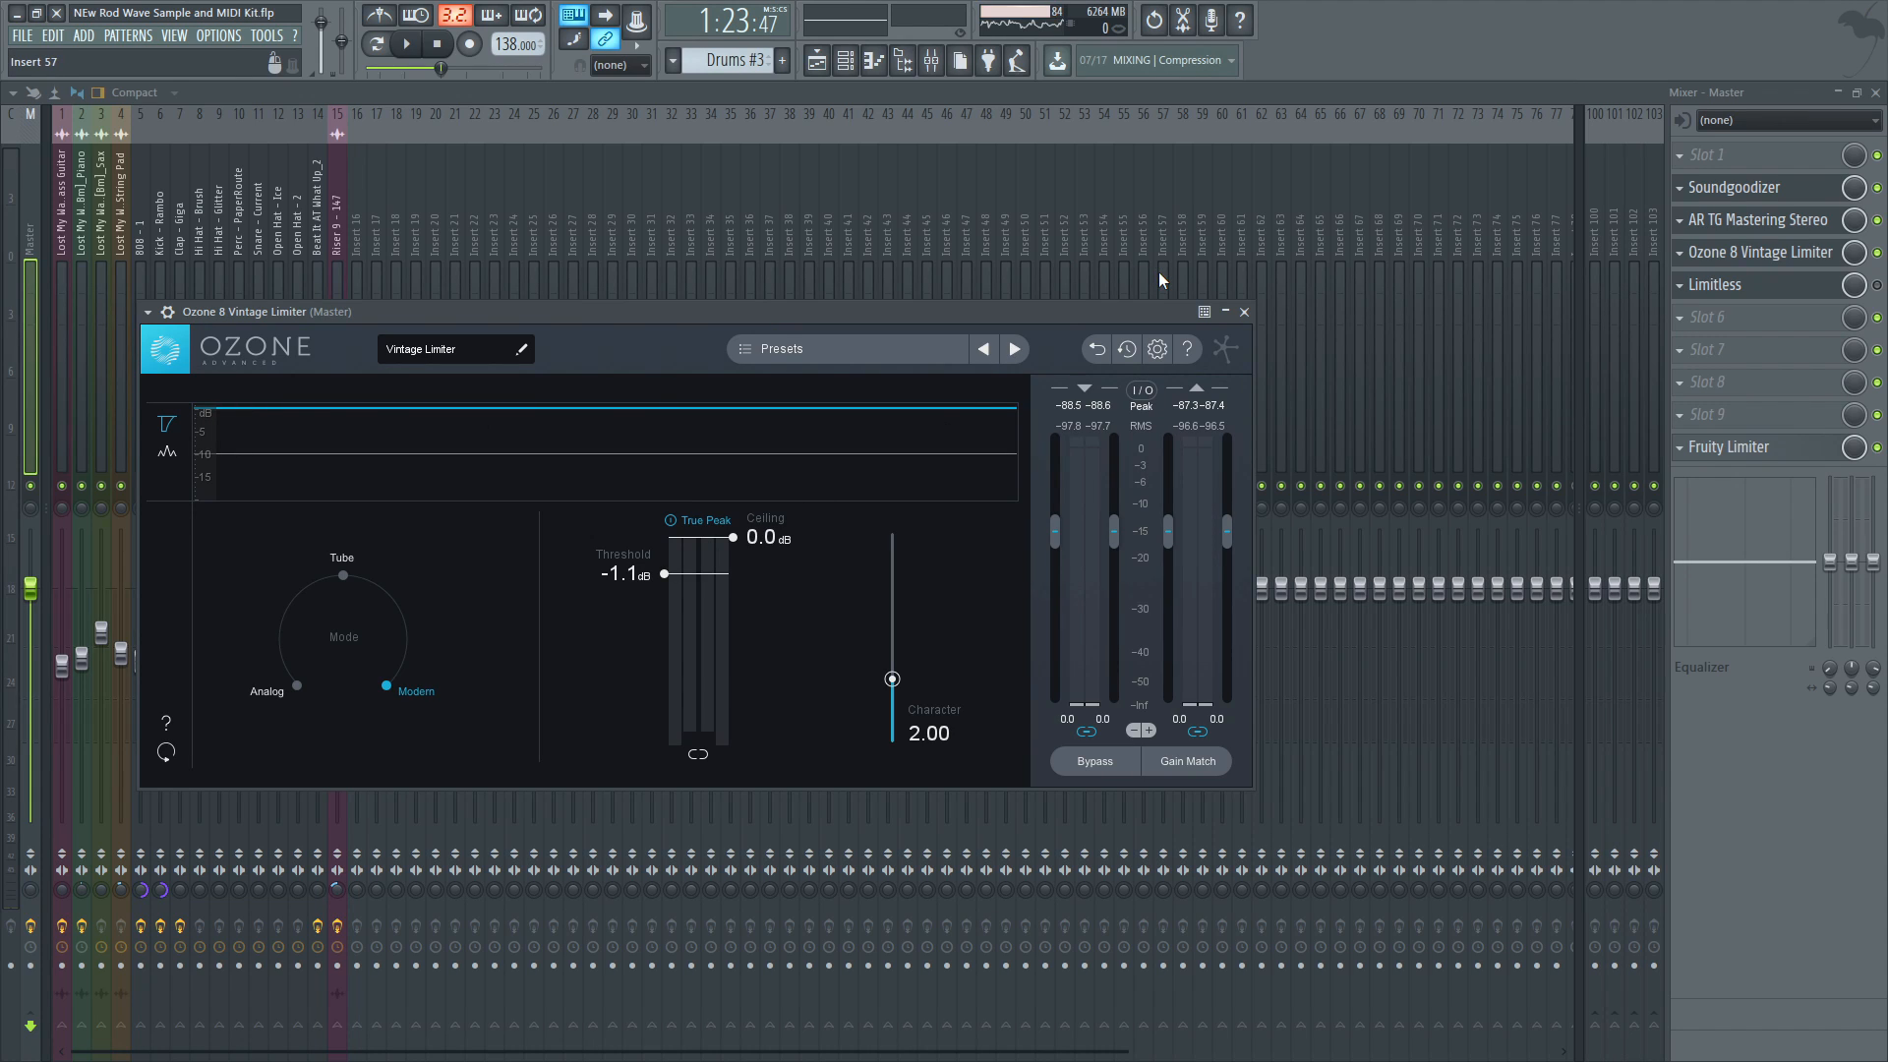
Examine the threshold, band curve and clipping settings of Limitless on the Master, then close its window
{"action": "left_click", "coordinate": [1760, 286]}
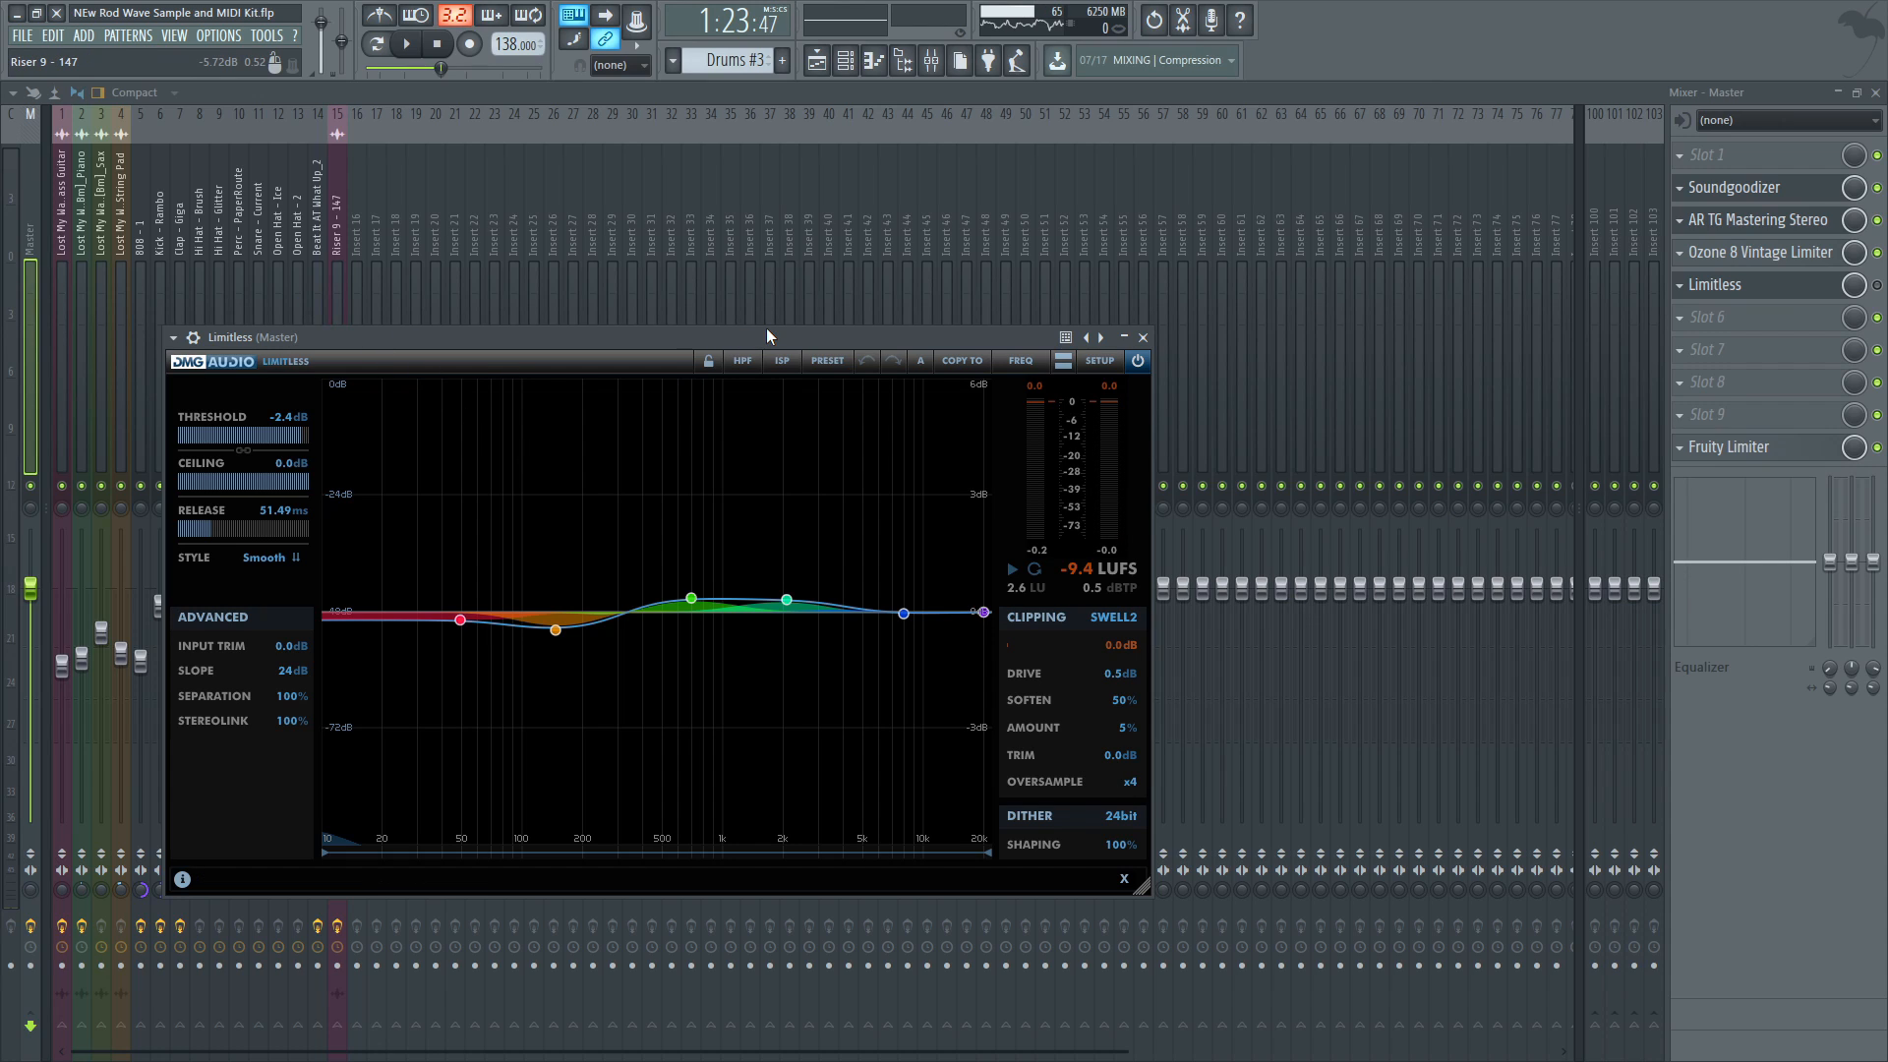
{"action": "left_click_drag", "start_coordinate": [816, 340], "coordinate": [878, 334]}
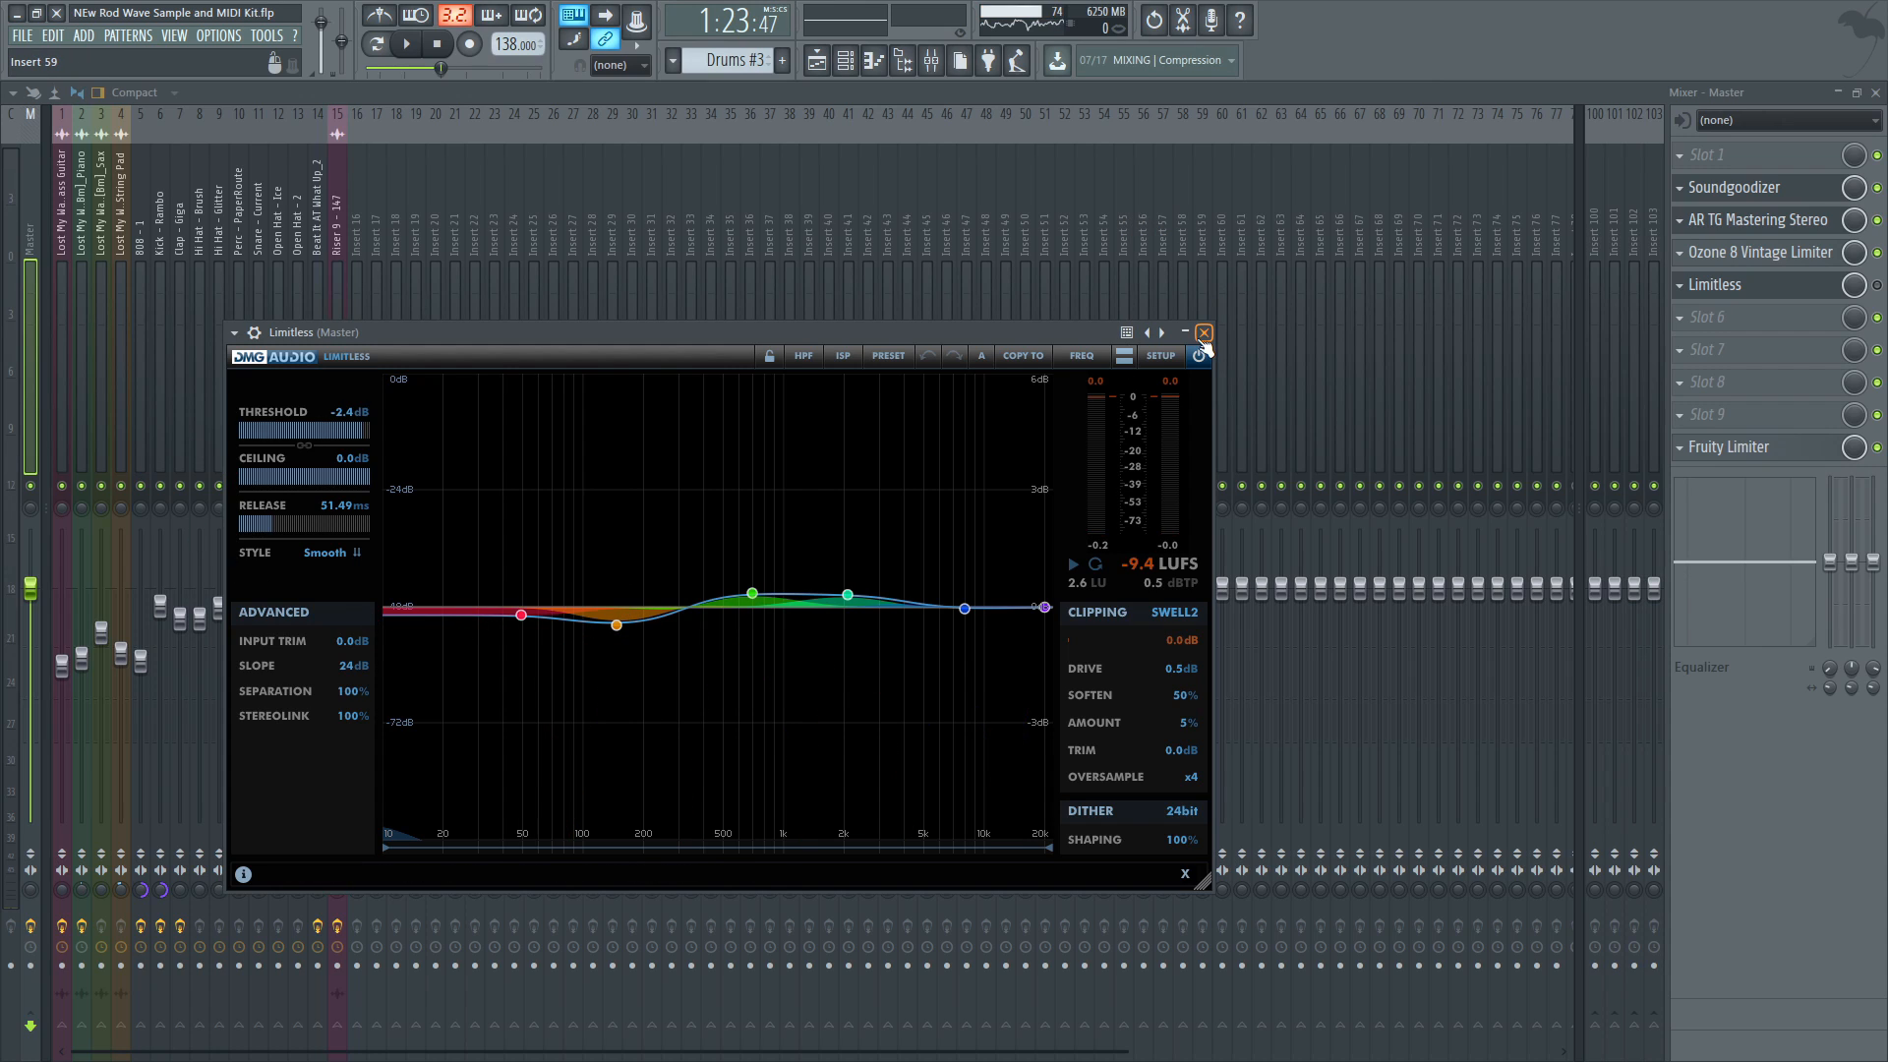
{"action": "key", "text": "Escape"}
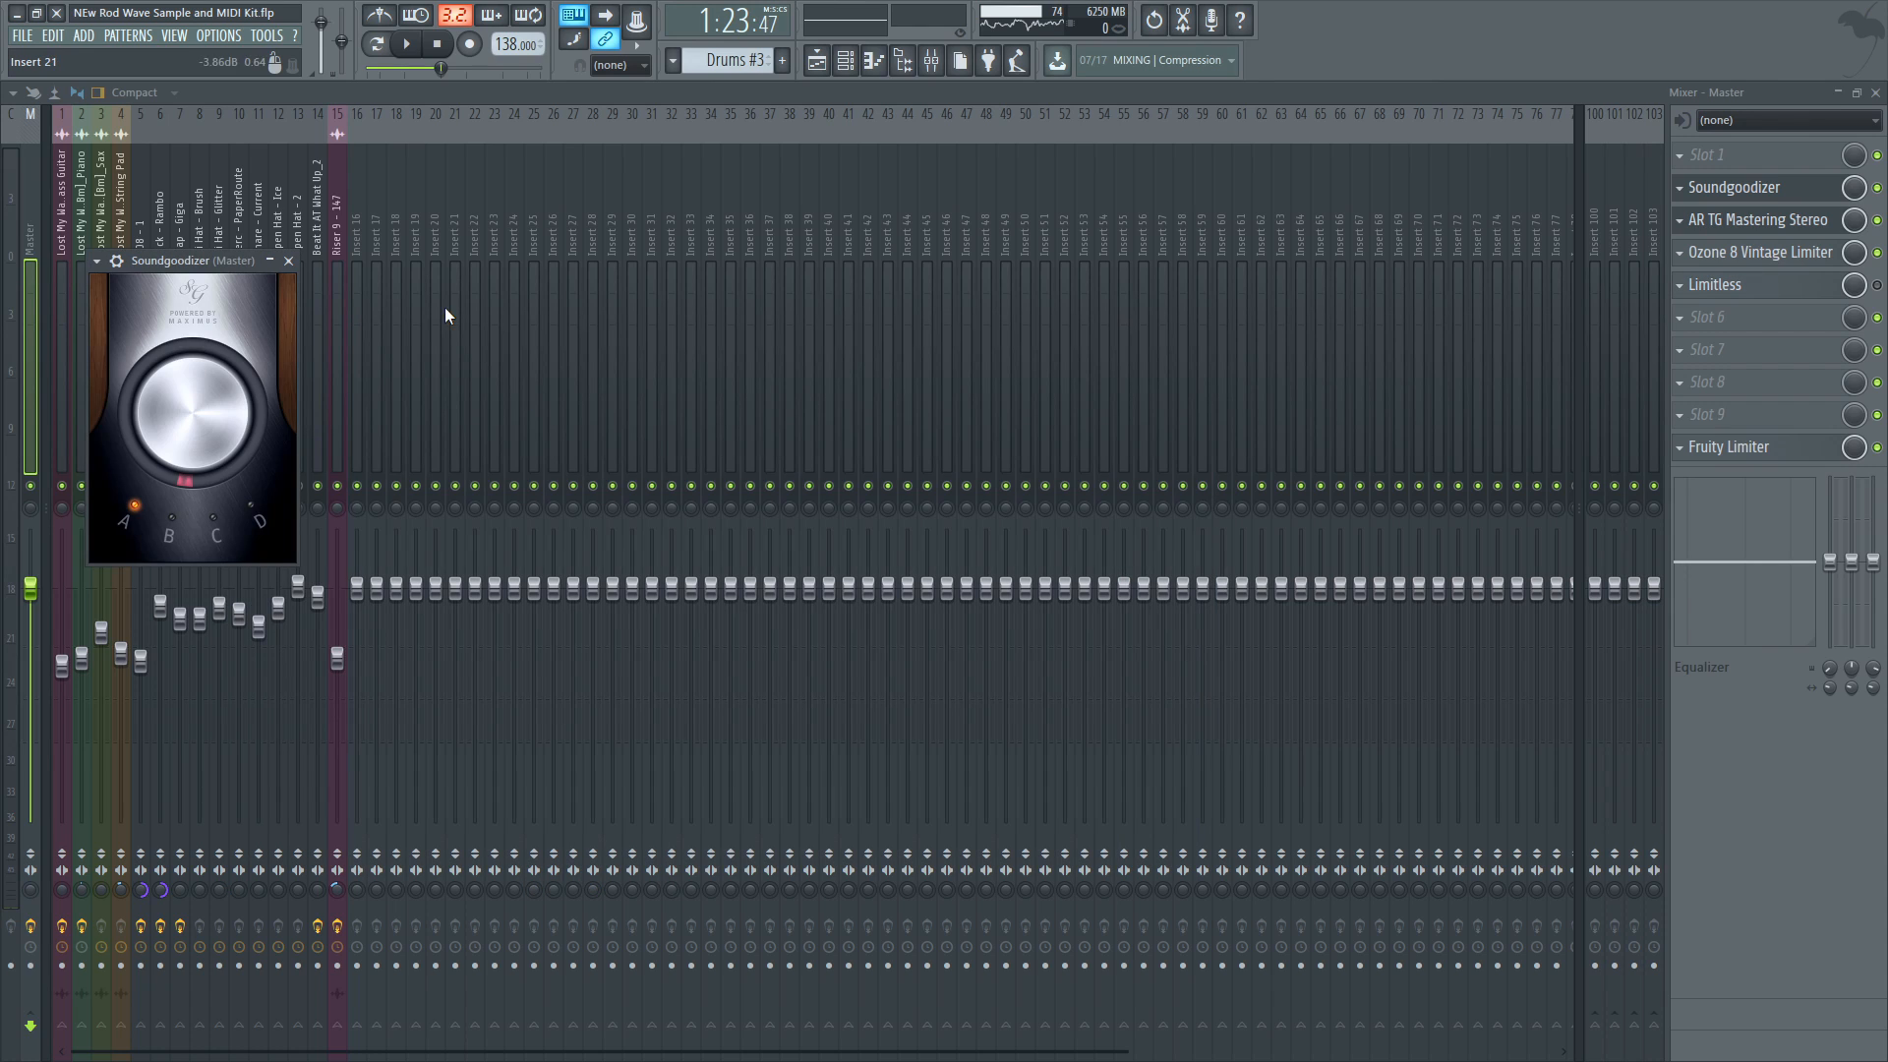
Close the Soundgoodizer, AR TG Mastering Stereo and remaining plugin and mixer windows to return to the playlist arrangement
{"action": "left_click", "coordinate": [289, 261]}
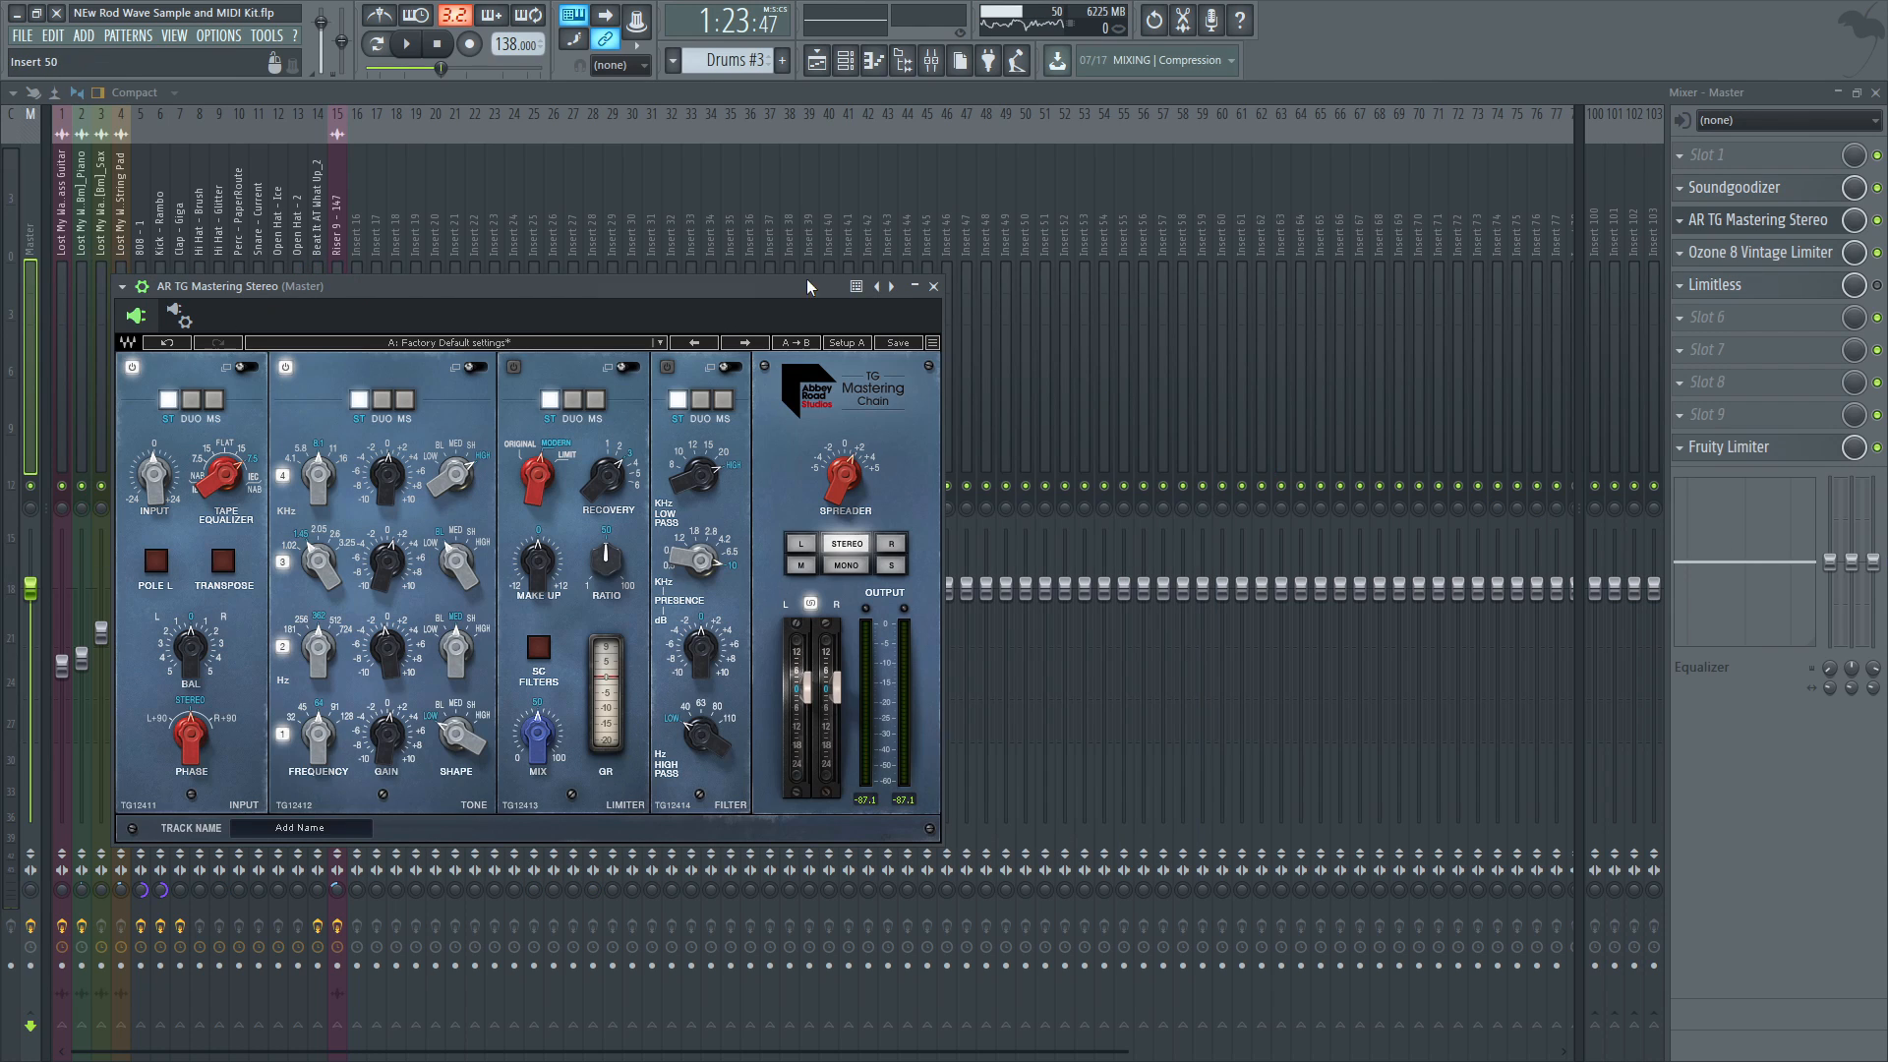
{"action": "left_click", "coordinate": [933, 287]}
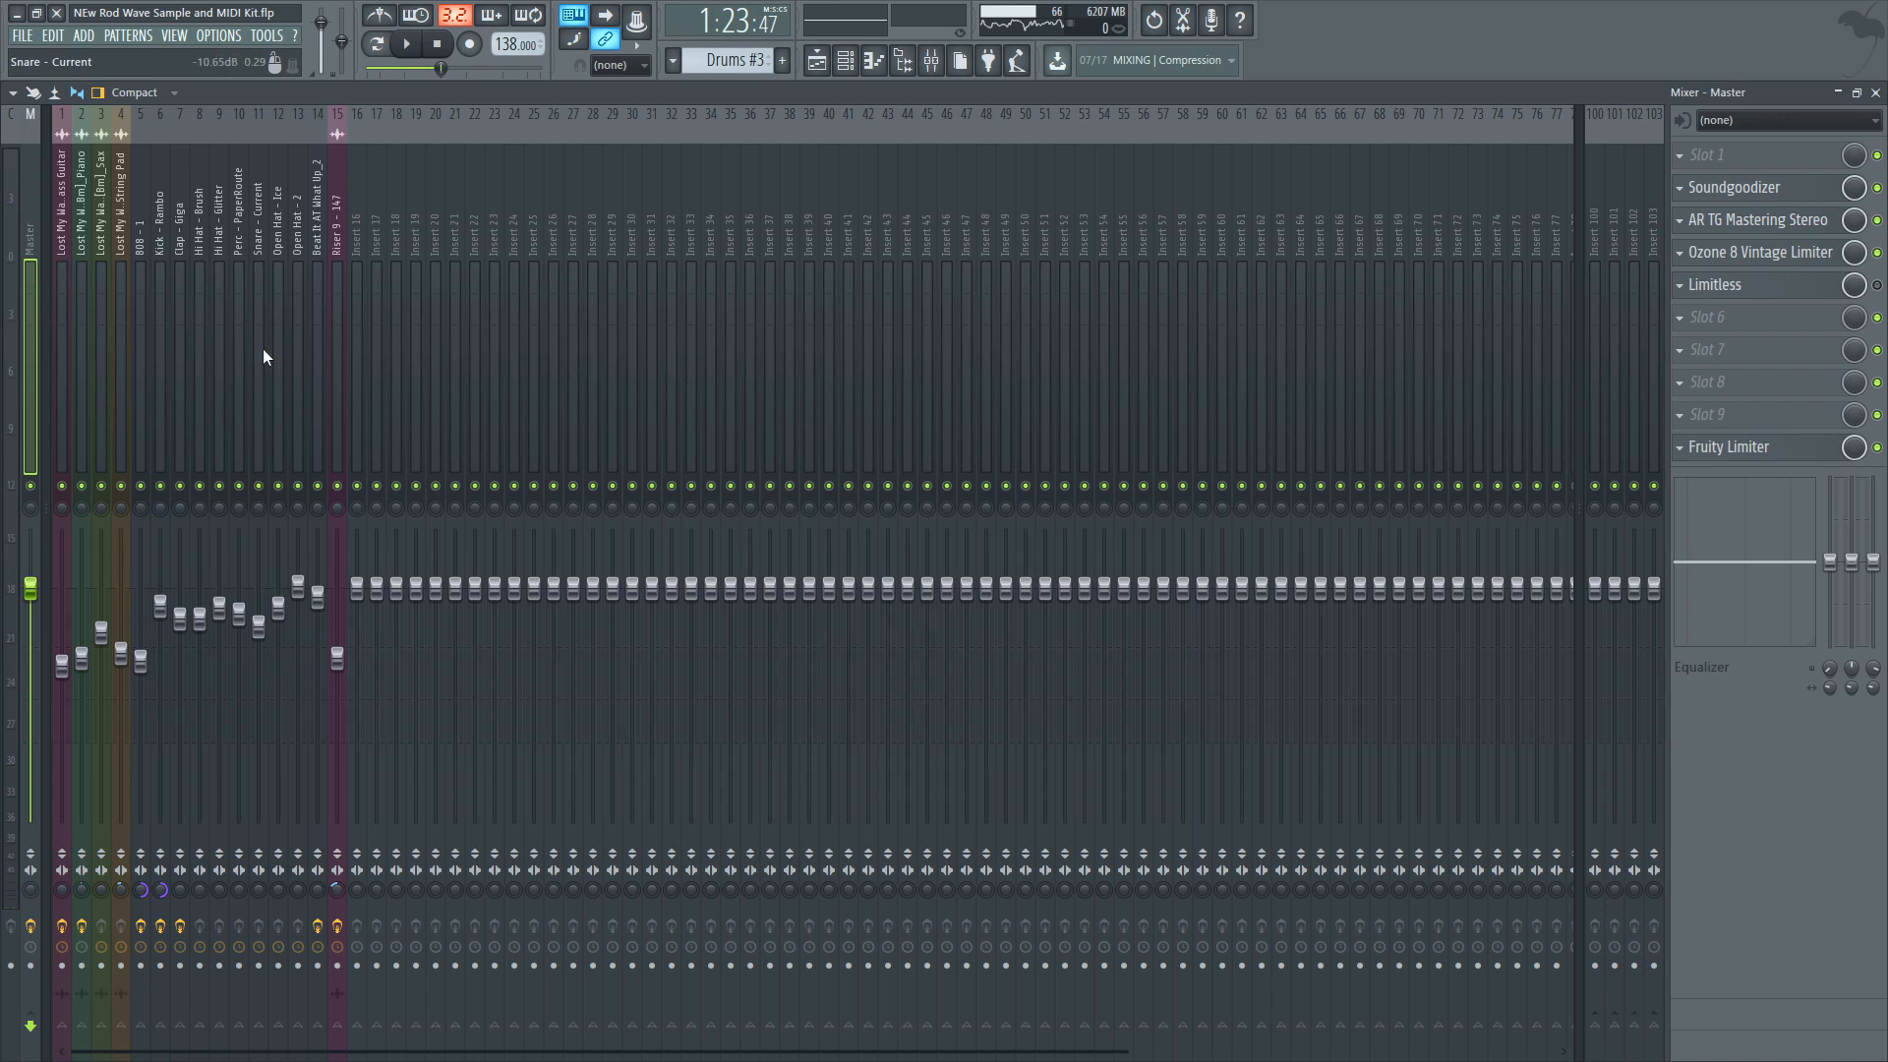
{"action": "left_click", "coordinate": [1838, 91]}
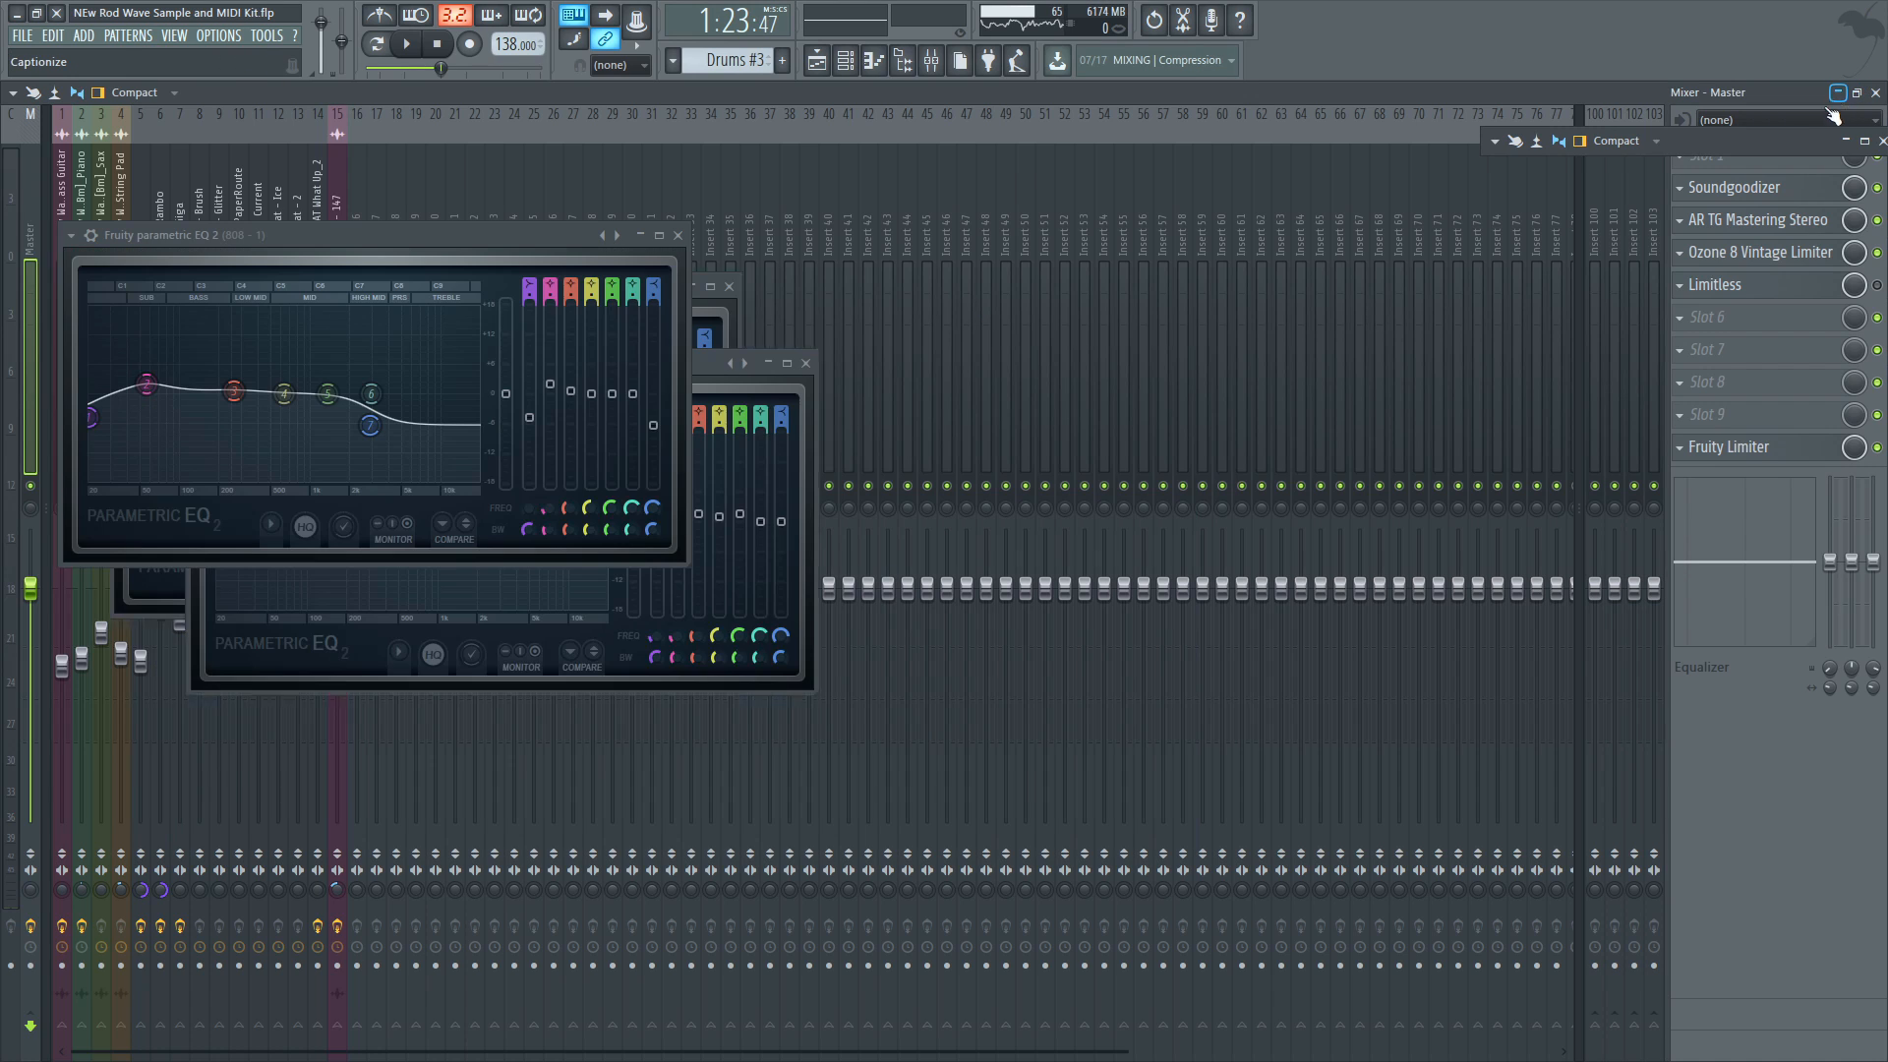
{"action": "key", "text": "F12"}
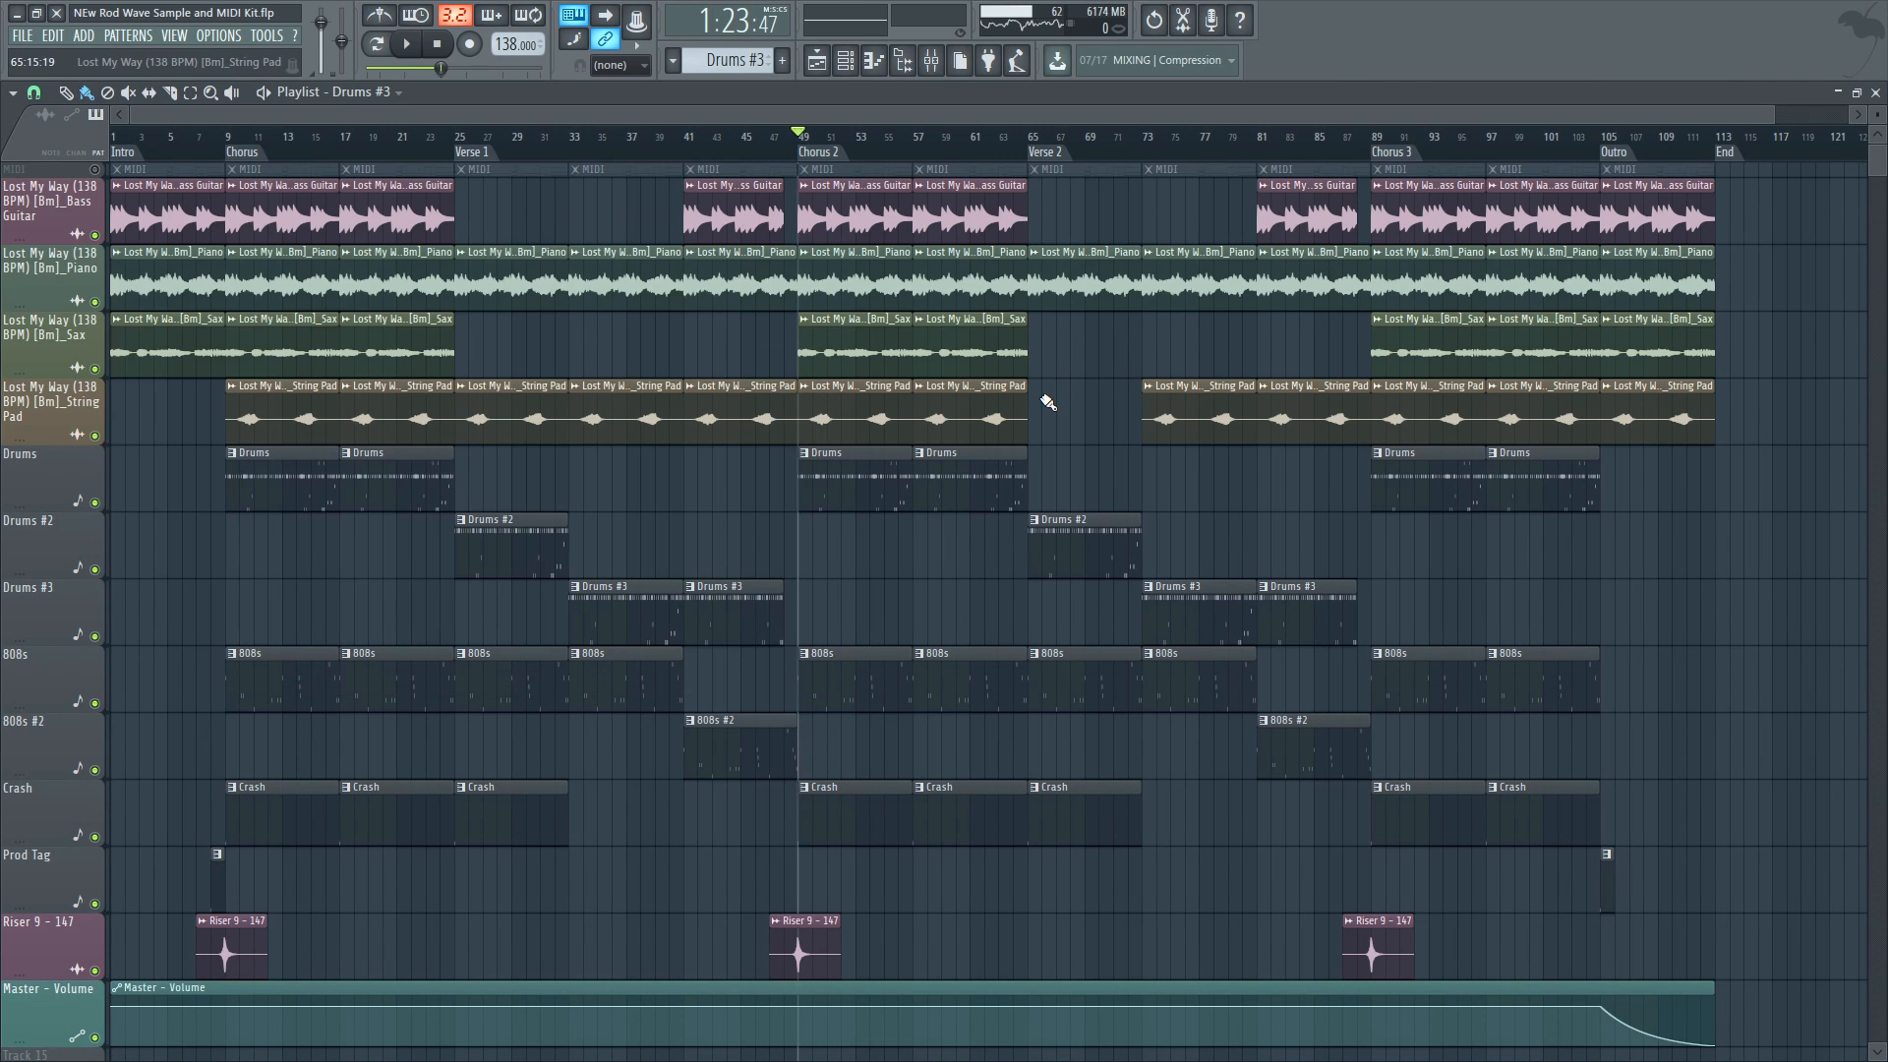